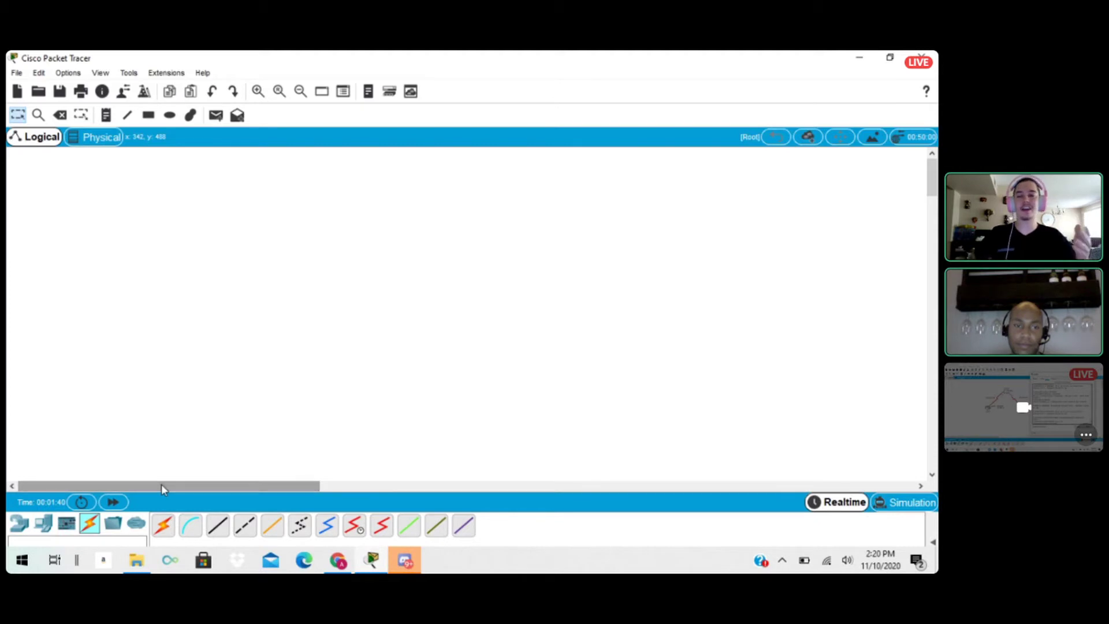
drag(189, 487, 138, 479)
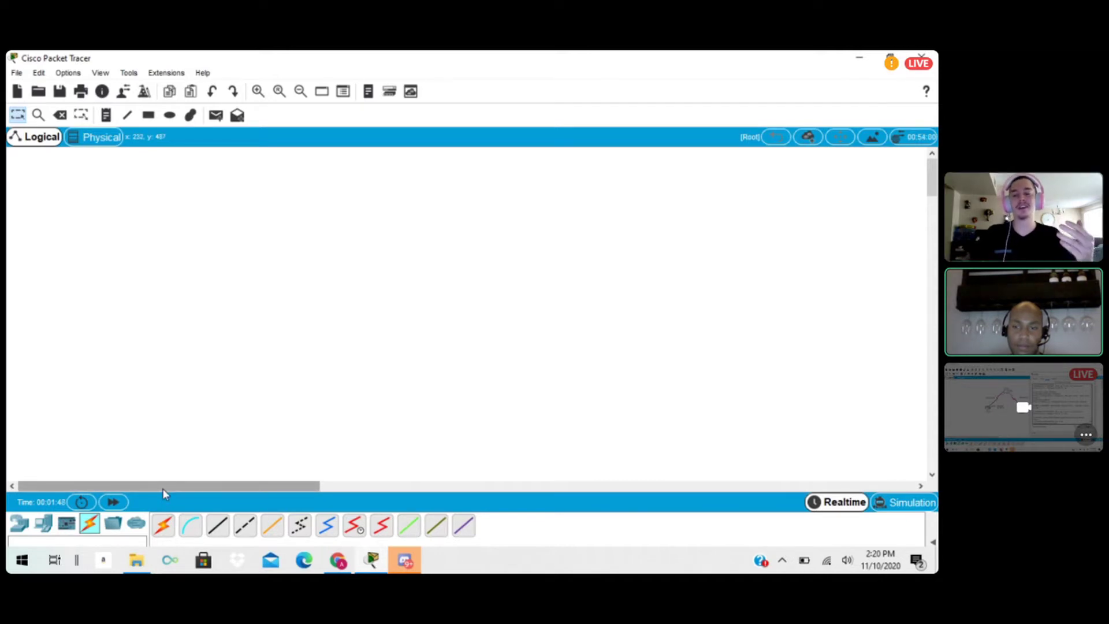
drag(173, 487, 89, 468)
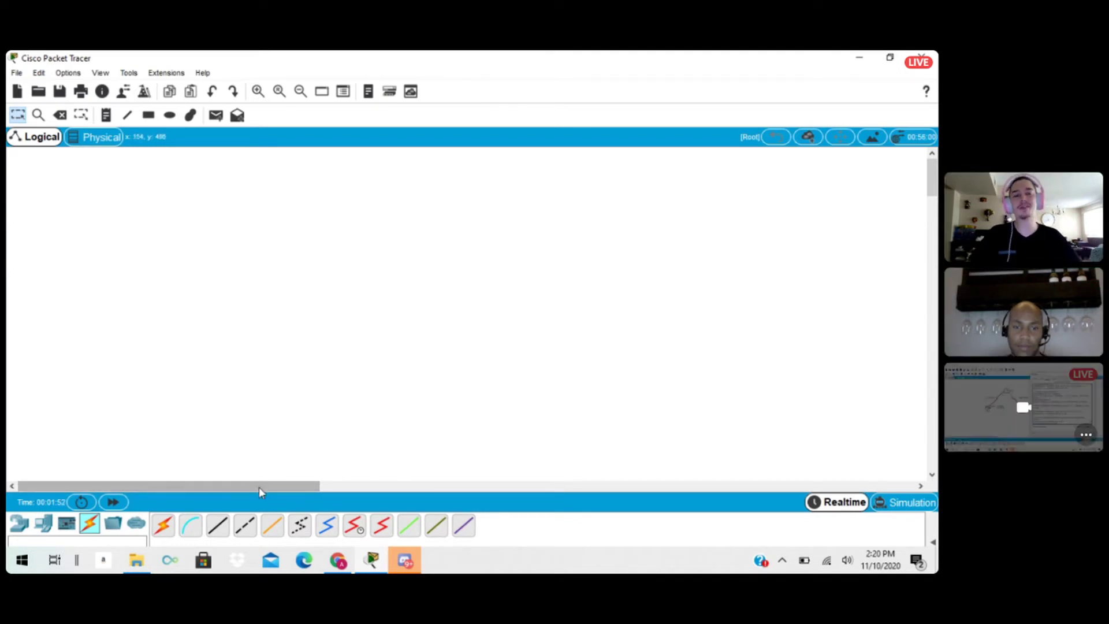
drag(259, 487, 111, 465)
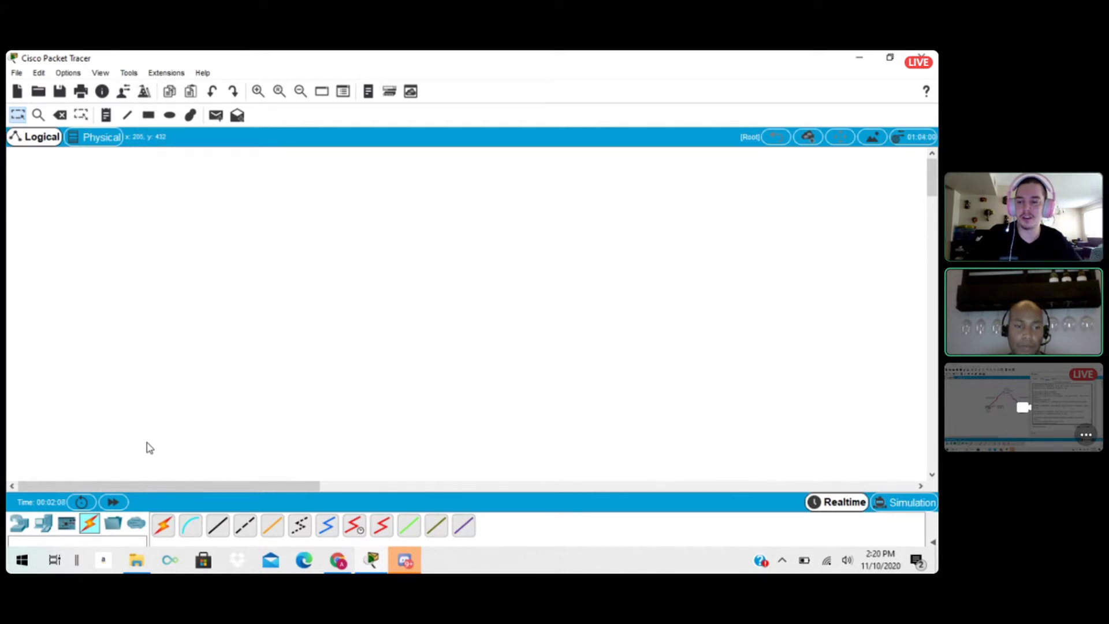
Place three 2911 routers in the logical workspace.
click(18, 523)
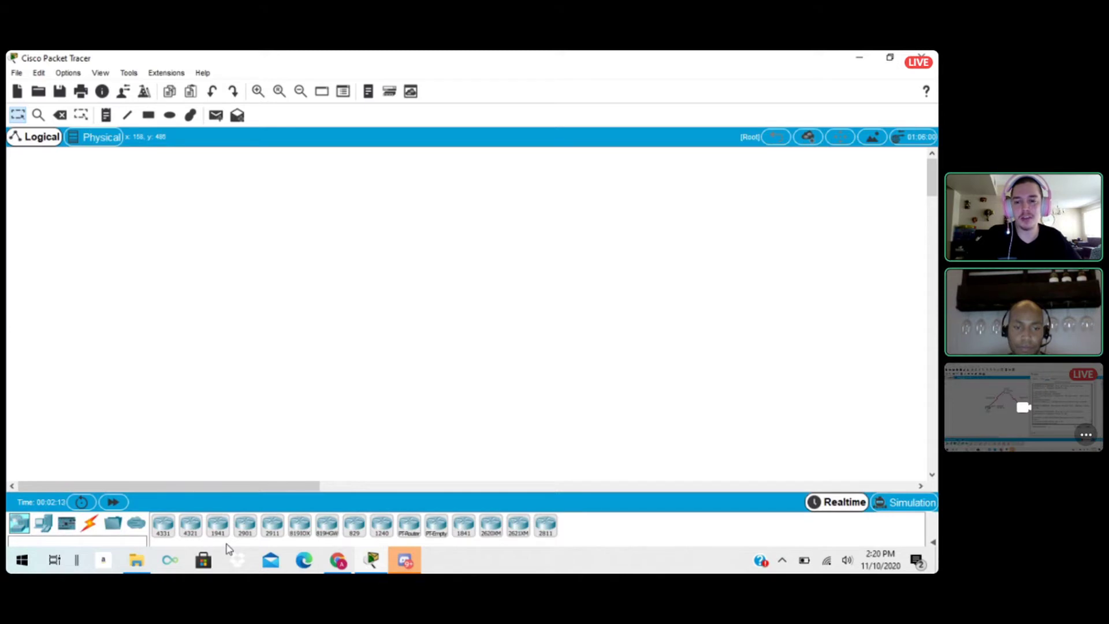
click(272, 526)
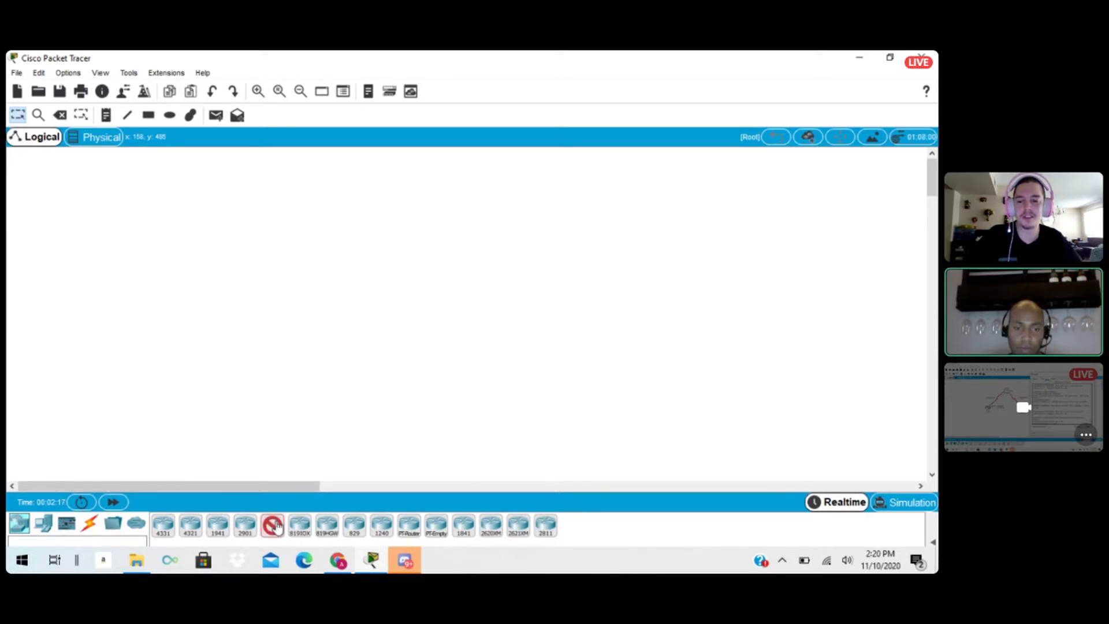
click(344, 246)
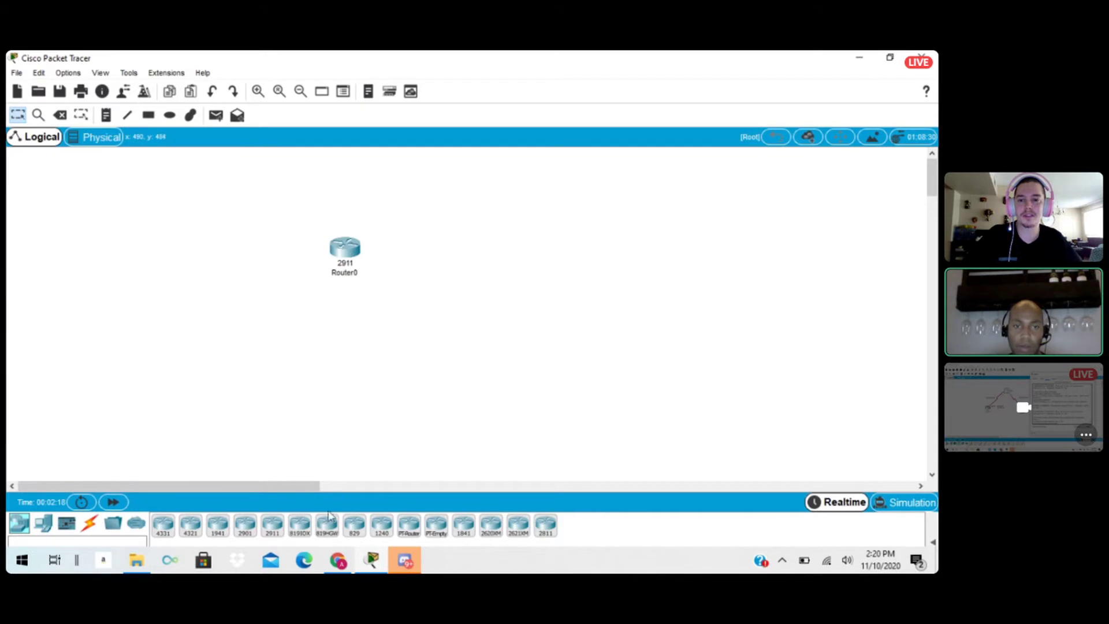
click(272, 528)
click(293, 321)
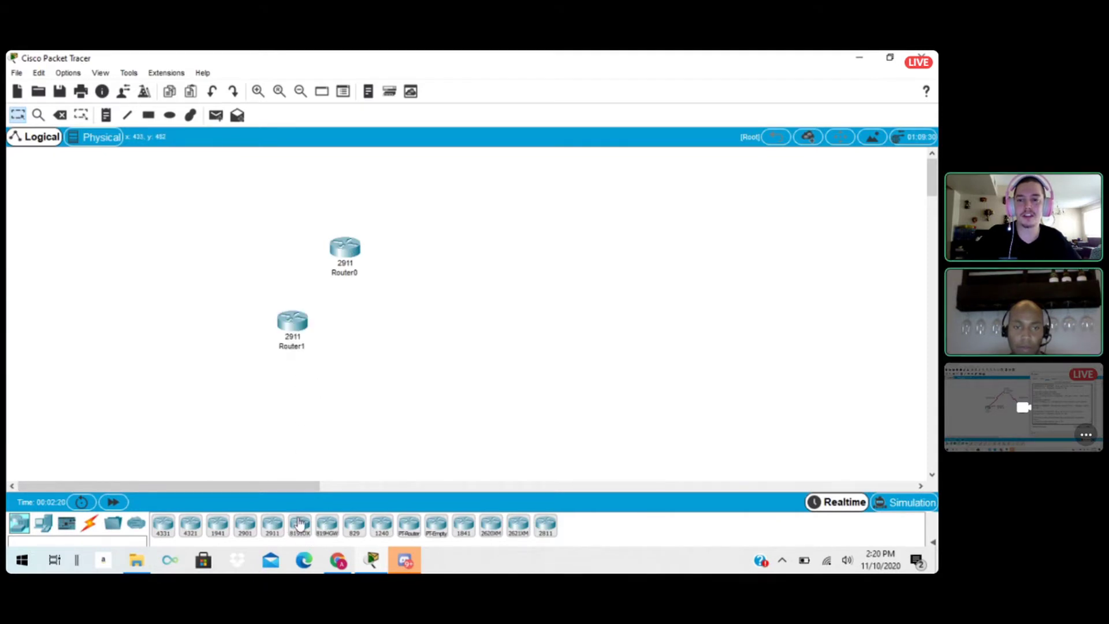
click(379, 319)
Arrange the routers in a triangle, with Router0 at the apex and Router1 and Router2 level below it.
drag(345, 248, 379, 203)
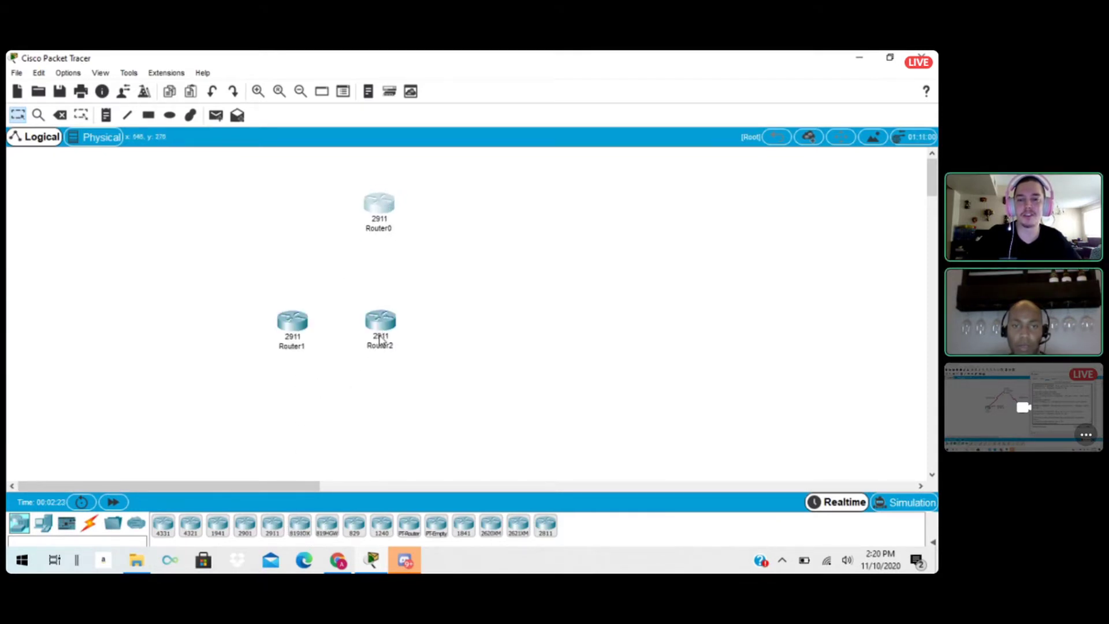
drag(380, 339, 435, 319)
drag(300, 326, 322, 306)
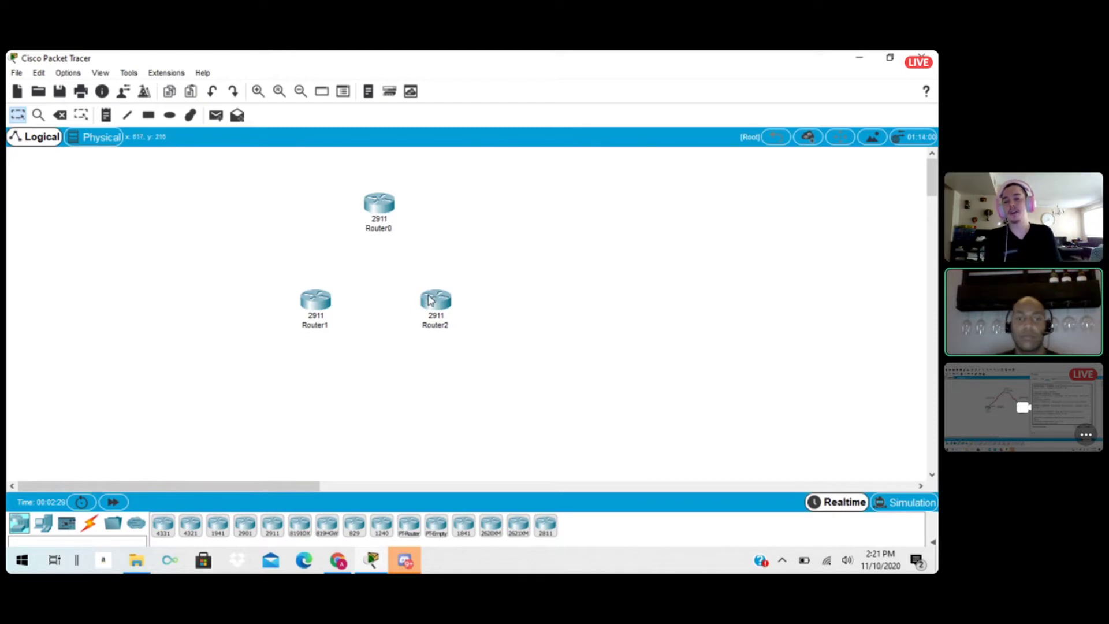
drag(309, 301, 322, 302)
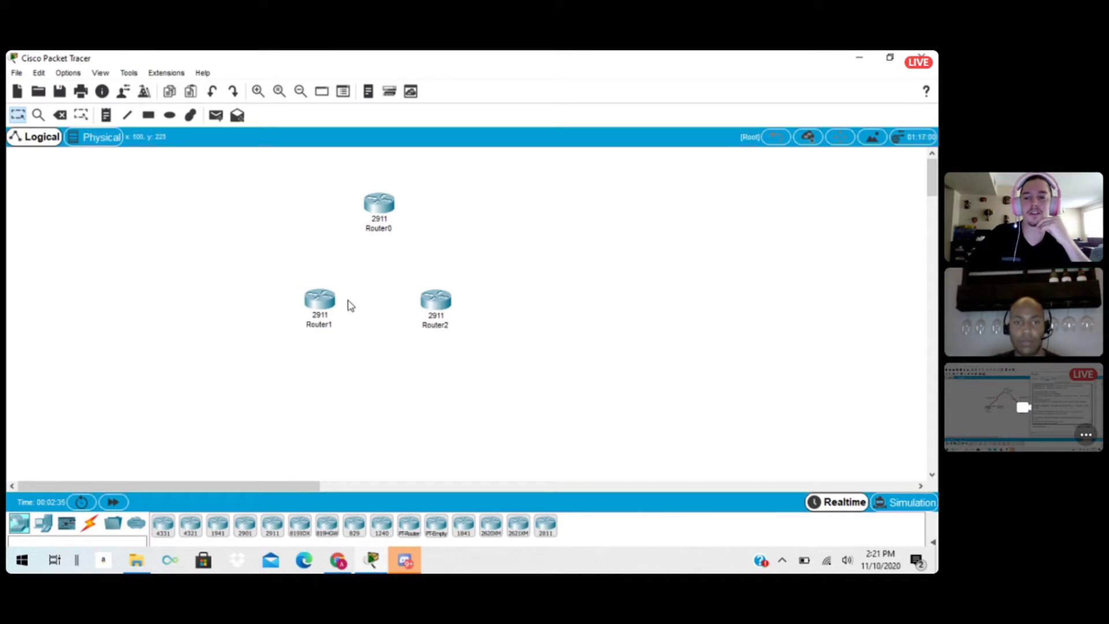
Install an HWIC-2T module in Router0's first slot while it is powered off, switch it back on, and close its device window.
click(385, 209)
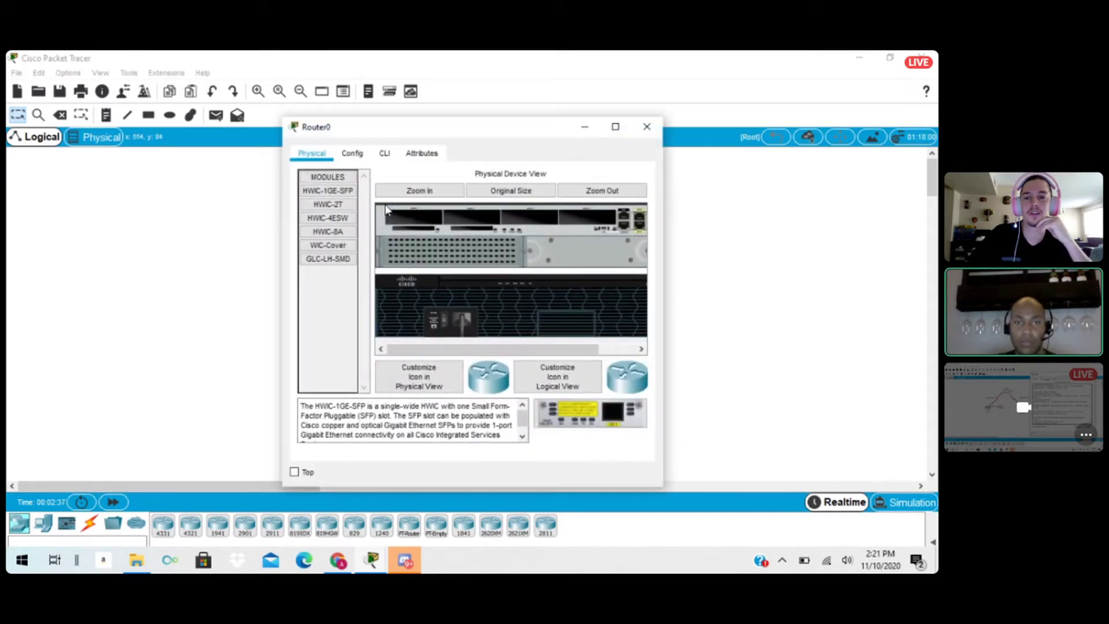
drag(473, 130, 536, 120)
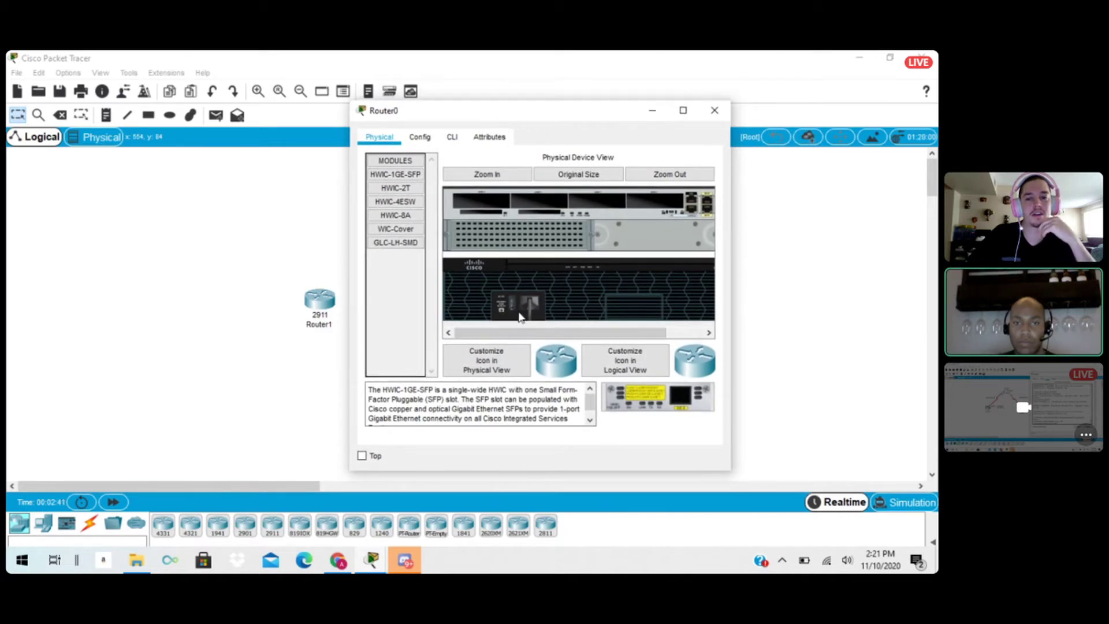
drag(525, 113, 467, 109)
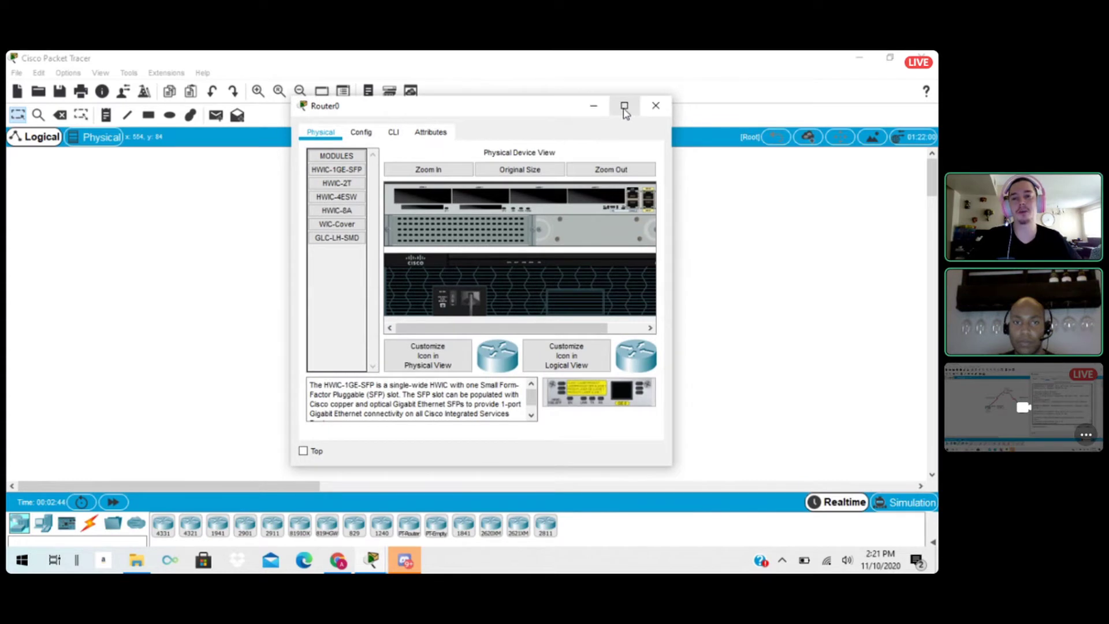
click(624, 107)
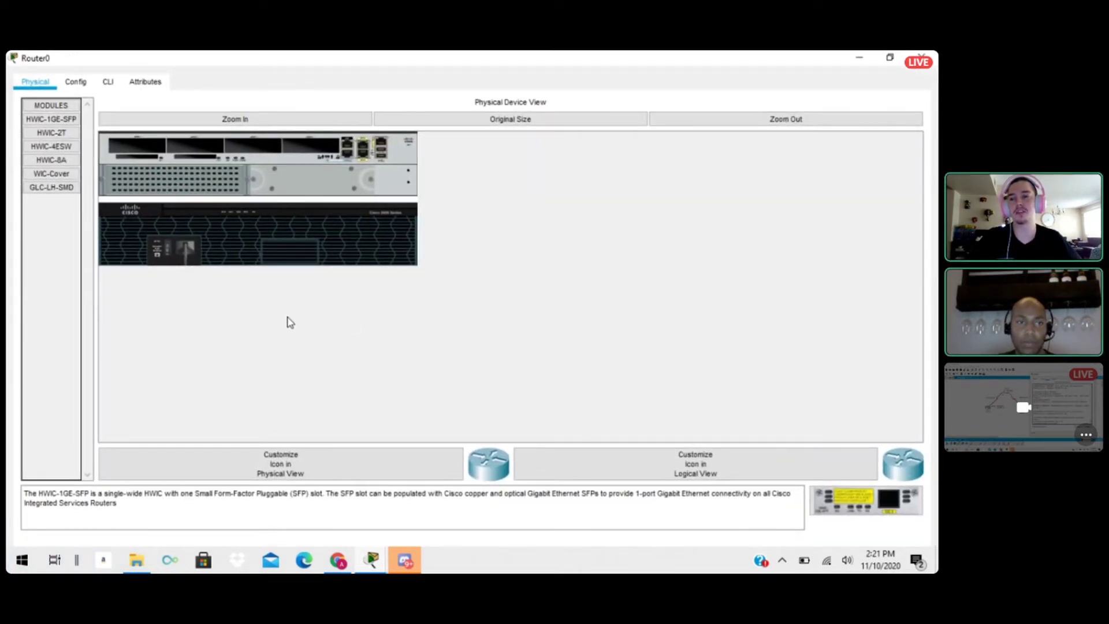
click(60, 137)
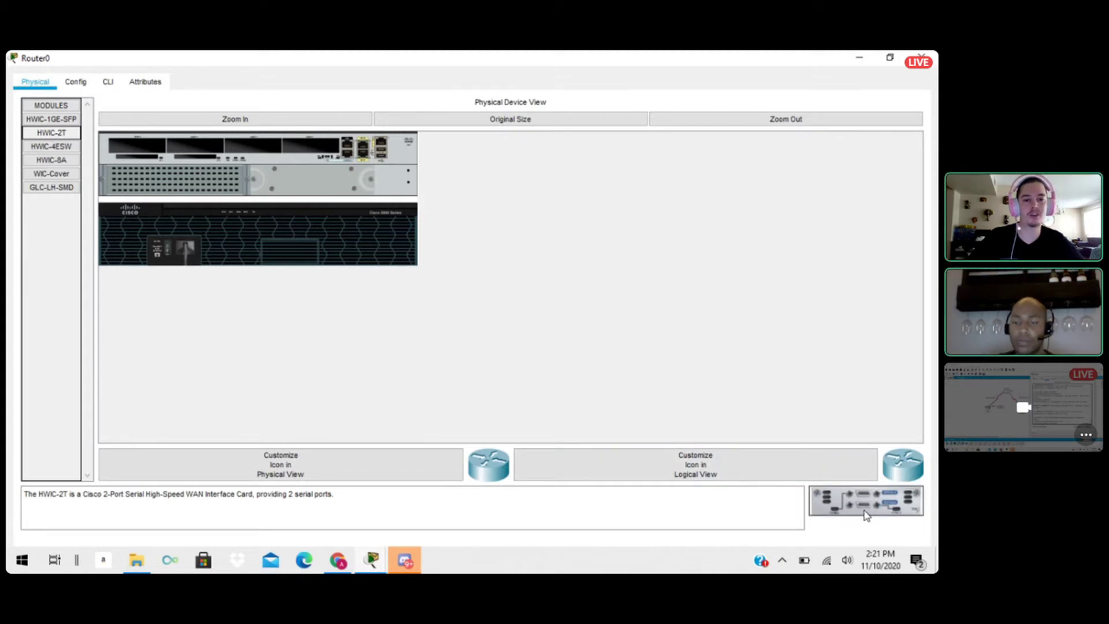
drag(866, 514, 135, 147)
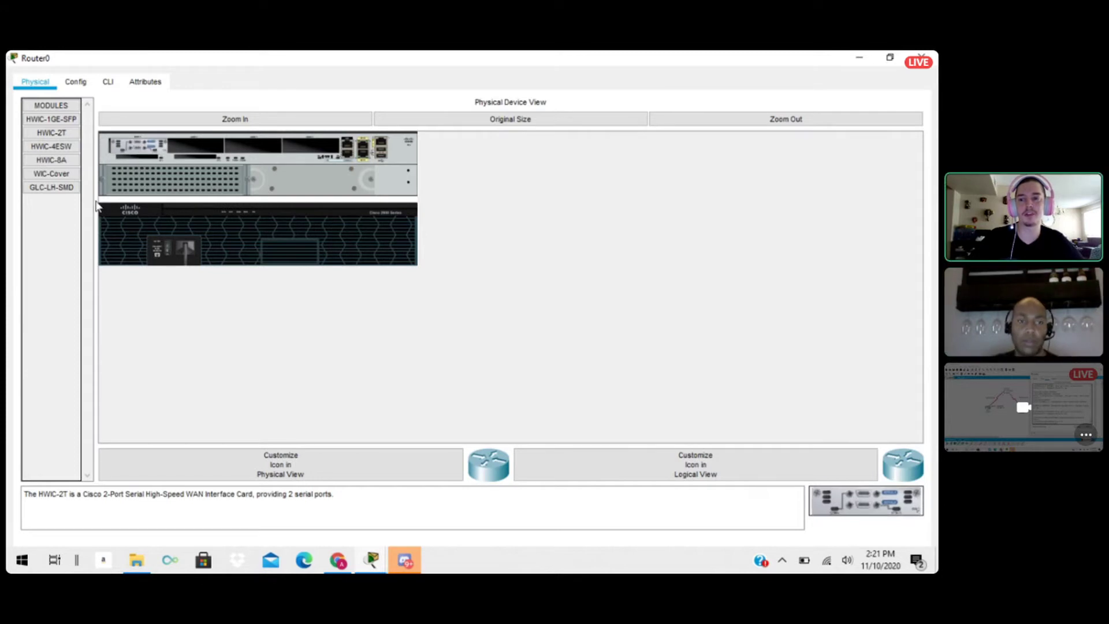
click(166, 250)
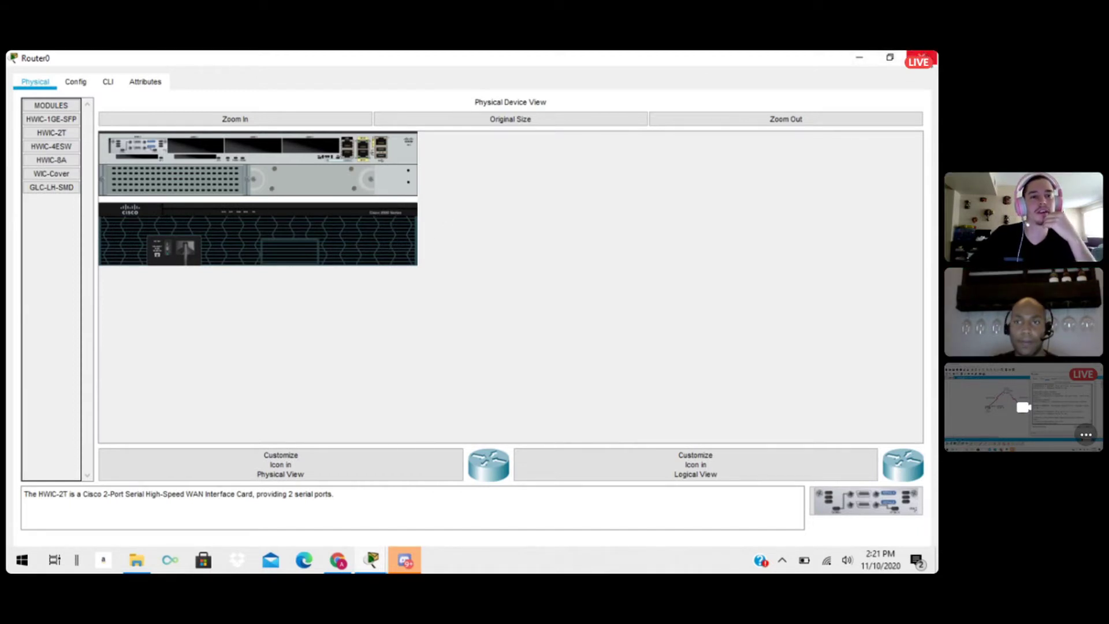
click(921, 57)
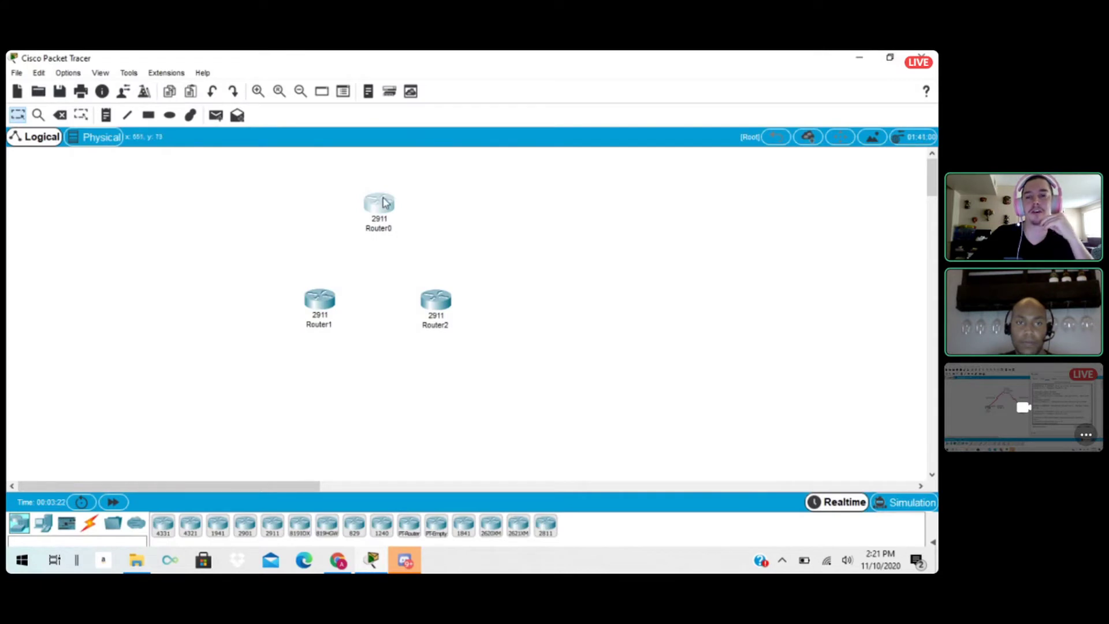
double_click(385, 205)
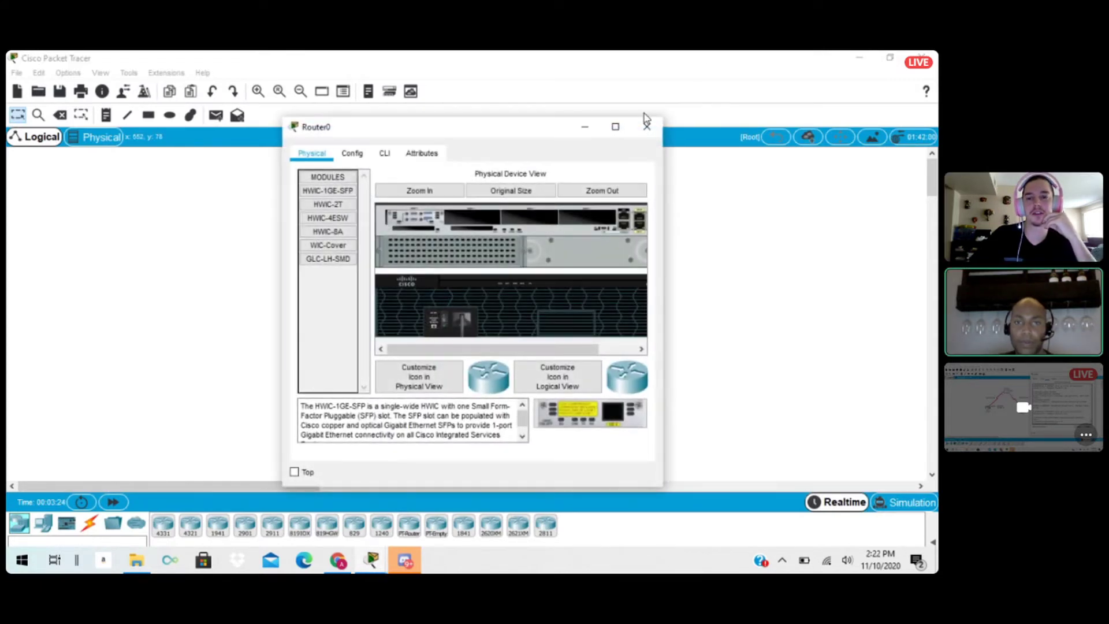
click(646, 125)
Install an HWIC-2T module in Router1's first slot with the power off, and close its device window.
double_click(319, 302)
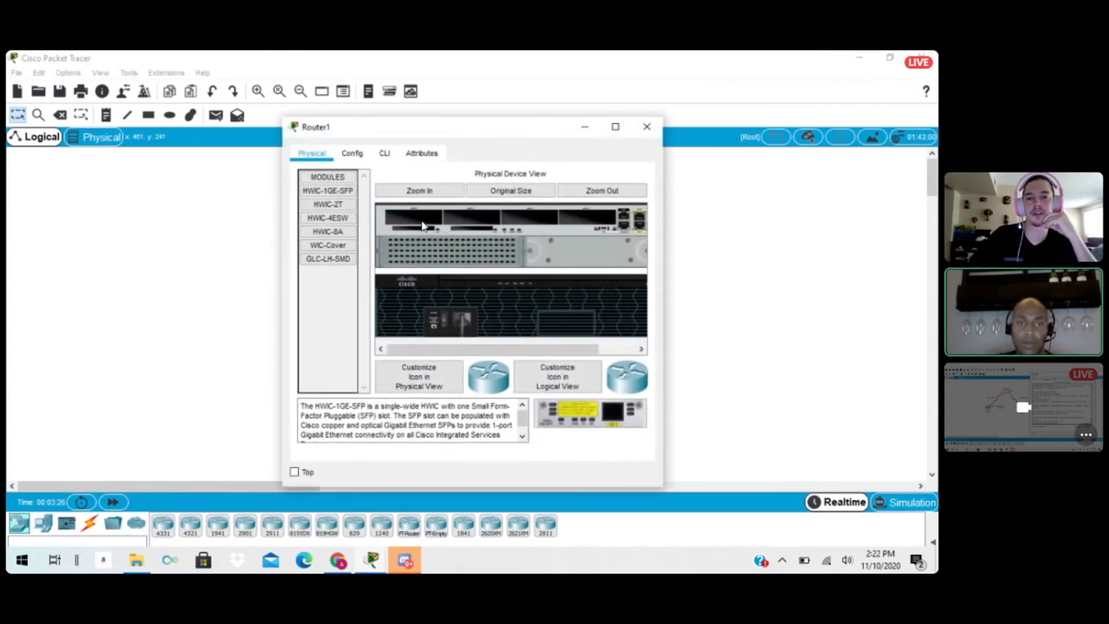
drag(327, 205, 632, 407)
click(615, 126)
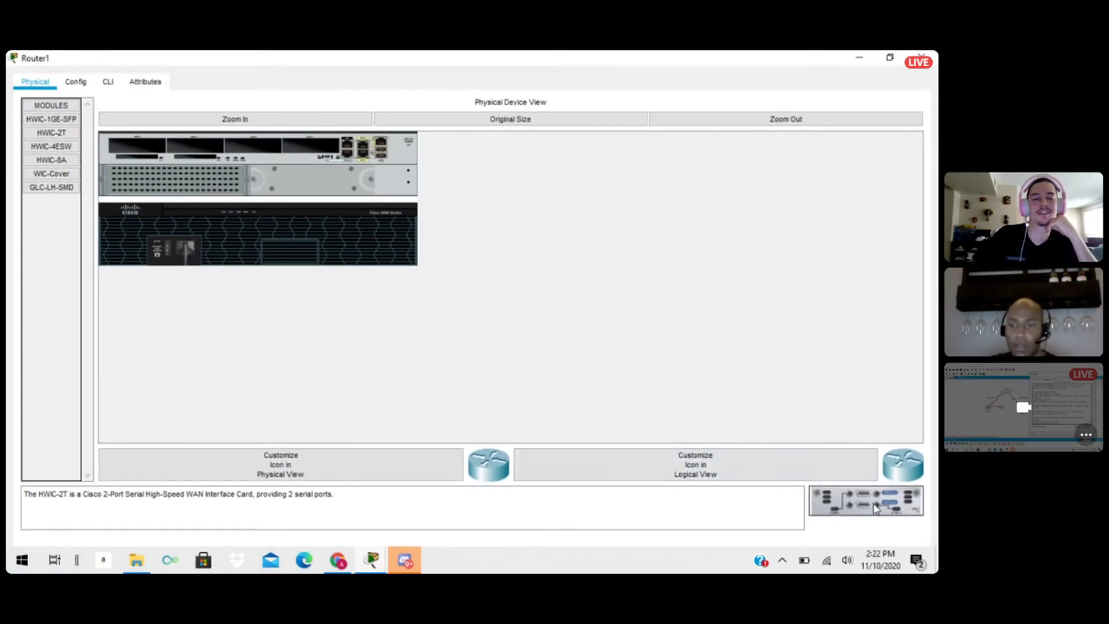
drag(877, 503, 136, 150)
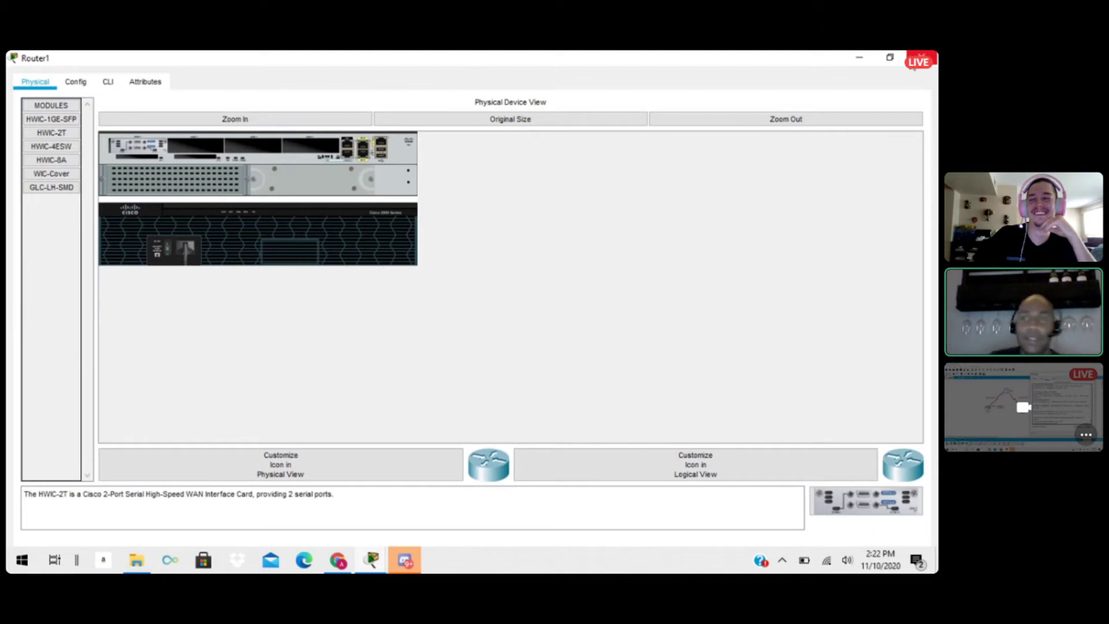
click(912, 57)
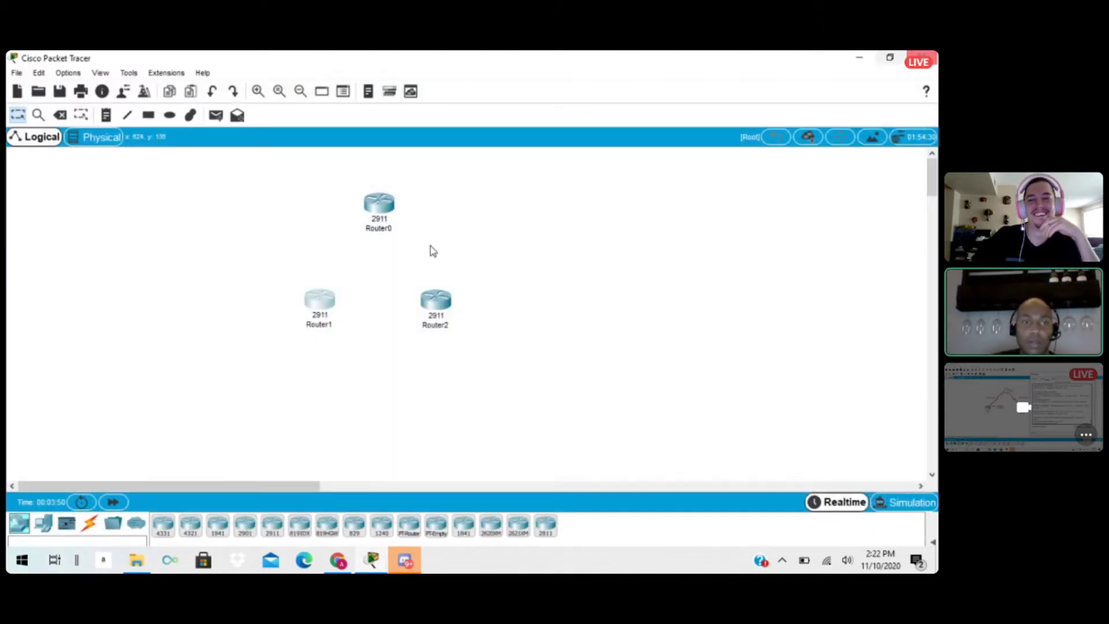
Power off Router2, insert an HWIC-2T module into its first slot, and close its device window.
click(439, 303)
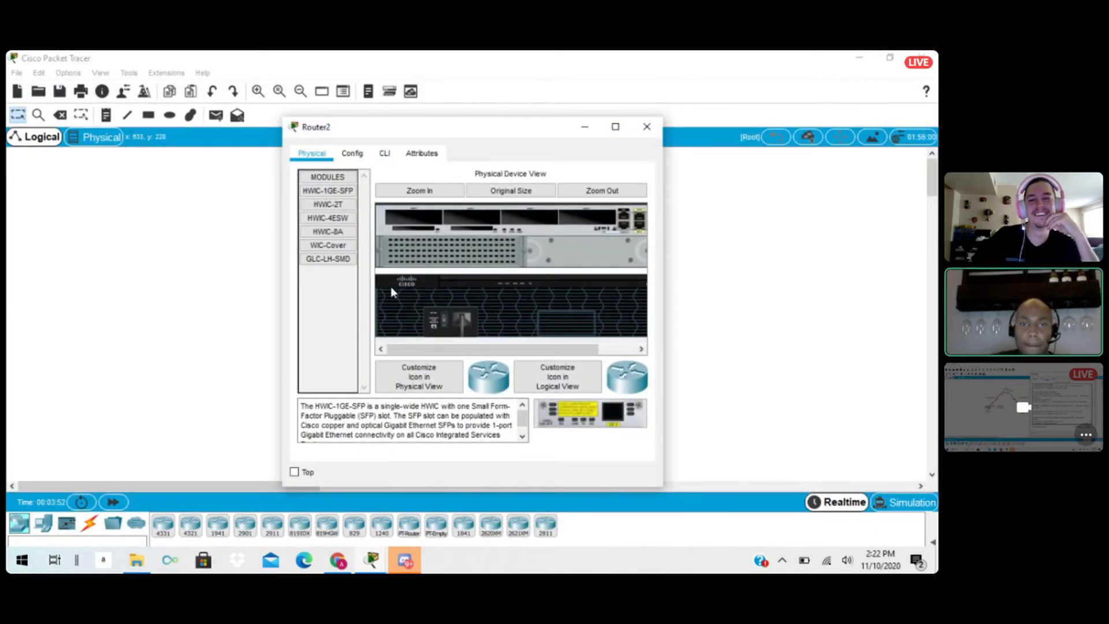
click(342, 206)
click(442, 321)
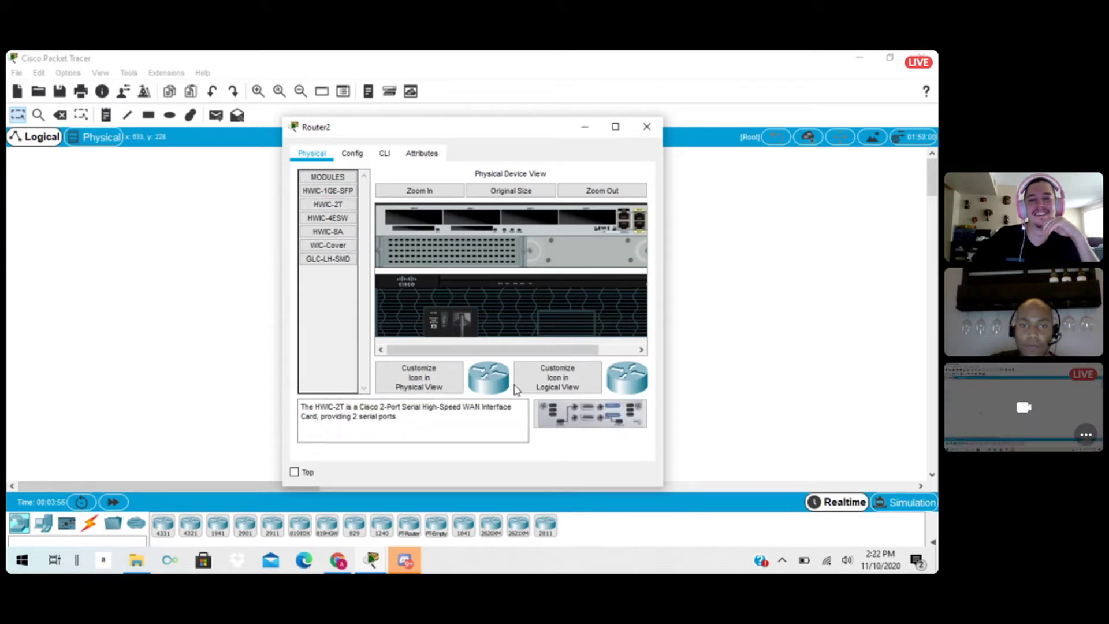
drag(612, 419, 413, 220)
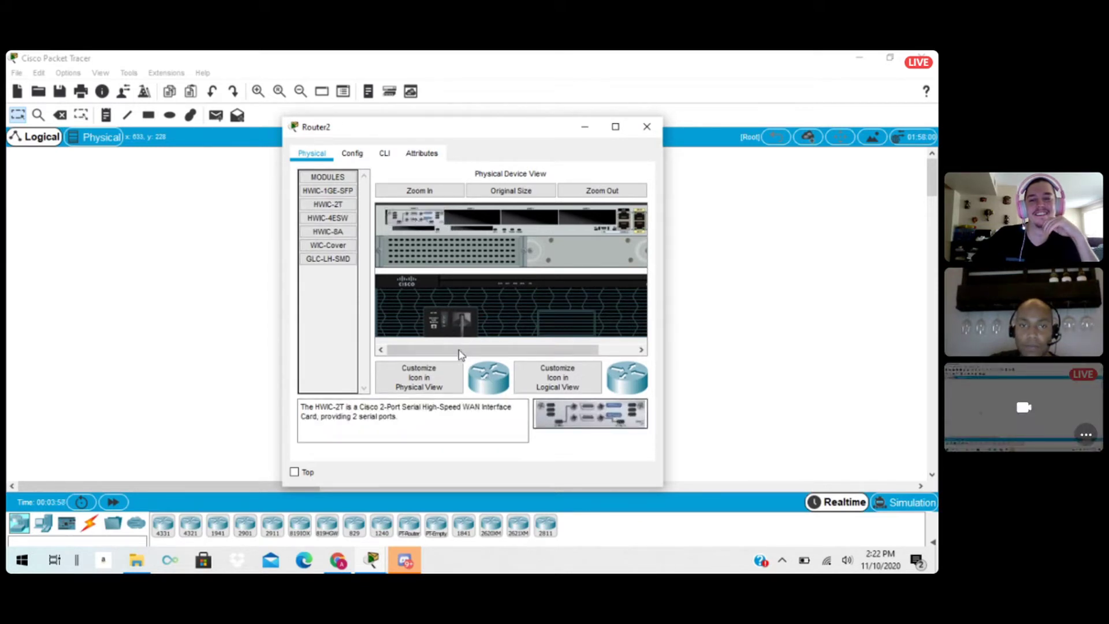
click(648, 133)
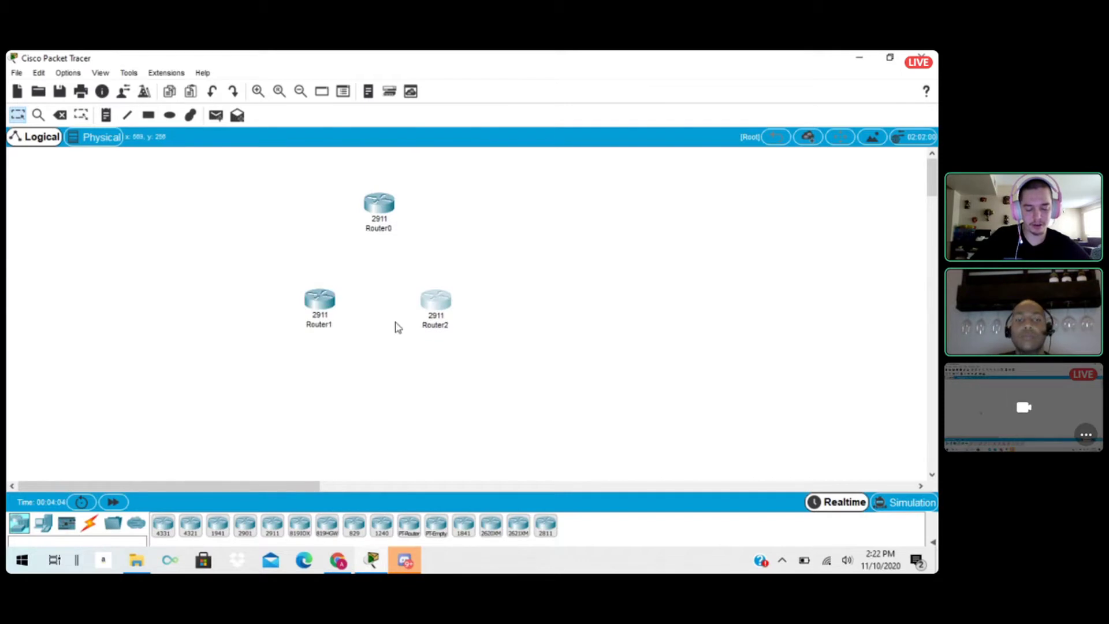
Open Router1's command-line interface and answer n to the initial configuration dialog to reach the router prompt.
click(322, 301)
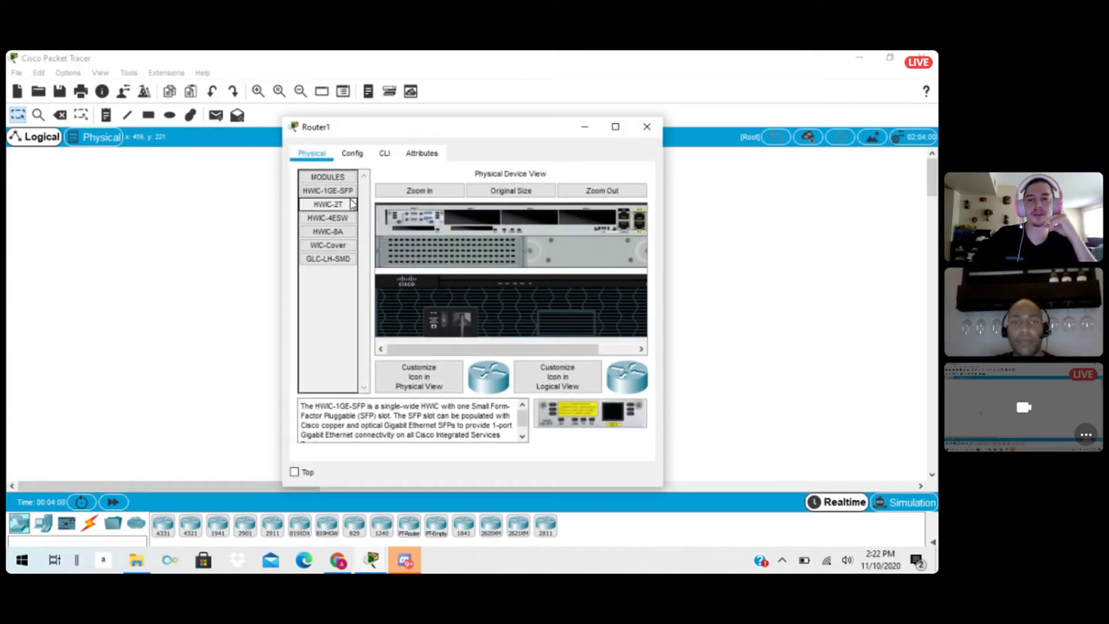
click(386, 160)
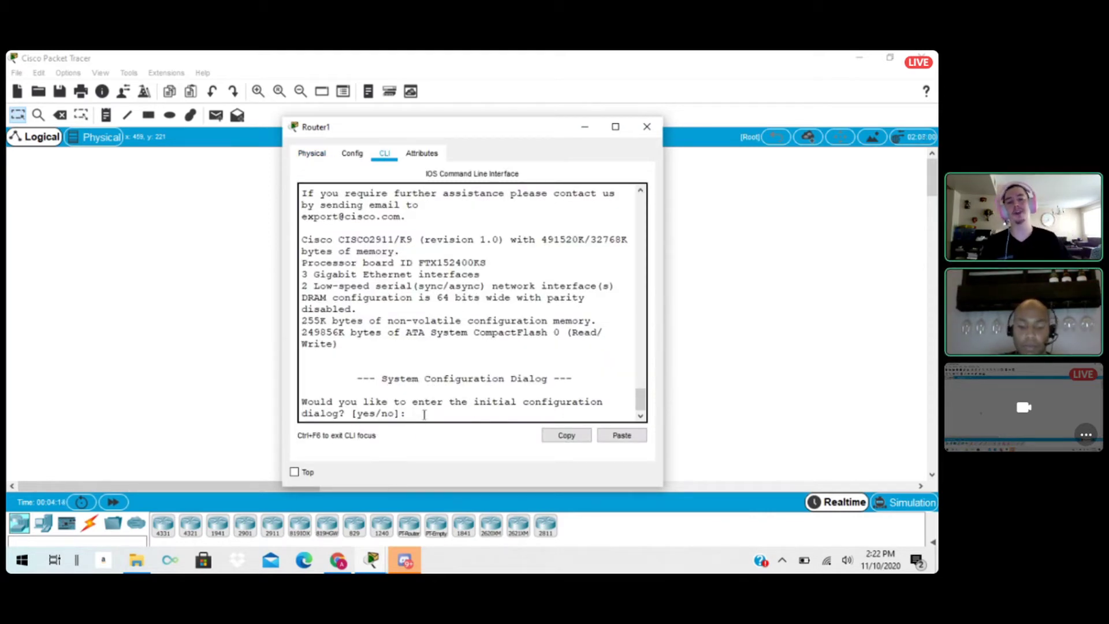
text(n)
key(Return)
key(Return)
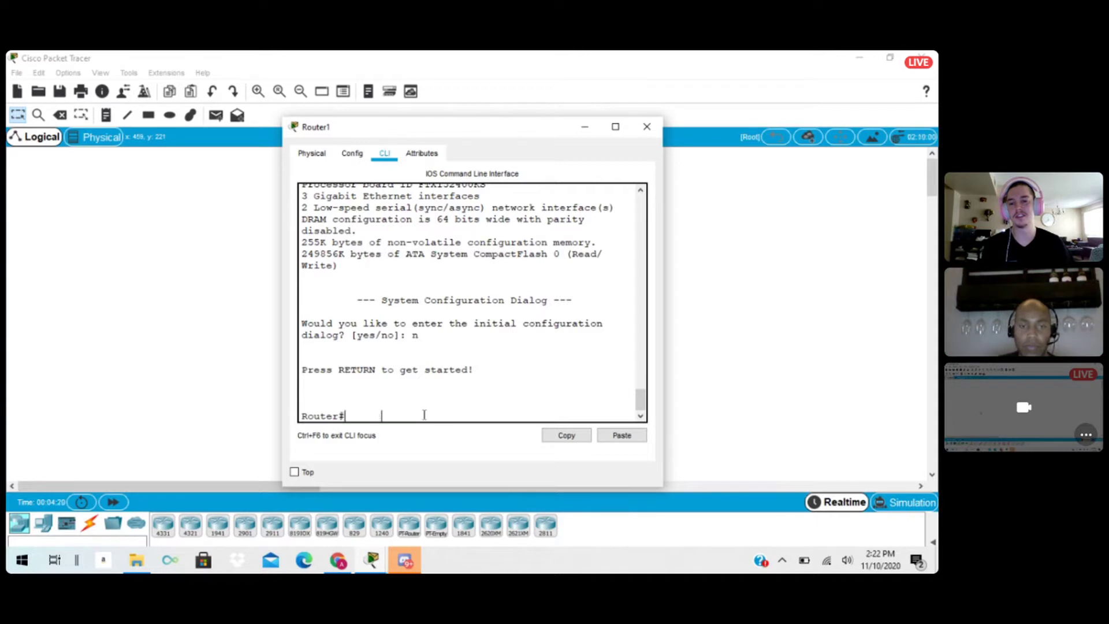
Enter privileged mode on Router1 with enable, and enter global configuration mode with configure terminal.
text(enable)
key(Return)
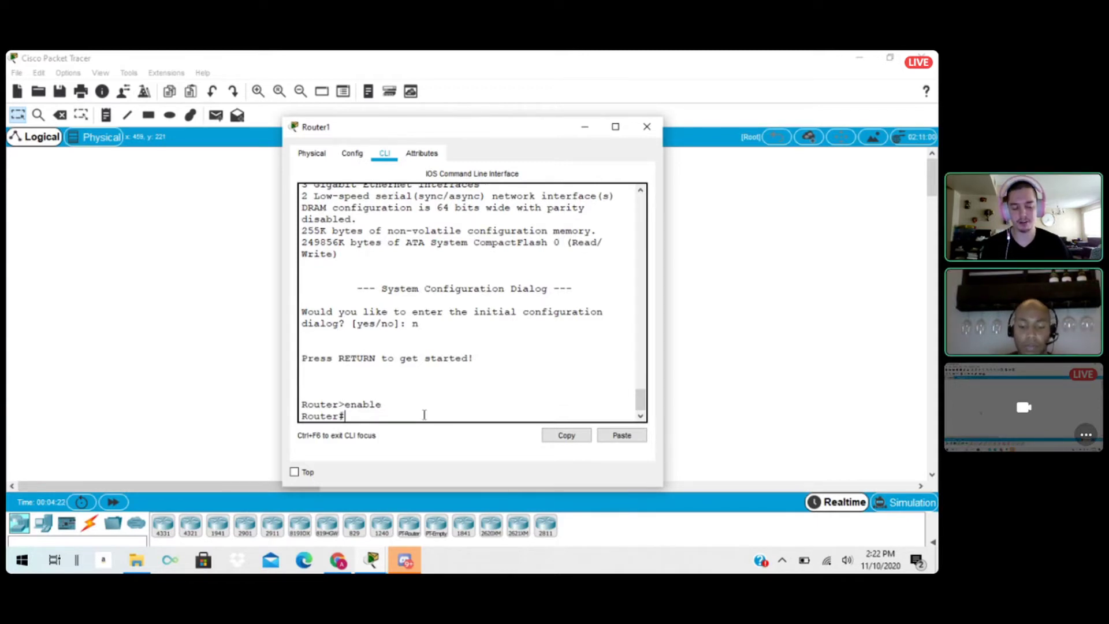
text(con)
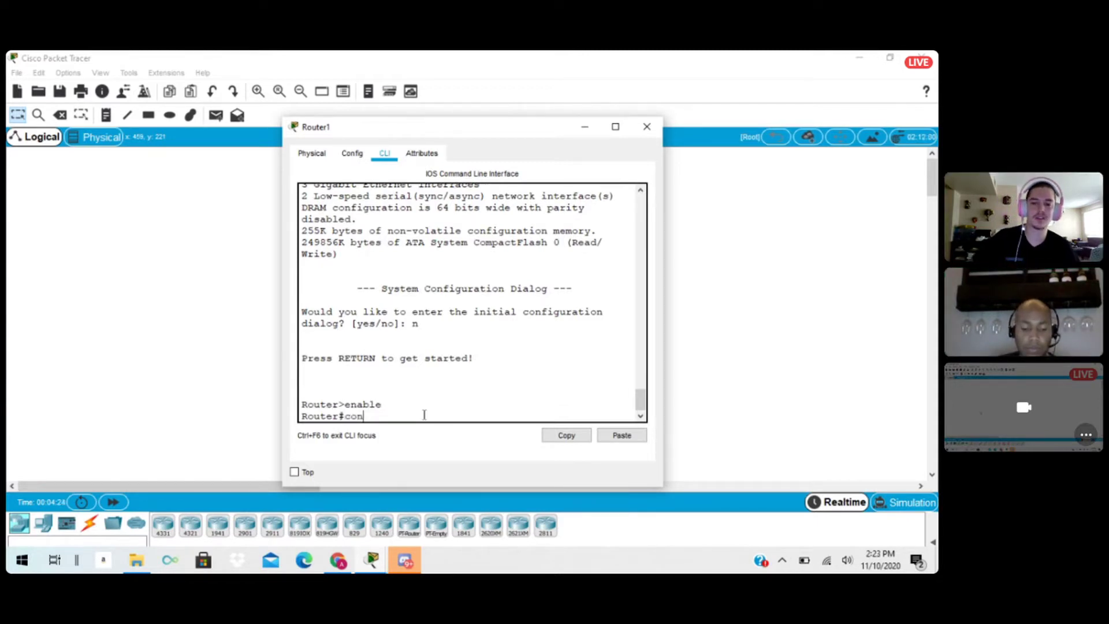
key(Tab)
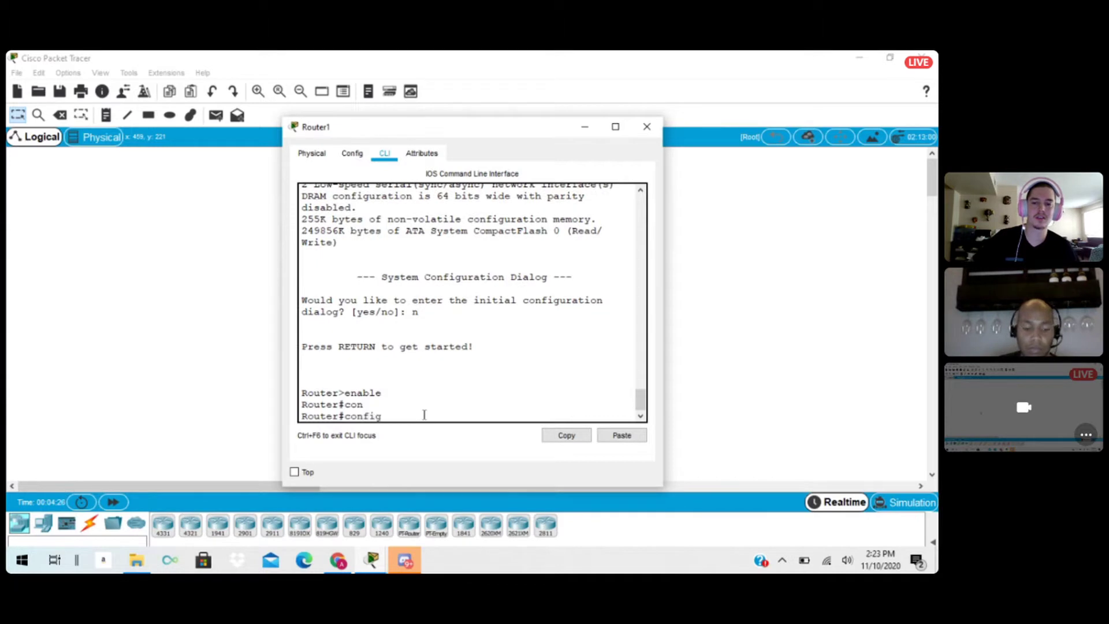
text(ter)
key(Tab)
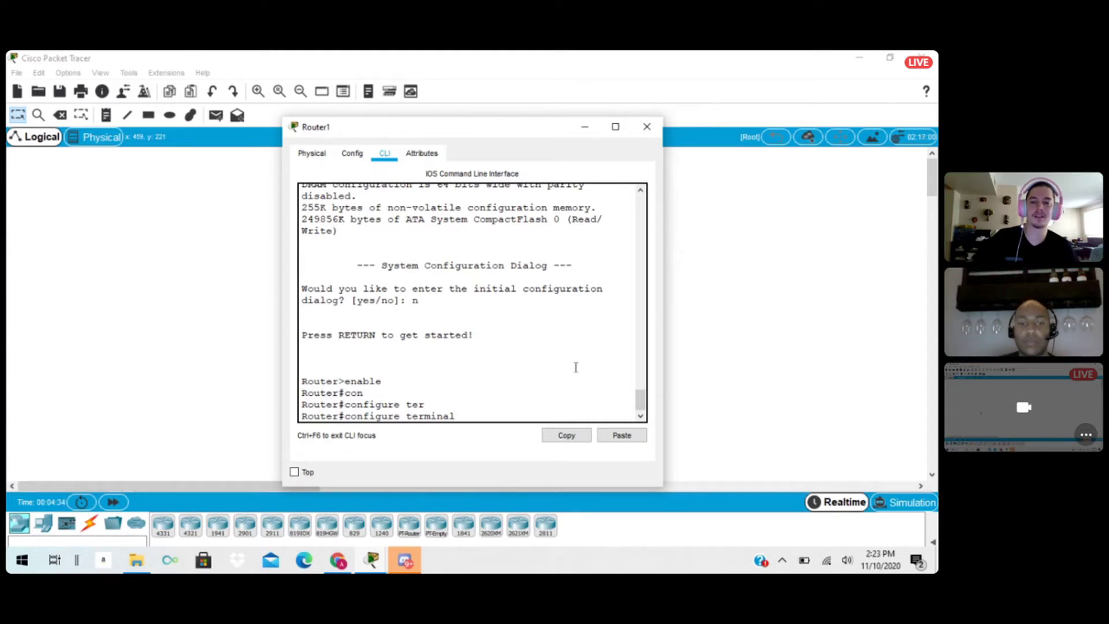
key(Return)
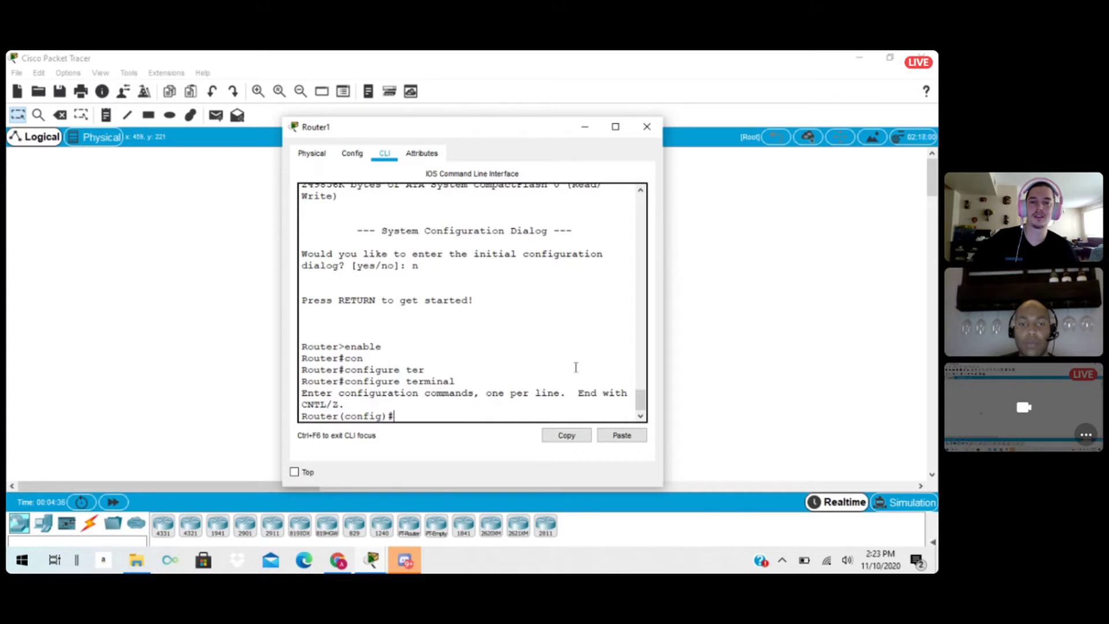
Set Router1's hostname to RouterA with the hostname command, and close its device window.
text(host)
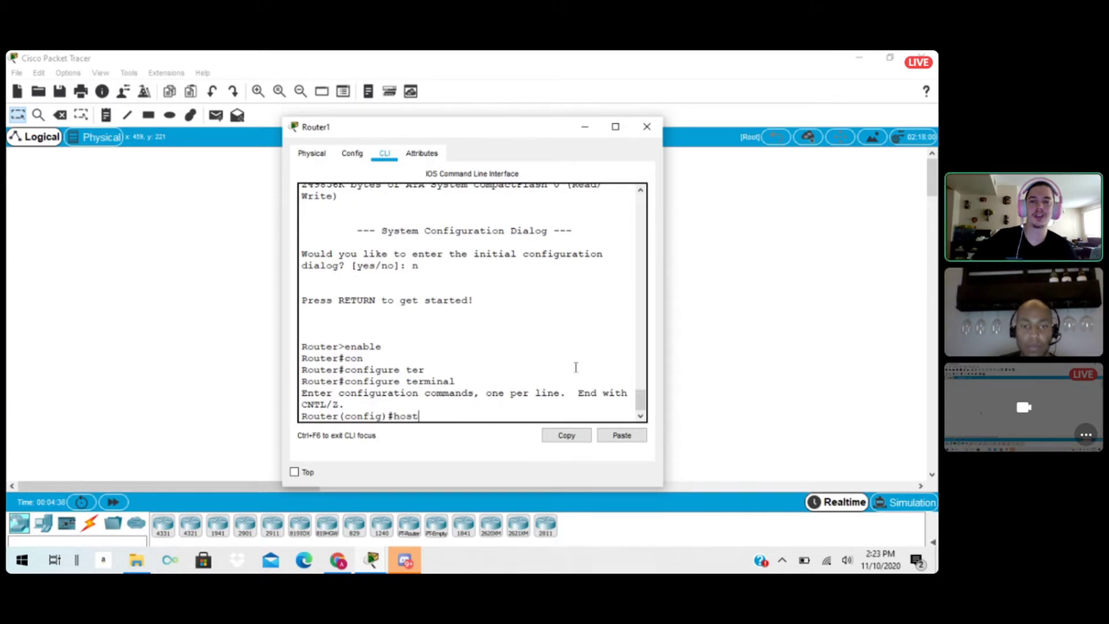
text(name )
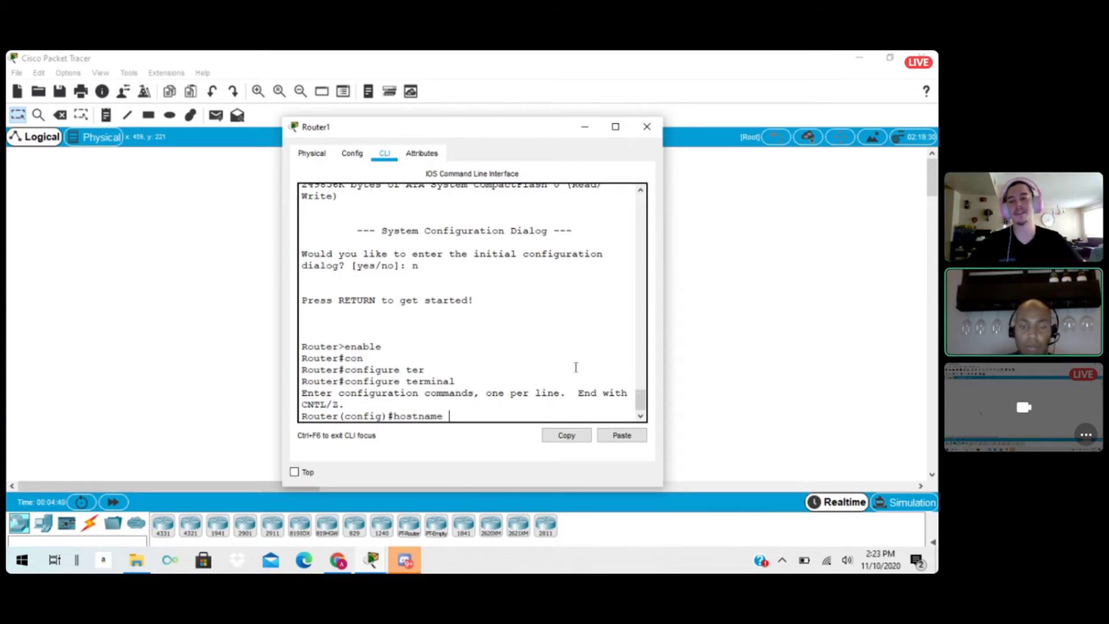
text(Ro)
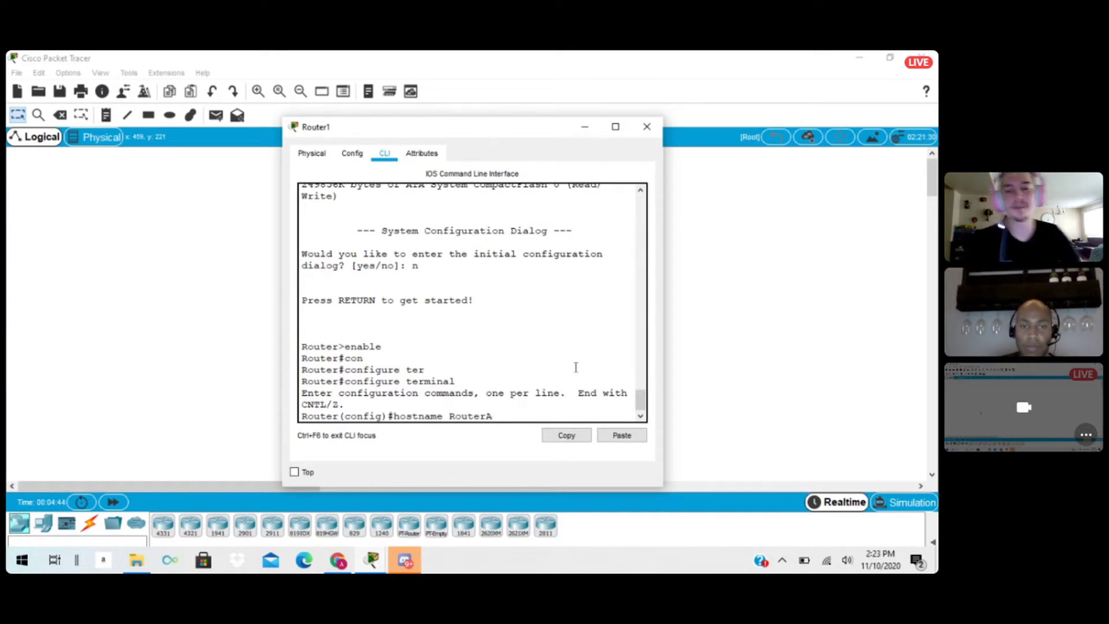
text(uterA)
key(Return)
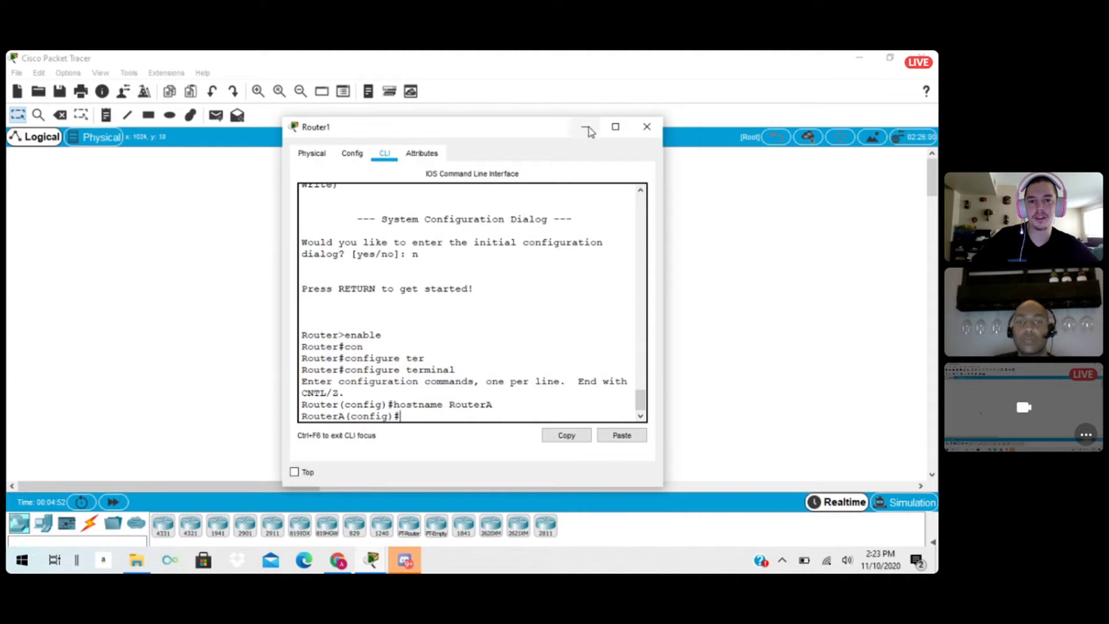
click(647, 128)
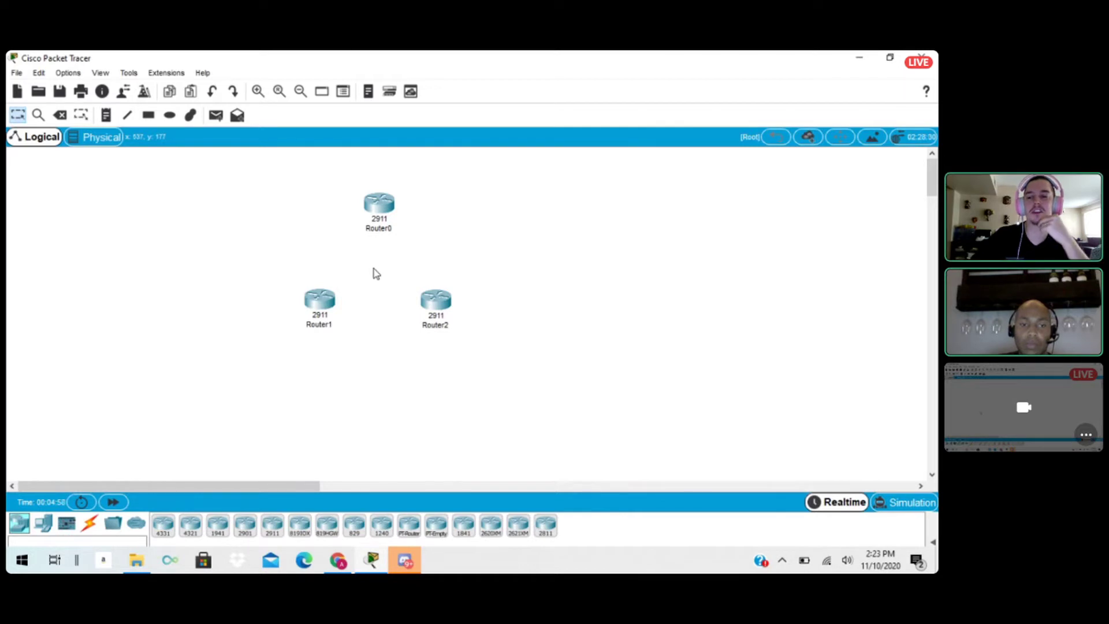
Connect Router0's Serial0/3/0 to Router1's Serial0/3/0 with a Serial DCE cable, starting at Router0.
click(90, 527)
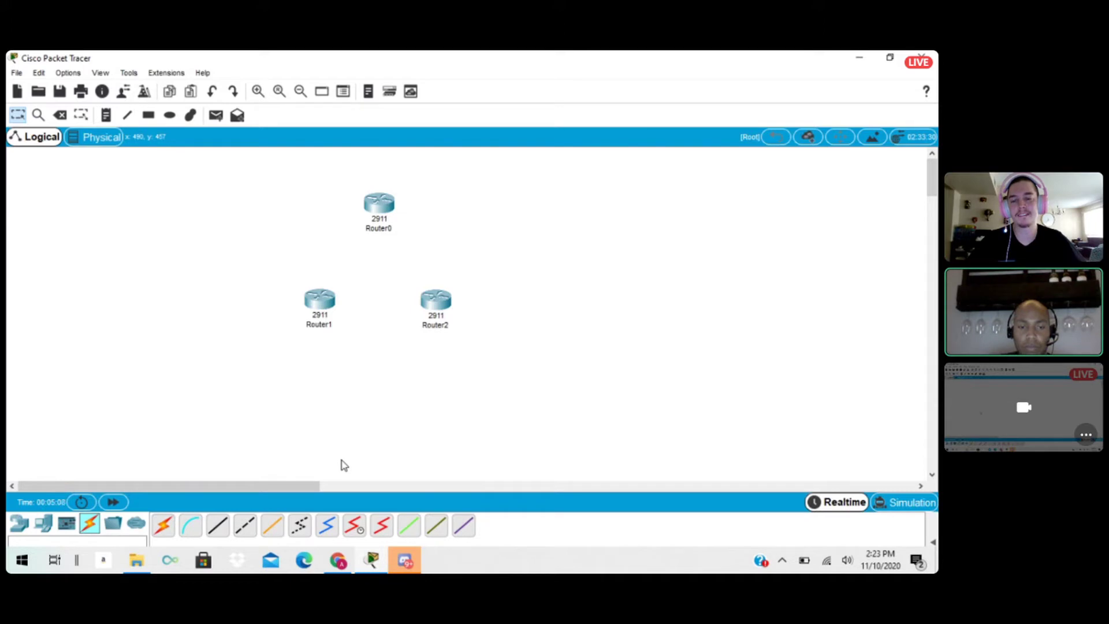
click(353, 527)
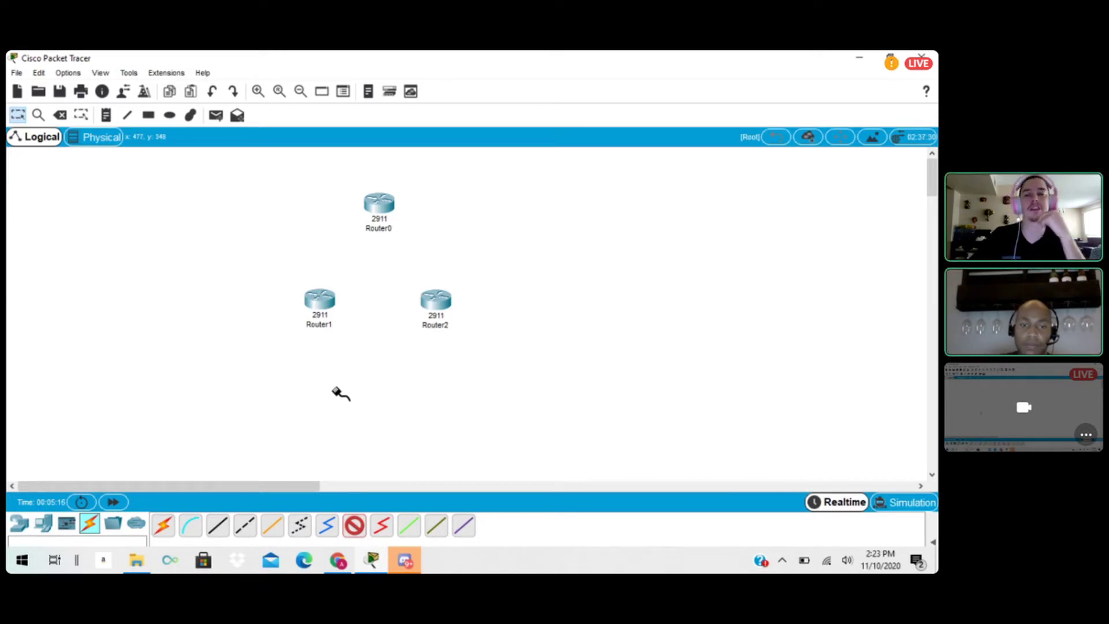
mouse_move(332, 306)
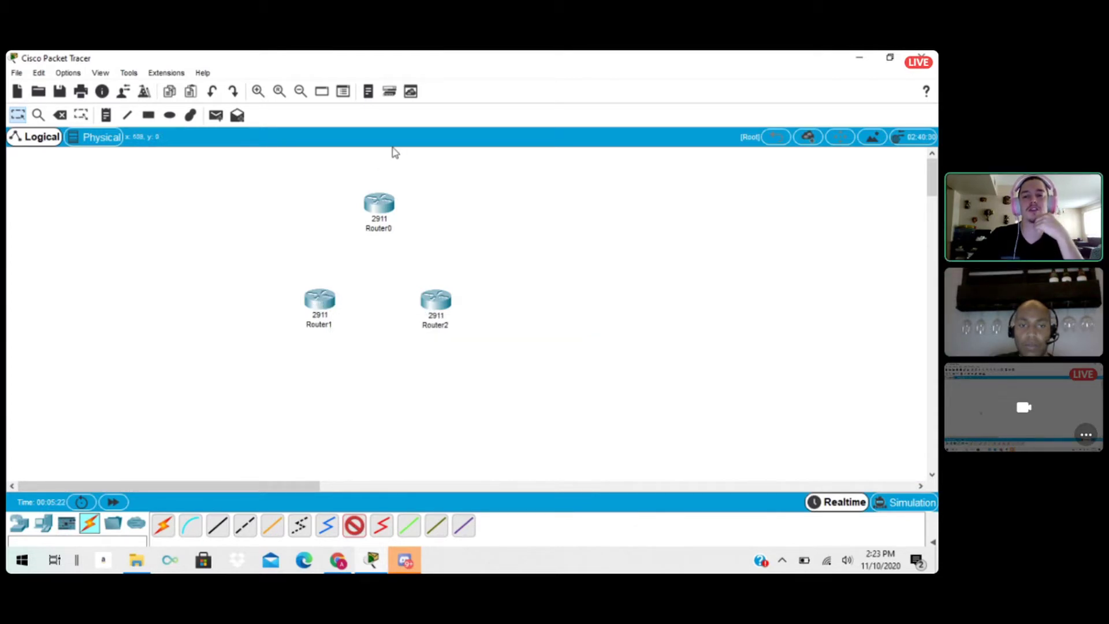
mouse_move(382, 205)
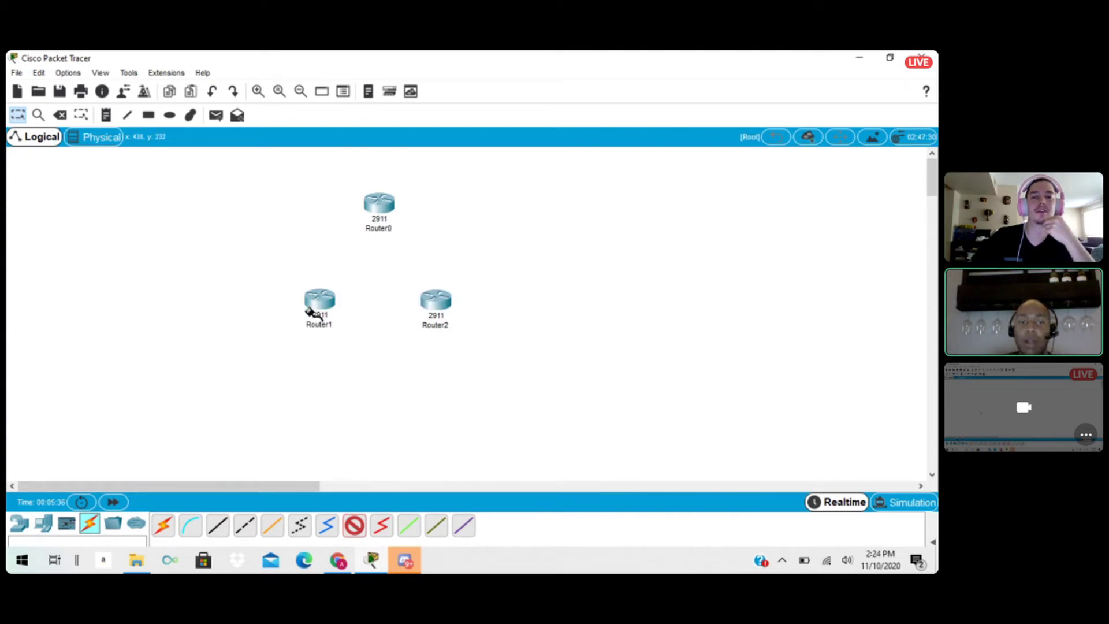
click(378, 207)
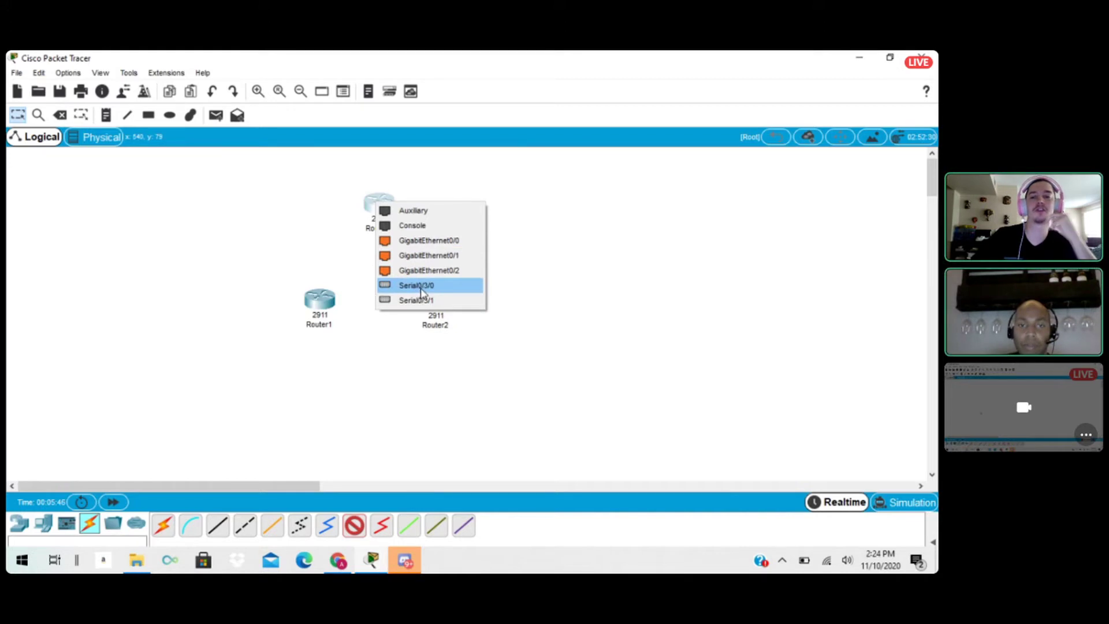
click(436, 287)
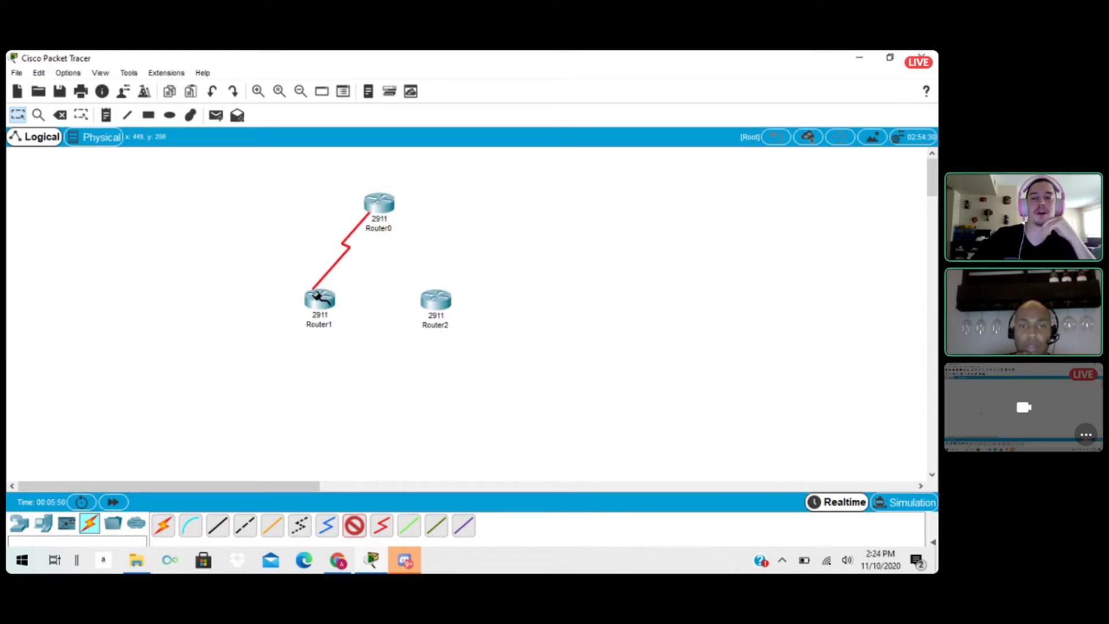
click(316, 296)
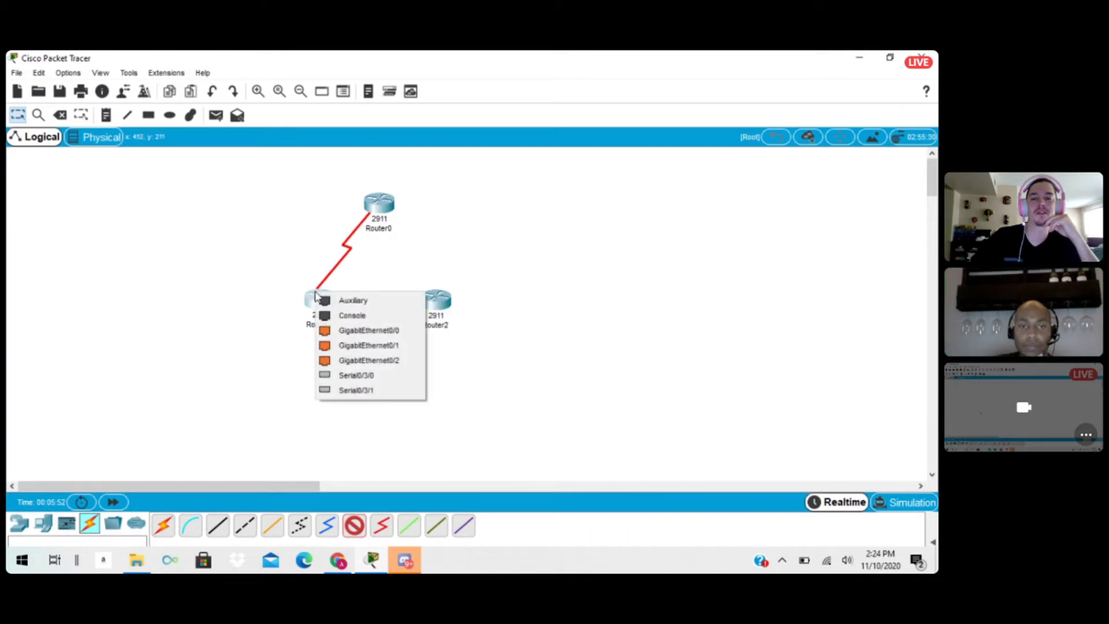
click(378, 376)
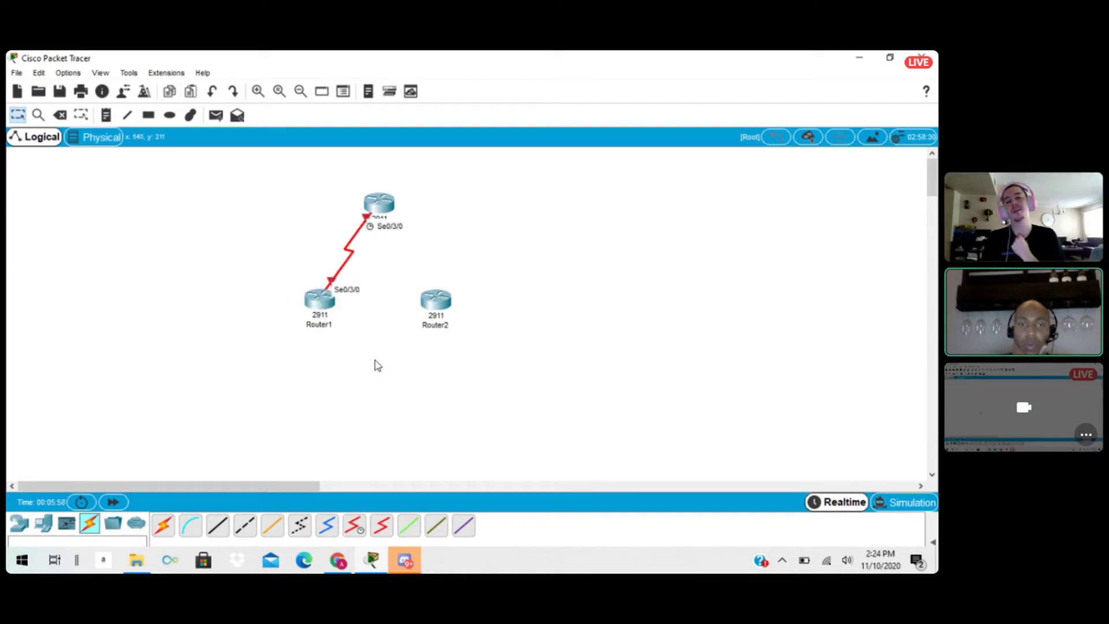
Connect Router2's Serial0/3/0 to Router0's Serial0/3/1 with a Serial DTE cable, and move Router0 and Router2 slightly farther apart.
drag(384, 205, 392, 195)
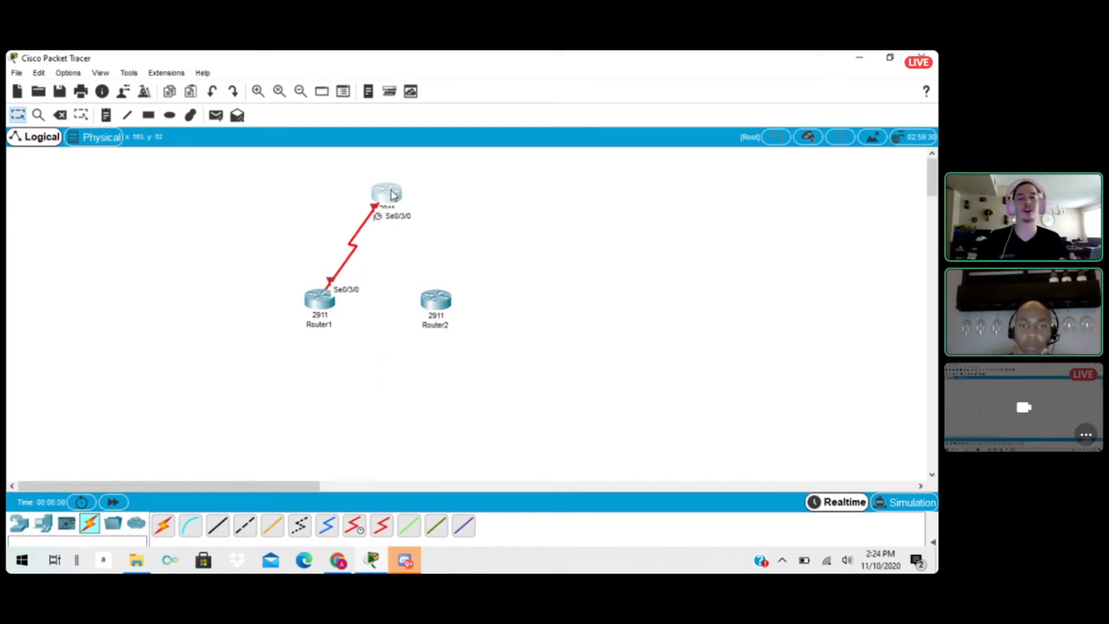
drag(429, 314, 439, 314)
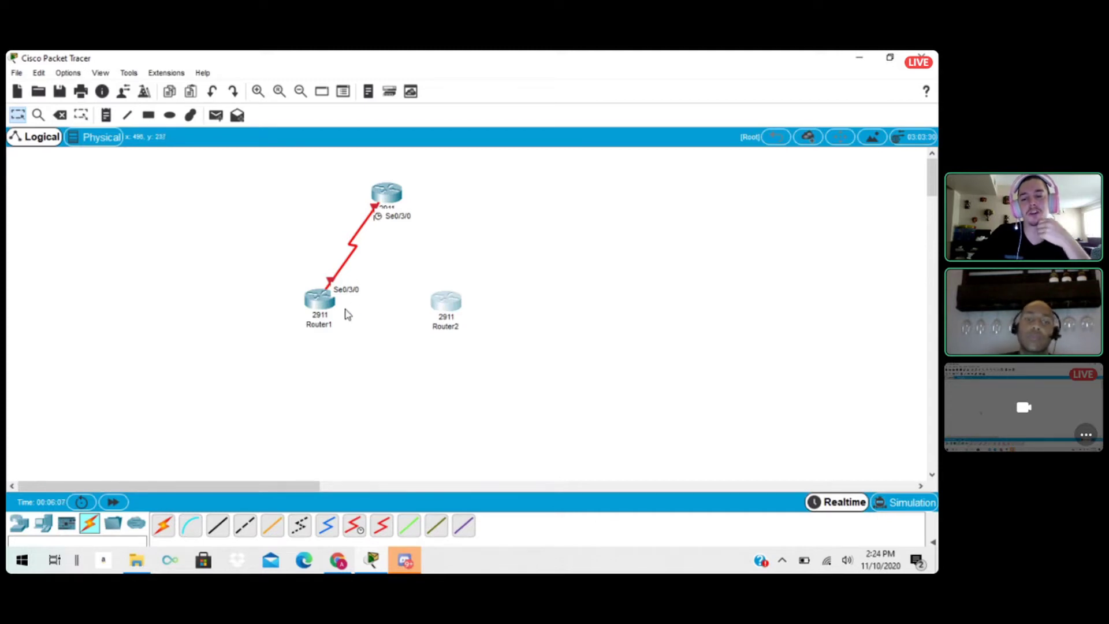
click(383, 527)
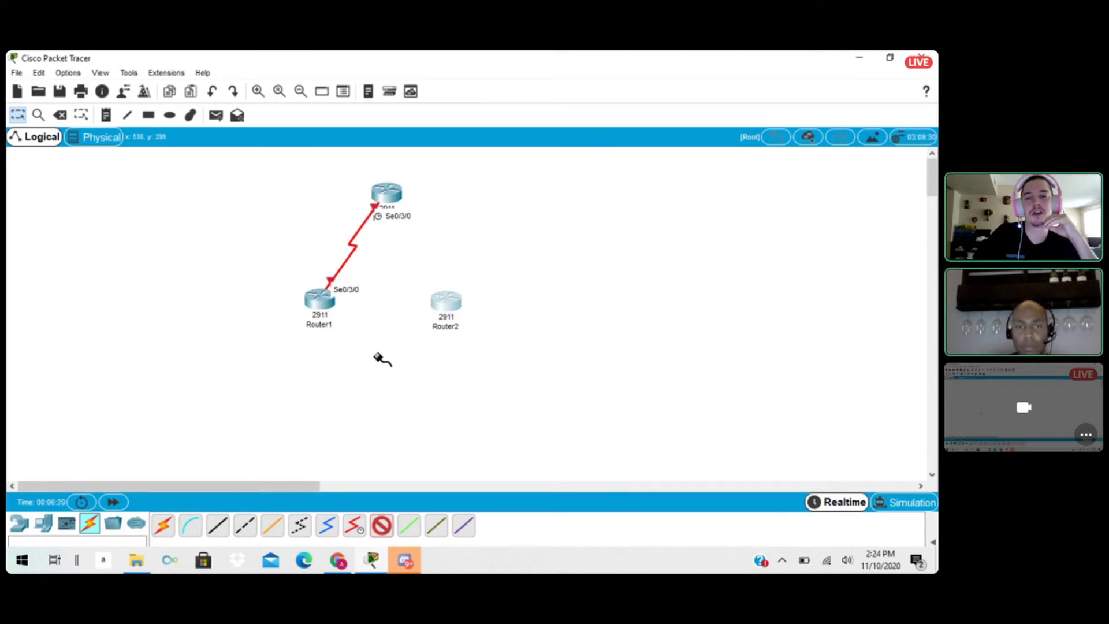
click(446, 300)
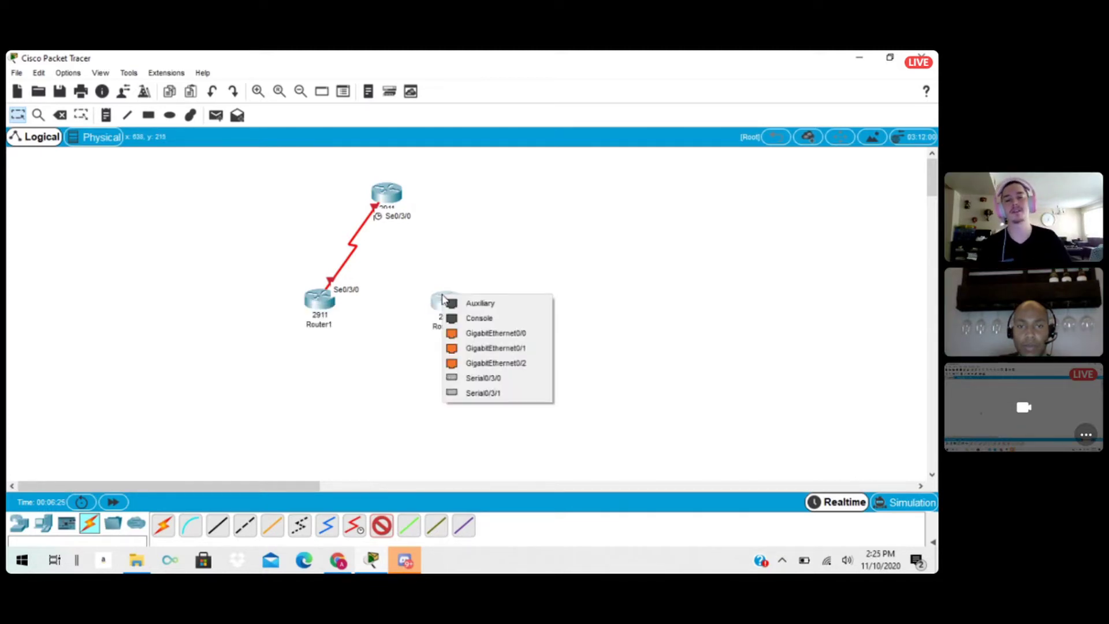
click(497, 383)
click(391, 191)
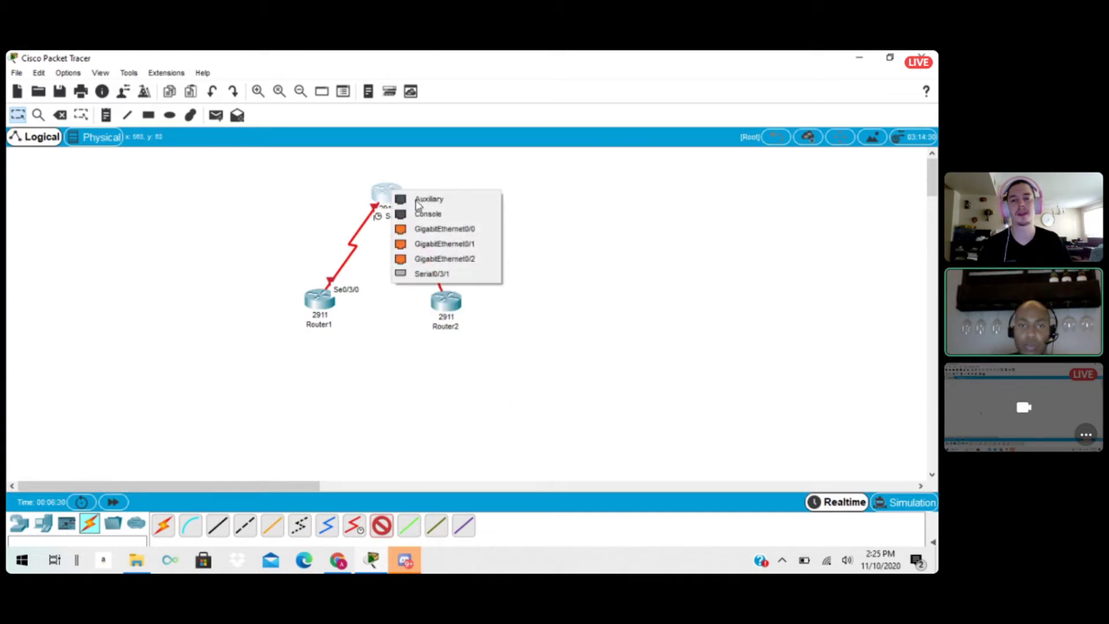
click(443, 277)
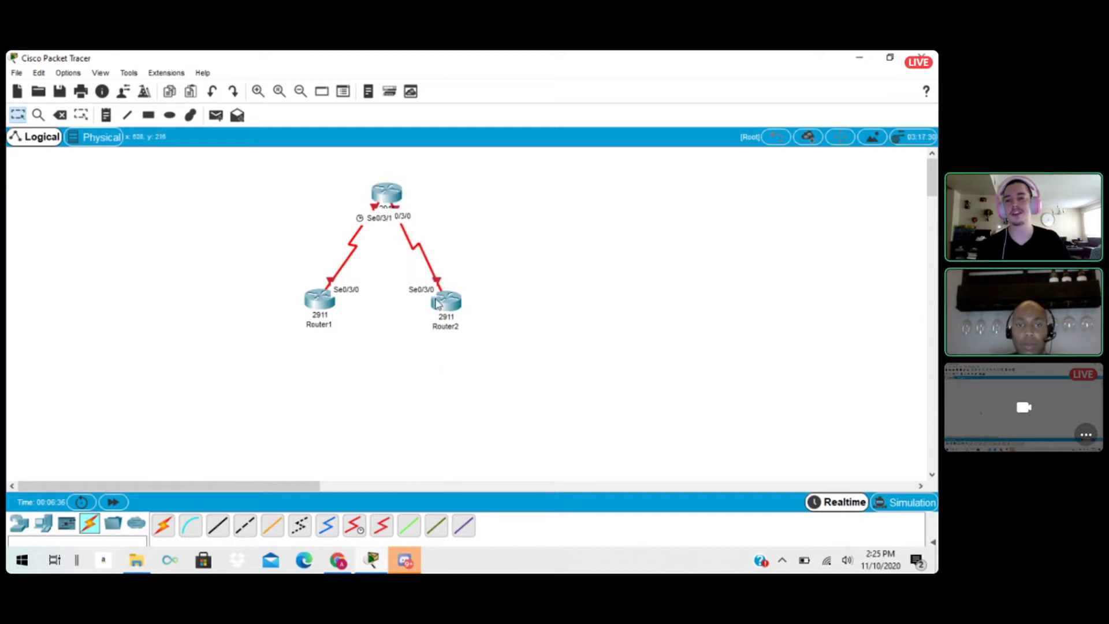
drag(446, 304, 458, 310)
drag(392, 191, 403, 185)
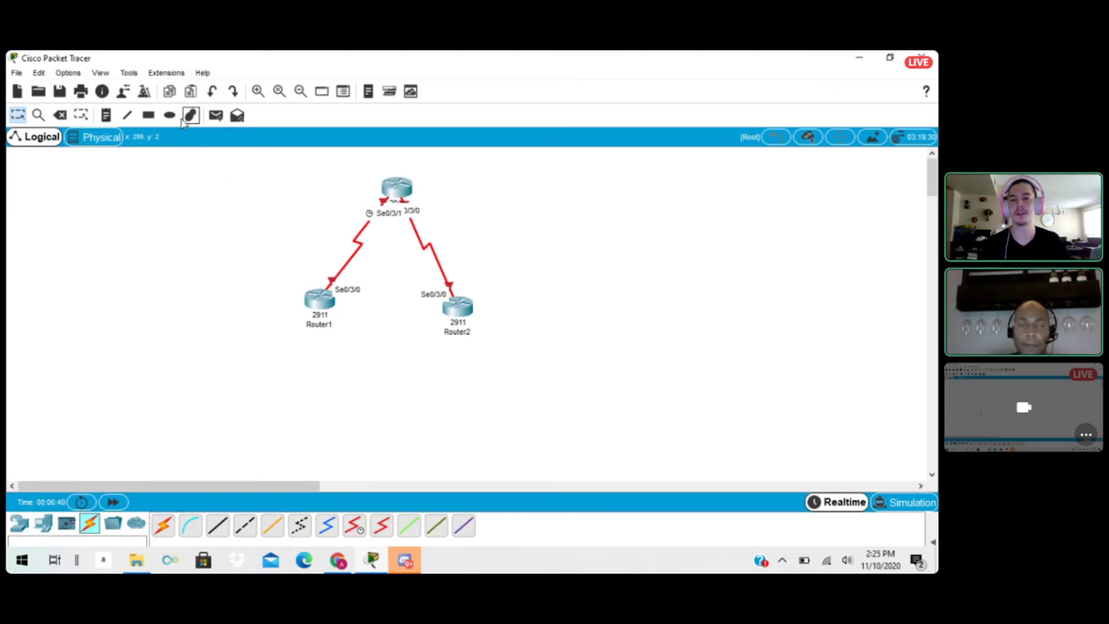
Place a note reading 192.168.1.4 /30 beside the link between Router0 and Router2.
click(107, 116)
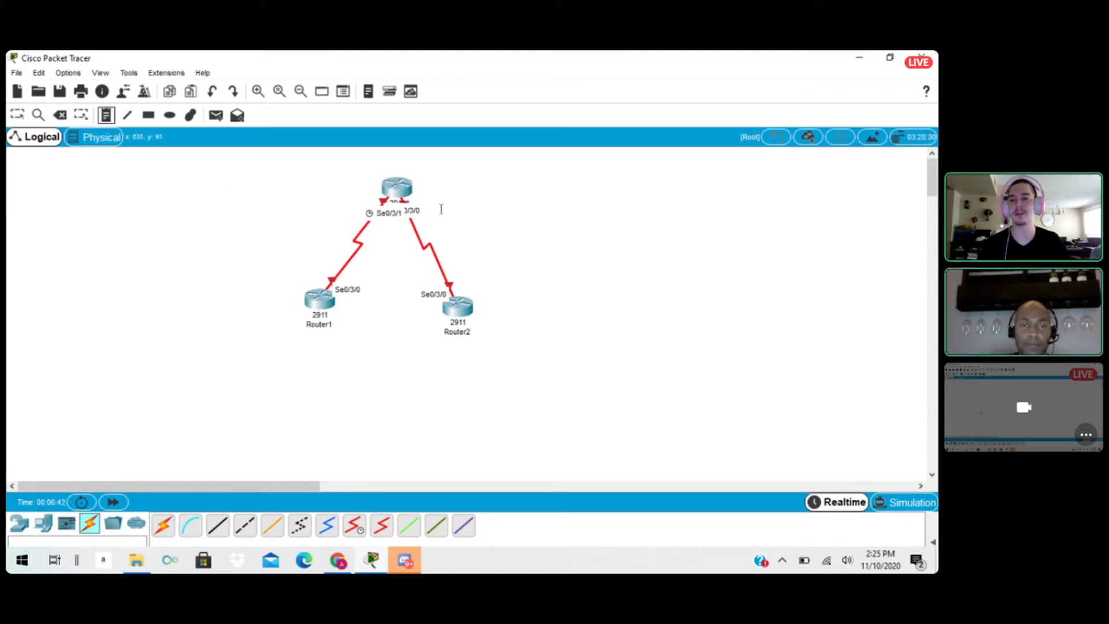
click(477, 215)
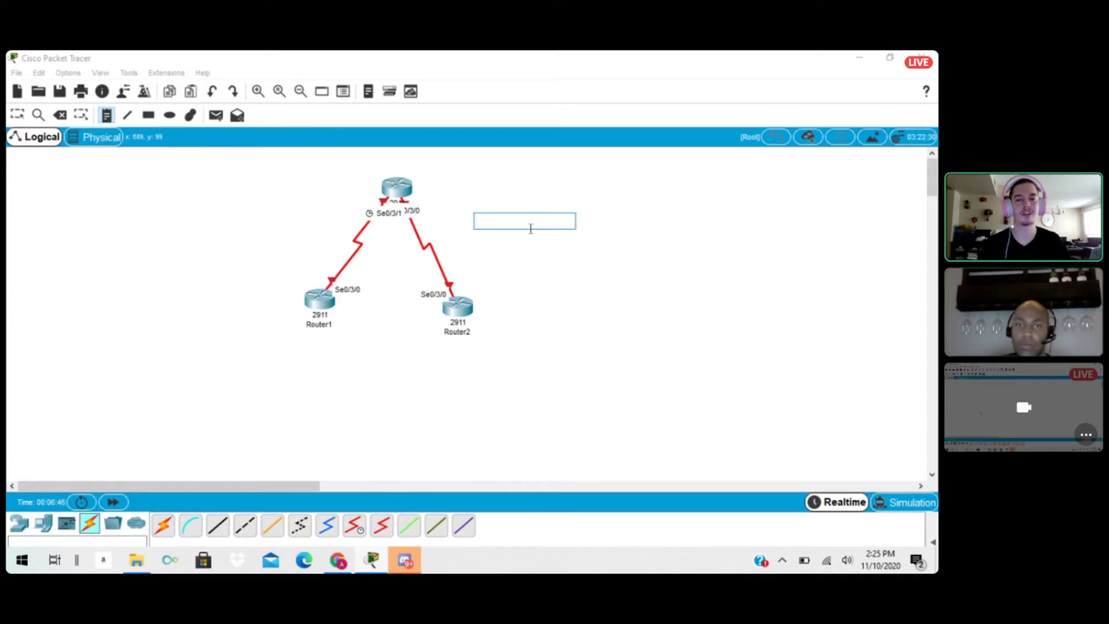
text(192.)
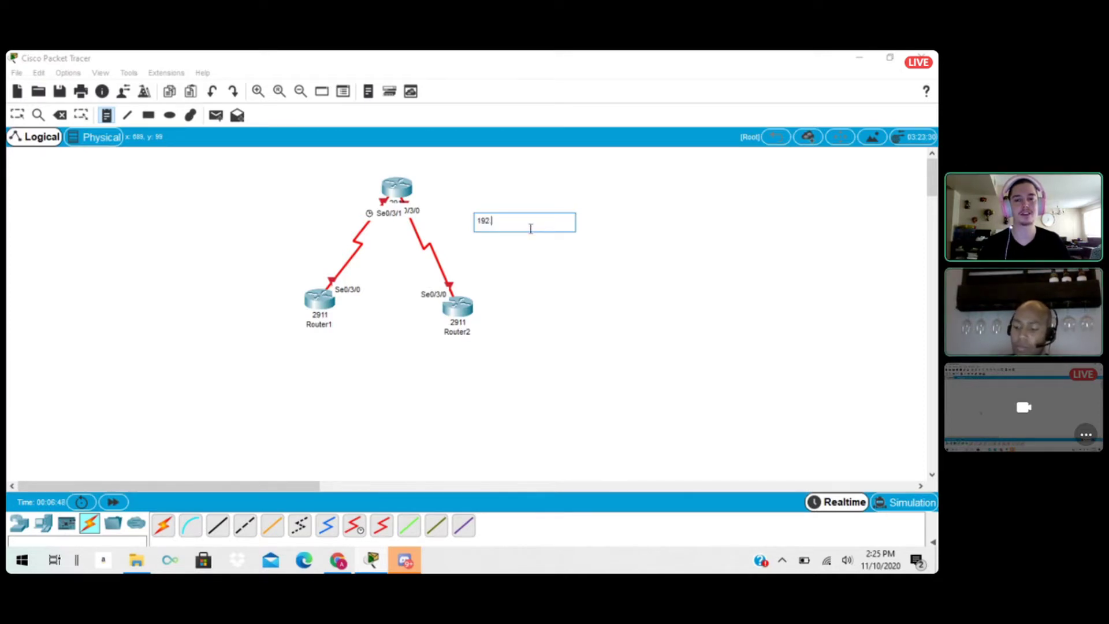
text(168)
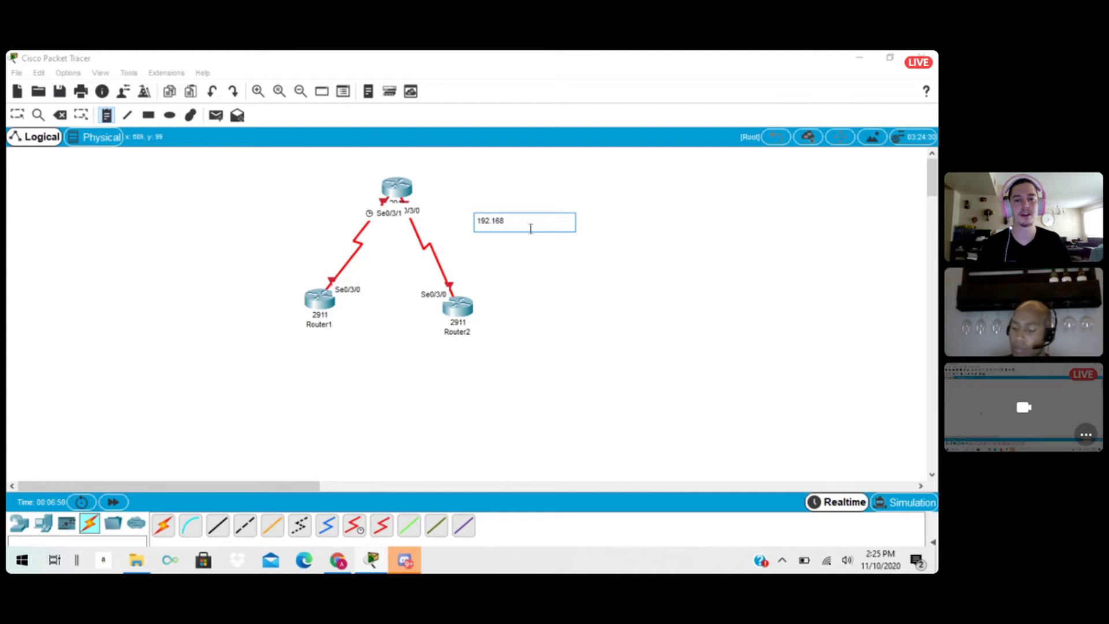
text(.1)
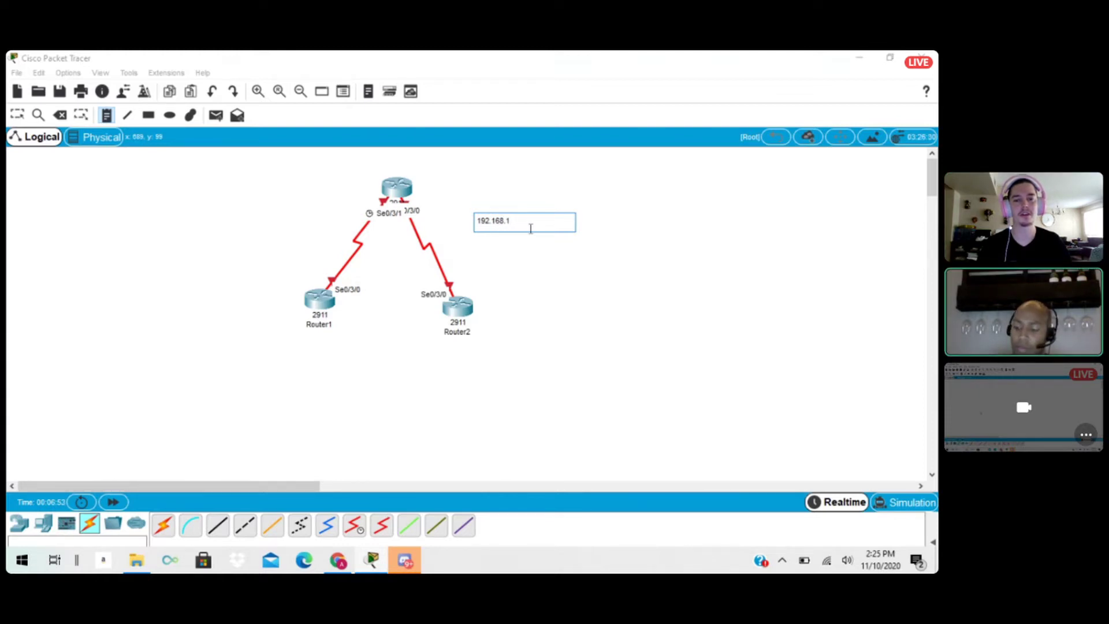
text(.4 )
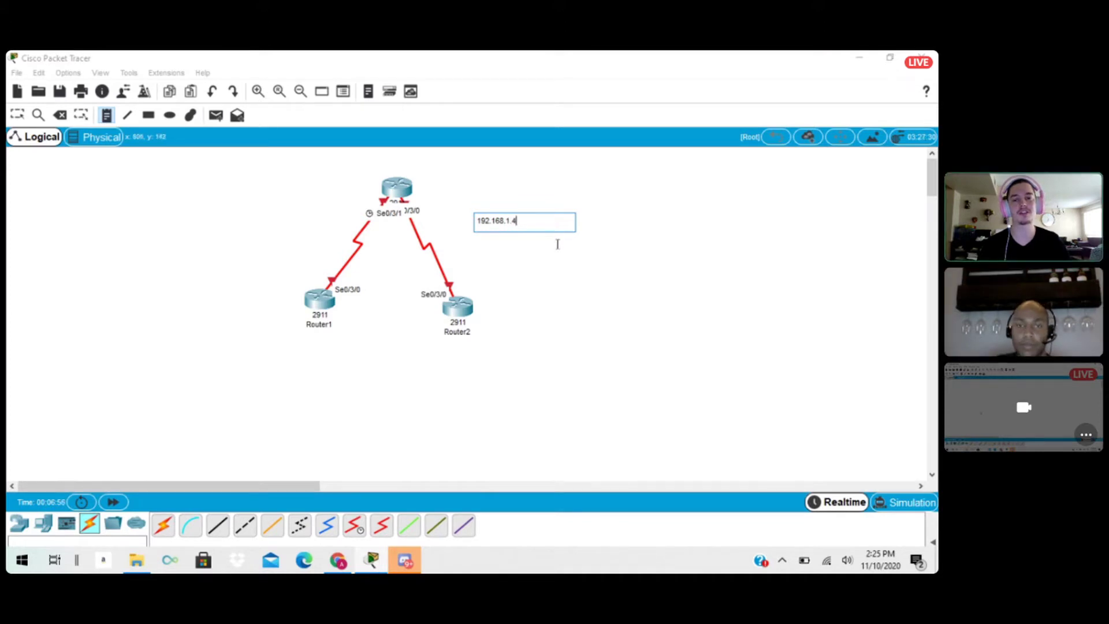
text(/)
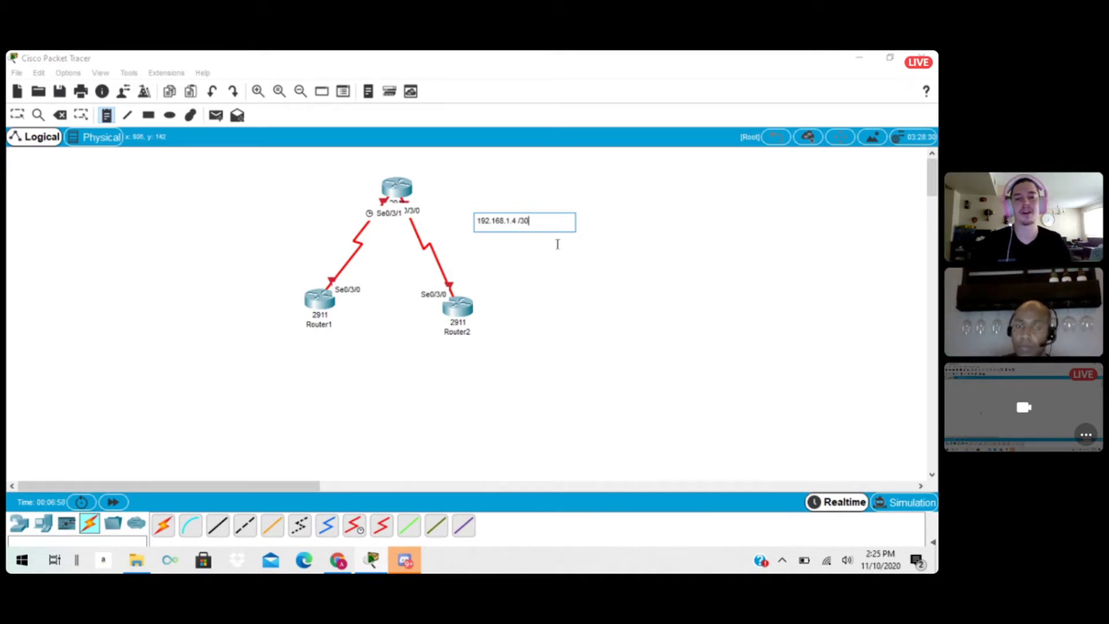
text(30)
click(557, 244)
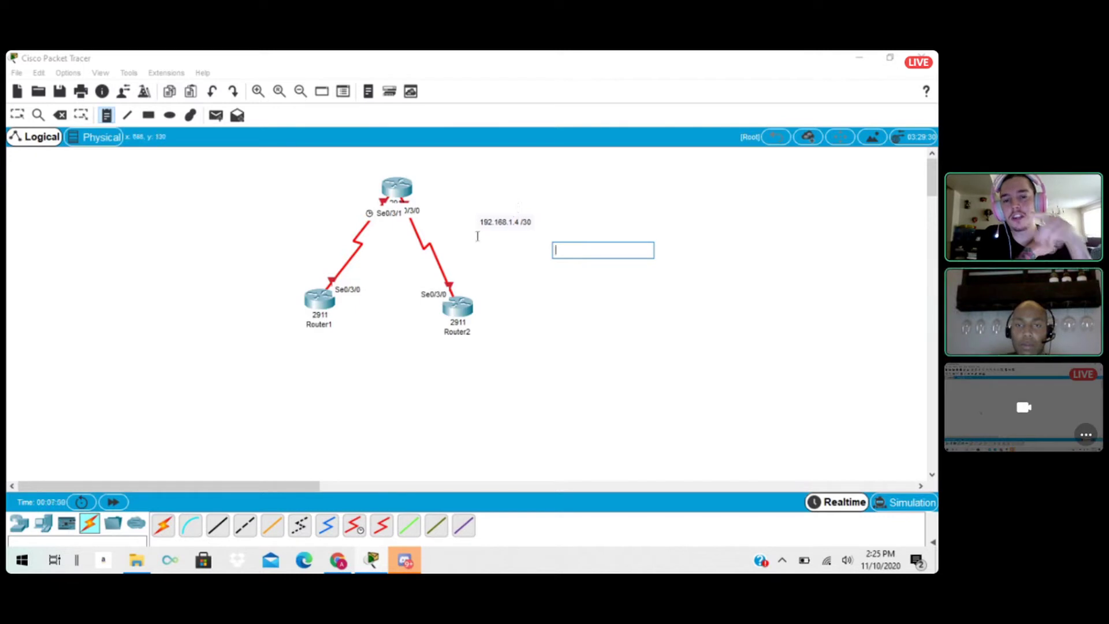
Place a note reading 192.168.1.0 /30 beside the link between Router0 and Router1, and return to the Select tool.
click(241, 208)
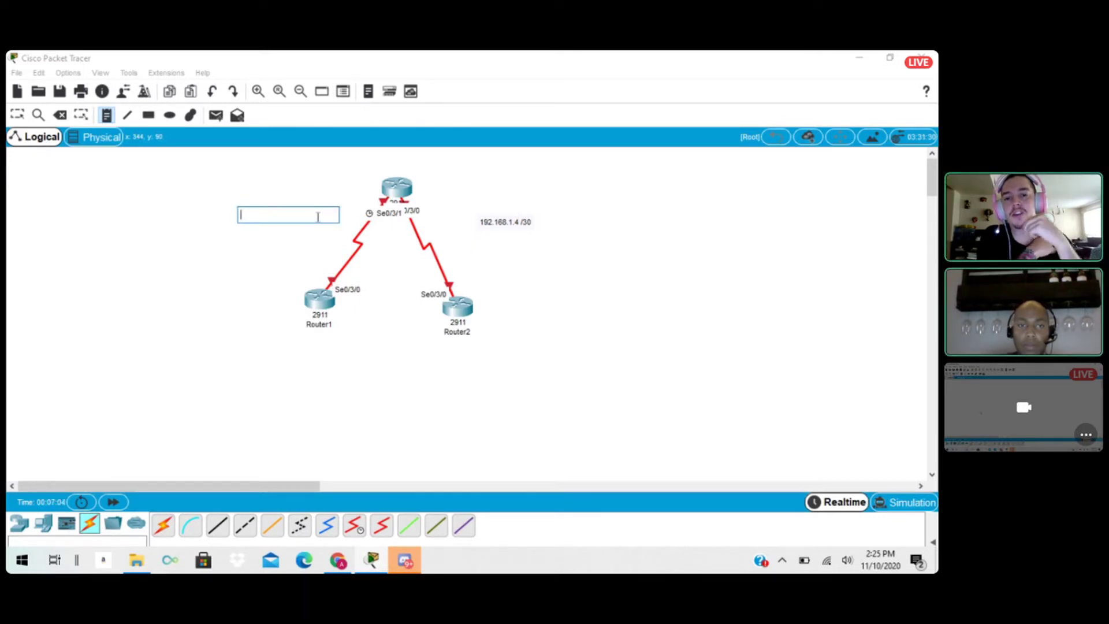
text(192)
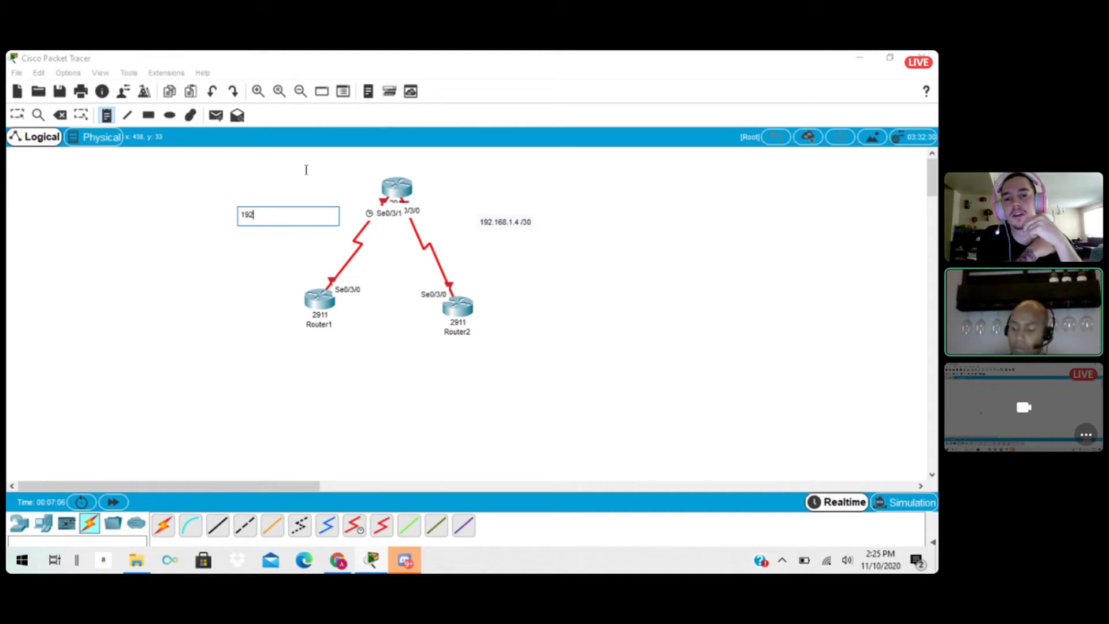
text(.168)
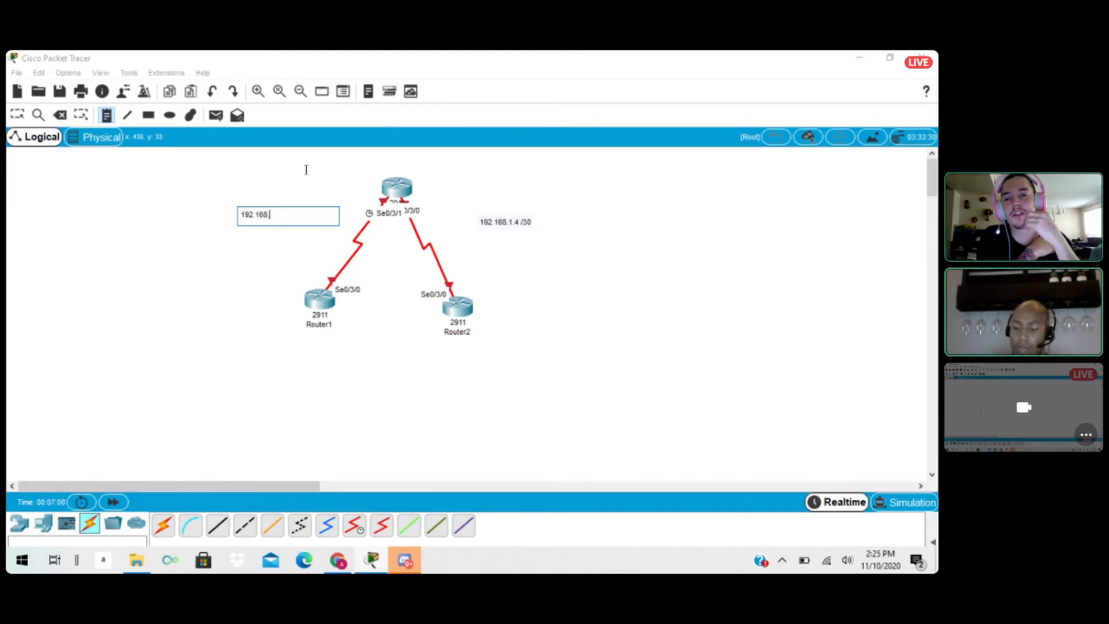
text(.1.0 /30)
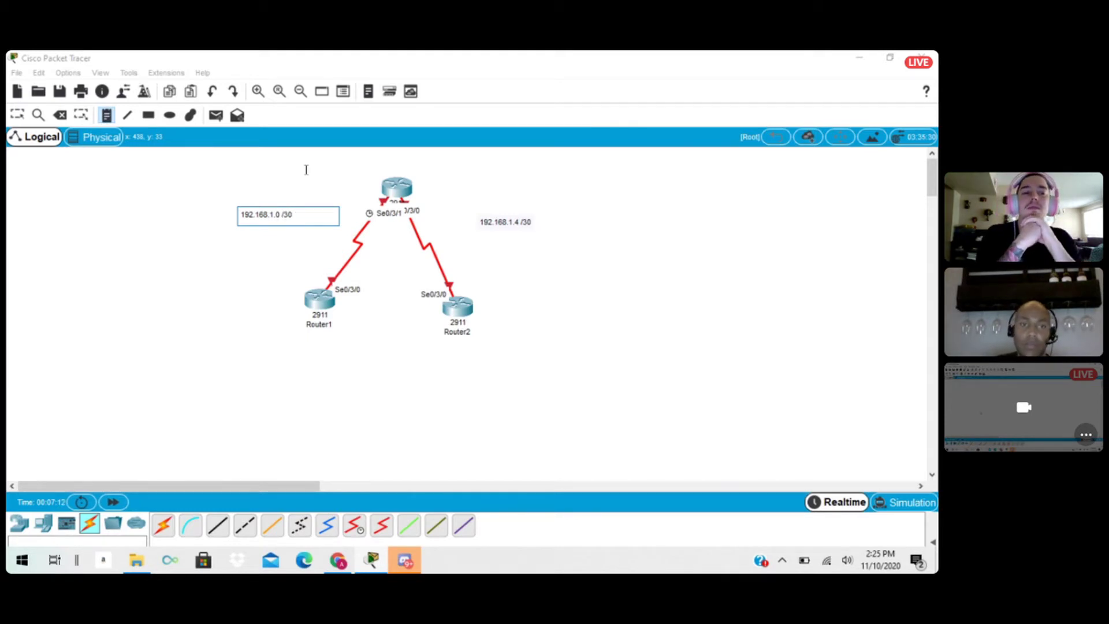
click(285, 240)
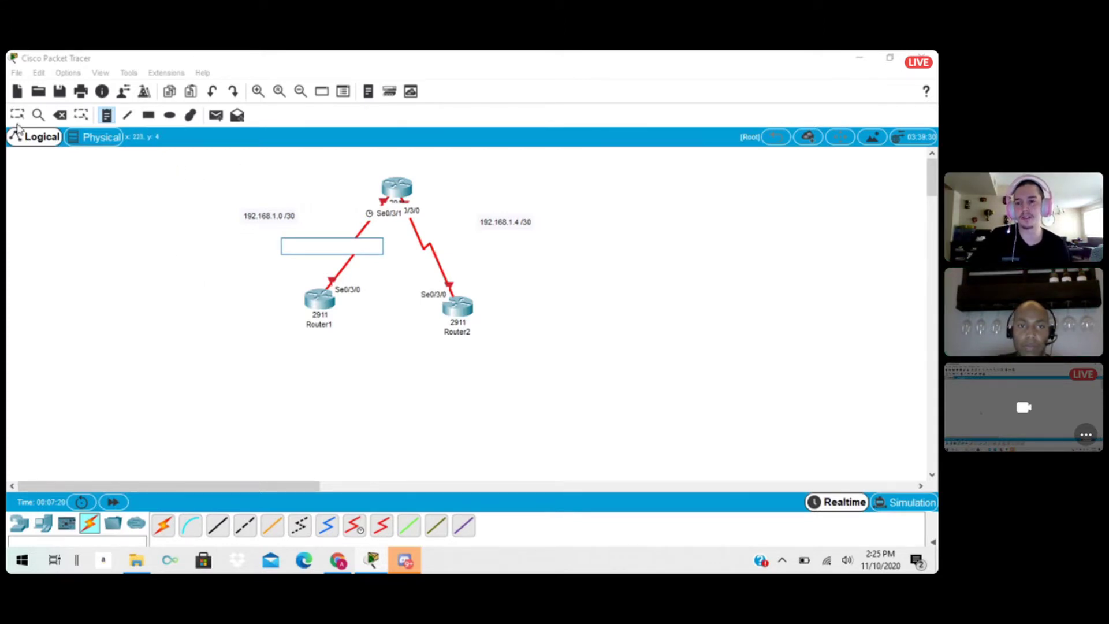
click(76, 116)
click(23, 112)
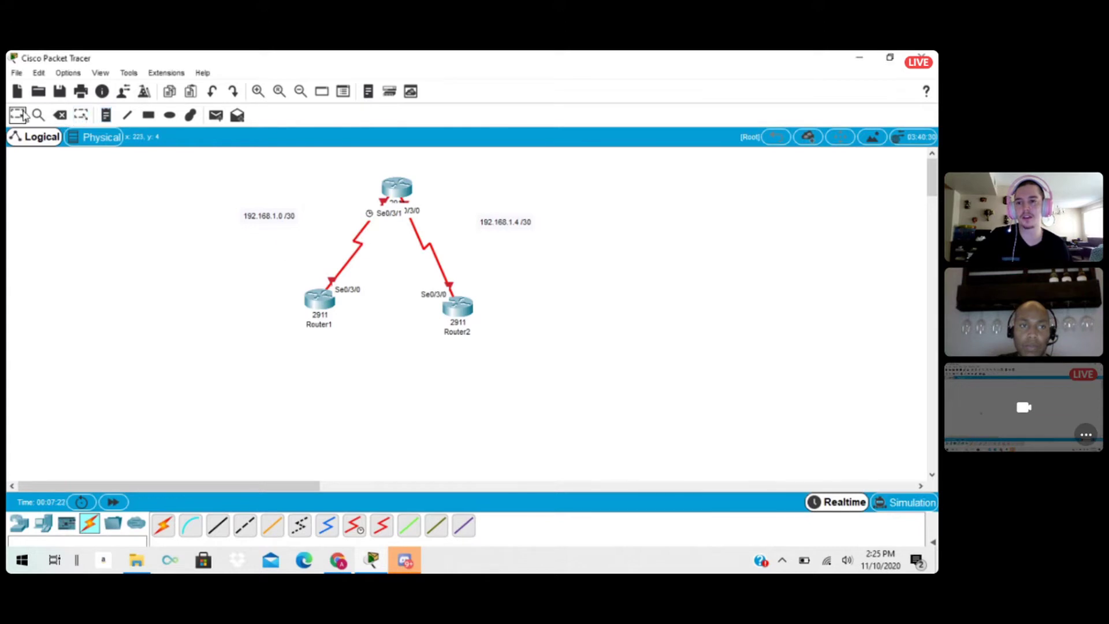
Open Router1's command line and enter interface configuration mode for serial 0/3/0.
click(315, 301)
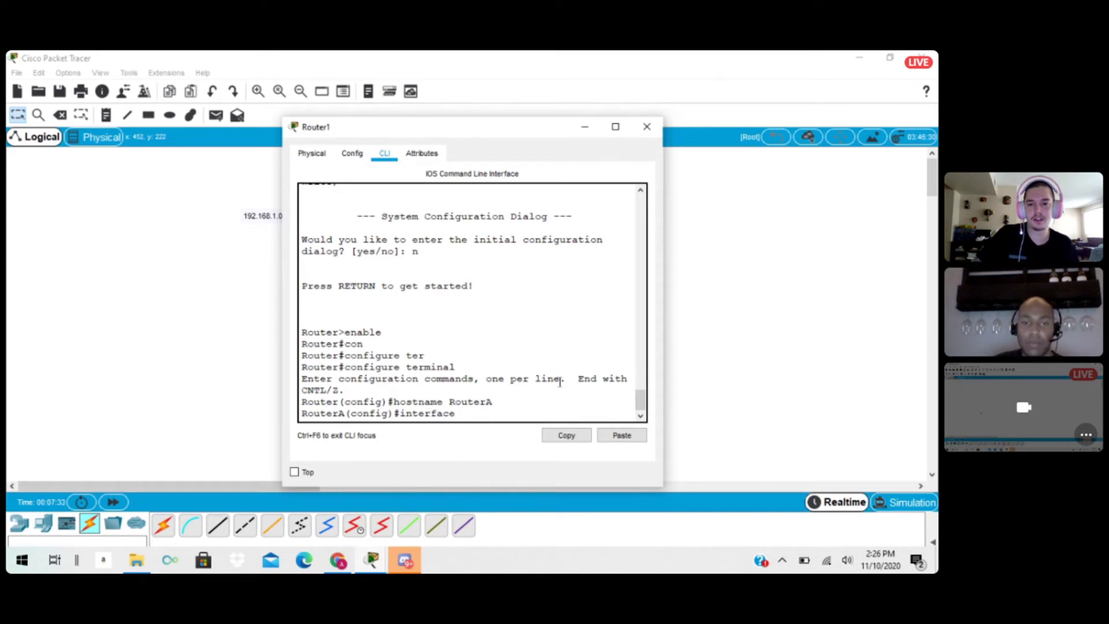
text(ser)
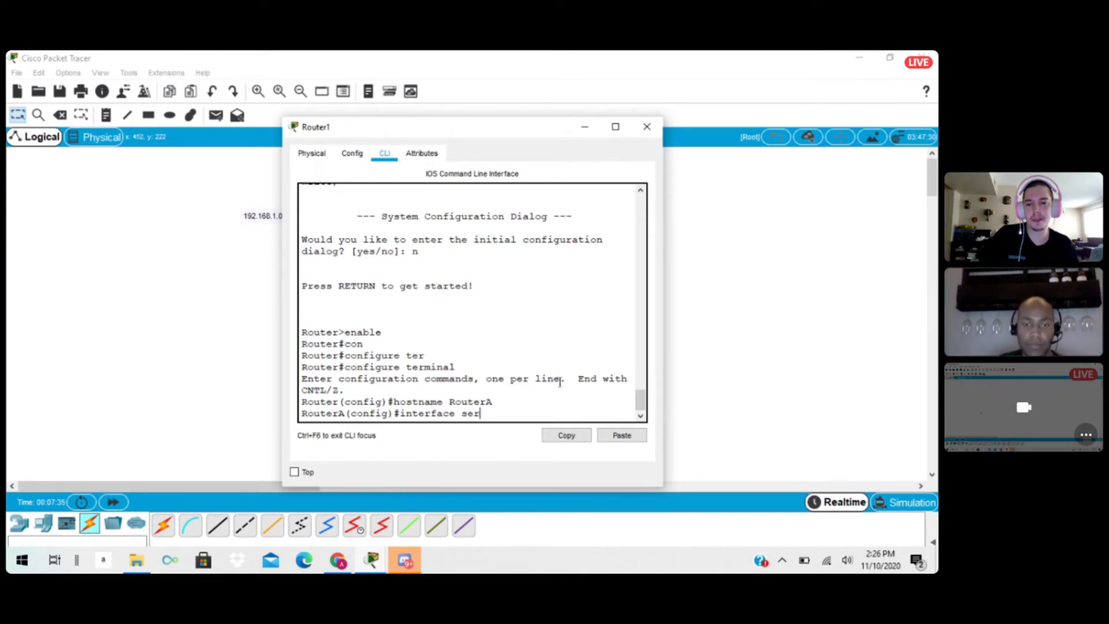
text(ial )
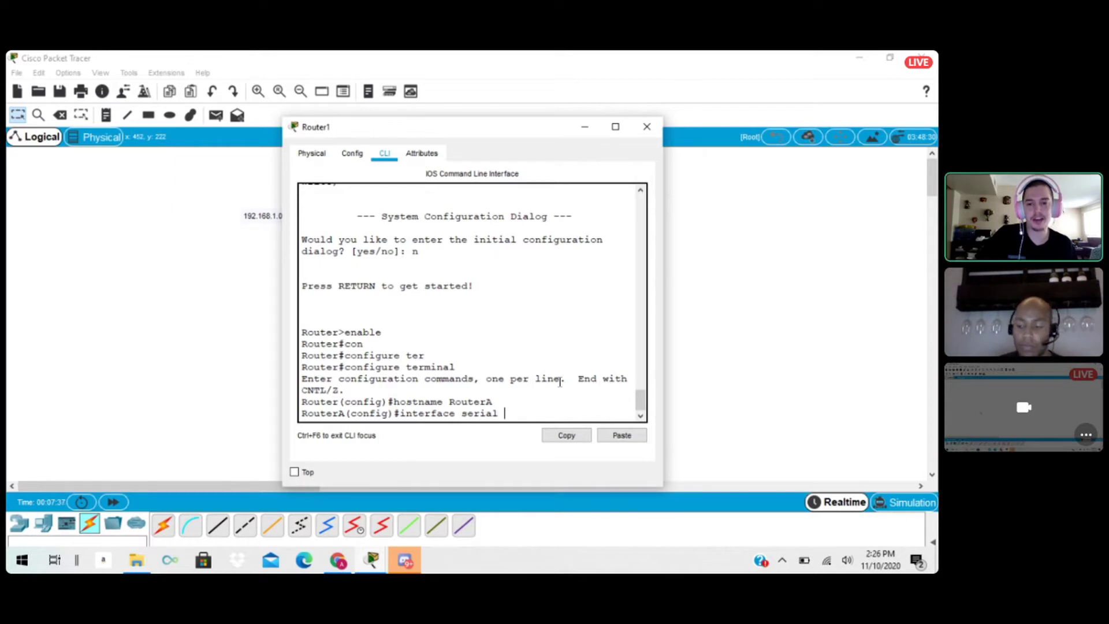
text(0/)
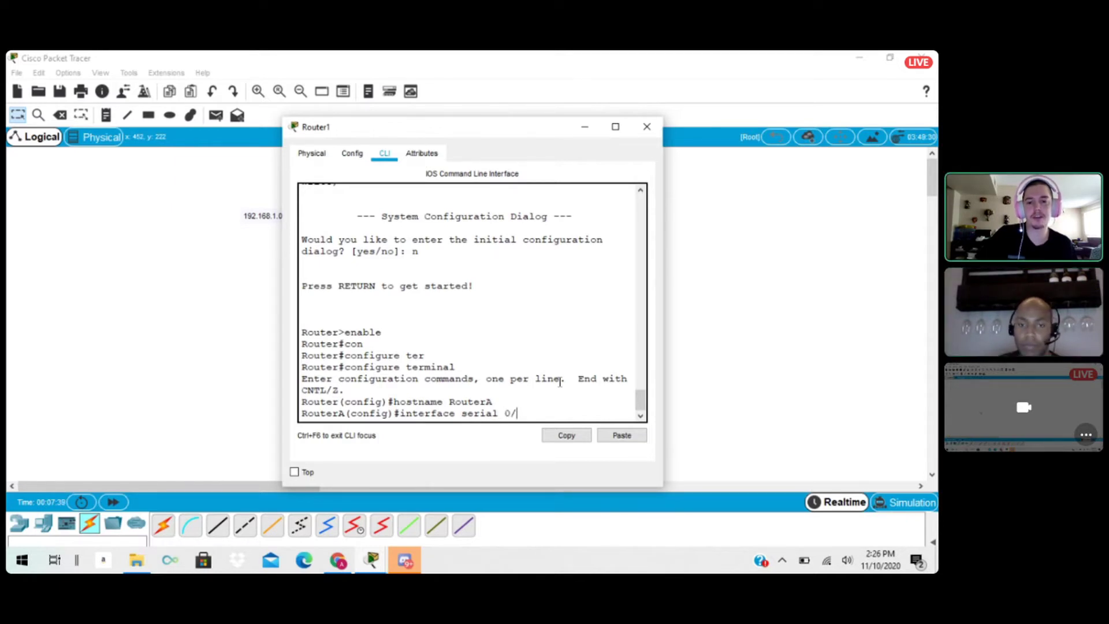
text(3)
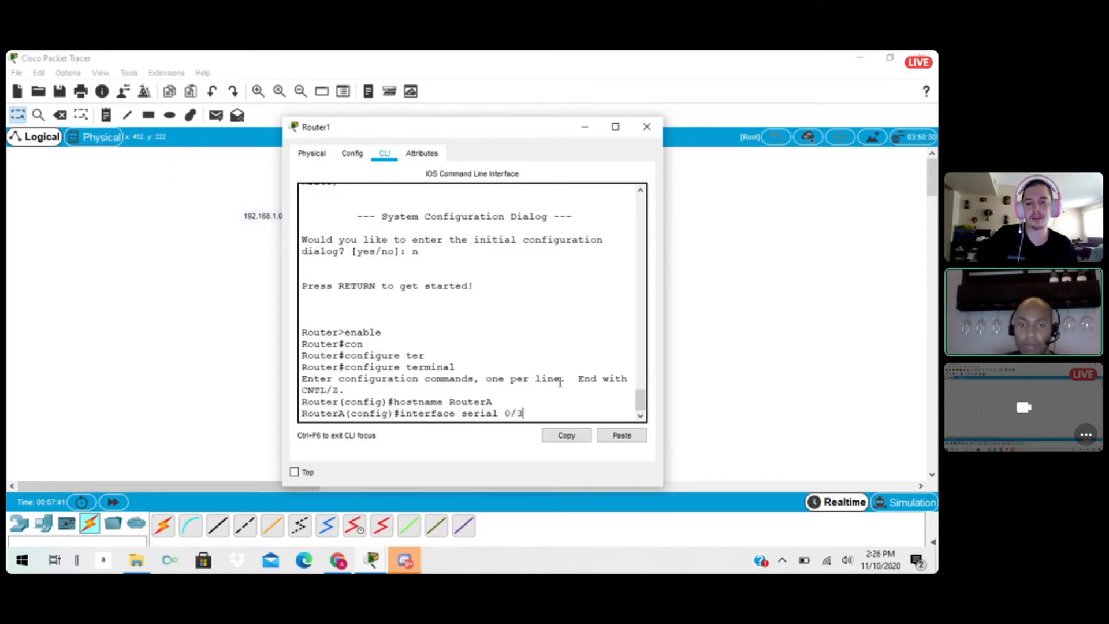
text(/0)
key(Return)
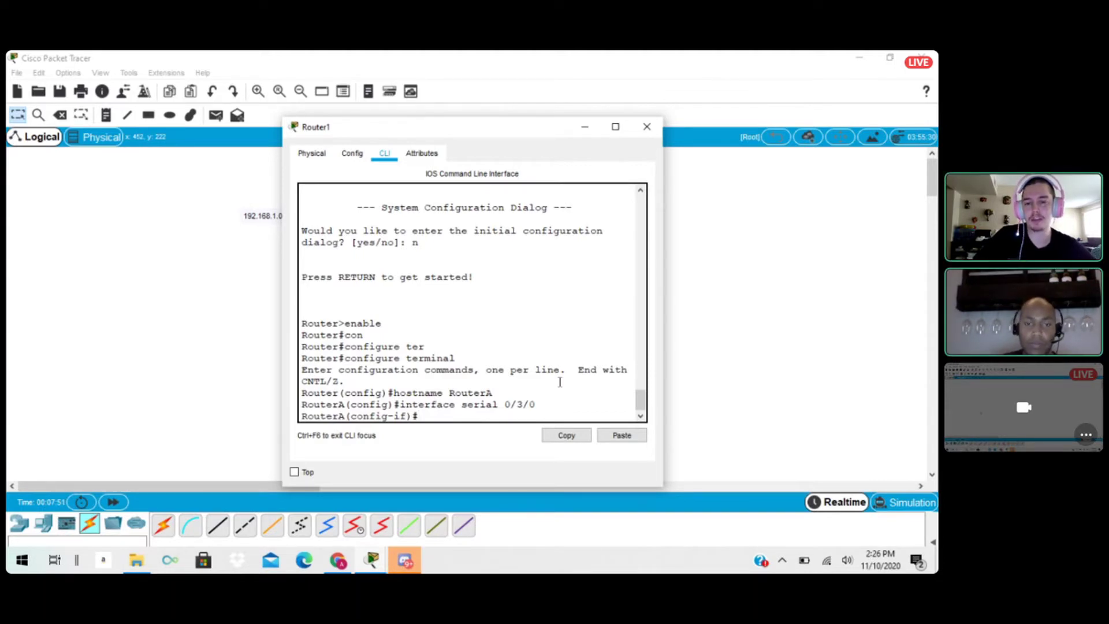
Assign IP address 192.168.1.1 with subnet mask 255.255.255.252 to Router1's serial 0/3/0 interface.
text(ip addr)
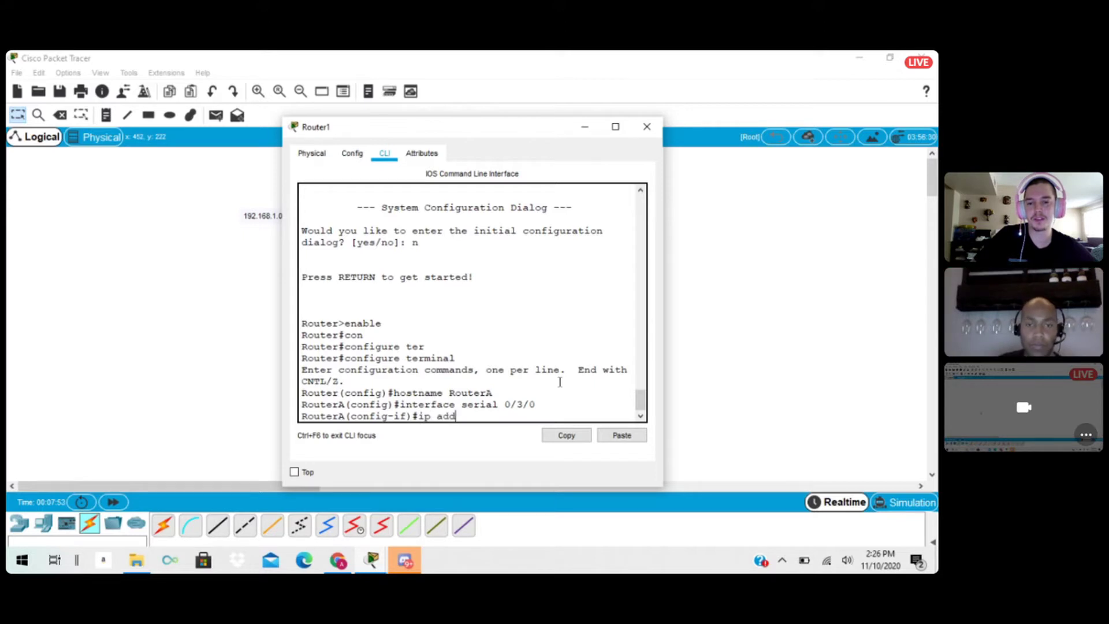
key(Tab)
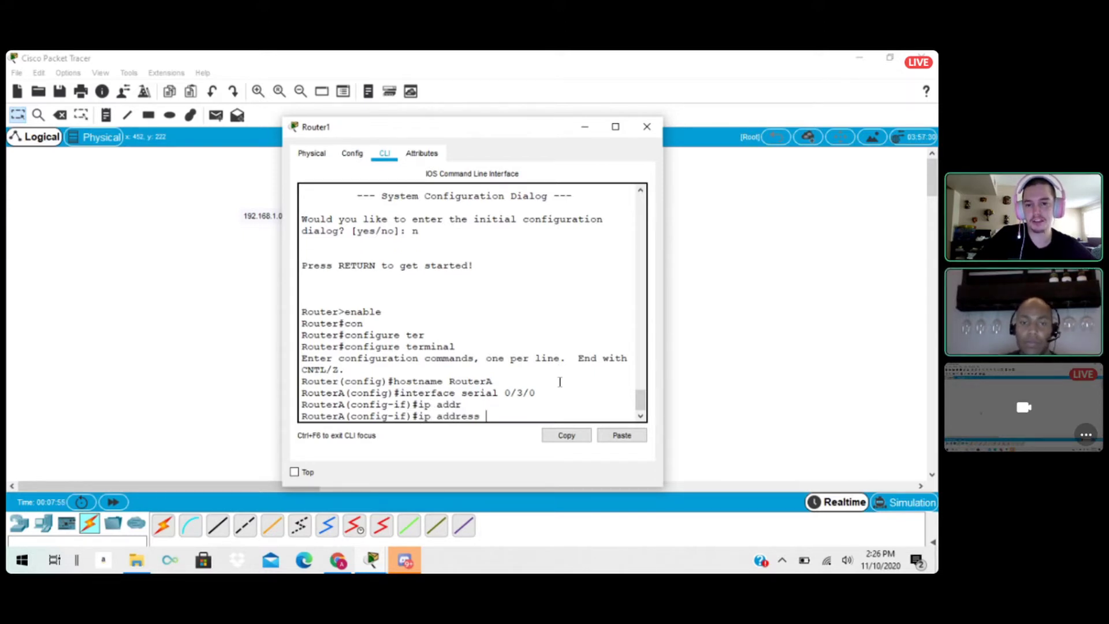
text(192)
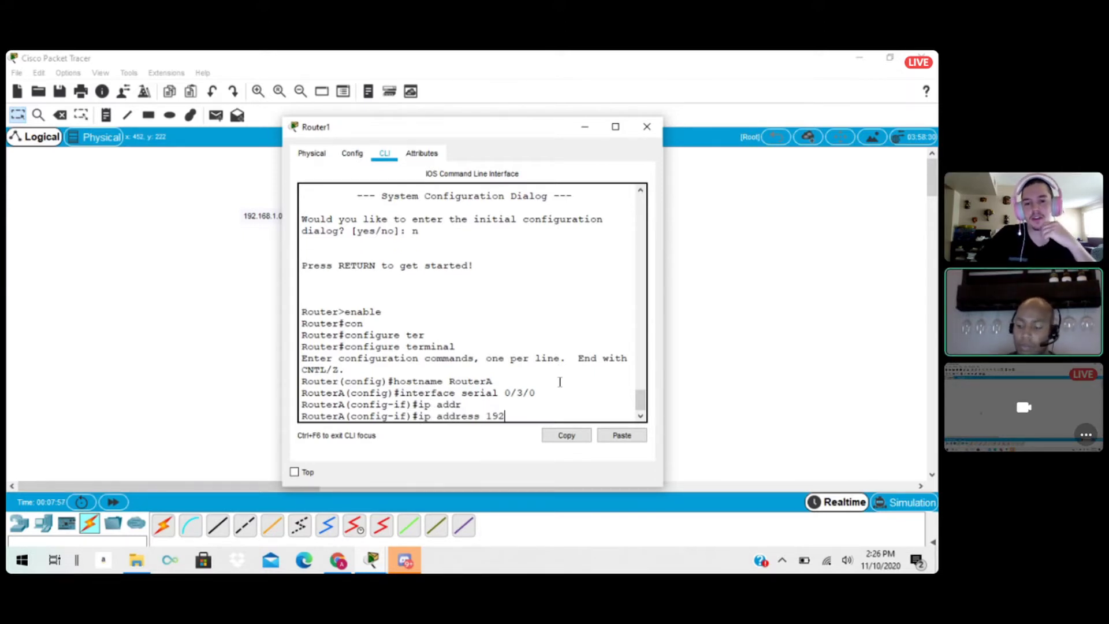
text(.168)
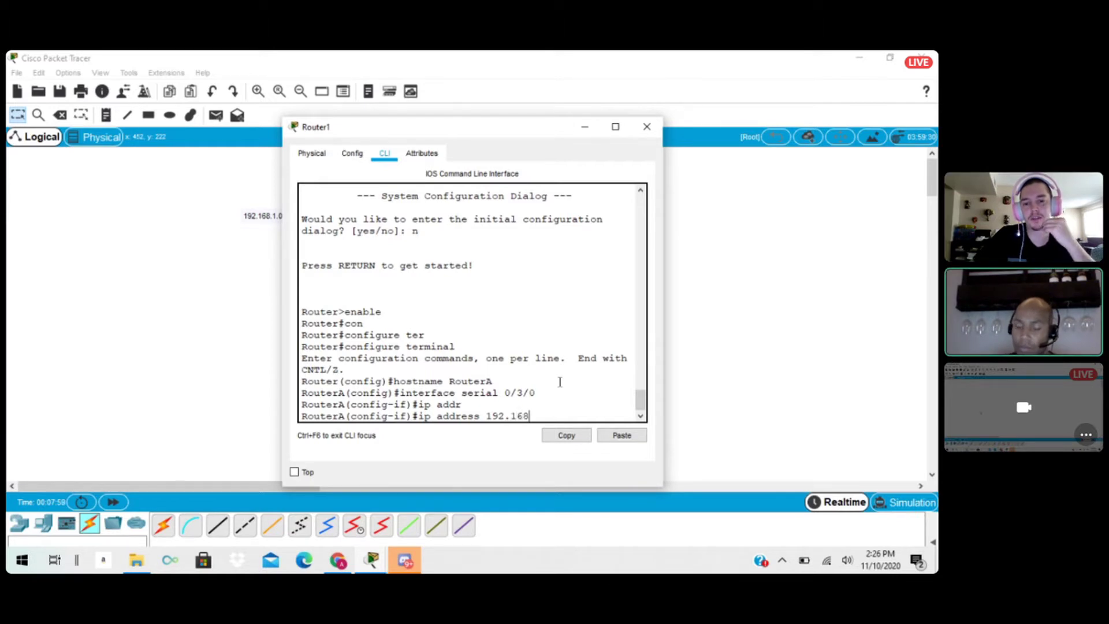
text(.1.1)
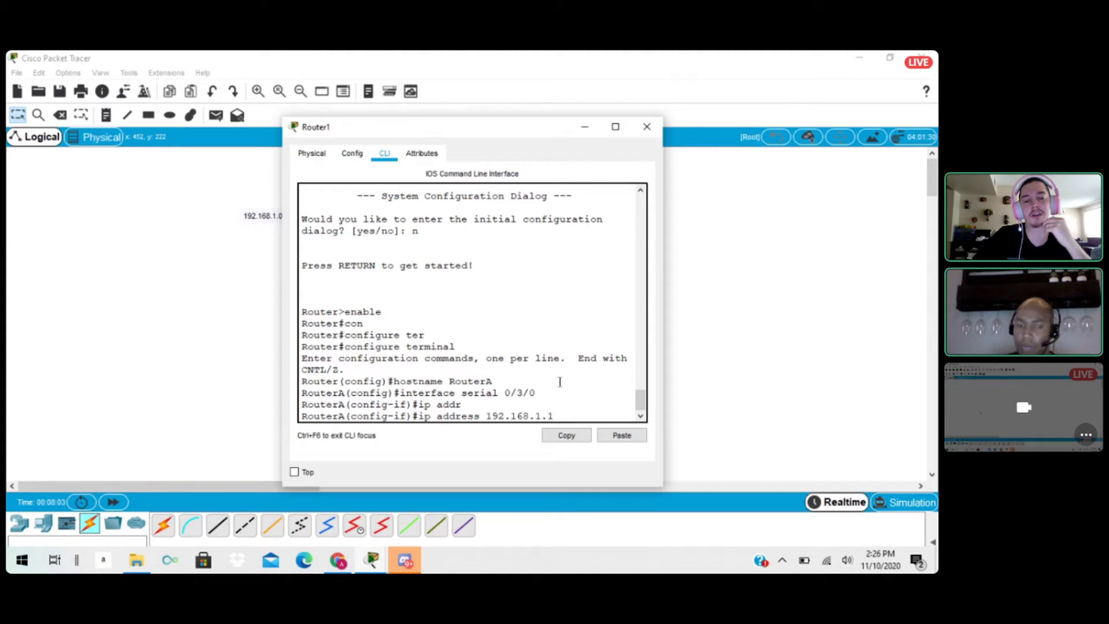
text( 255.)
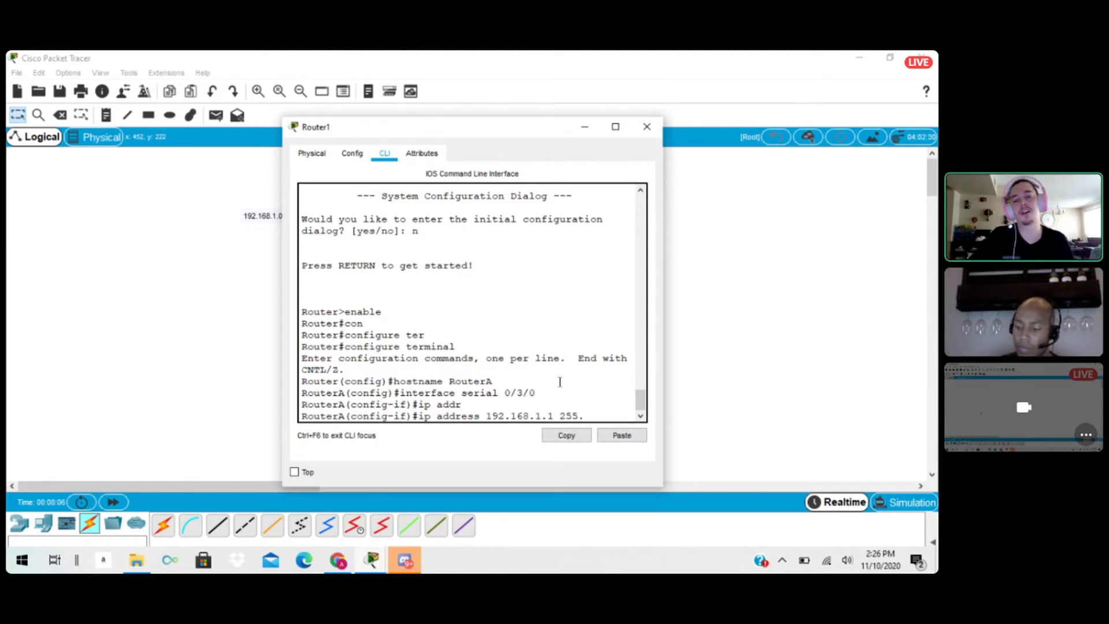
text(255.255.)
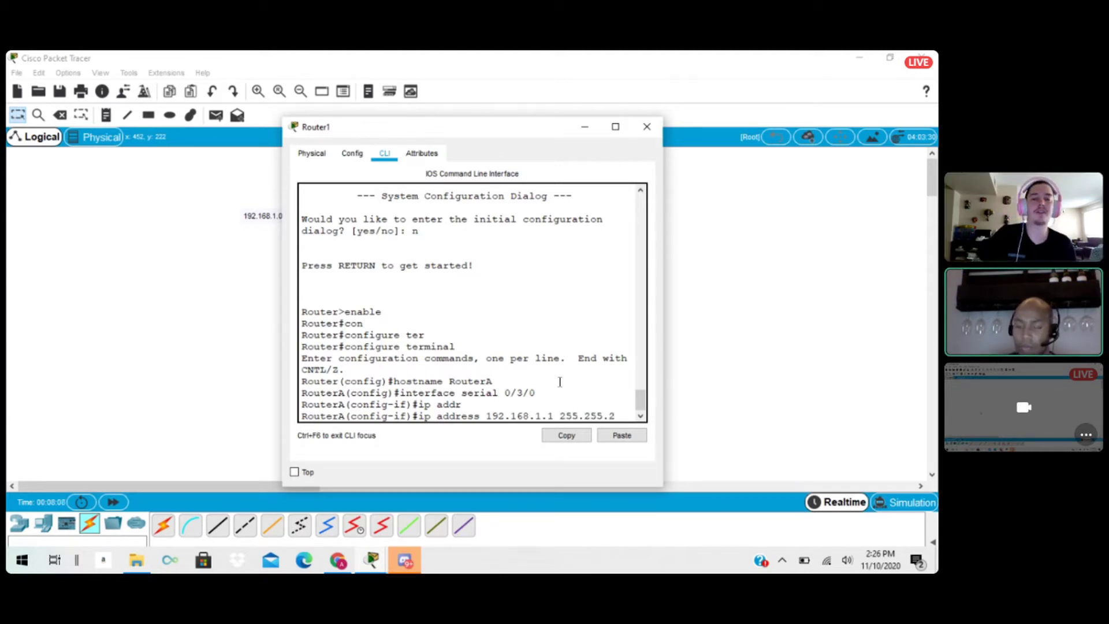
text(252)
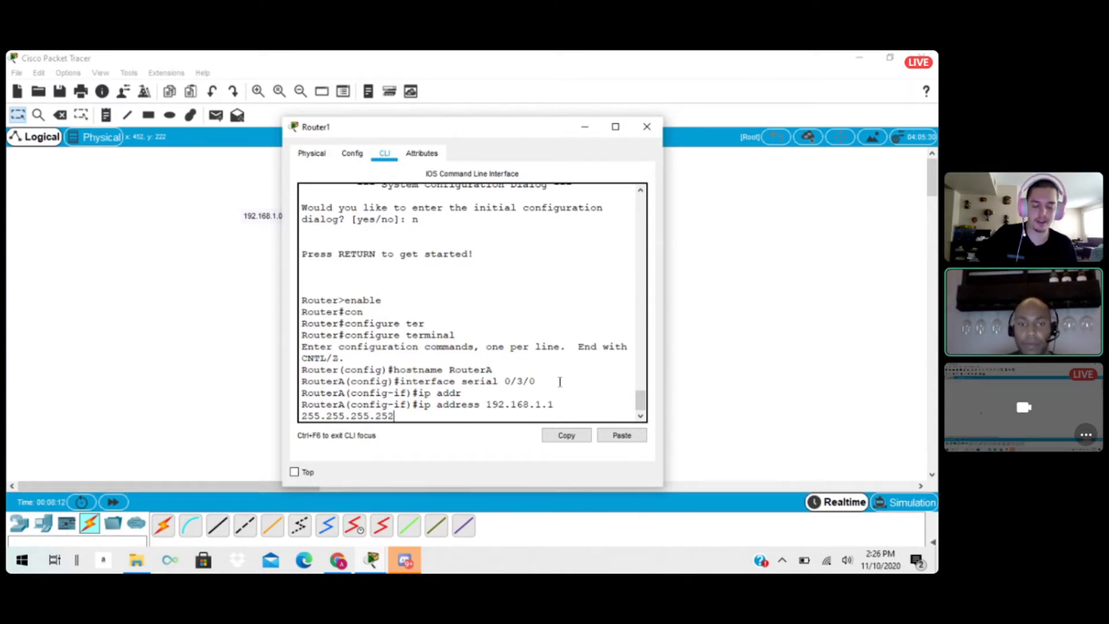
key(Return)
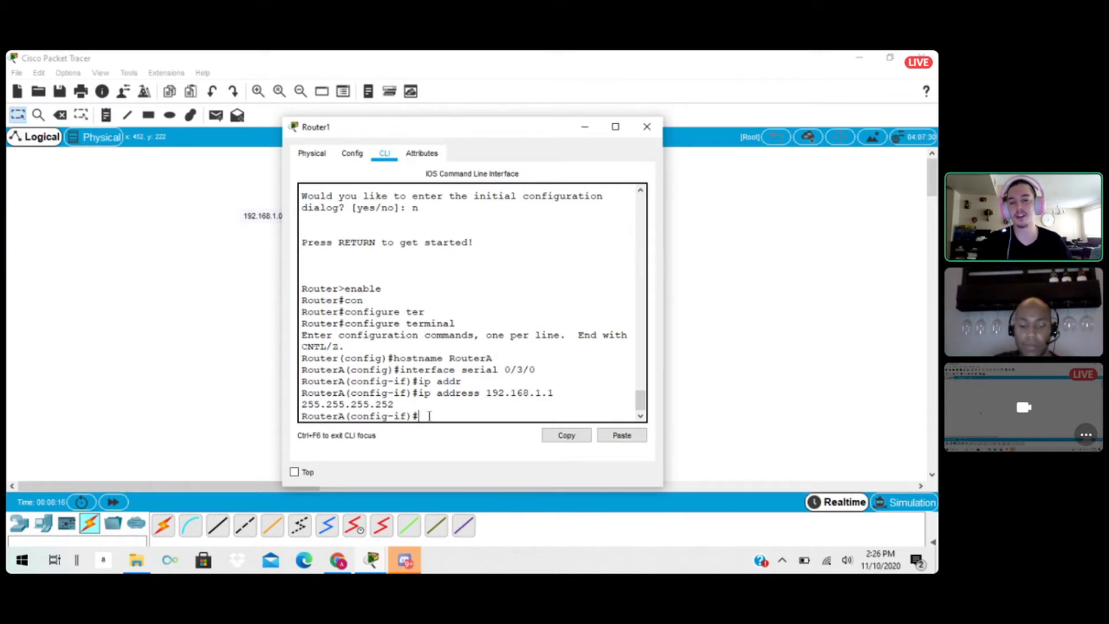
Enable Router1's serial 0/3/0 interface with the no shutdown command.
text(no shut)
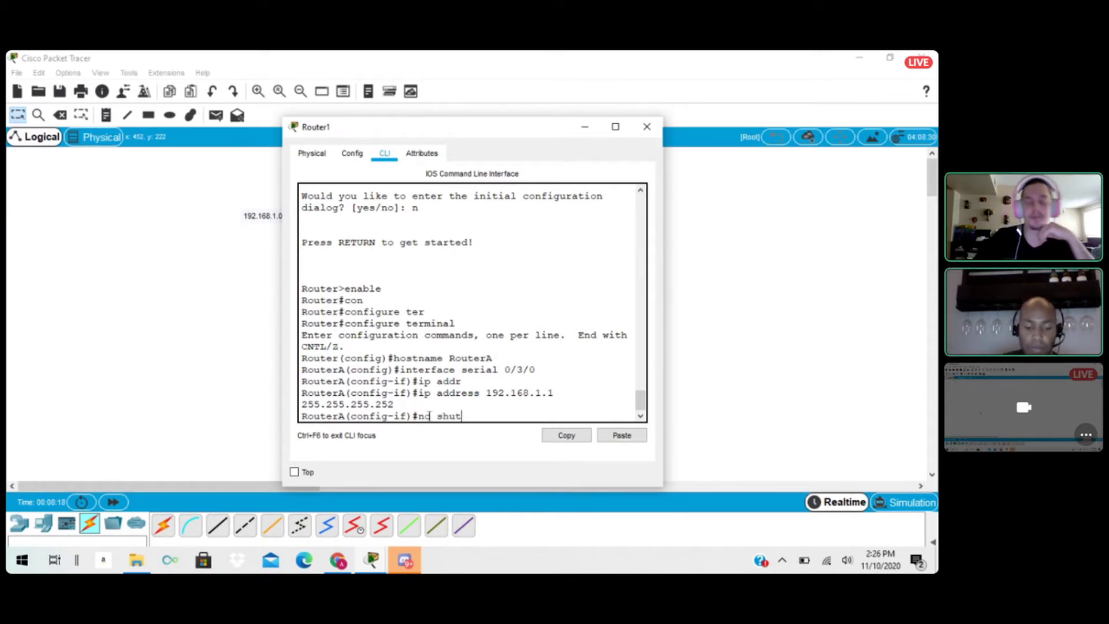
text(do)
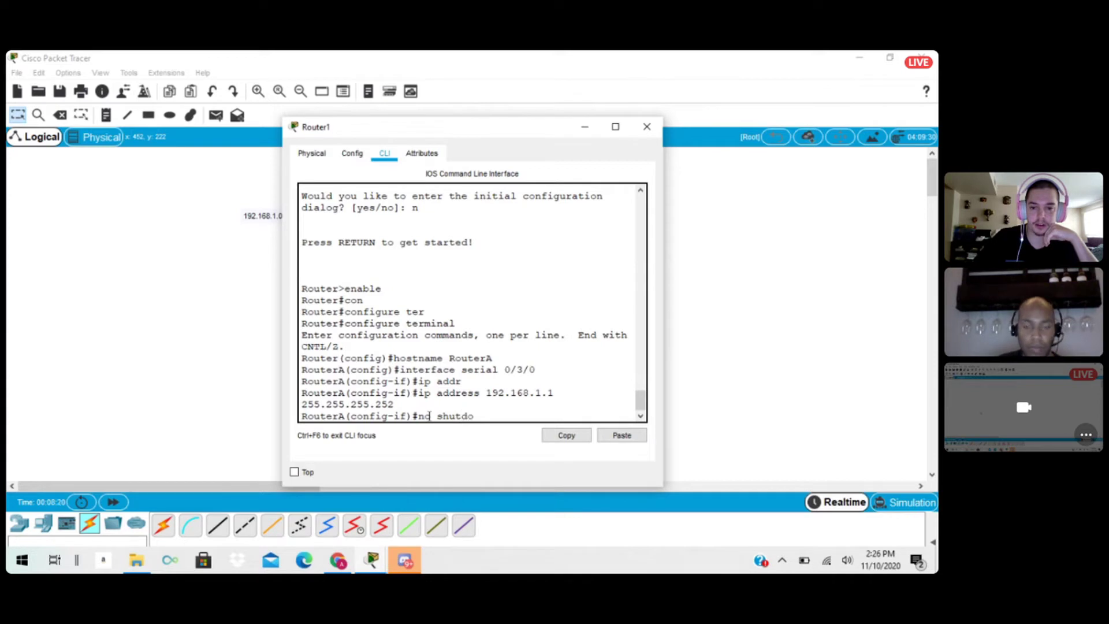
key(Tab)
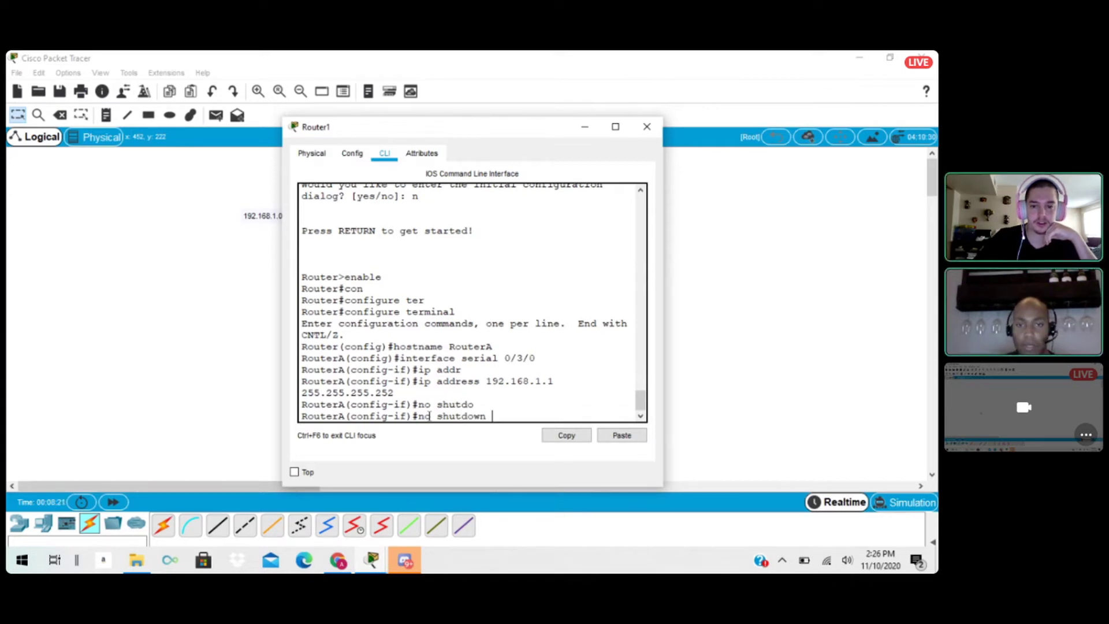
key(Return)
key(Return)
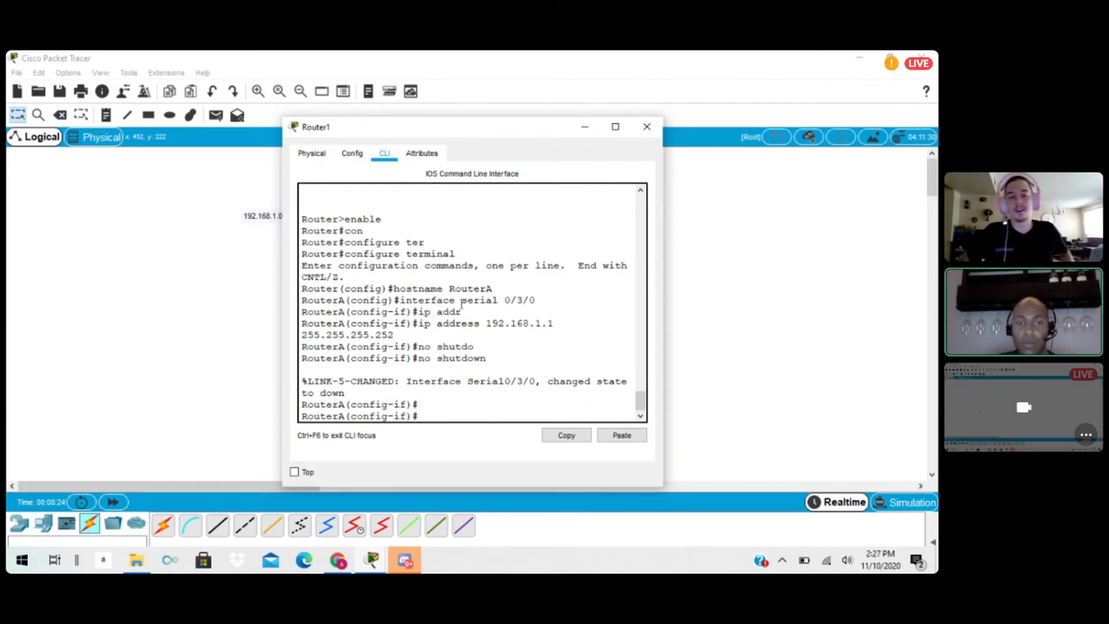
Move the Router1 window clear of the topology and create interface loopback 0 on that router.
drag(512, 131, 724, 128)
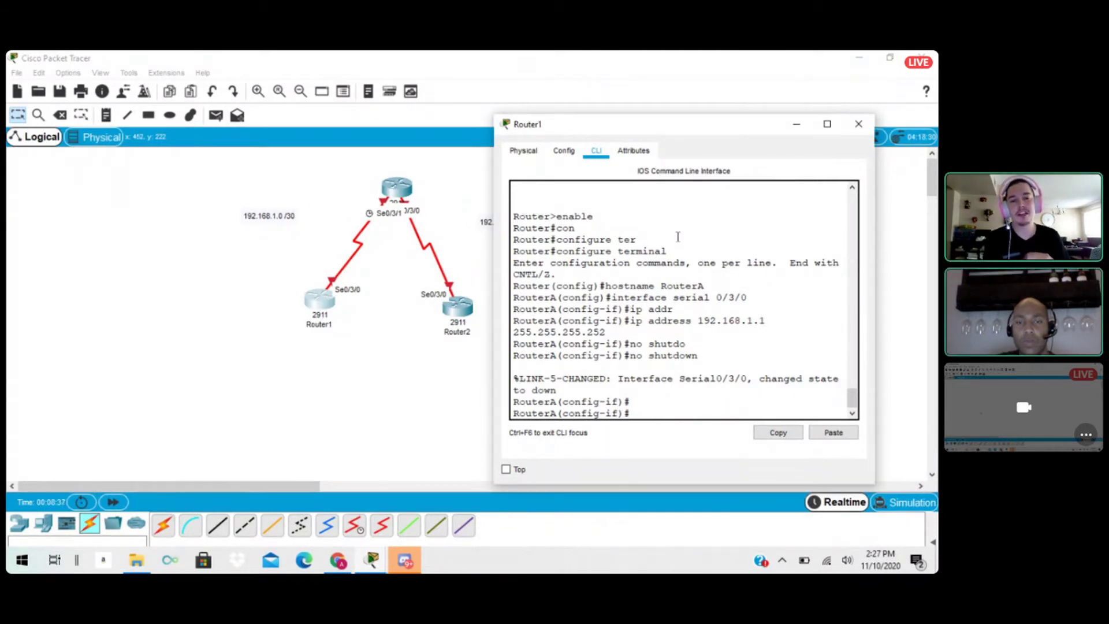
text(in)
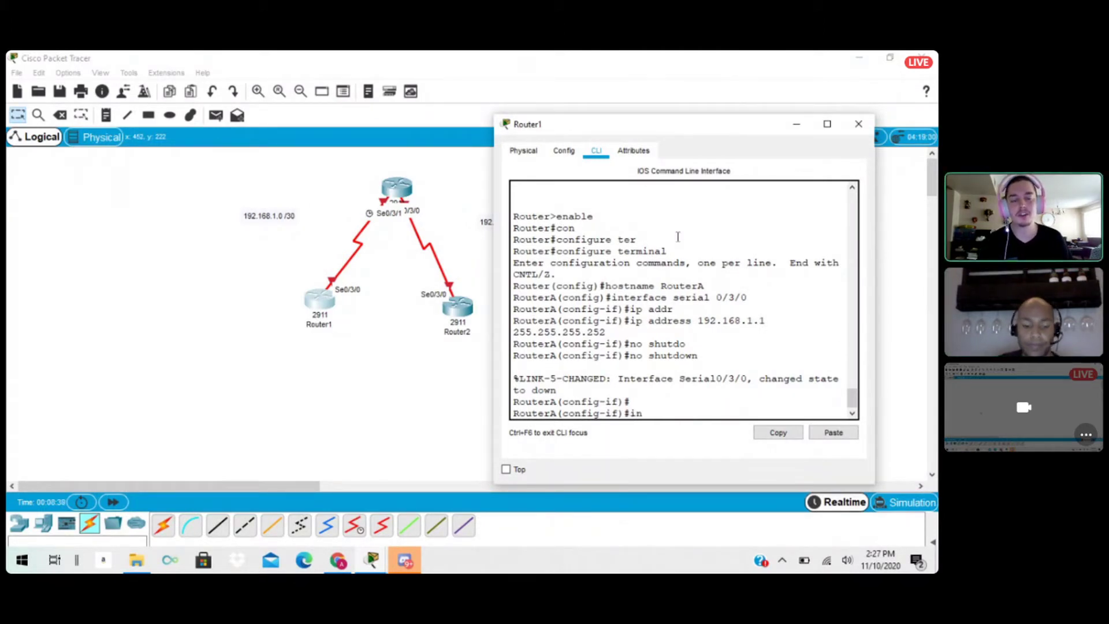
text(terface)
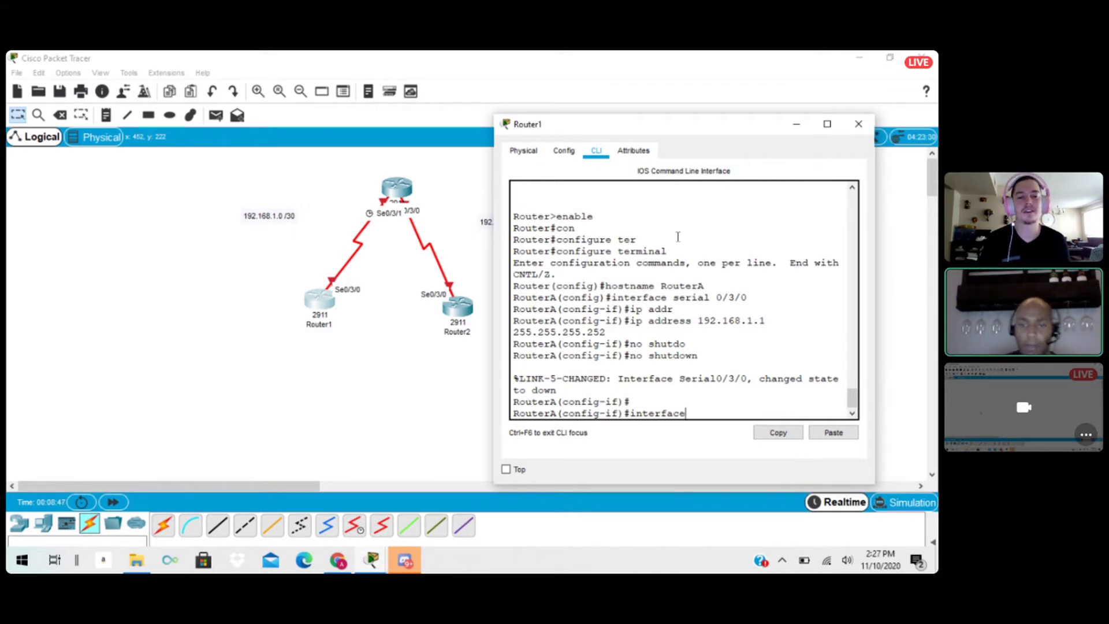
text(loop)
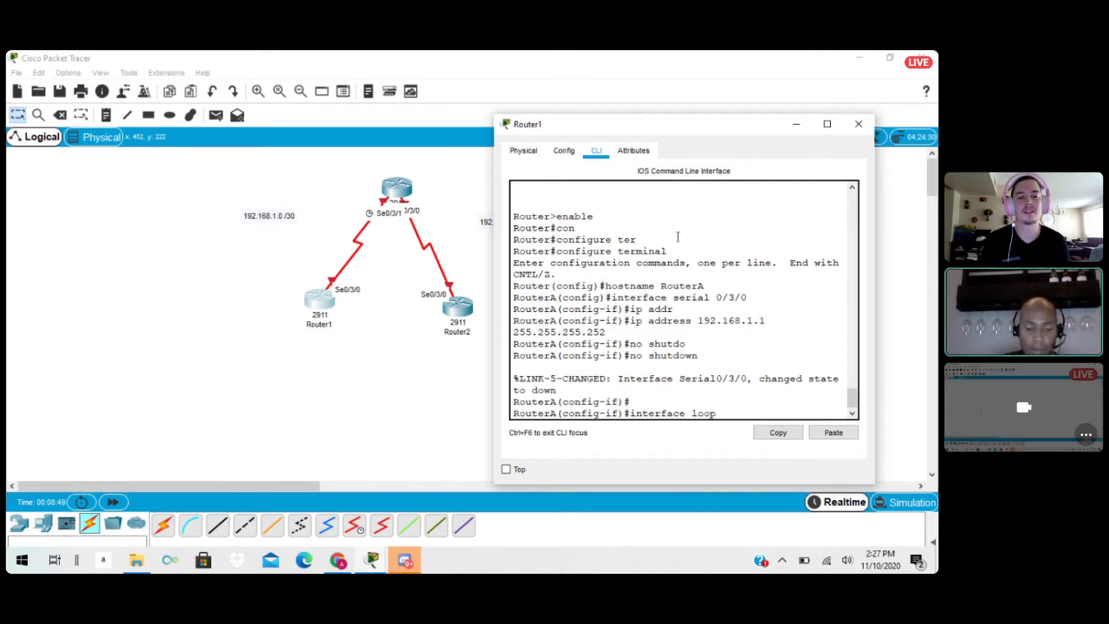
text(back 0)
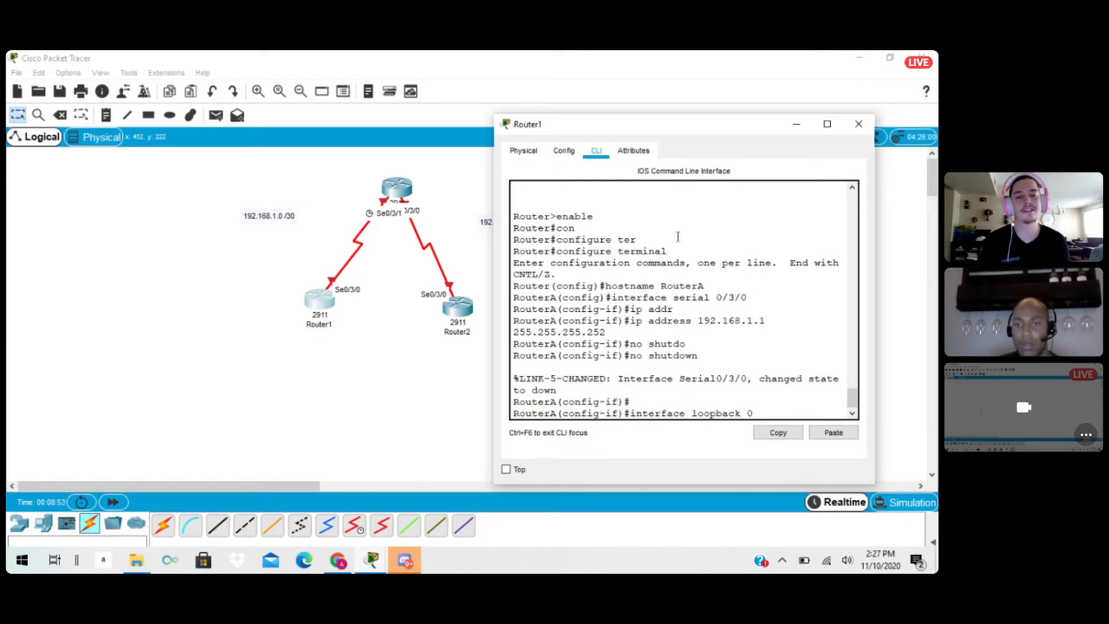
key(Return)
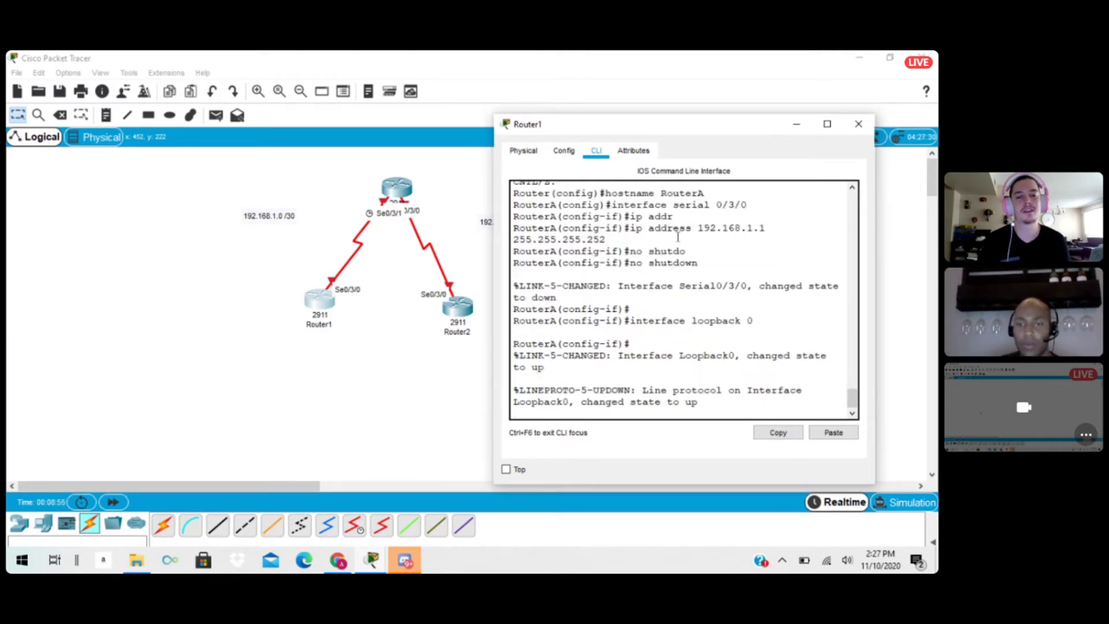
key(Return)
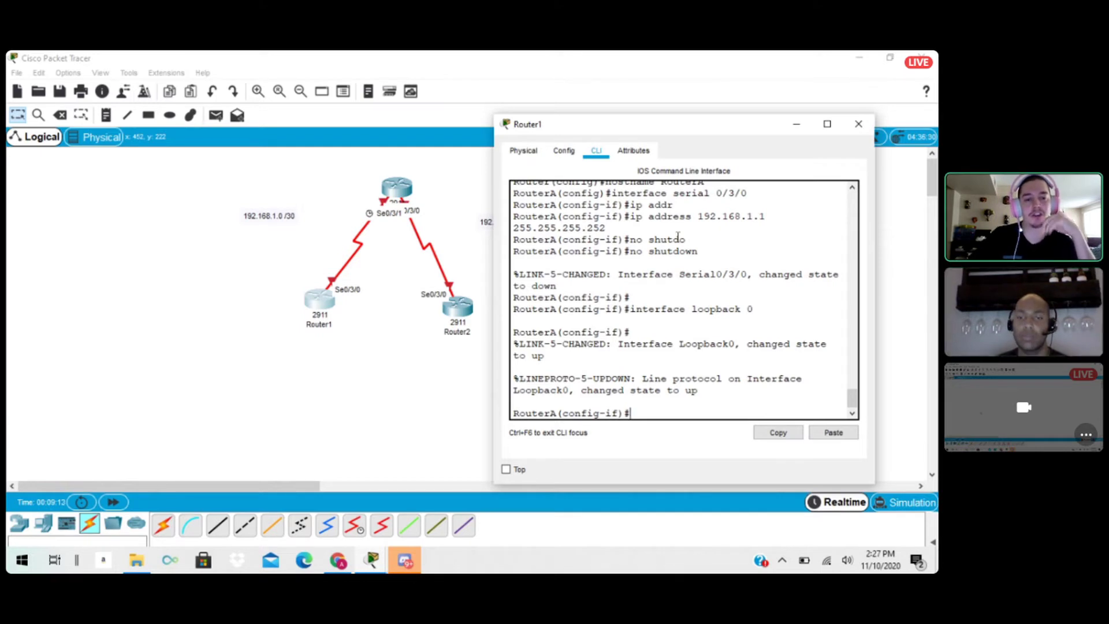
Try to assign IP address 192.168.1.8 with subnet mask 255.255.255.252 to Router1's loopback 0 interface.
text(ip add)
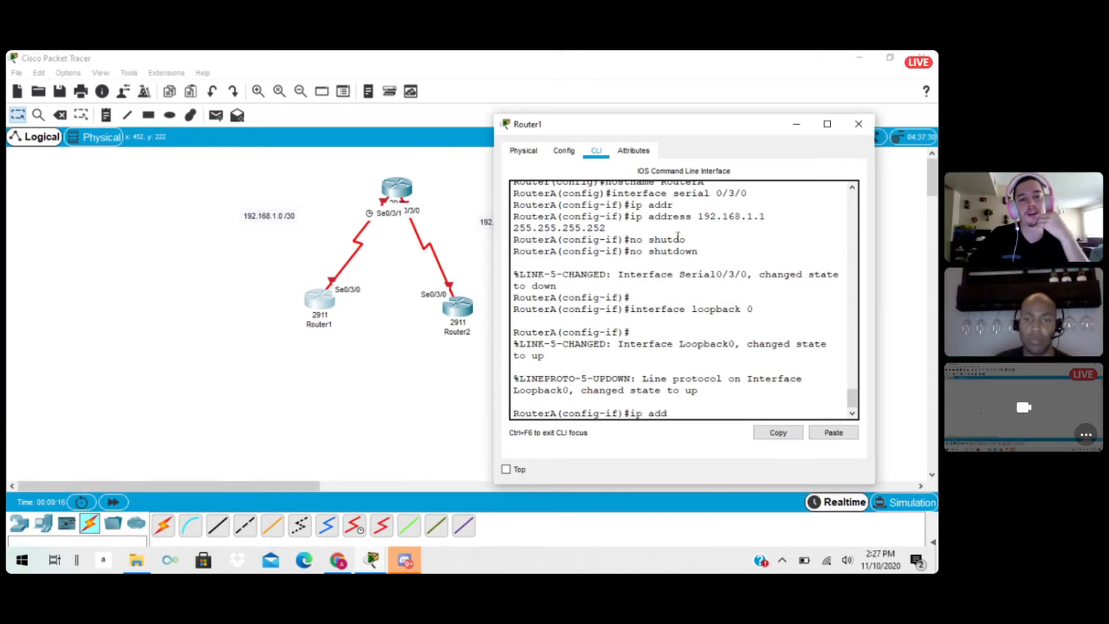
key(Tab)
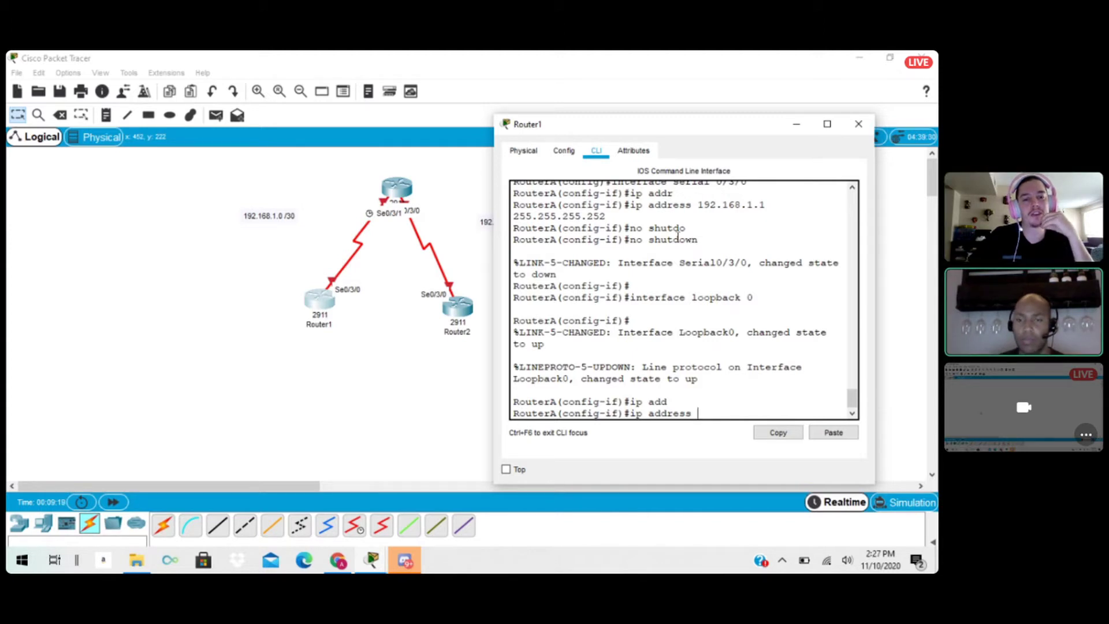
text(192)
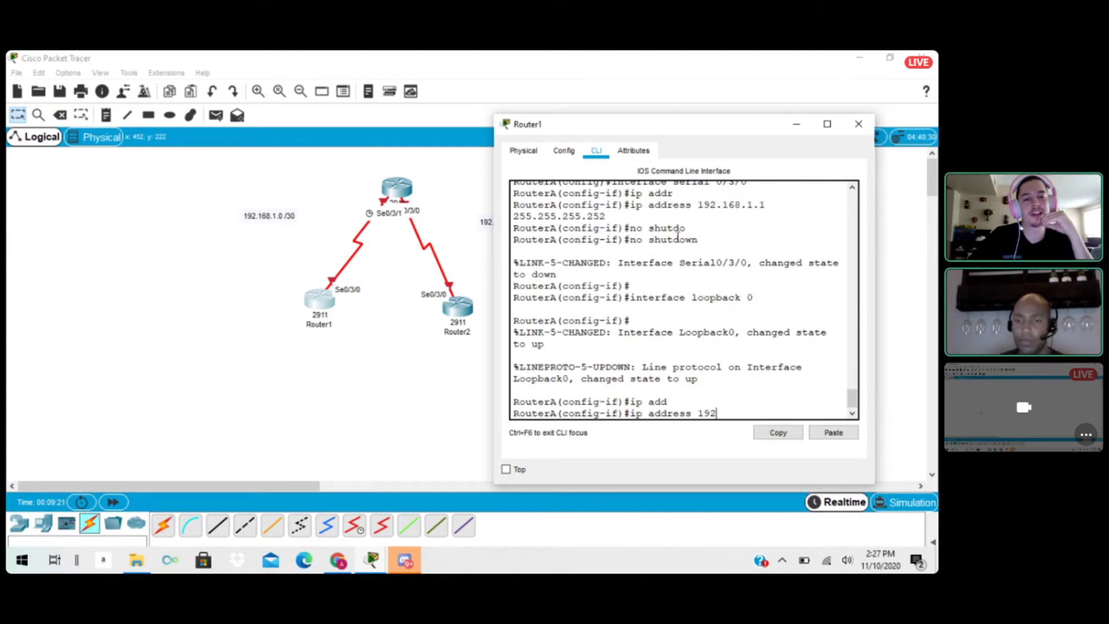
text(.168)
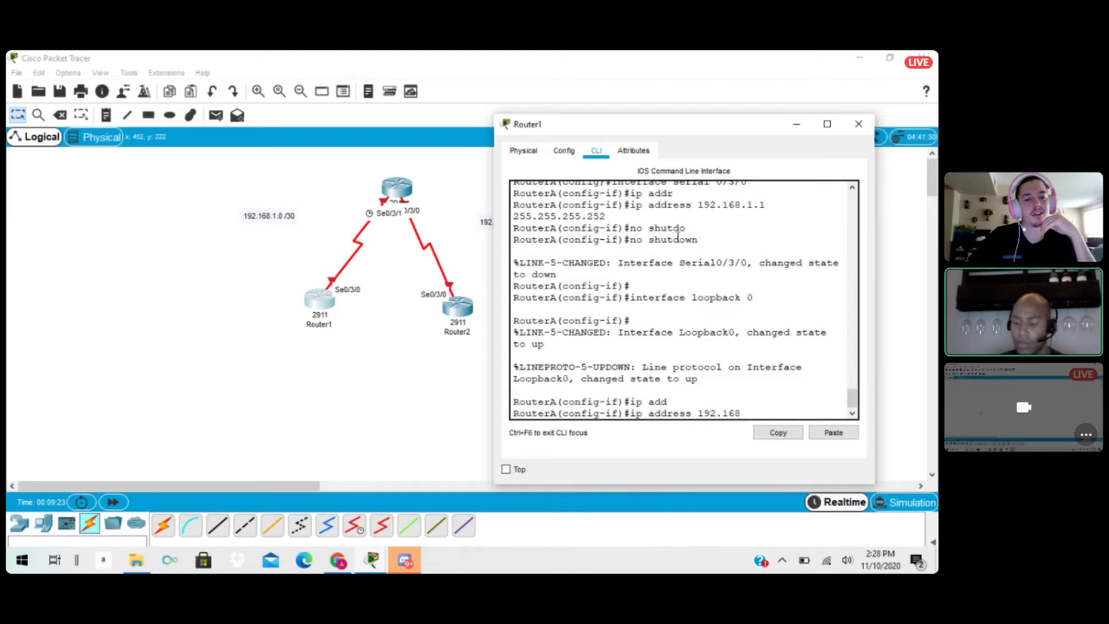
text(.1)
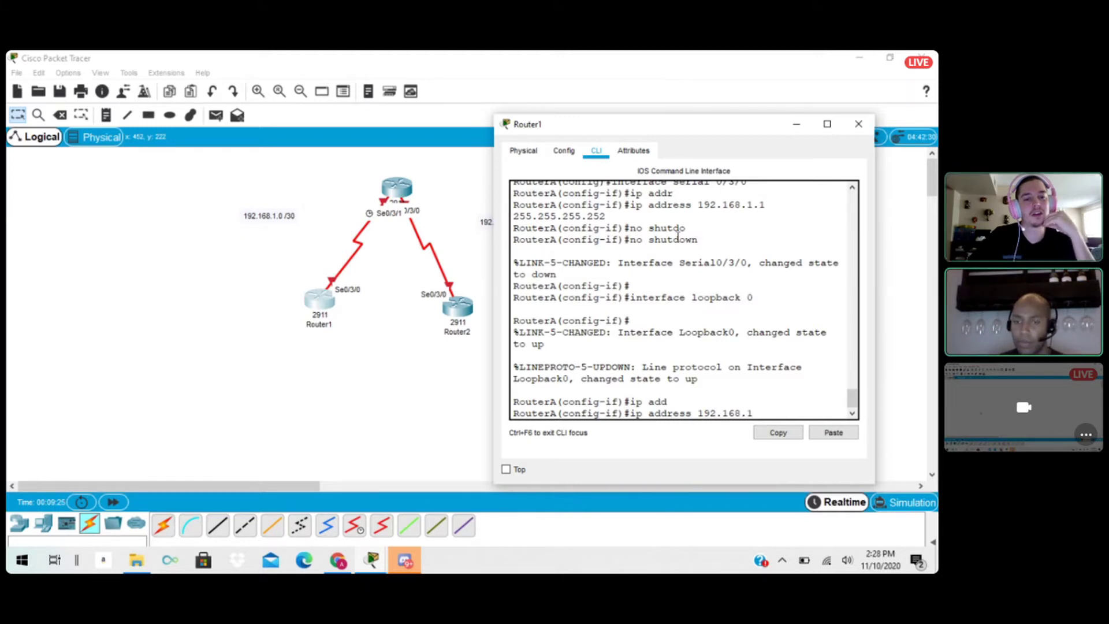
text(.8)
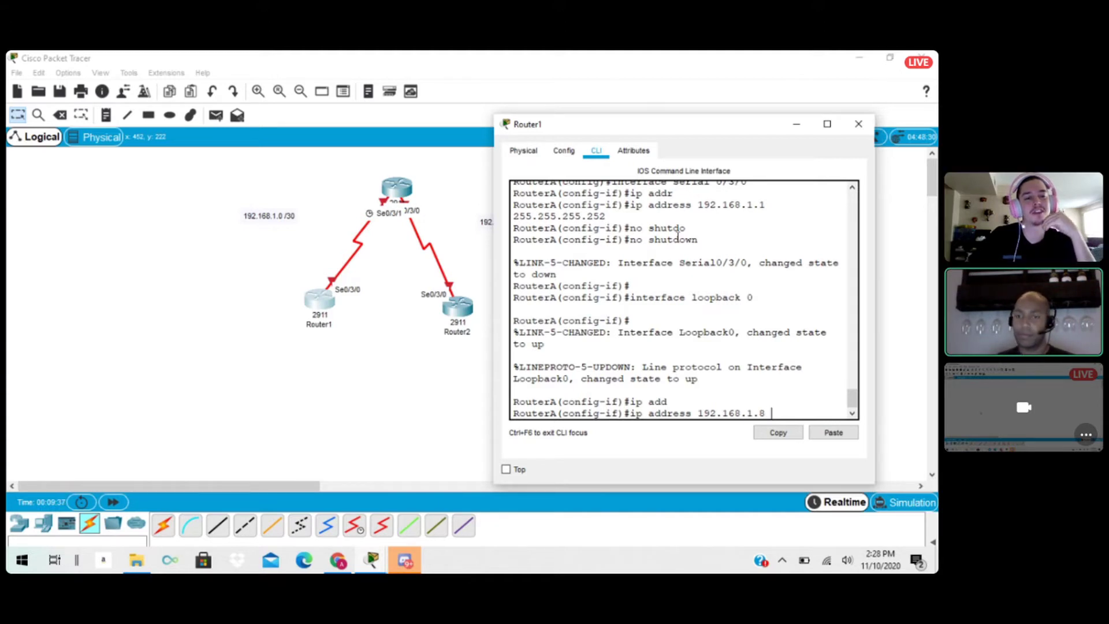
text(255)
key(BackSpace)
key(BackSpace)
key(BackSpace)
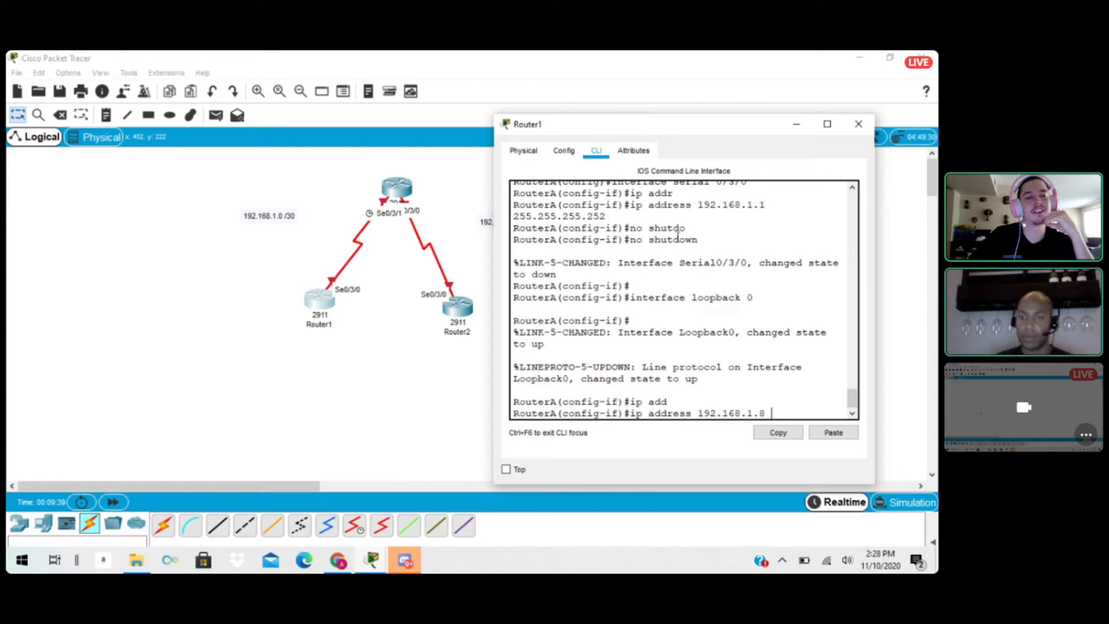
text(255.25)
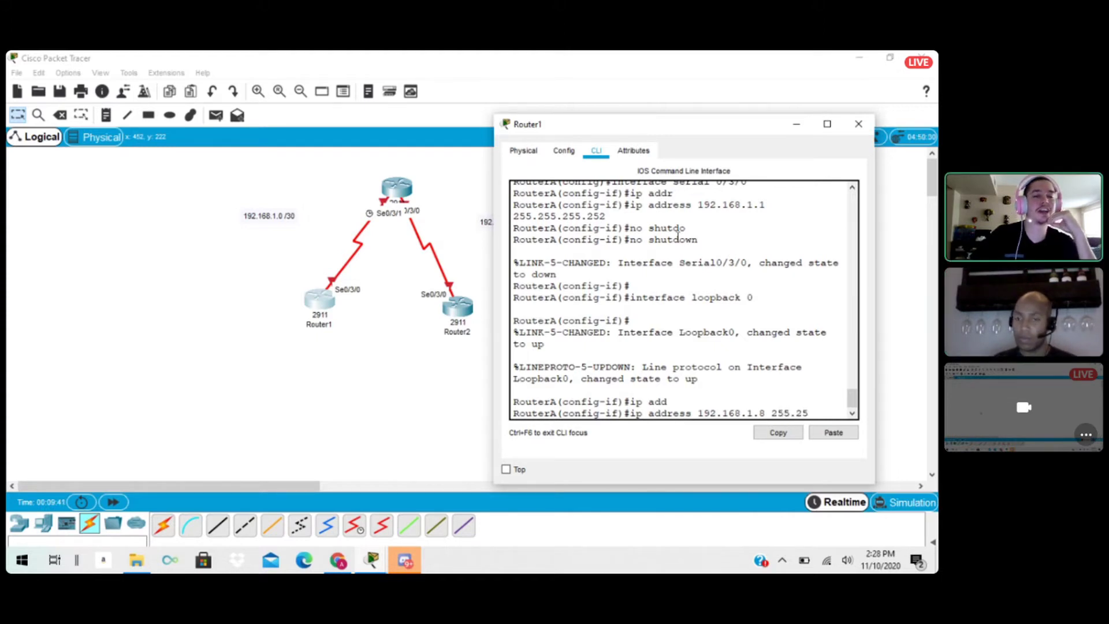
text(5.255)
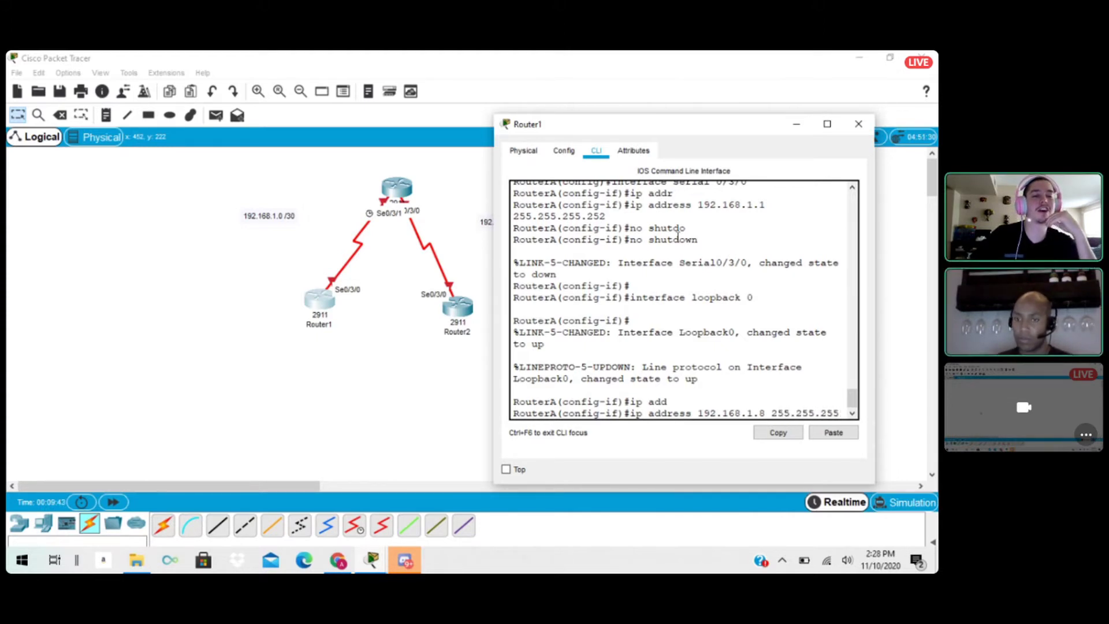
text(.252)
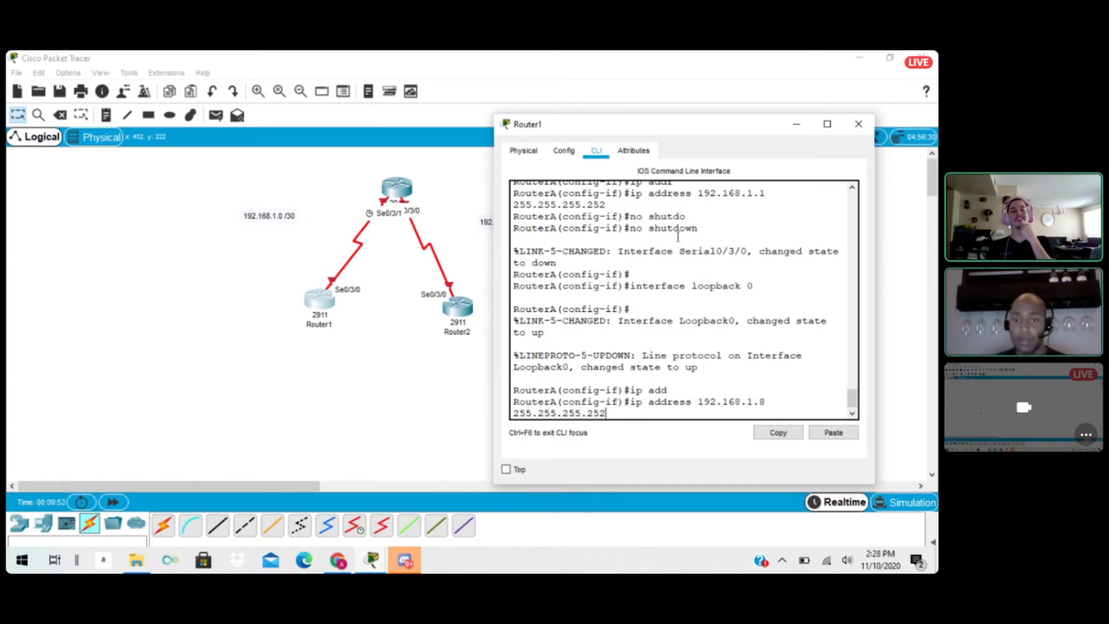
key(Return)
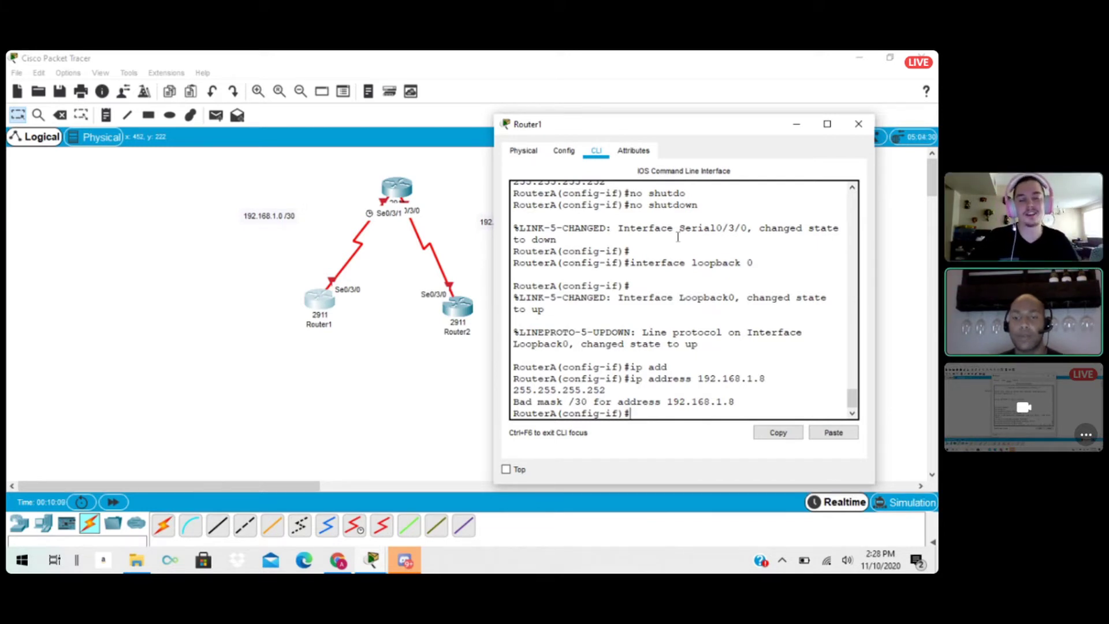
Recall the previous ip address command and try to change the address's last octet to 9 in place.
key(Up)
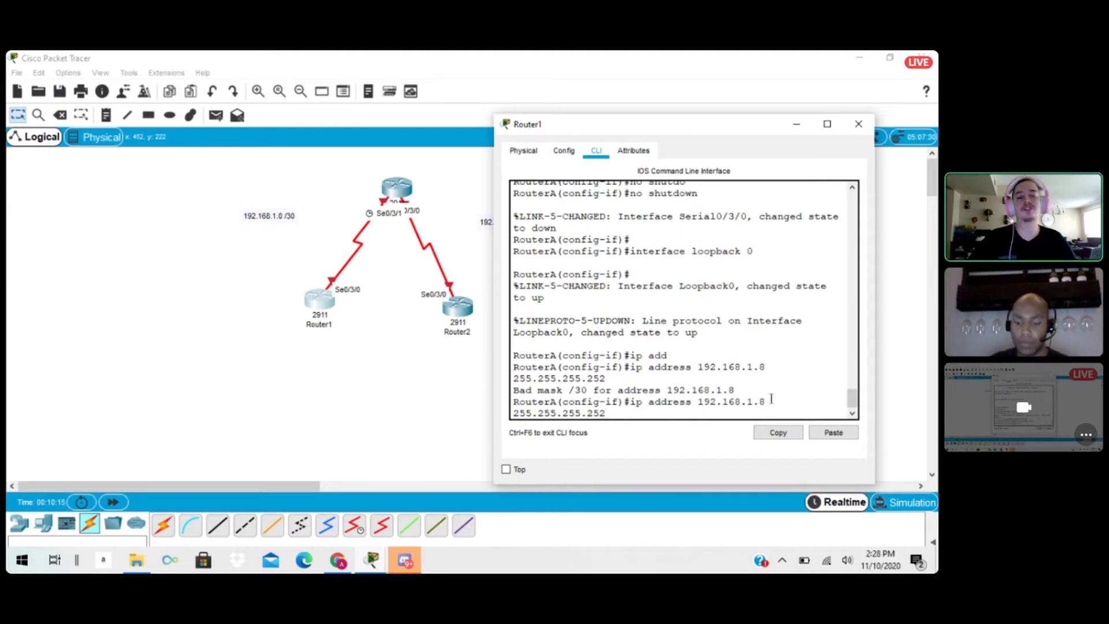
key(BackSpace)
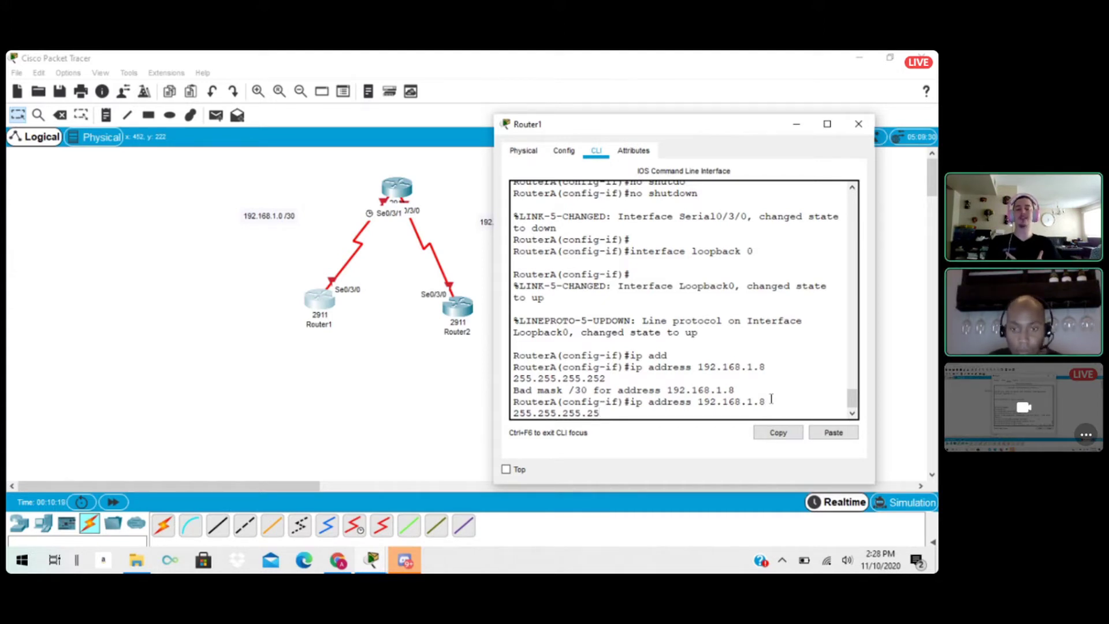
text(2)
triple_click(769, 401)
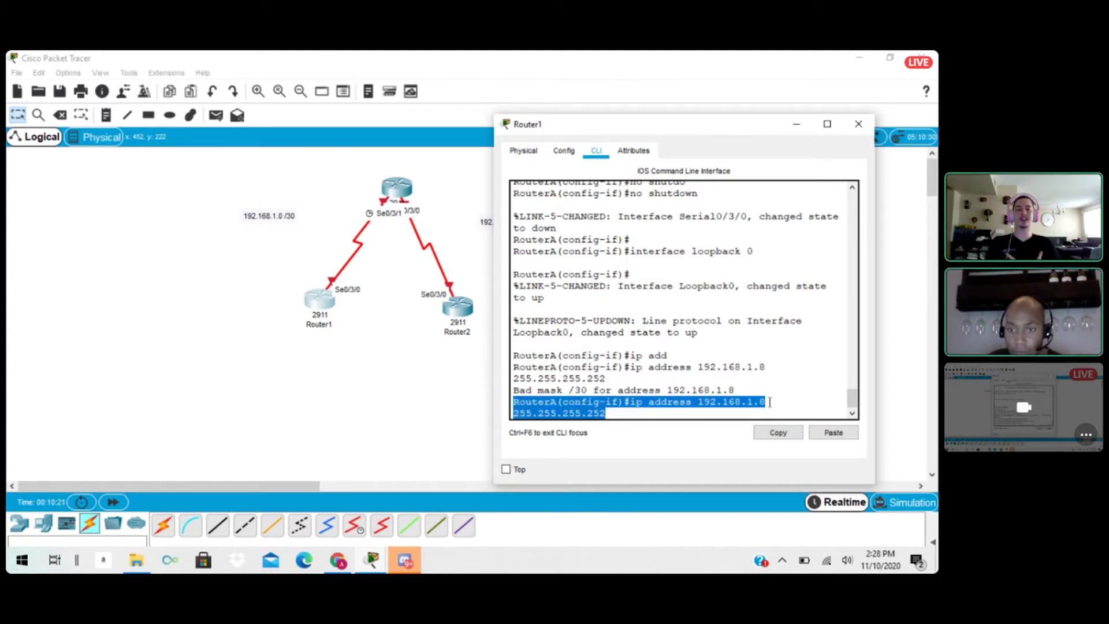
text(9)
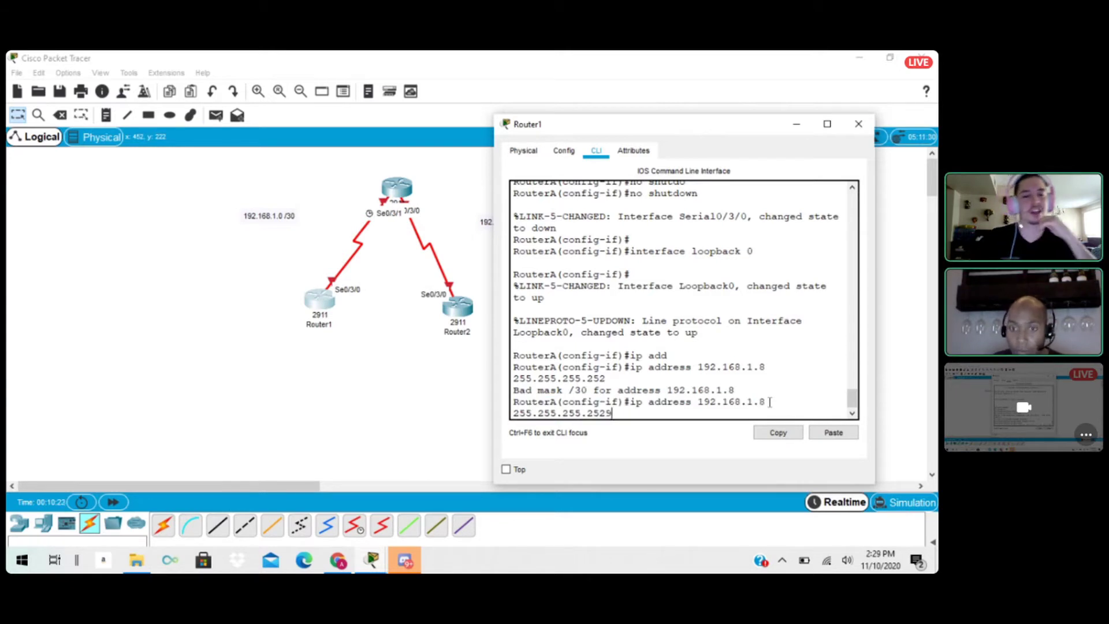
key(BackSpace)
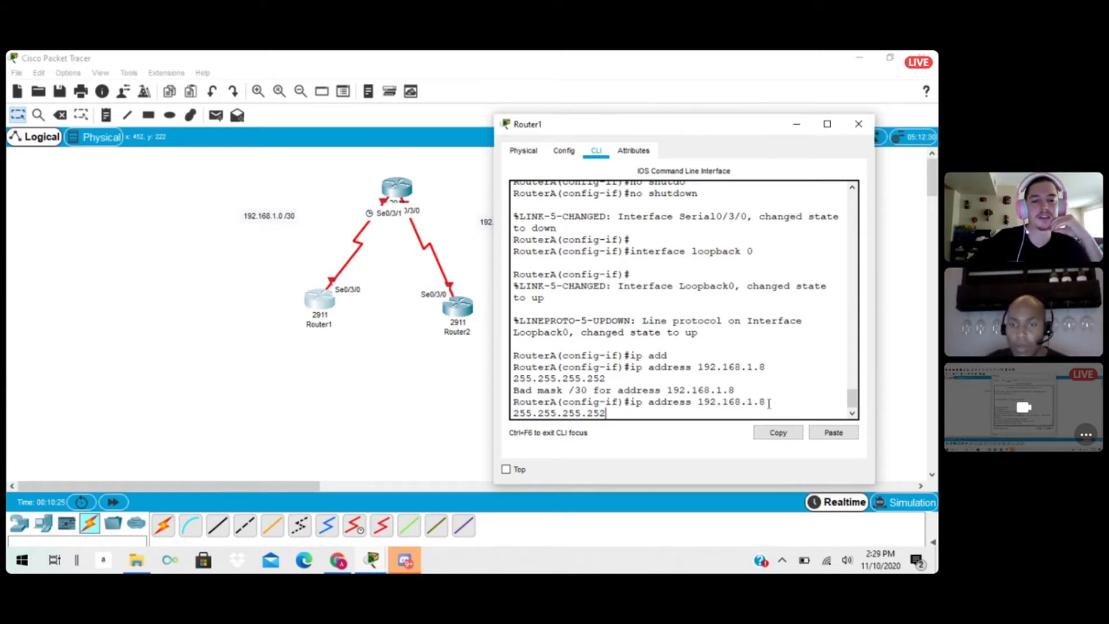
click(773, 402)
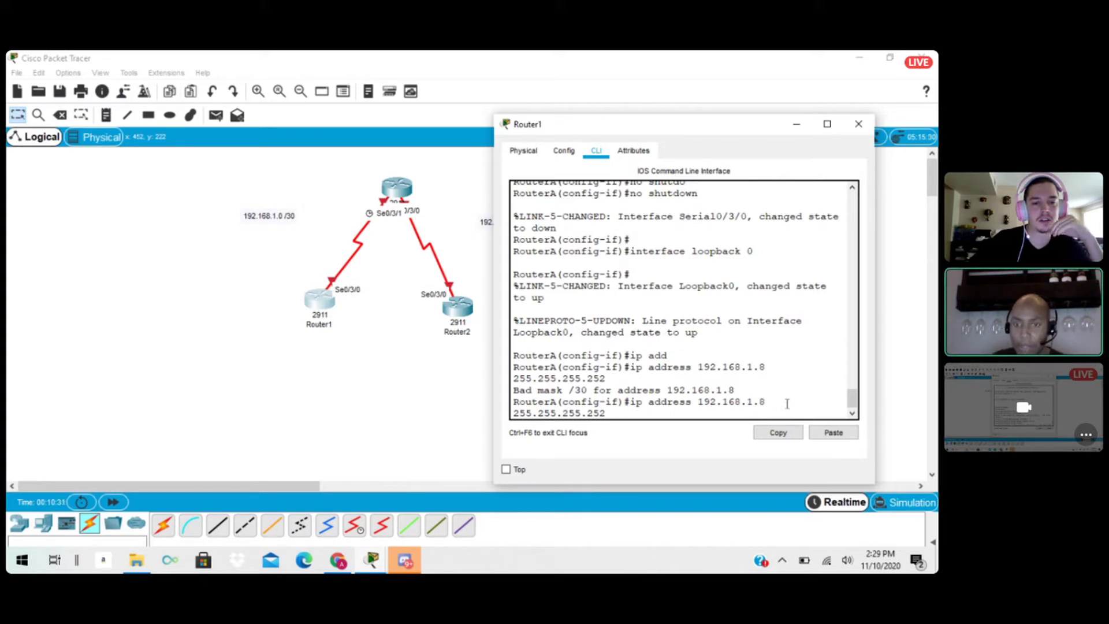
click(605, 414)
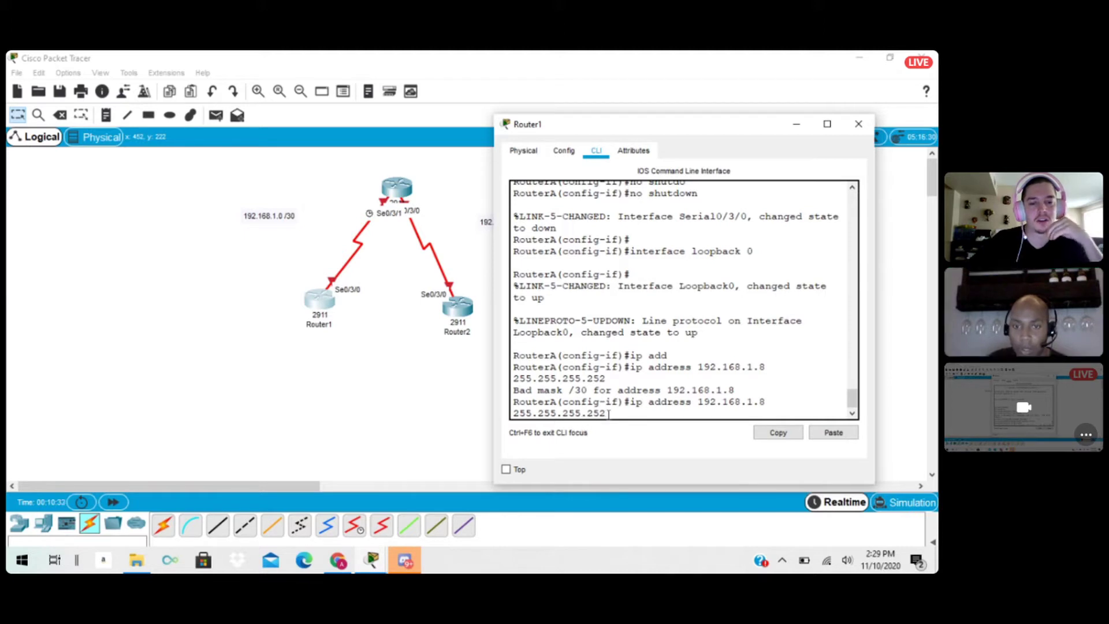
click(771, 402)
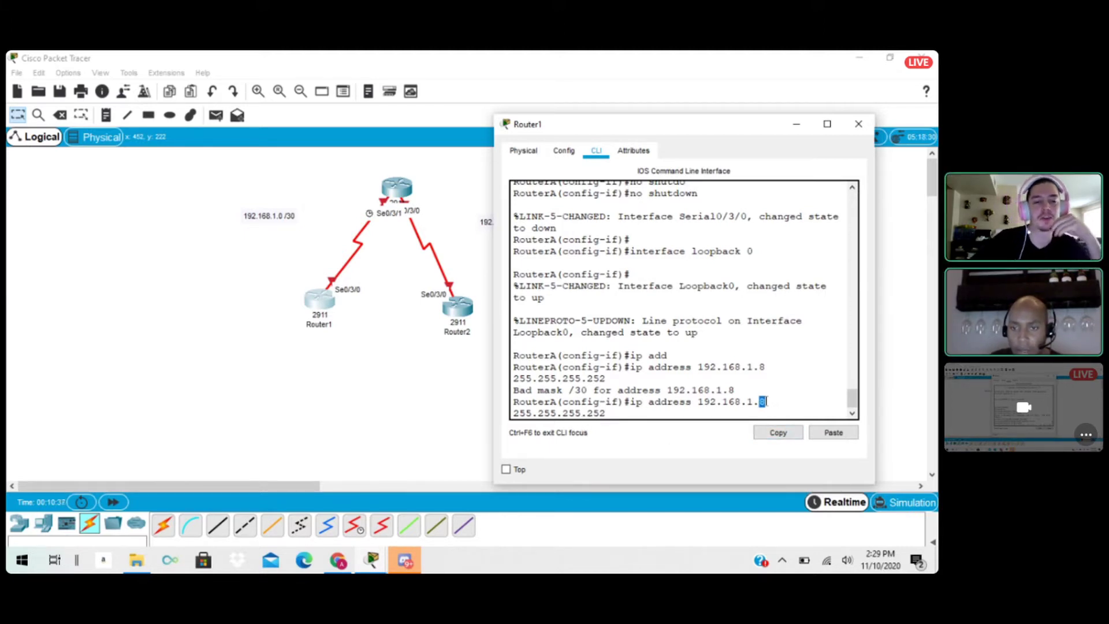
triple_click(766, 401)
click(776, 402)
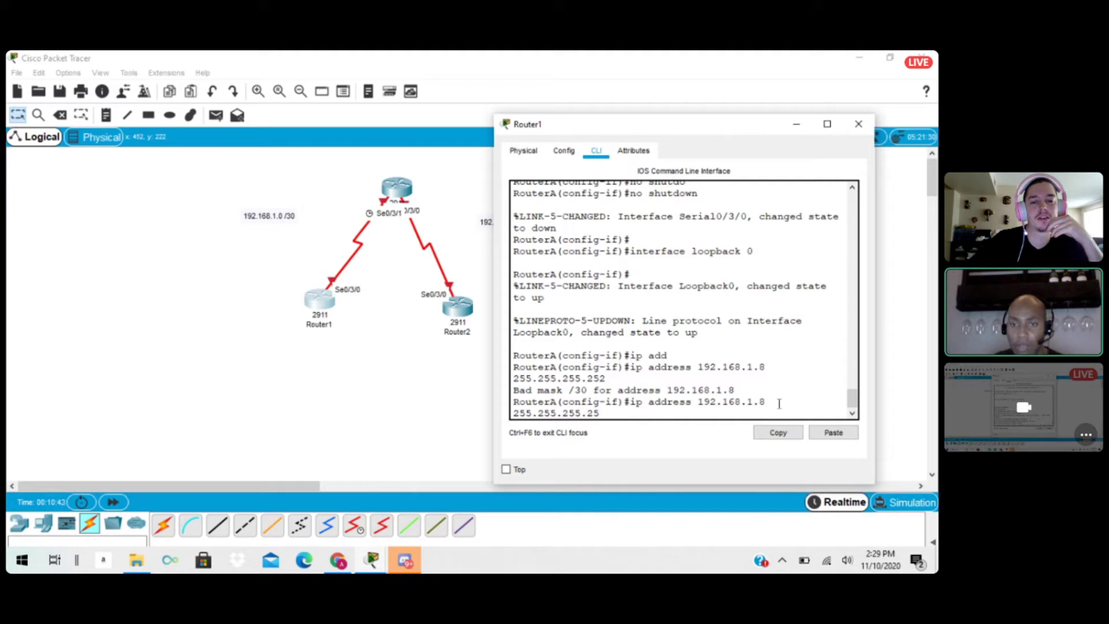
Assign IP address 192.168.1.9 with subnet mask 255.255.255.252 to Router1's loopback 0 interface.
key(BackSpace)
key(BackSpace)
key(BackSpace)
key(BackSpace)
key(BackSpace)
key(BackSpace)
key(BackSpace)
key(BackSpace)
key(BackSpace)
key(BackSpace)
key(BackSpace)
key(BackSpace)
key(BackSpace)
key(BackSpace)
key(BackSpace)
key(BackSpace)
key(BackSpace)
key(BackSpace)
key(BackSpace)
key(BackSpace)
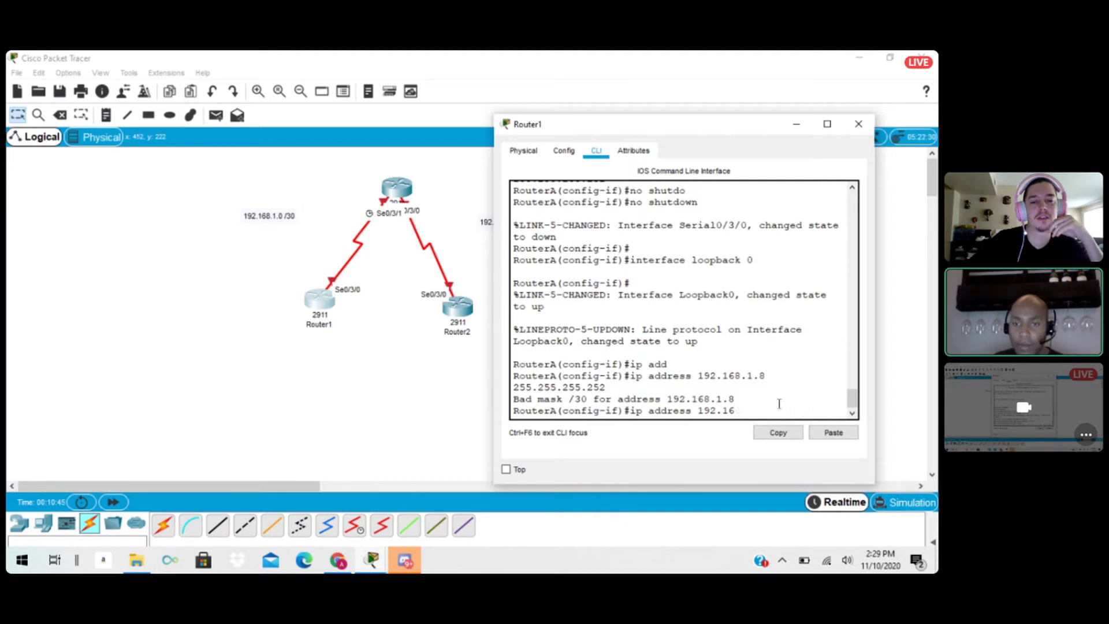
key(BackSpace)
key(BackSpace)
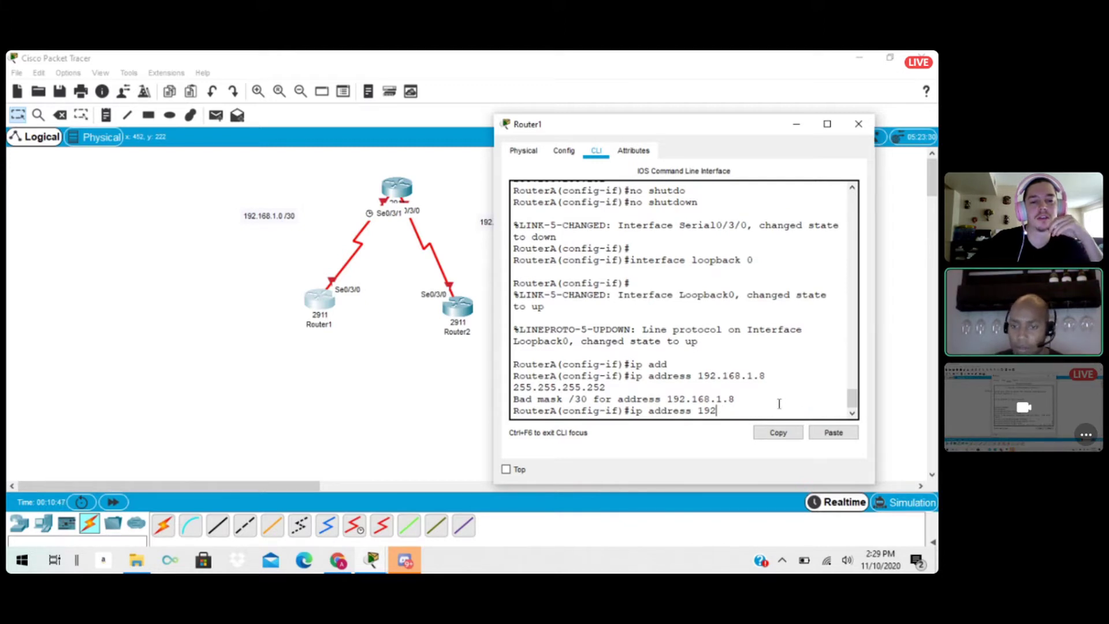
text(168.1.9)
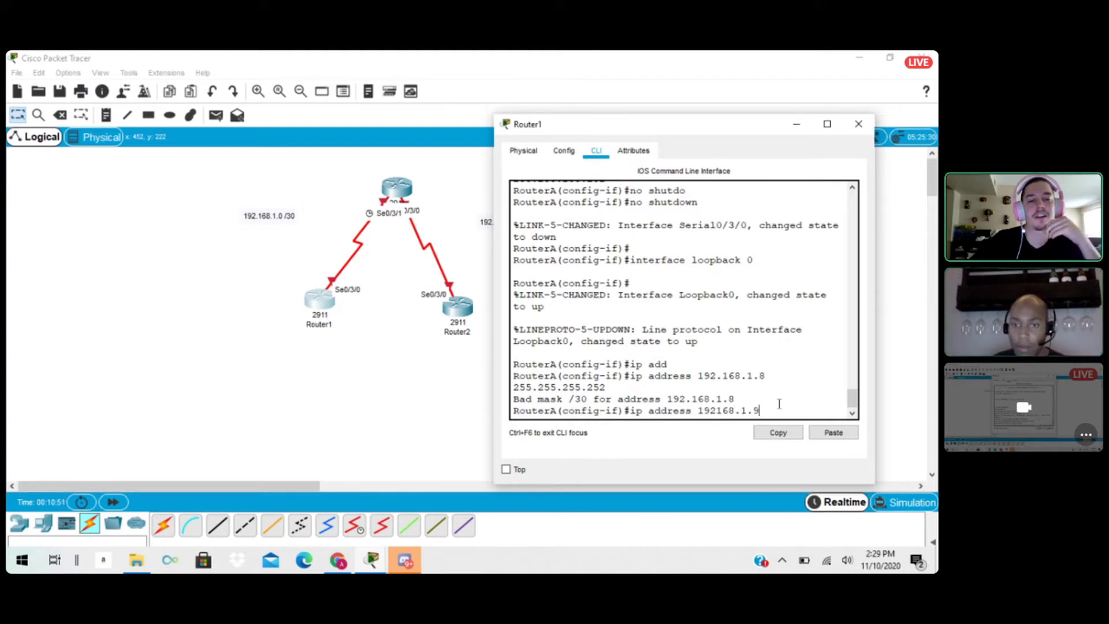
key(BackSpace)
key(BackSpace)
key(BackSpace)
key(BackSpace)
key(BackSpace)
key(BackSpace)
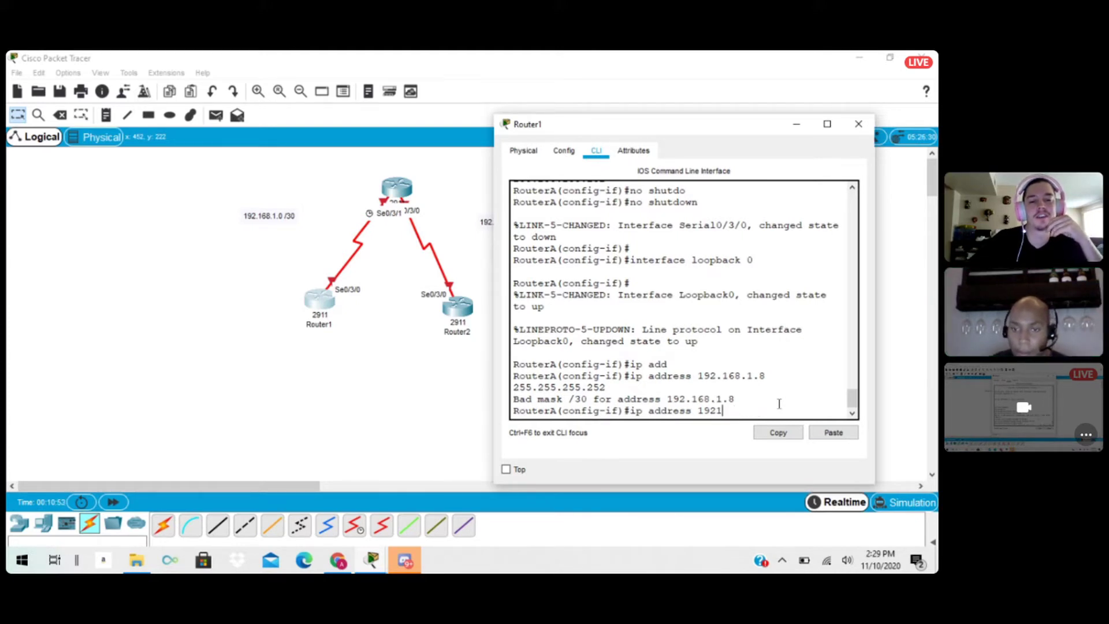
text(.168.1.)
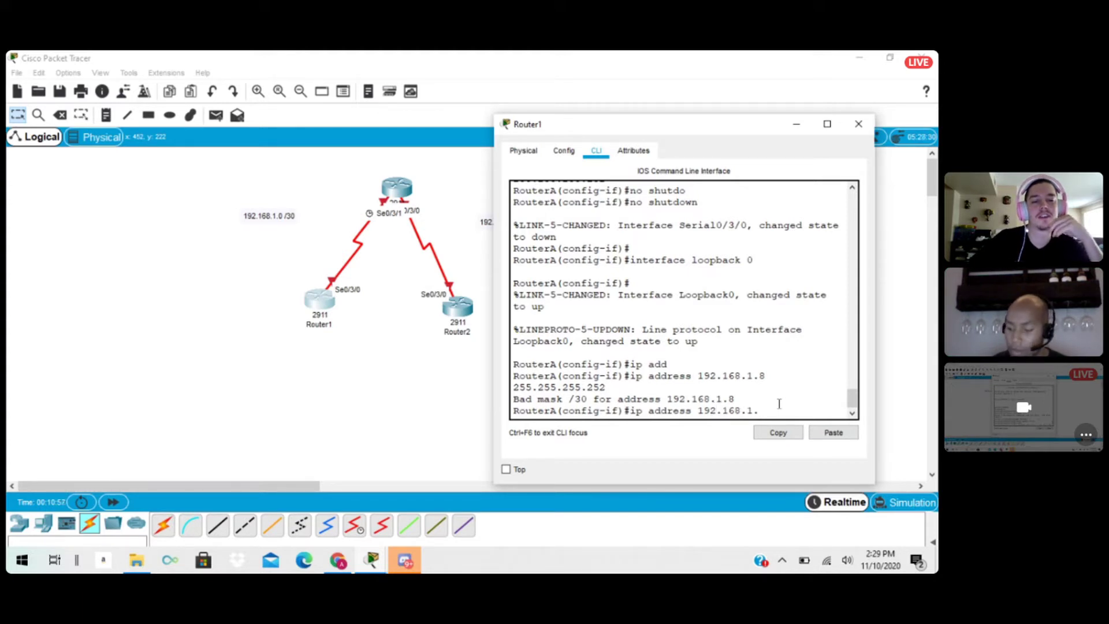
text(9)
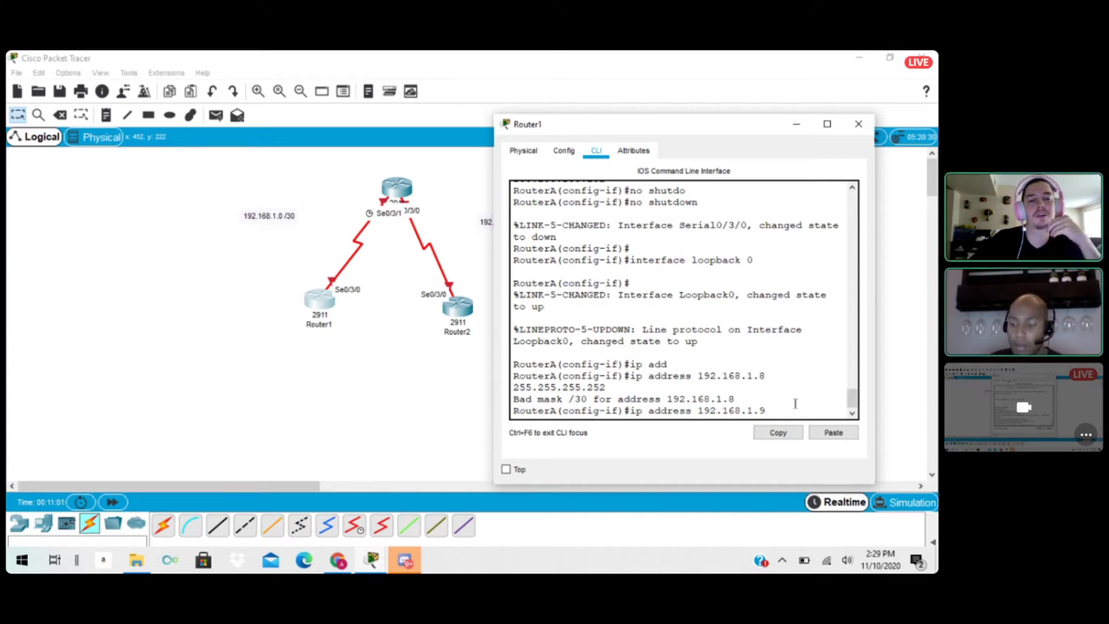
text( 25)
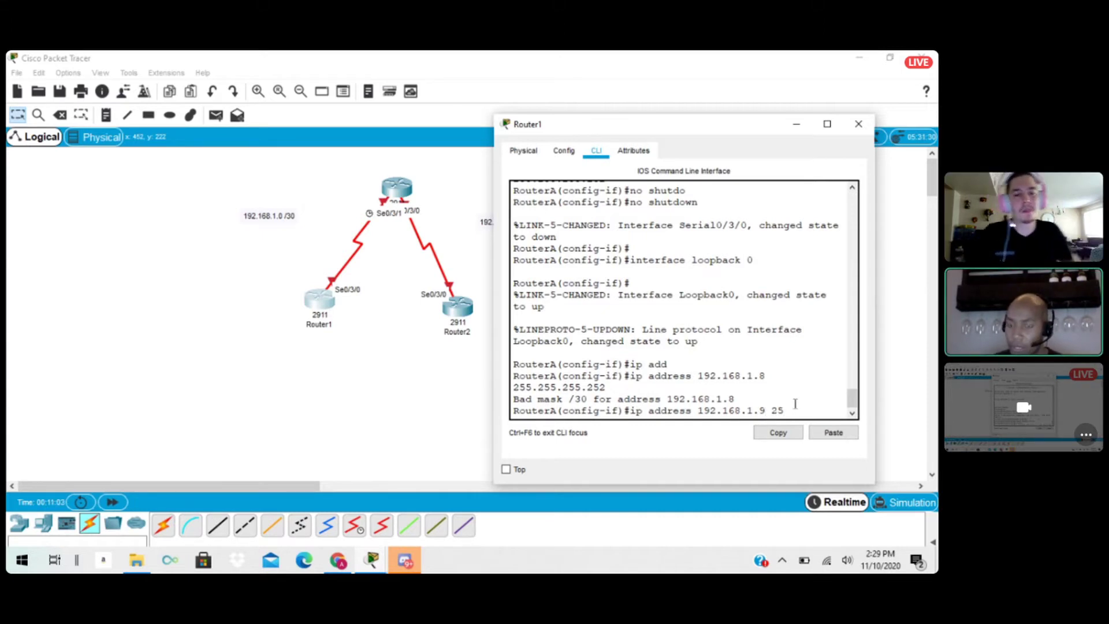
text(5.255)
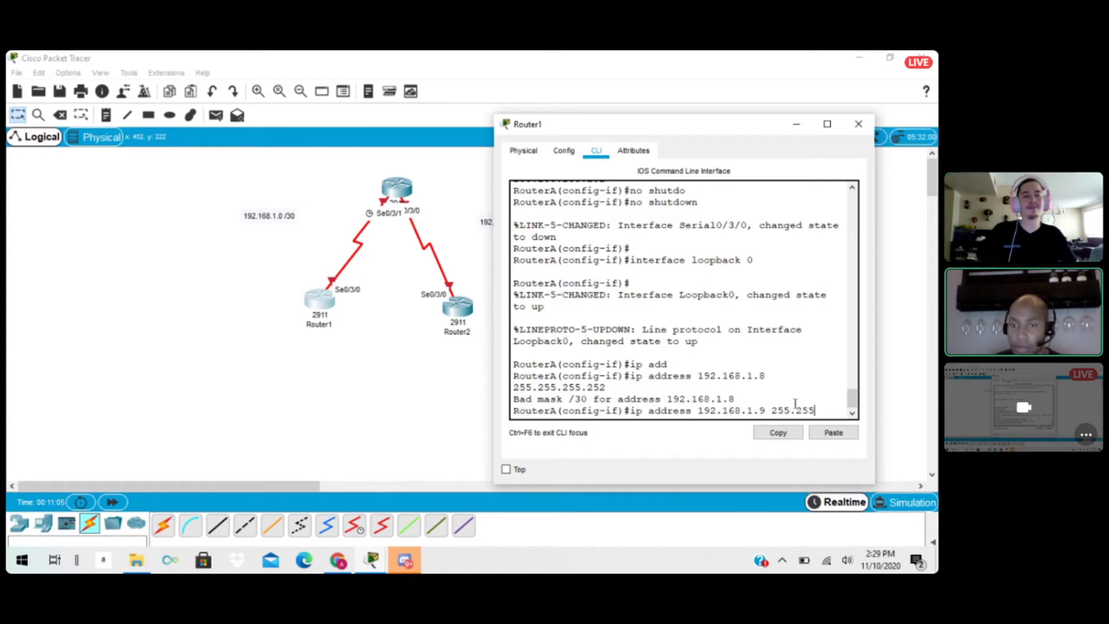
text(.255.)
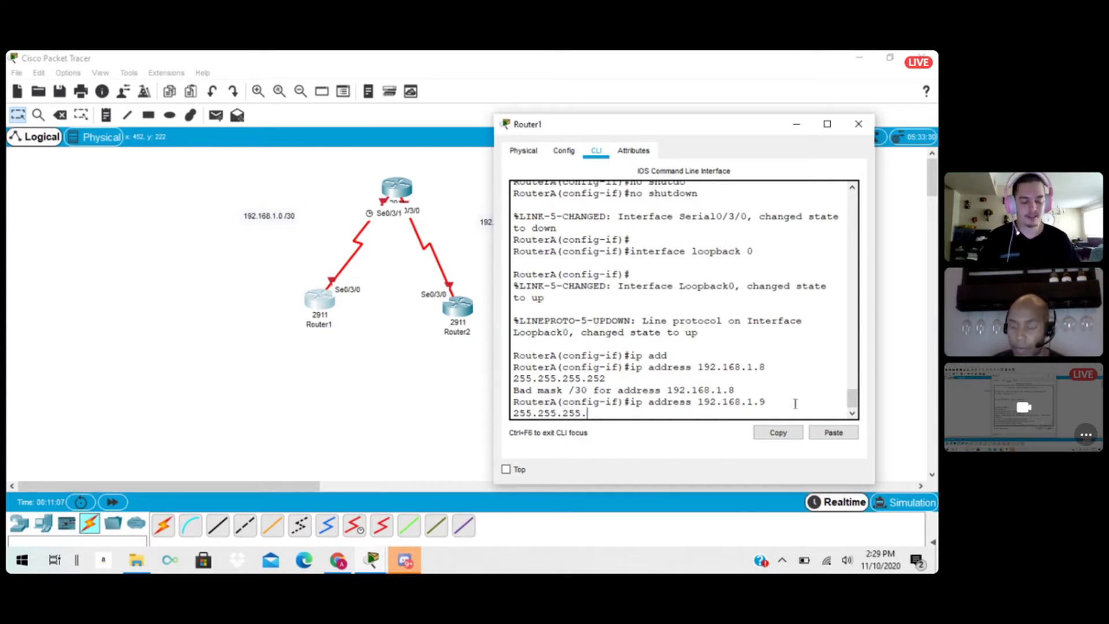
text(252)
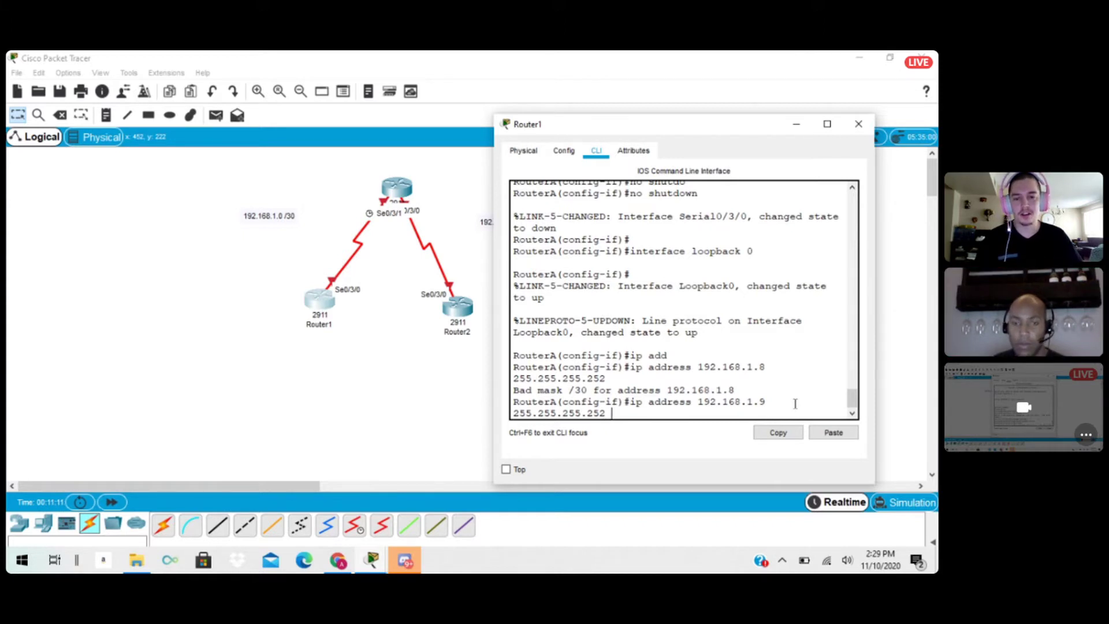
key(Return)
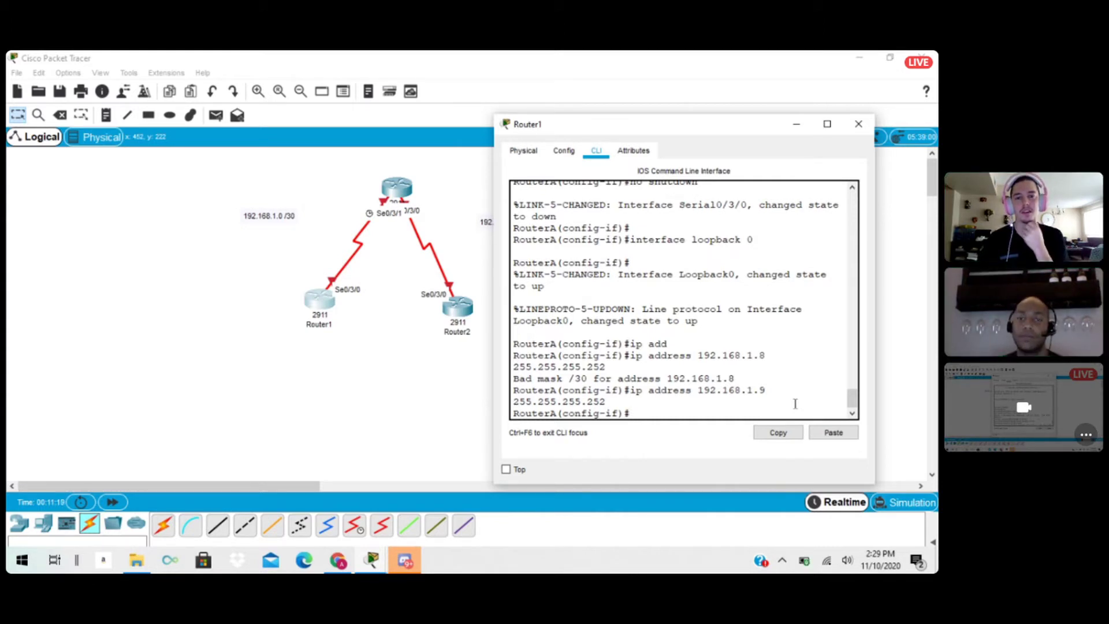
Set Router1's display name to RouterA and close its configuration window.
click(564, 150)
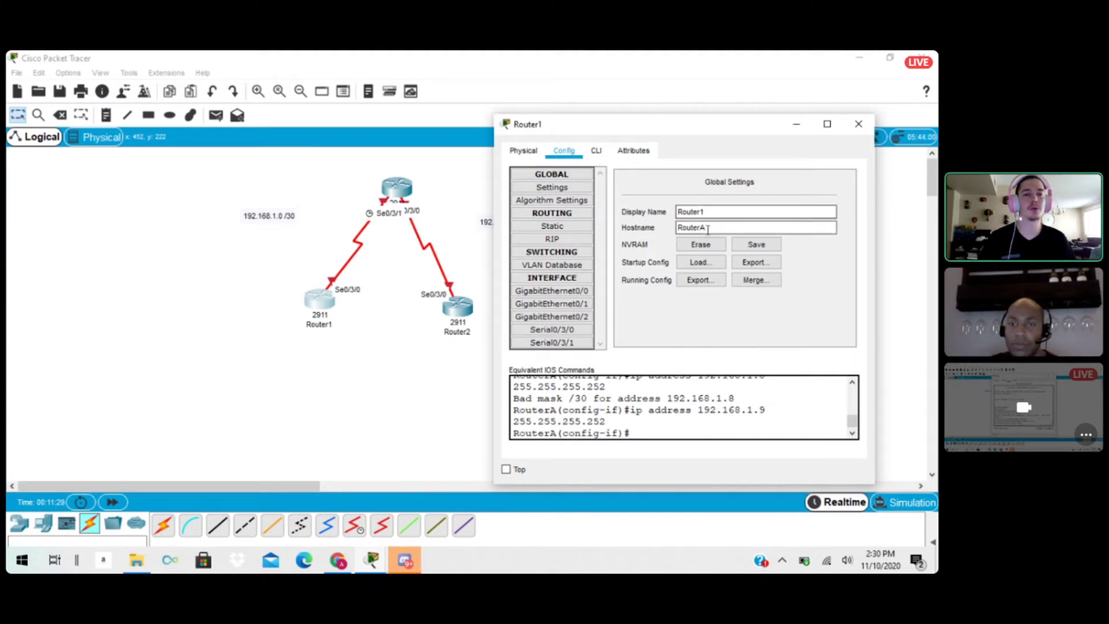
drag(708, 227, 615, 217)
text(RouterA)
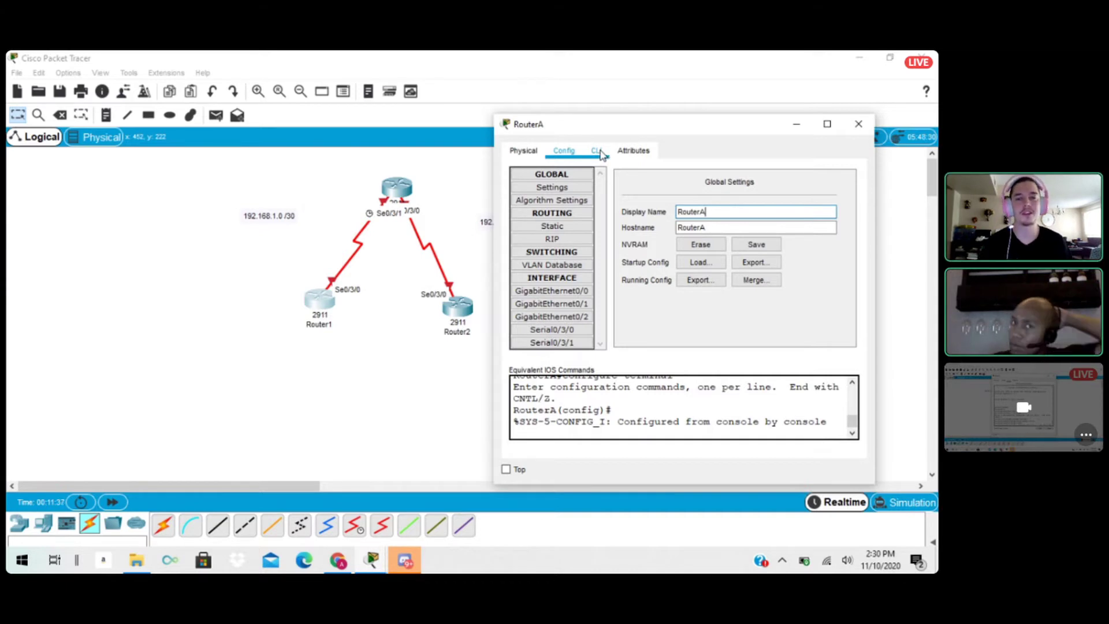
click(857, 124)
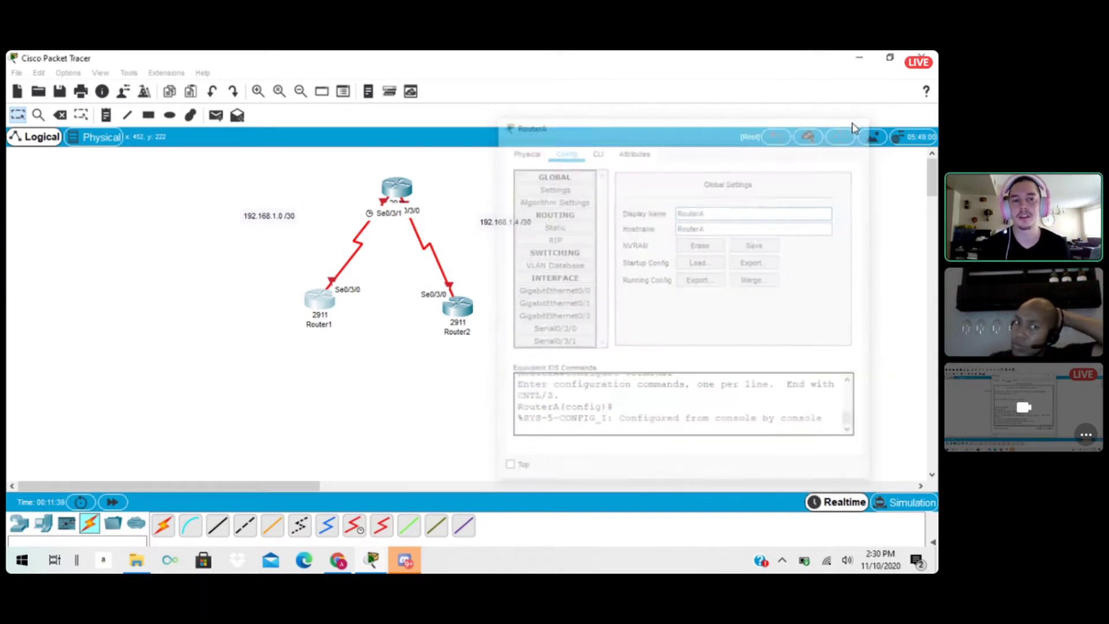
Set both the hostname and the display name of Router0, the upper router in the topology, to RouterB.
drag(393, 193, 404, 183)
click(404, 184)
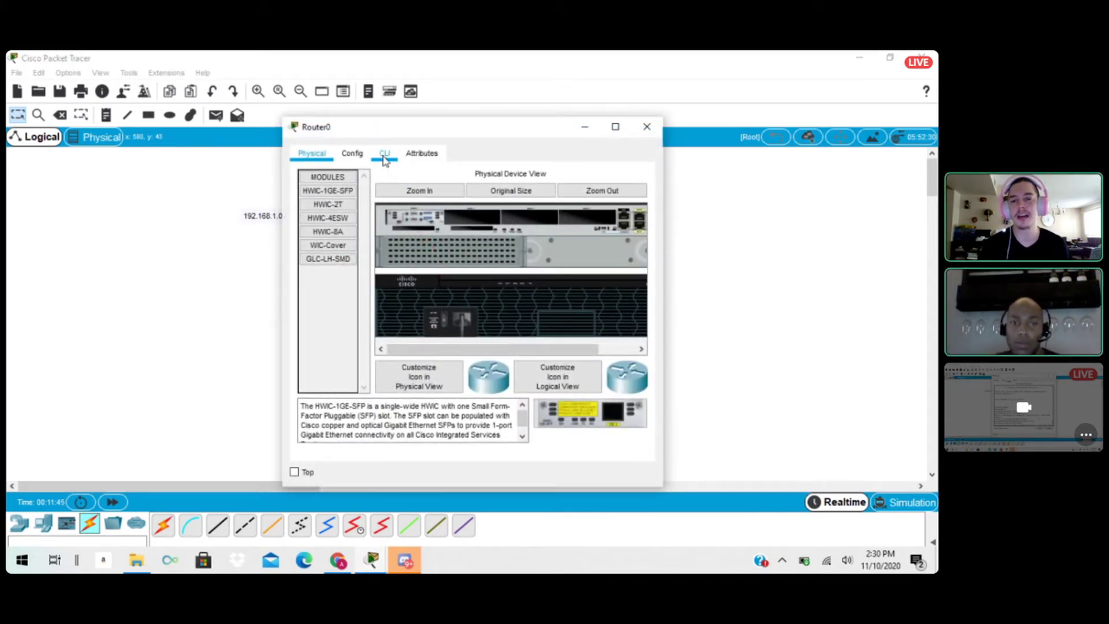
click(352, 153)
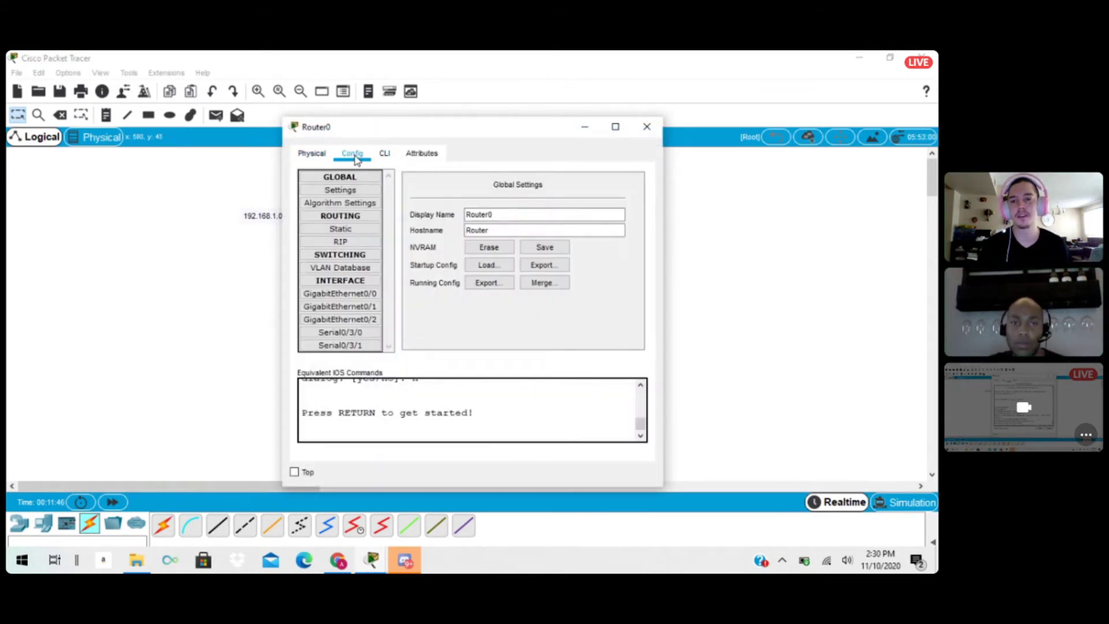
click(502, 233)
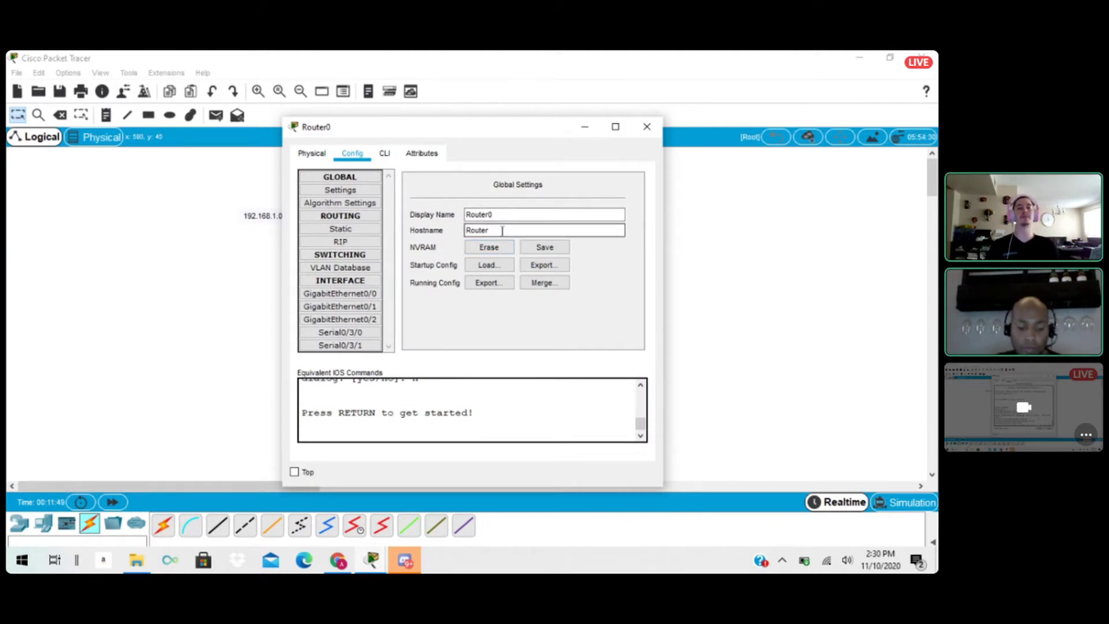
text(B)
click(340, 228)
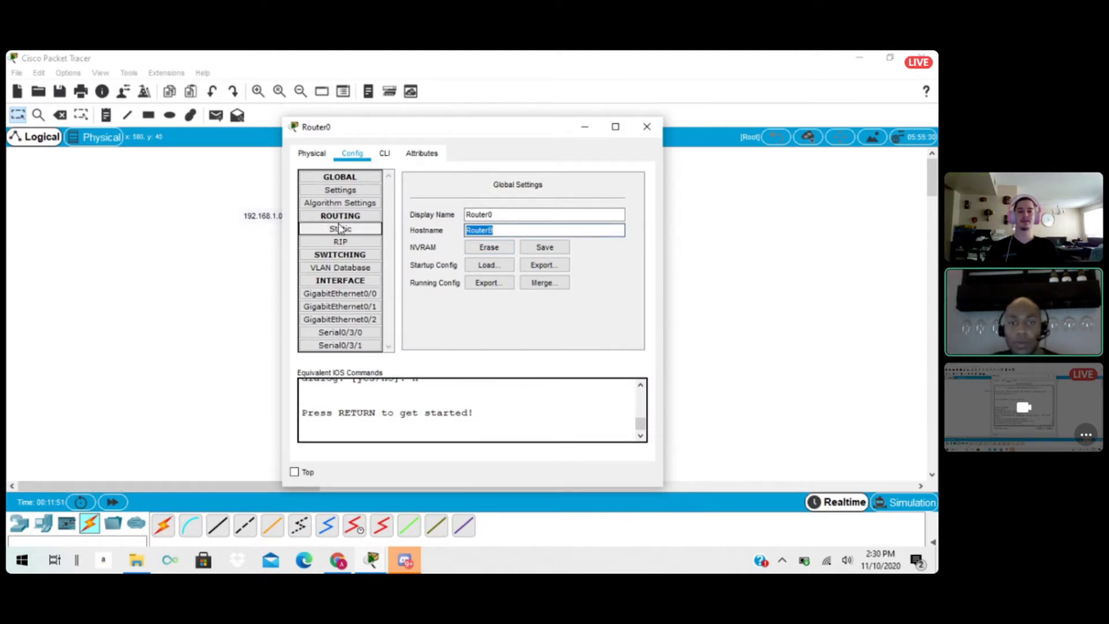
click(515, 214)
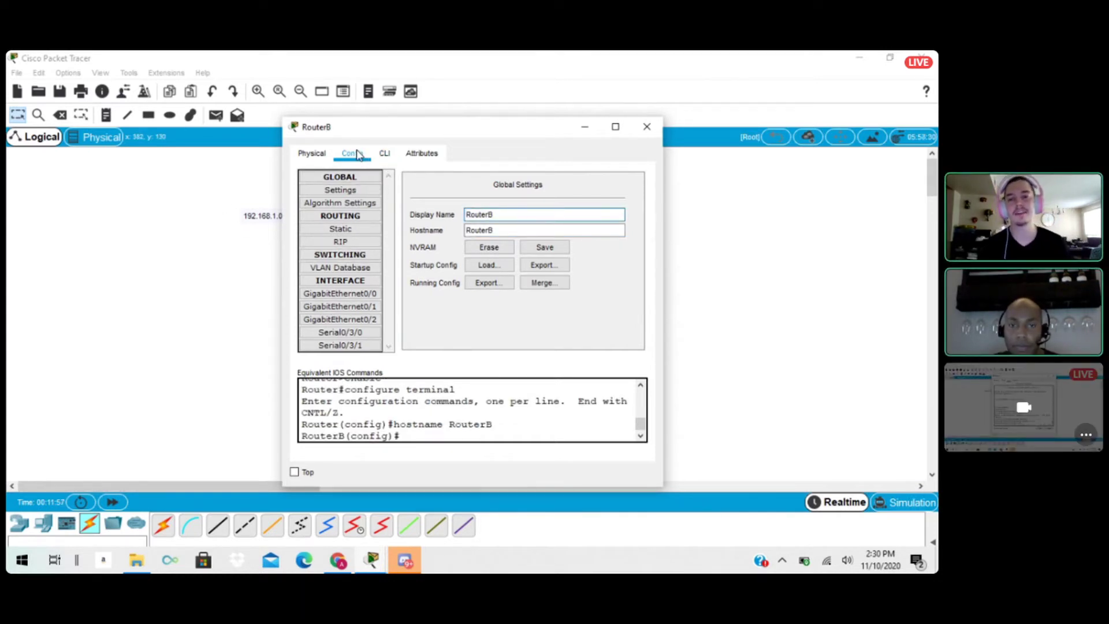
Open RouterB's command line in a maximized window and enter interface configuration mode for serial 0/3/0.
click(385, 155)
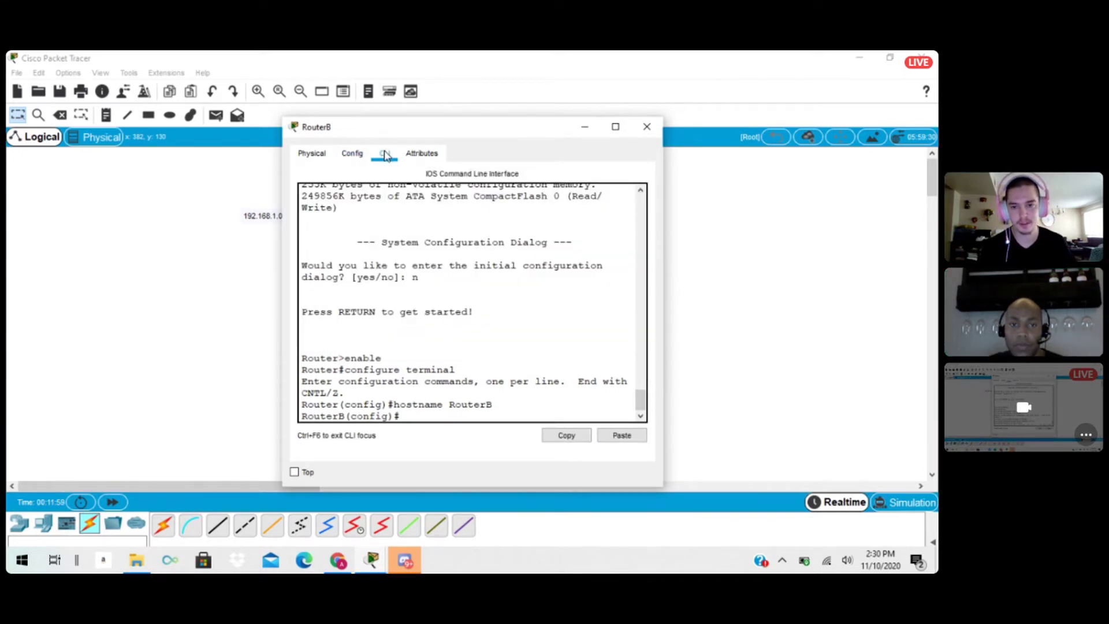
drag(547, 128, 563, 117)
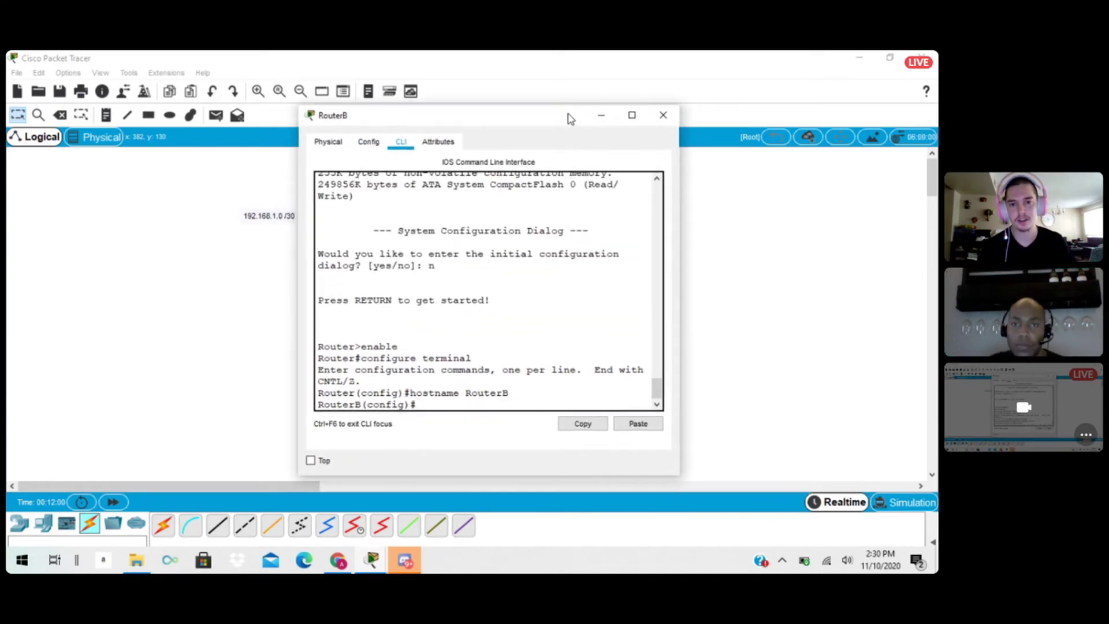
click(641, 115)
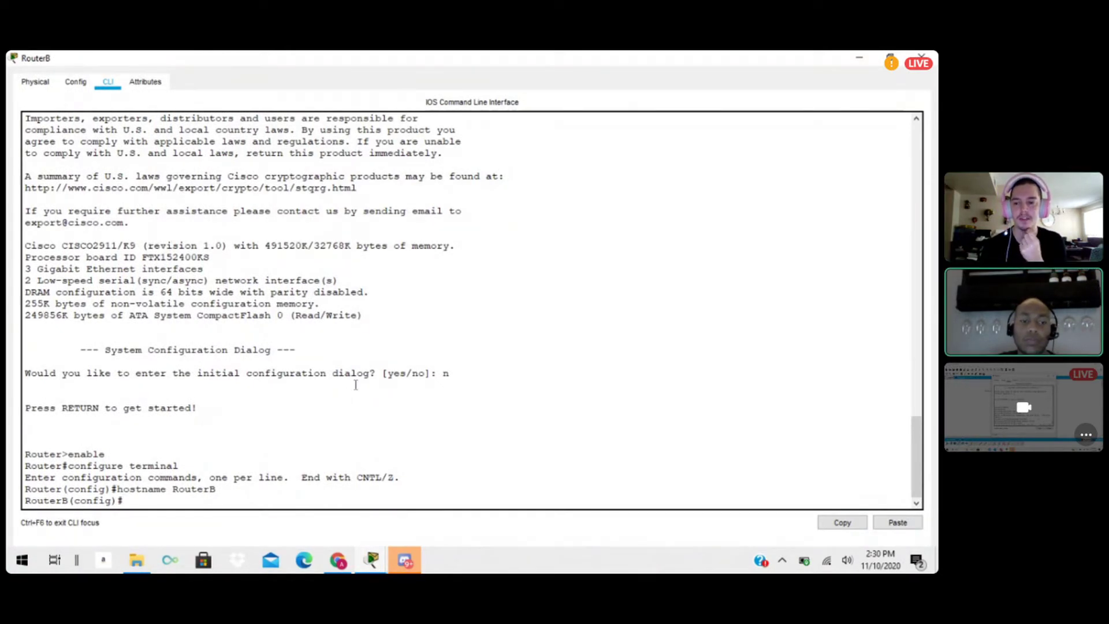
text(ter)
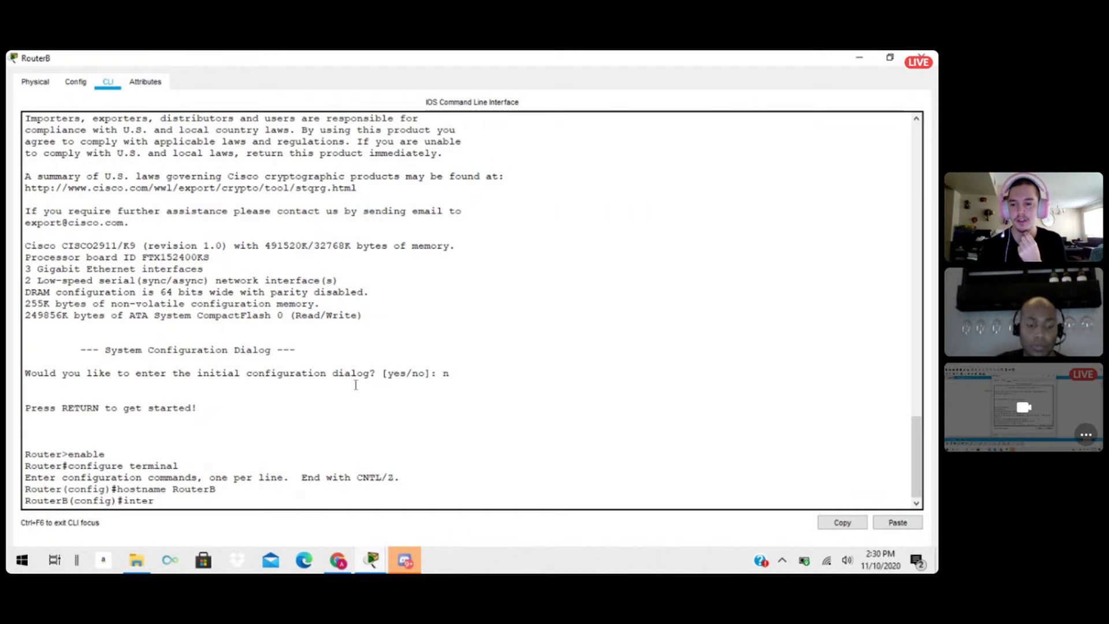
key(Tab)
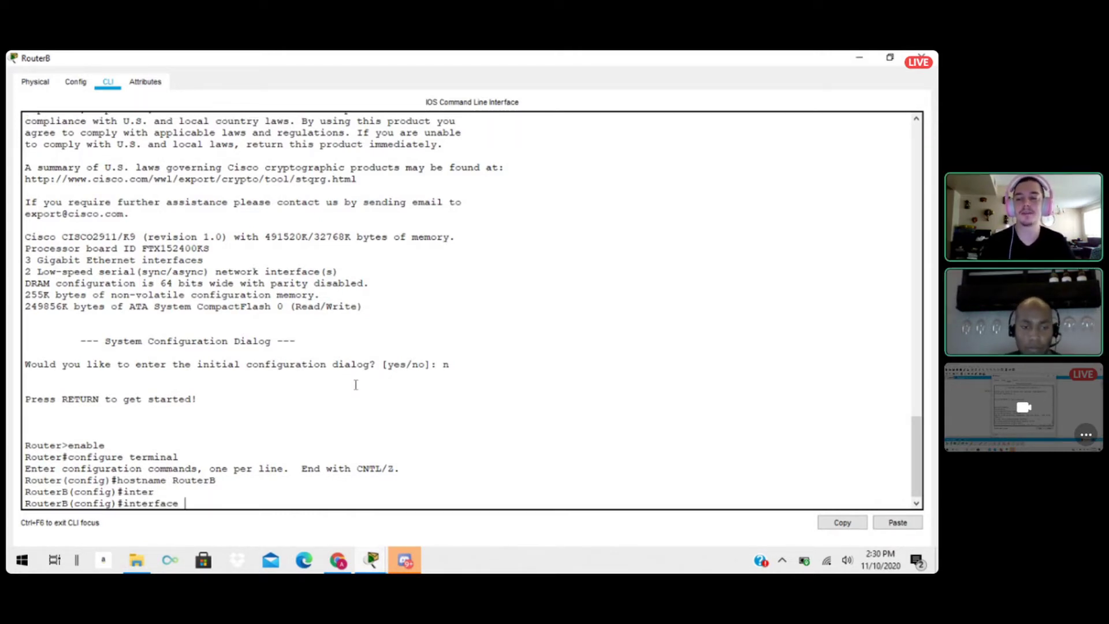
text(serial)
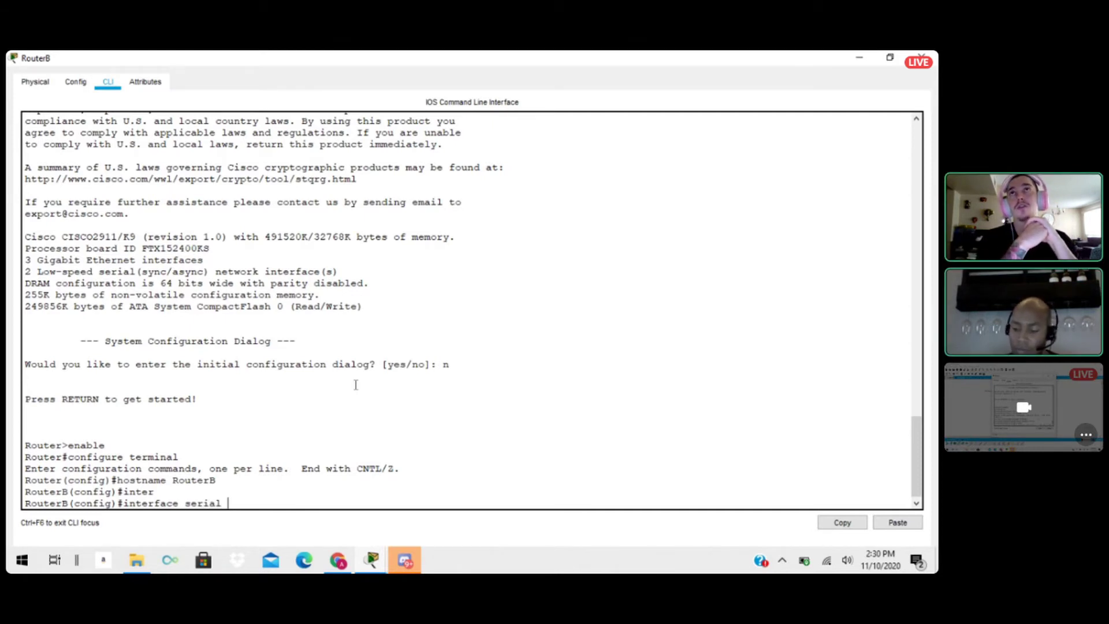
text( 0)
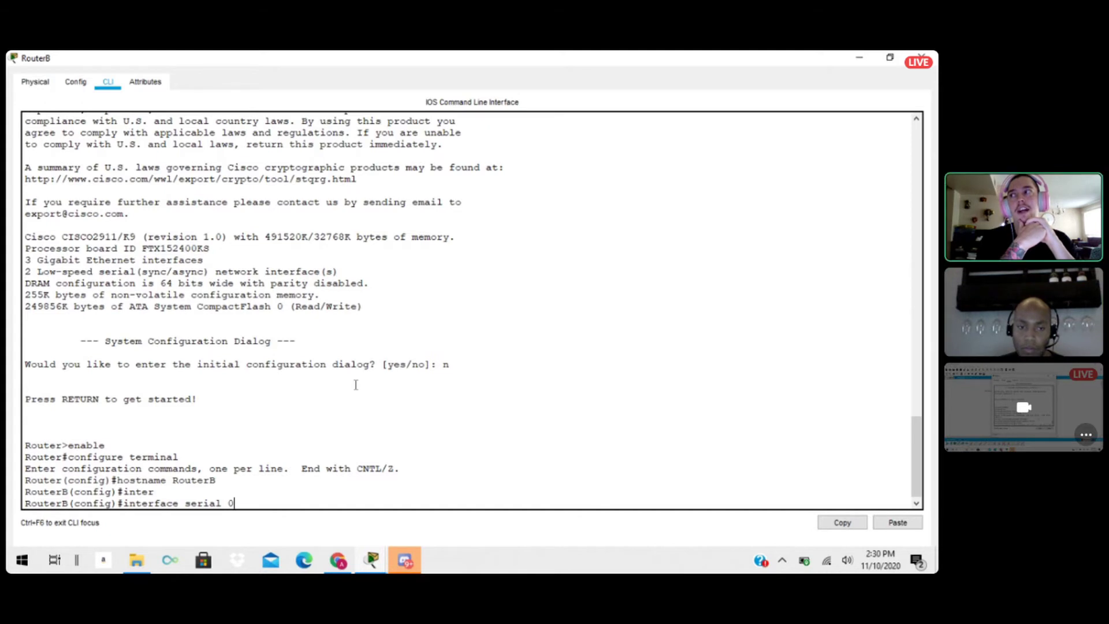
text(/3/0)
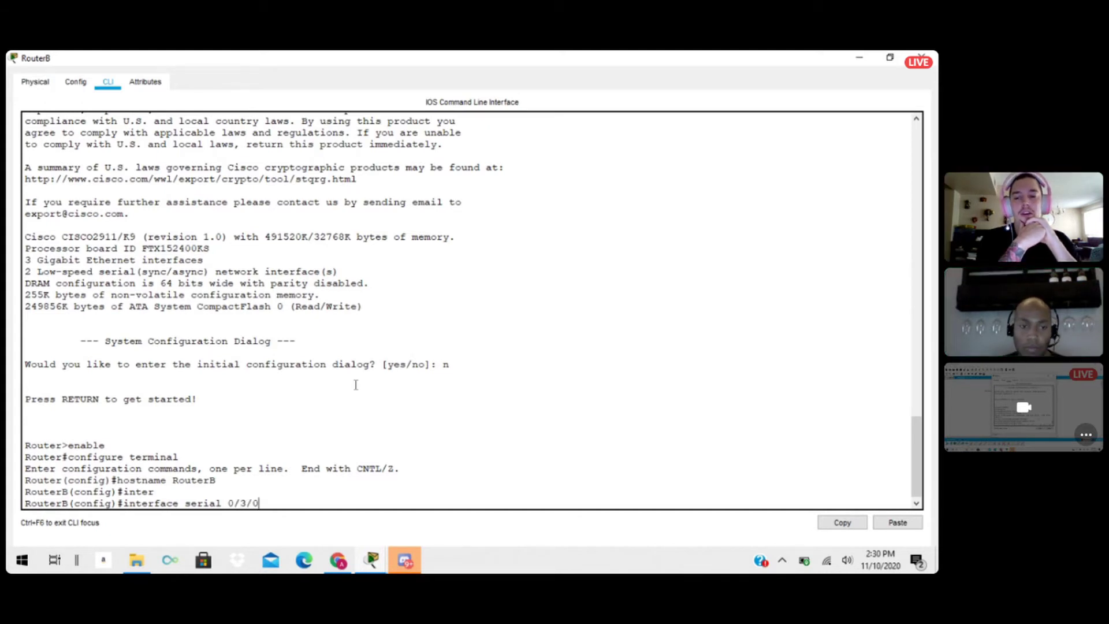
key(Return)
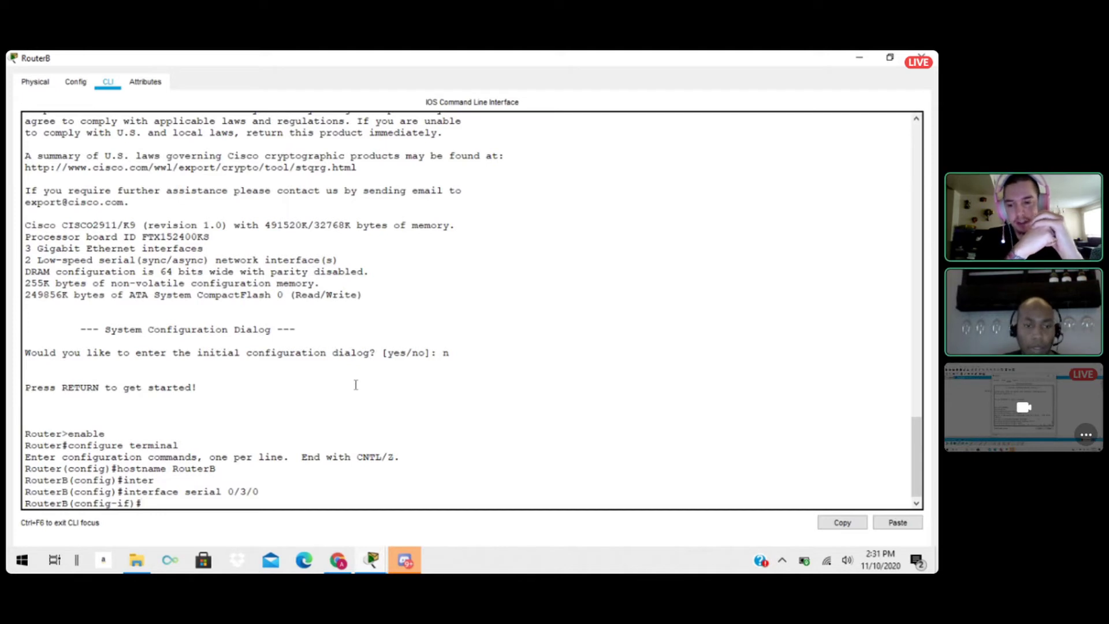
Assign IP address 192.168.1.2 with subnet mask 255.255.255.252 to RouterB's serial 0/3/0 interface.
text(ip a)
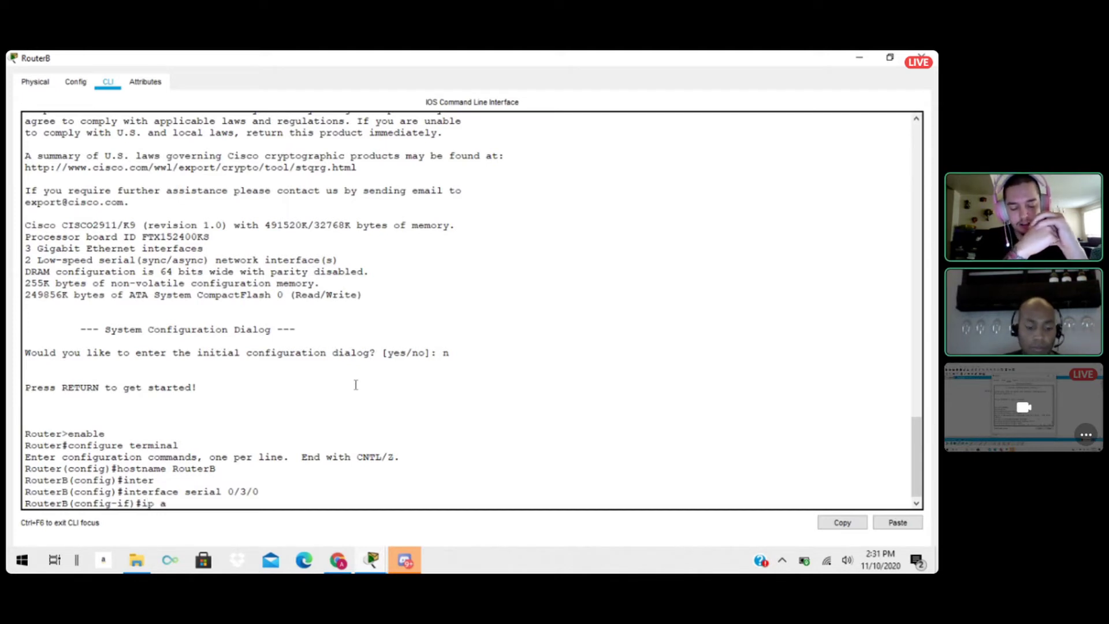
text(ddress )
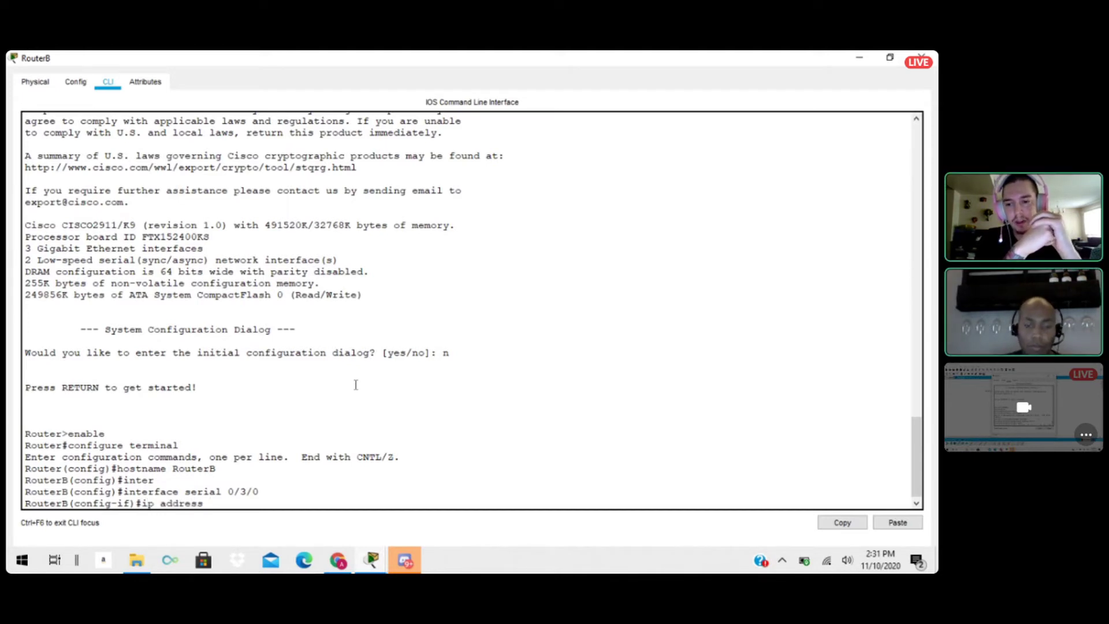
text(192.16)
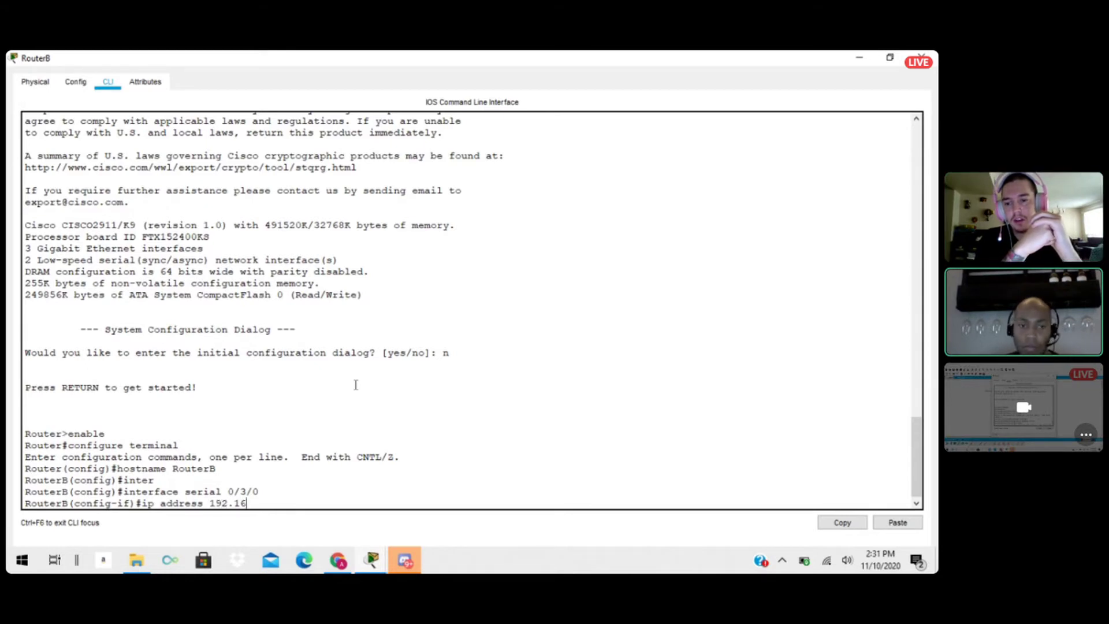
text(8.)
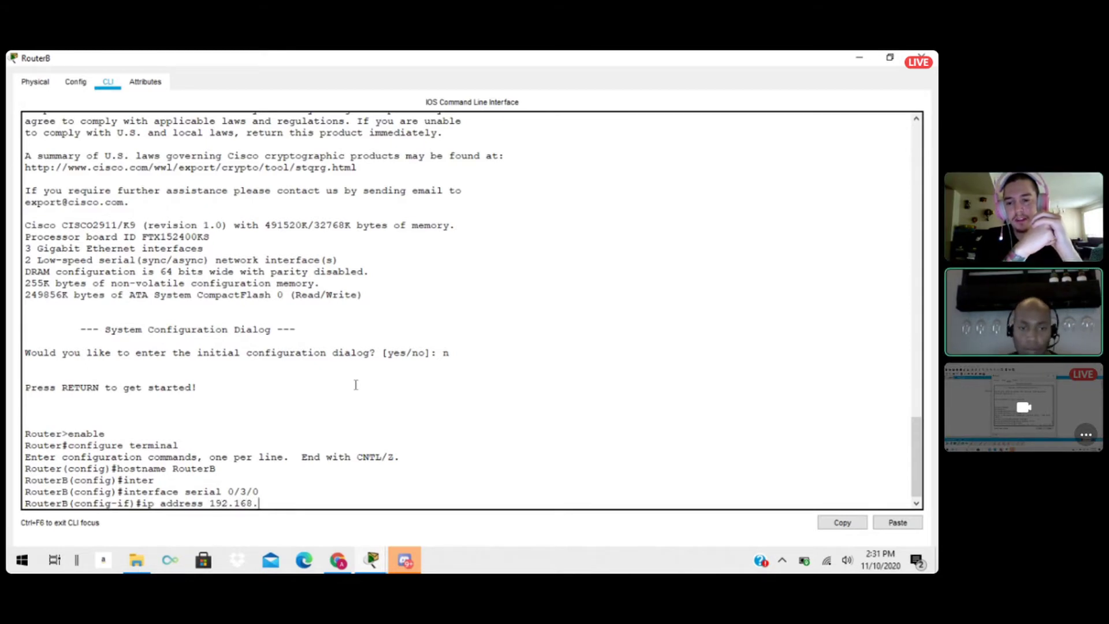
text(1.2)
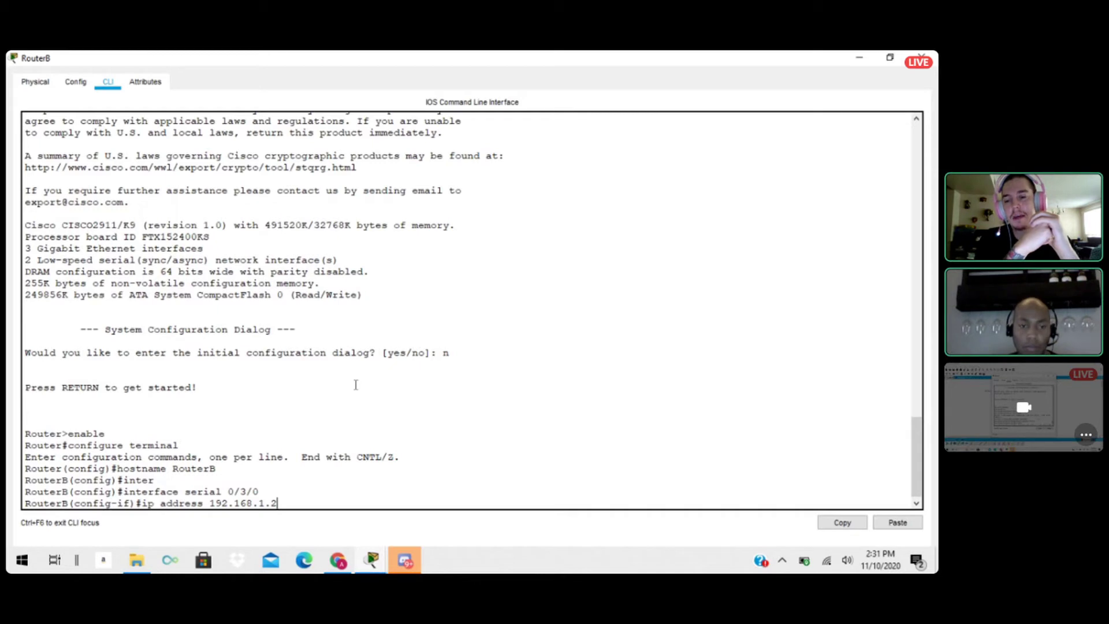
text( 25)
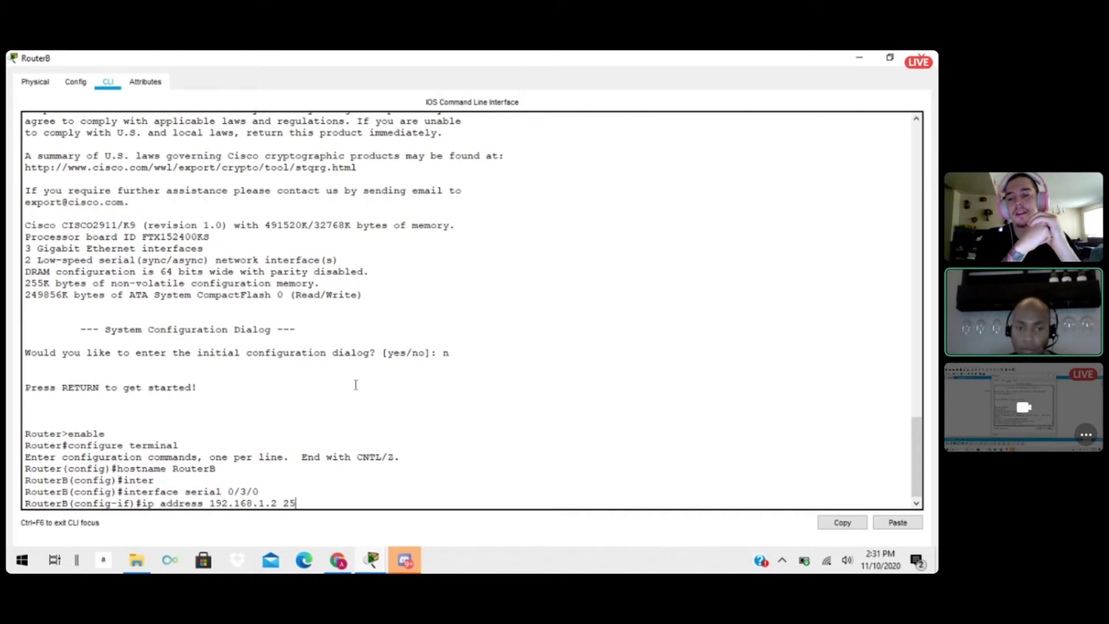
text(5.2)
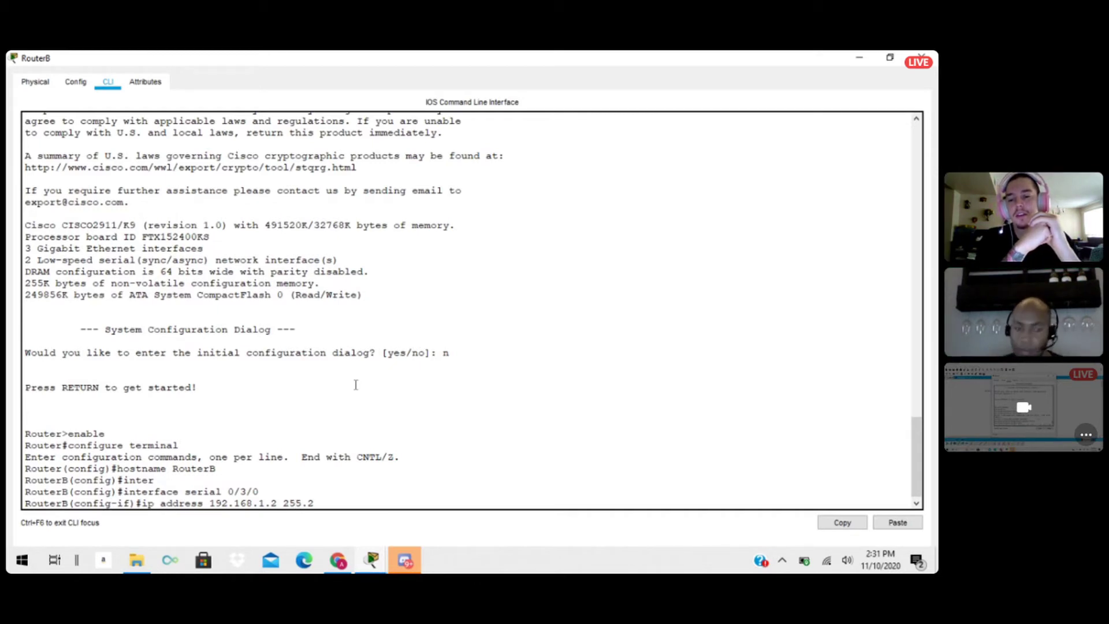
text(55.255.252)
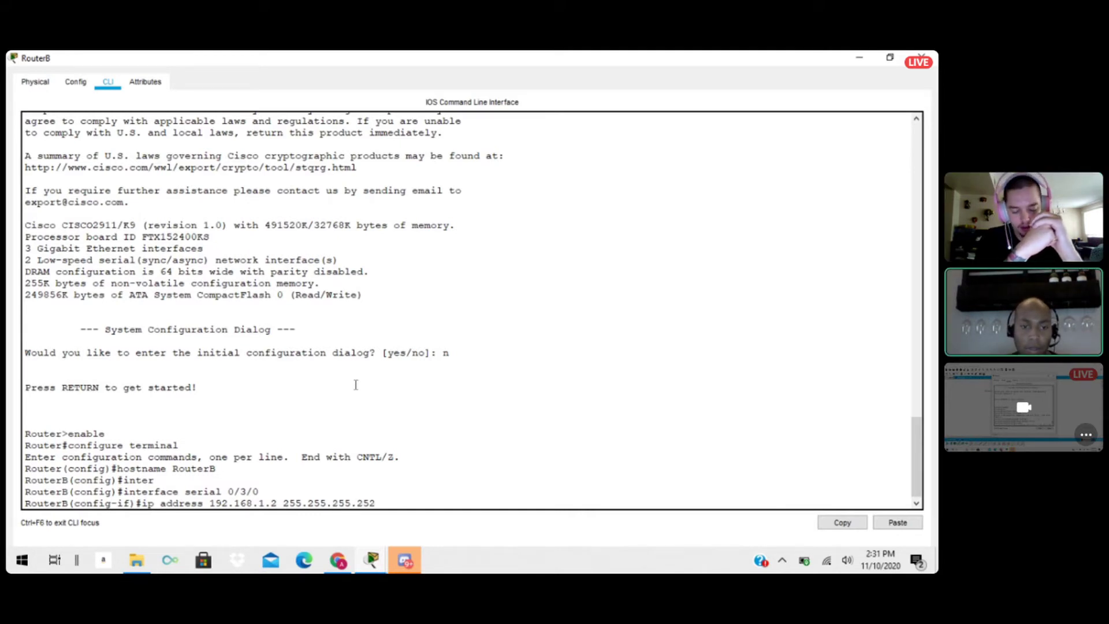
key(Return)
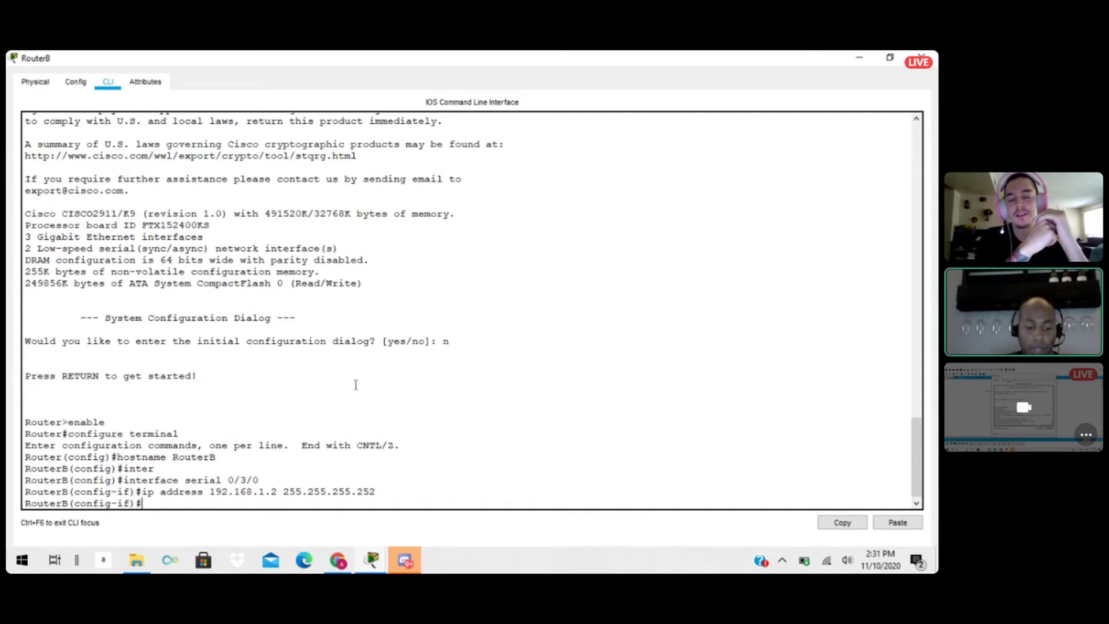
Set the clock rate of RouterB's serial 0/3/0 interface to 64000.
text(clock )
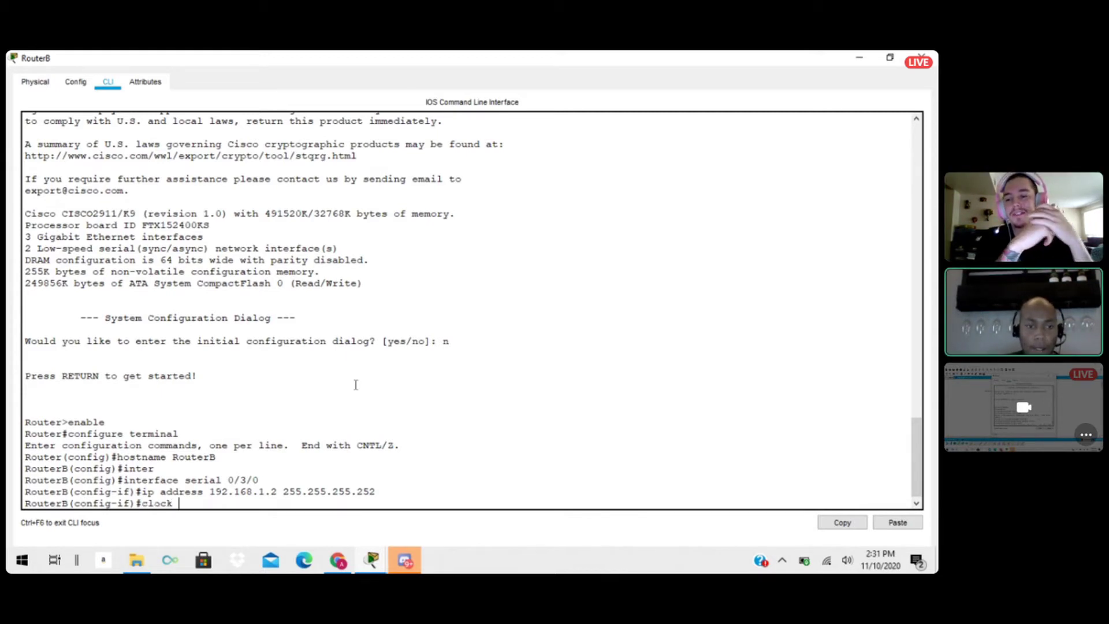
text(rate)
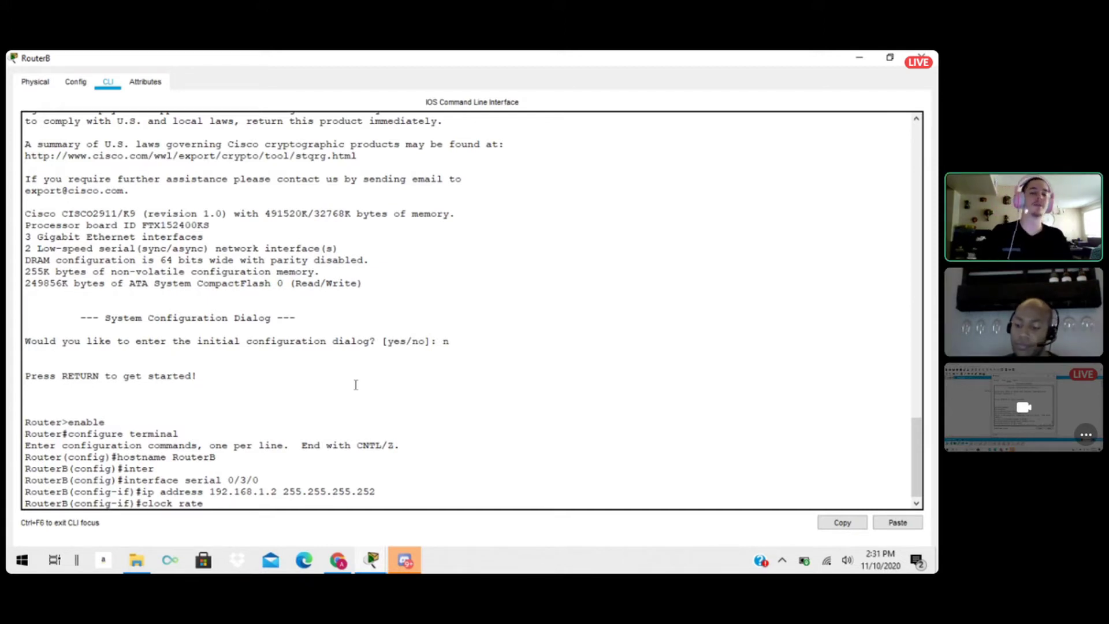
text(64000)
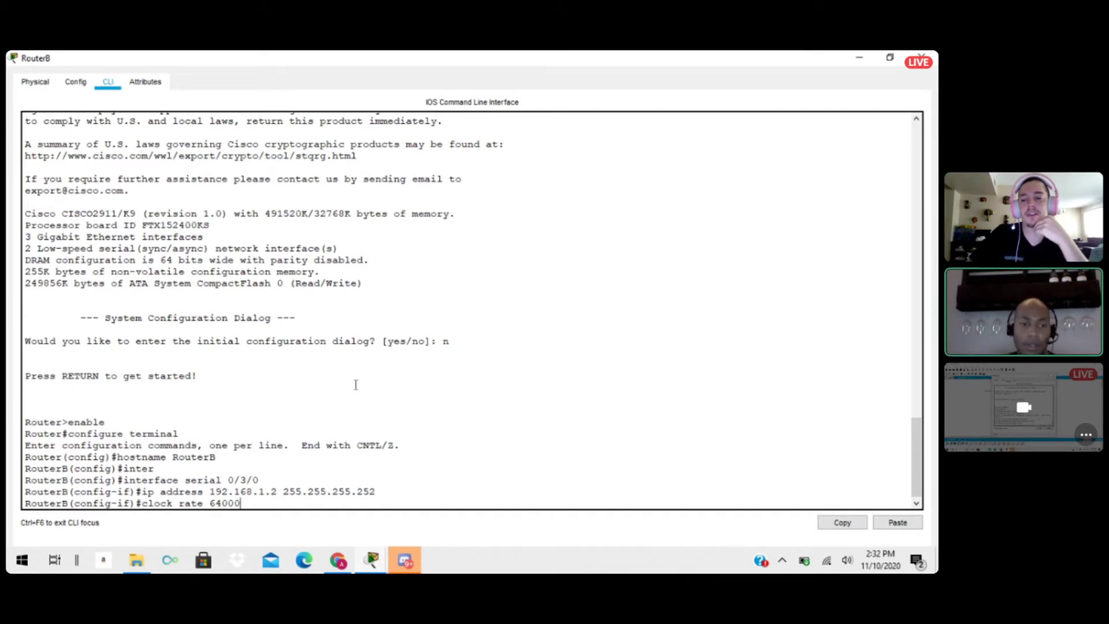
key(Return)
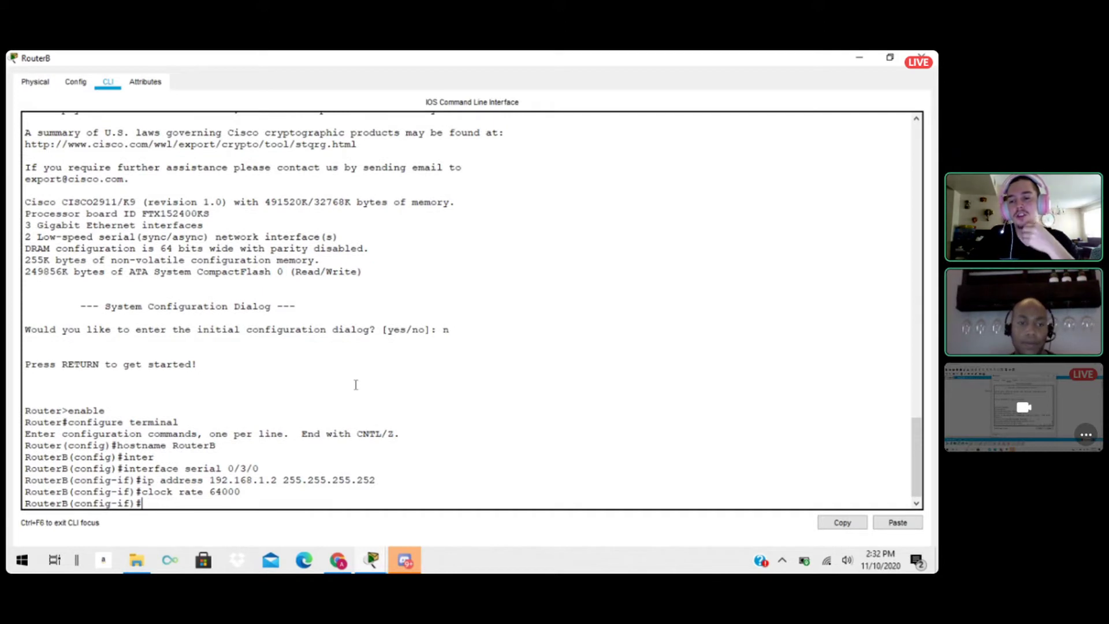
Enable RouterB's serial 0/3/0 interface with the no shutdown command.
text(no)
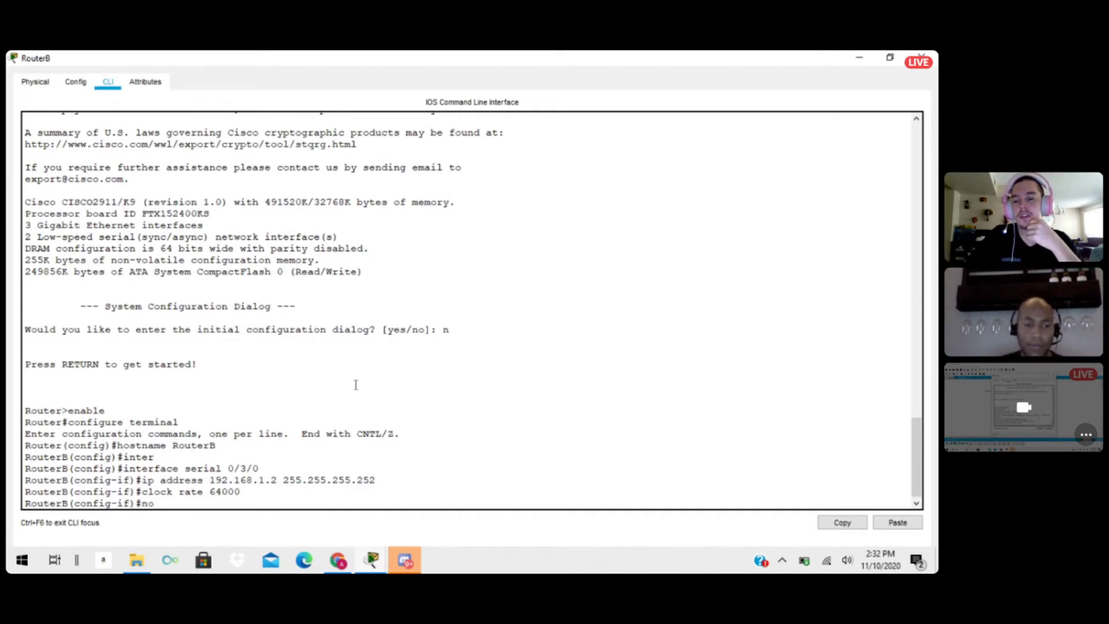
text( shu)
key(Tab)
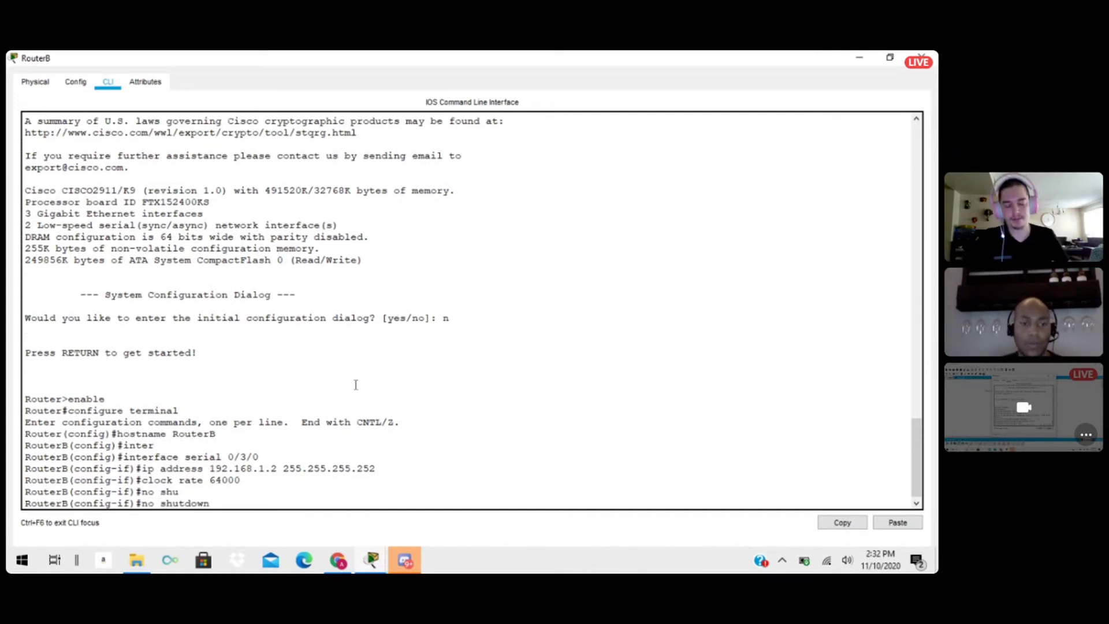
key(Return)
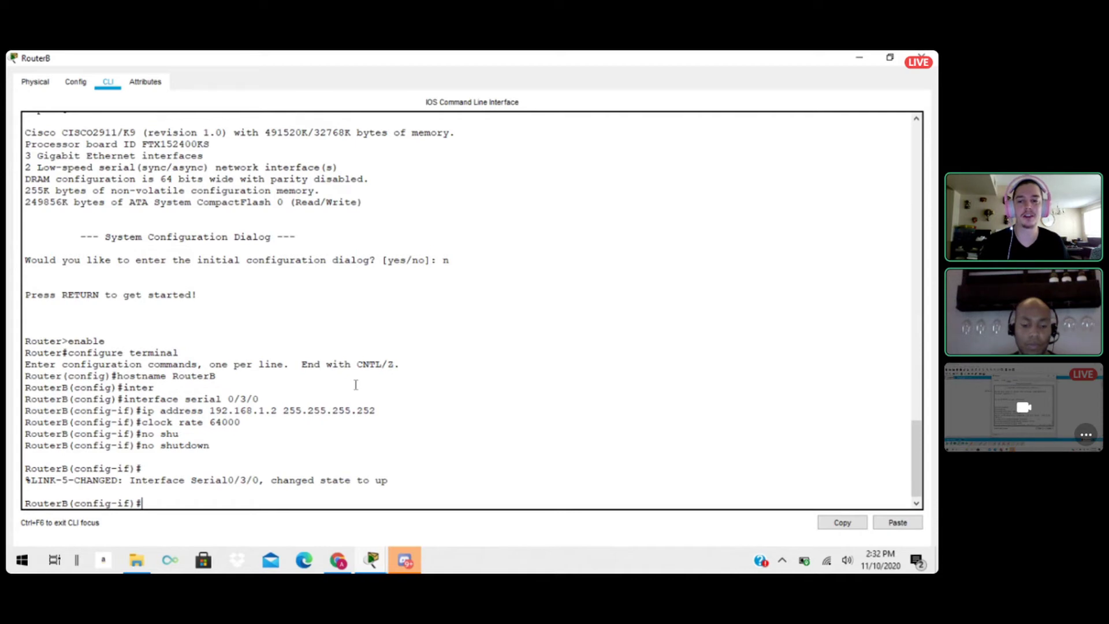
Enter interface configuration mode for RouterB's serial 0/3/1.
text(interfa)
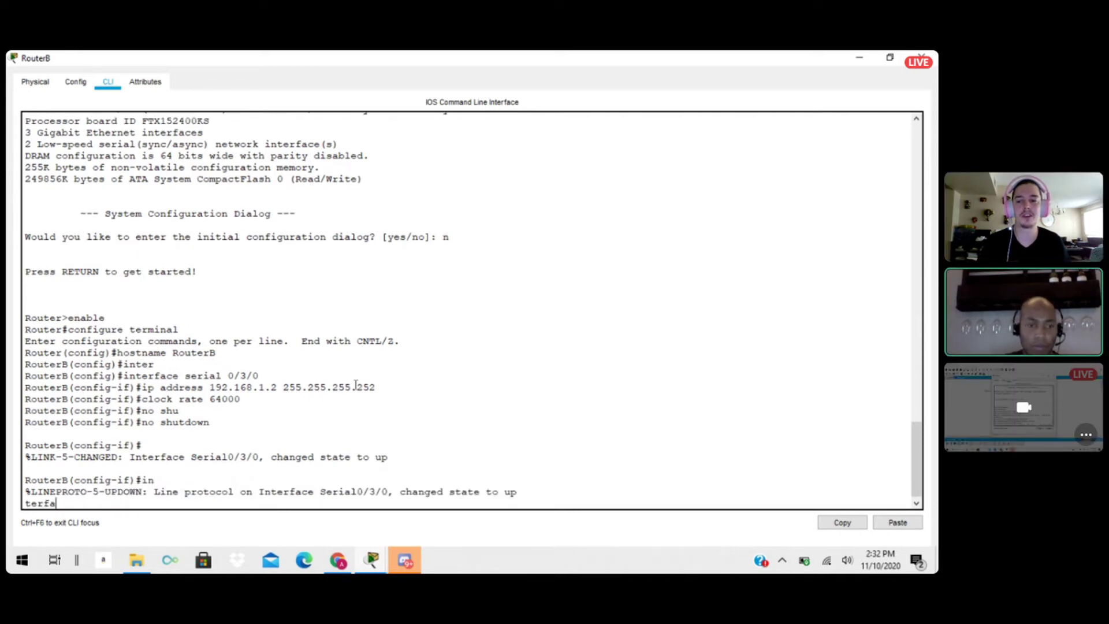
key(BackSpace)
key(BackSpace)
key(BackSpace)
key(BackSpace)
key(BackSpace)
key(BackSpace)
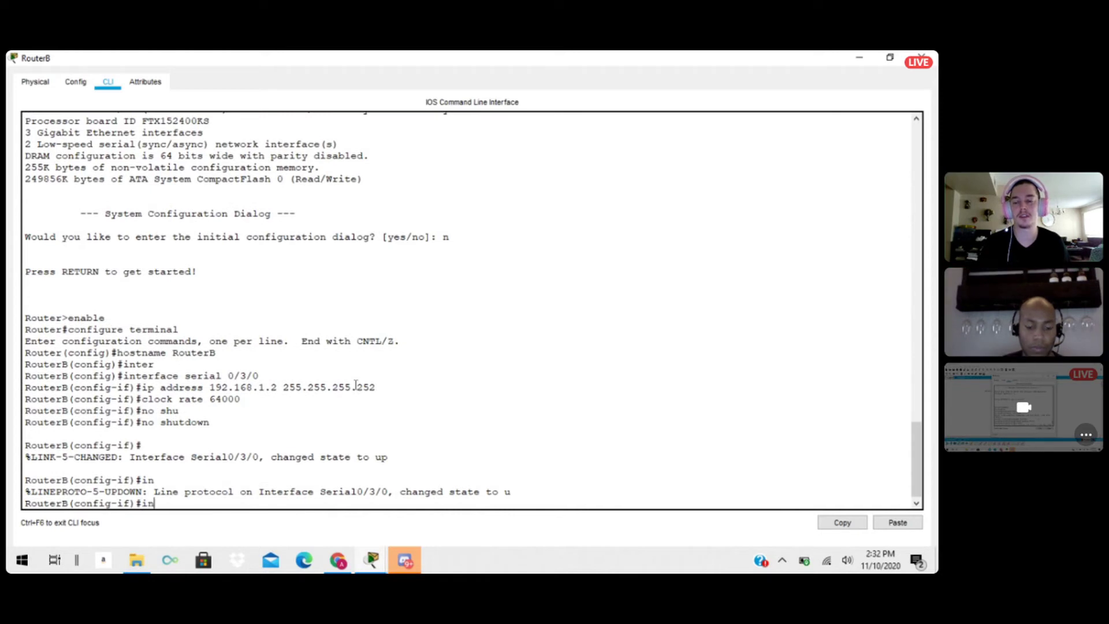
text(terface)
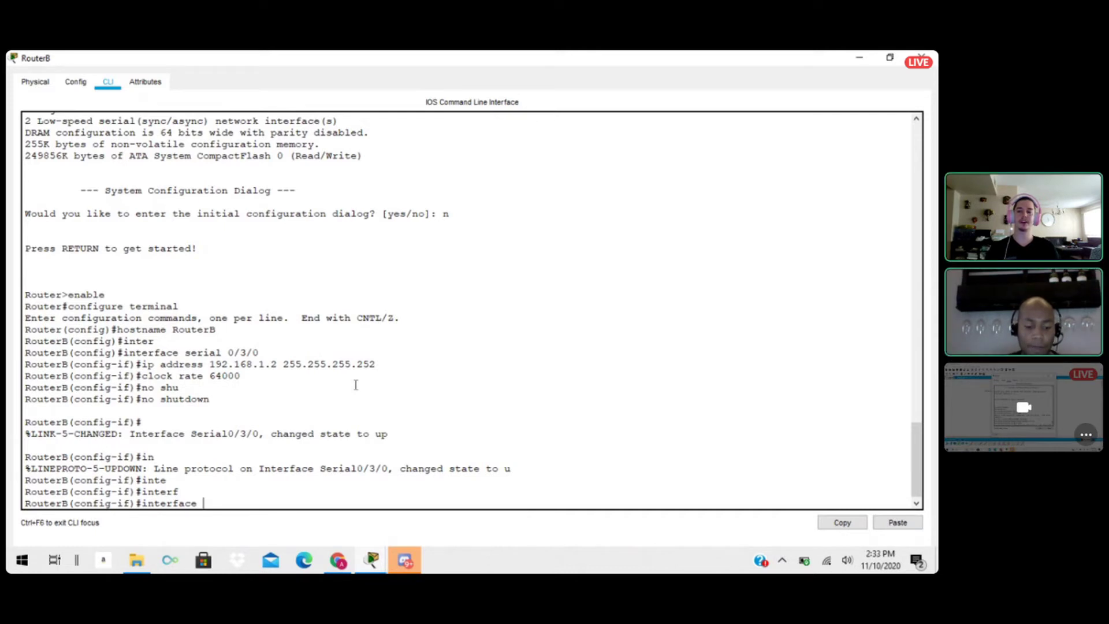
text(serial )
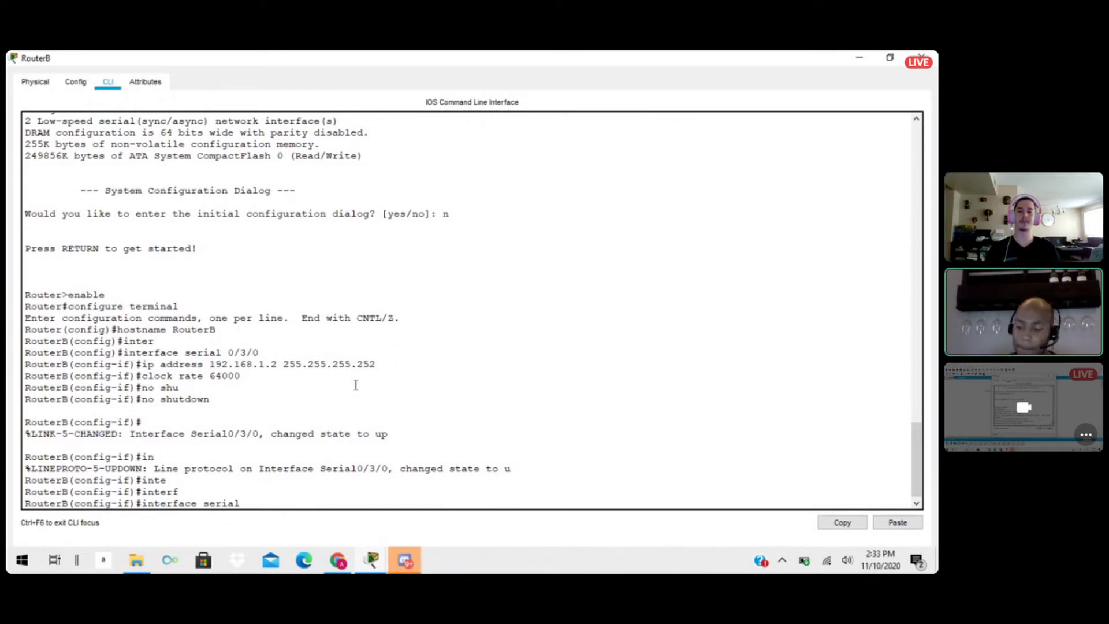
text(0/3)
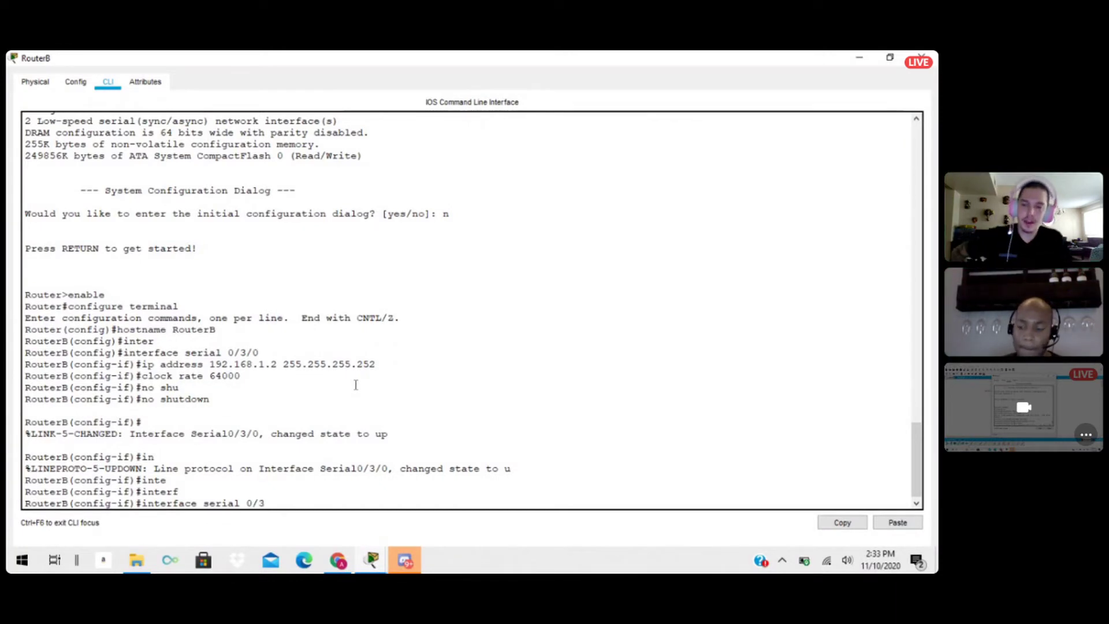
text(/1)
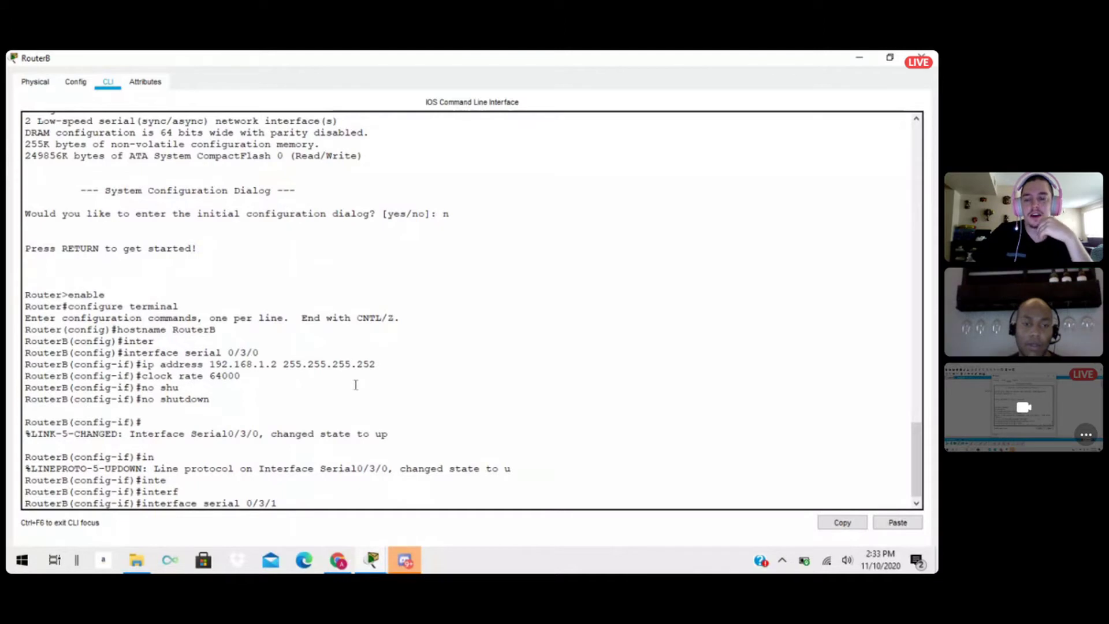
key(Return)
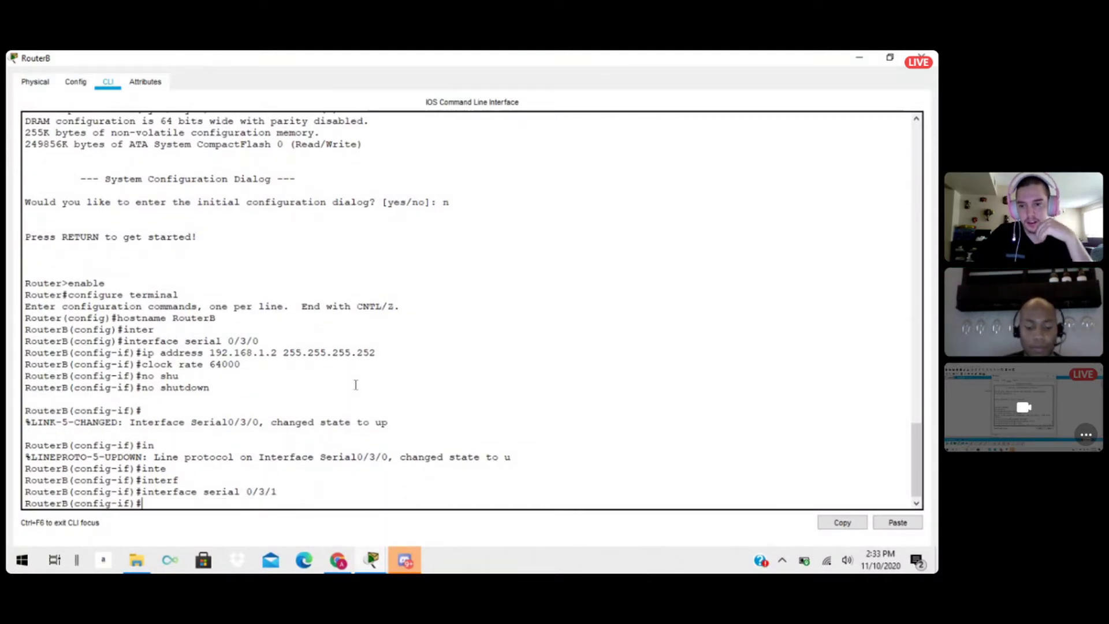
Assign IP address 192.168.1.5 with subnet mask 255.255.255.252 to RouterB's serial 0/3/1 interface.
text(ip add)
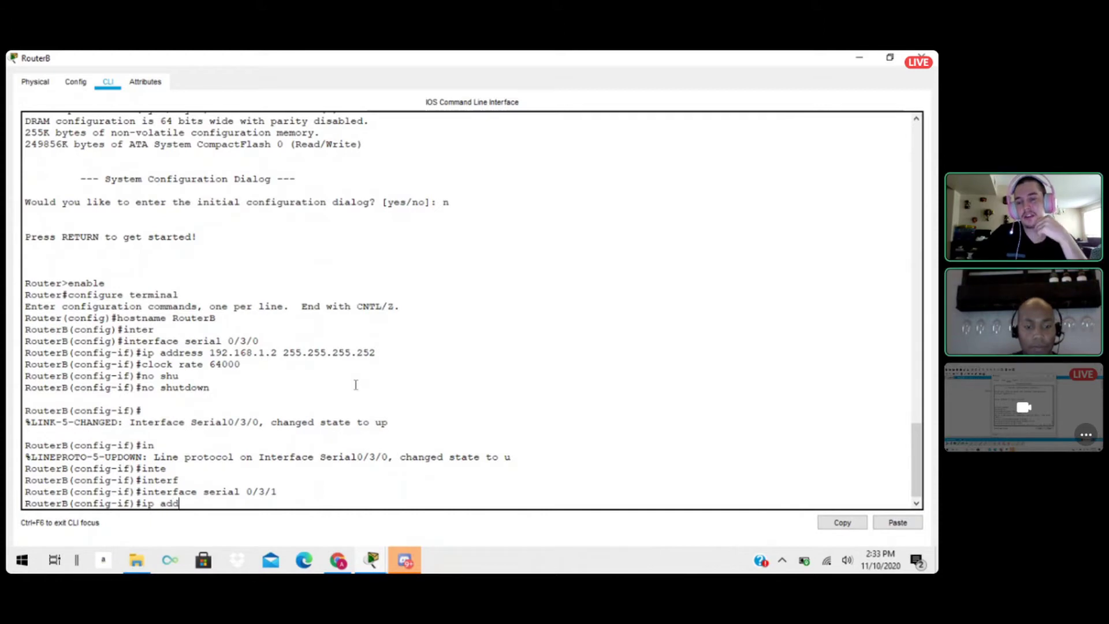
text(ress)
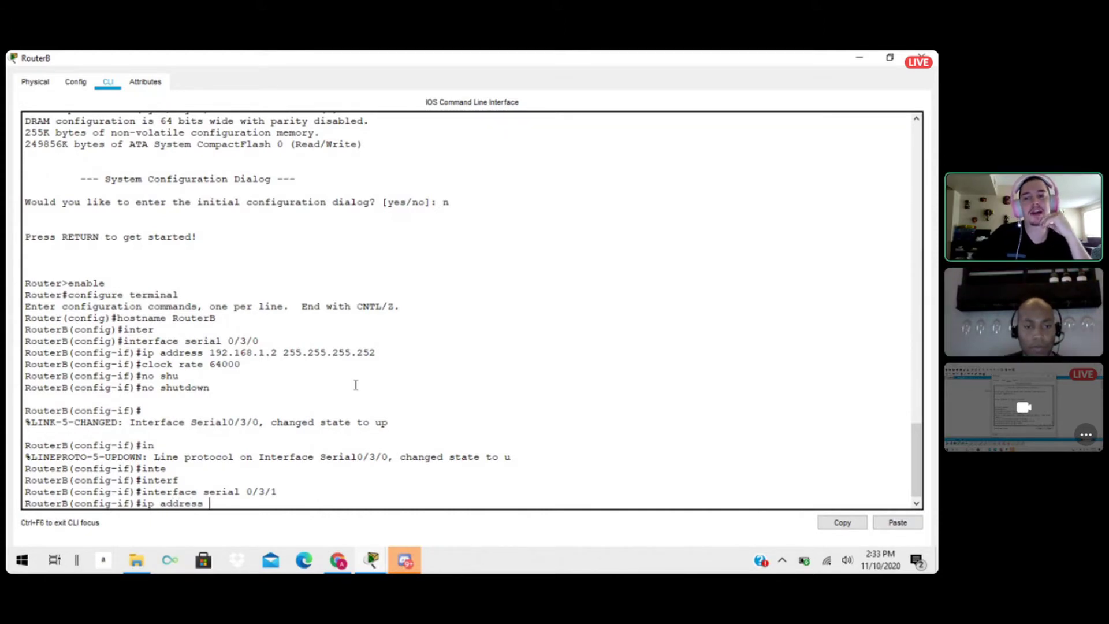
text( 1)
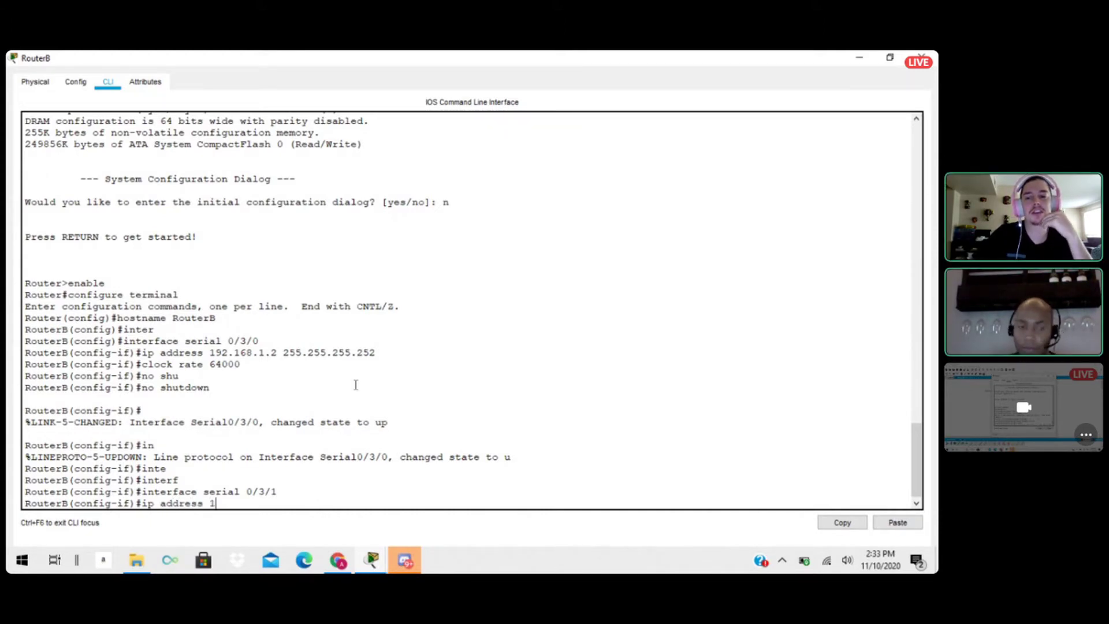
text(92.1)
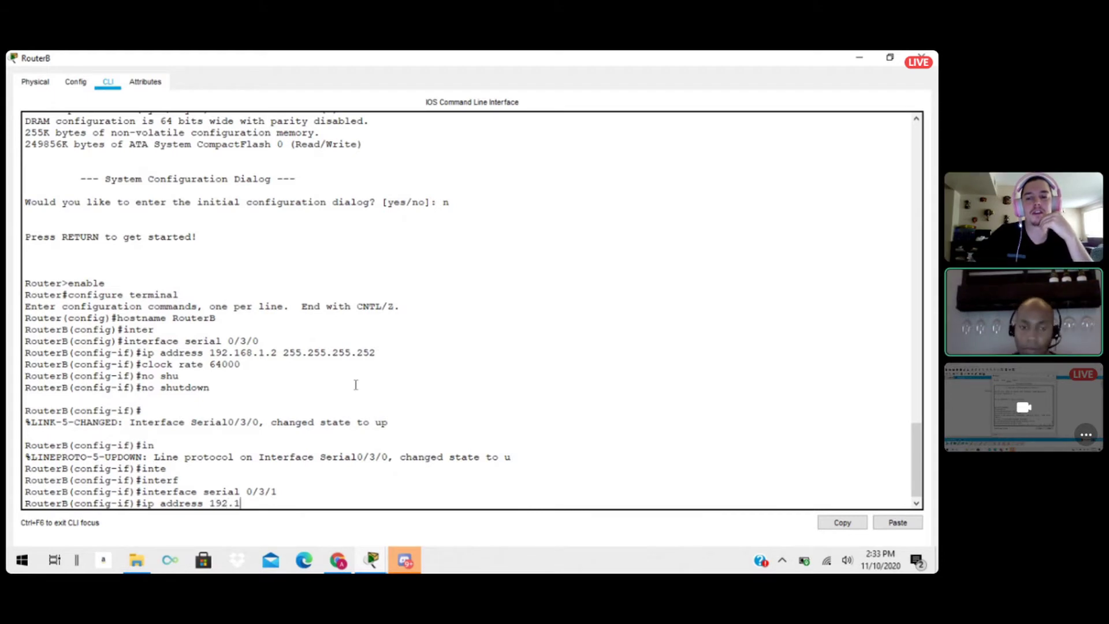
text(68.1.)
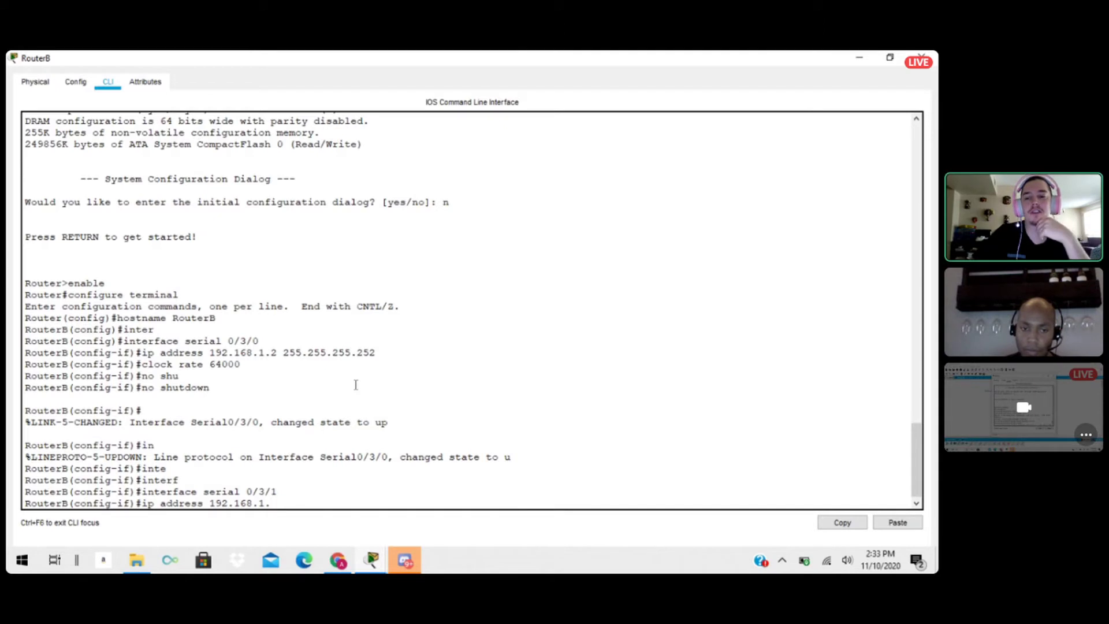
text(5)
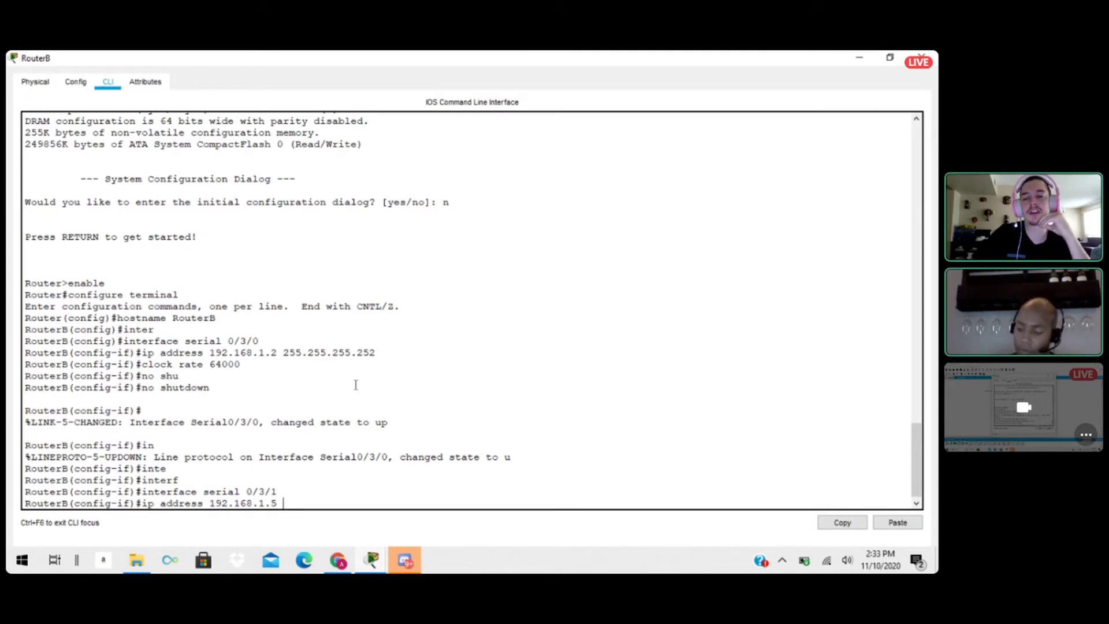
text( 255.2)
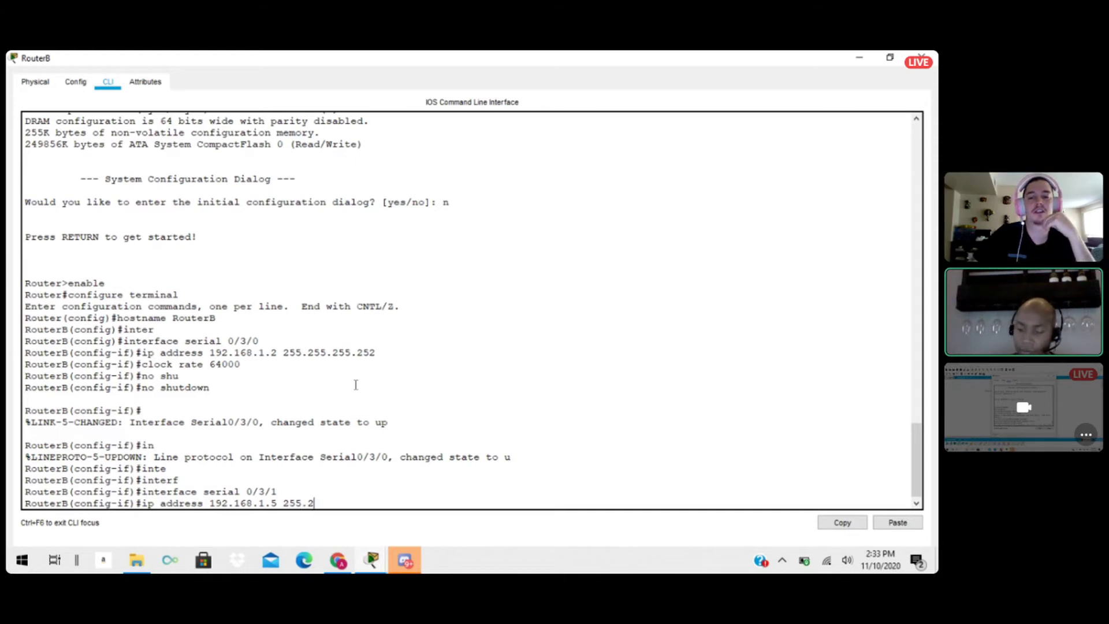
text(55.255.2)
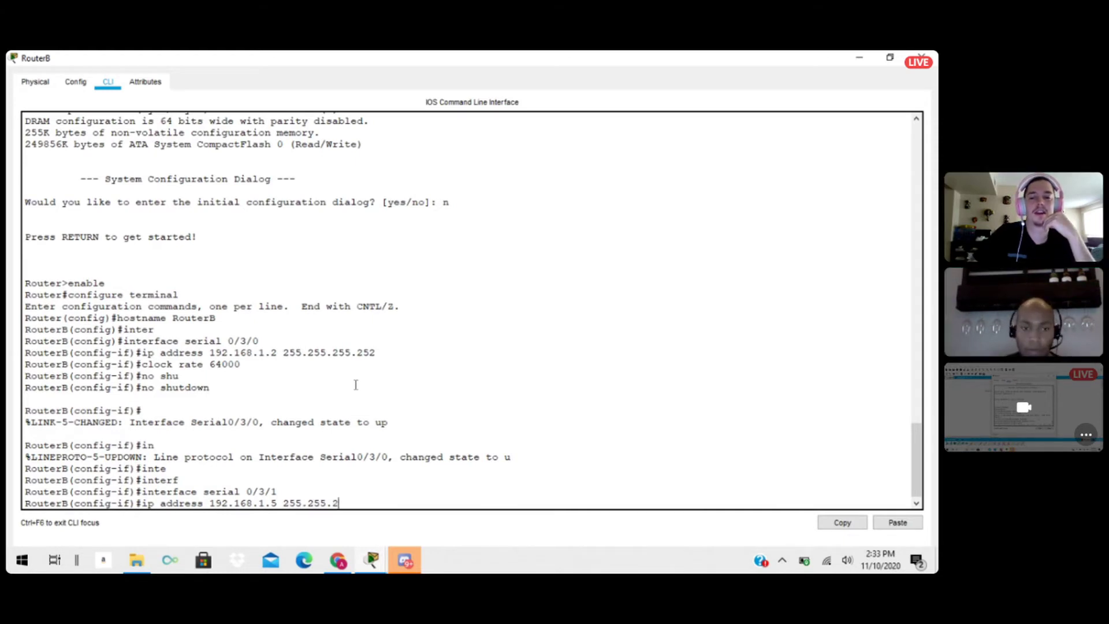
text(52)
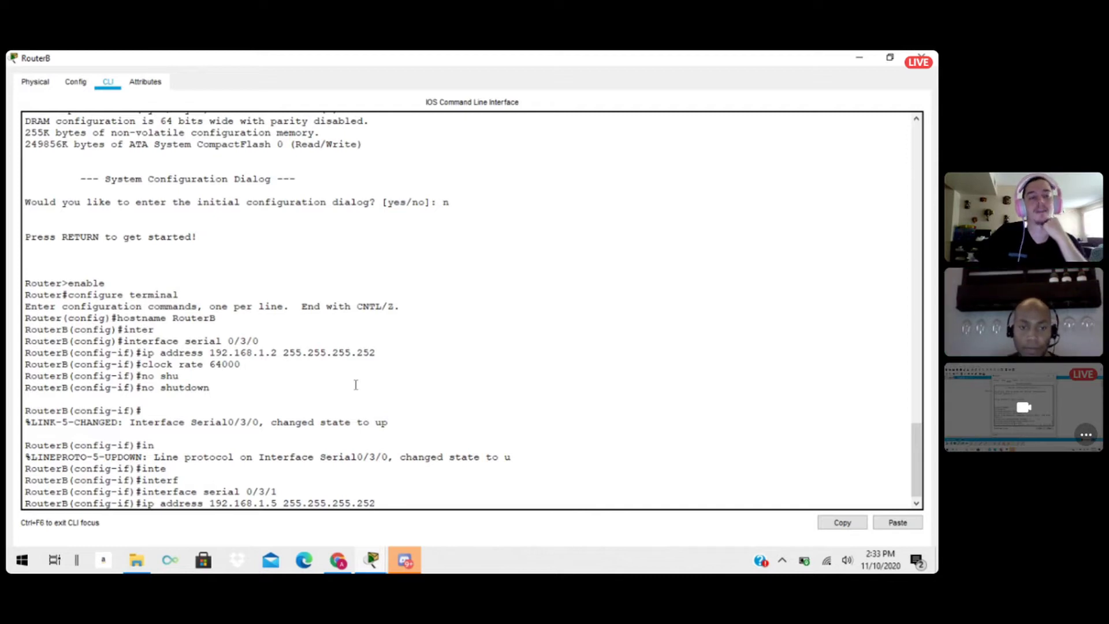
key(Return)
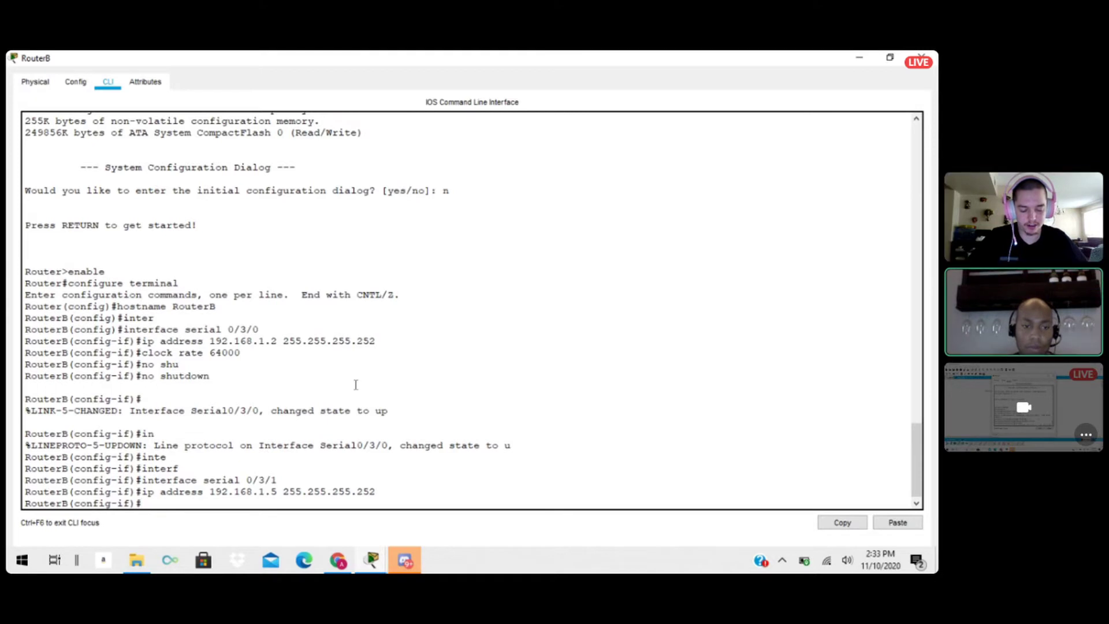
Enable RouterB's serial 0/3/1 interface with the no shutdown command.
text(no shu)
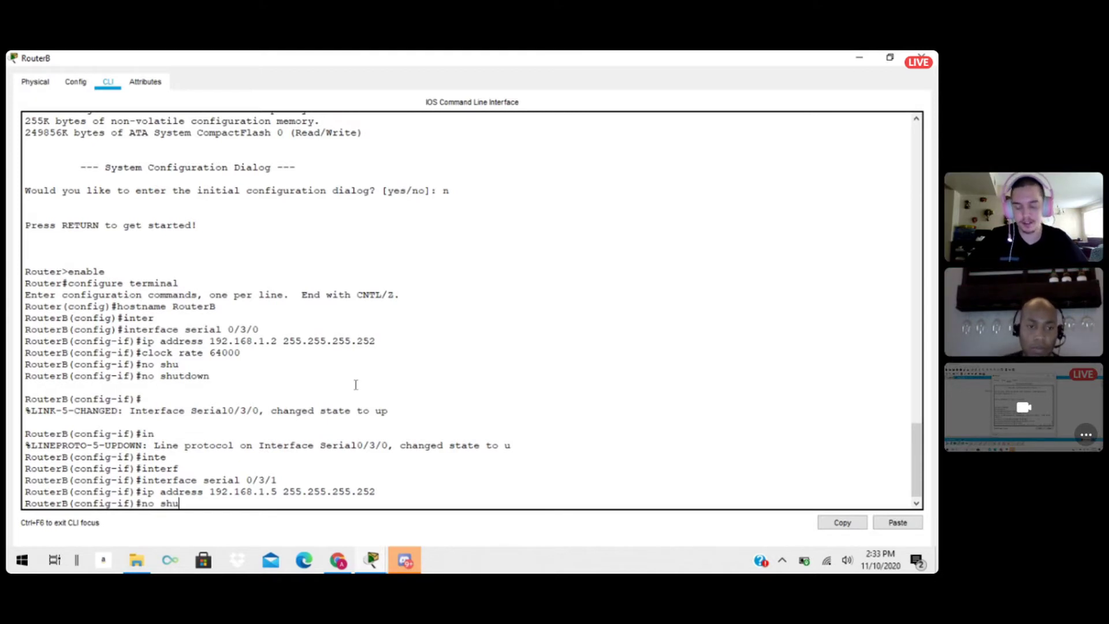
key(Tab)
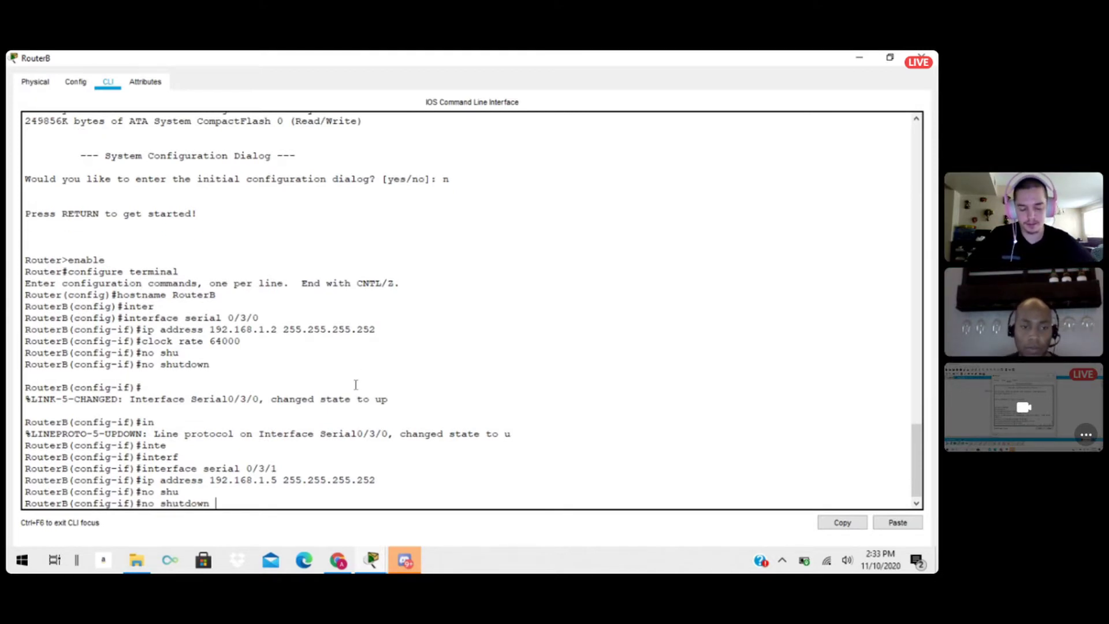
key(Return)
key(Return)
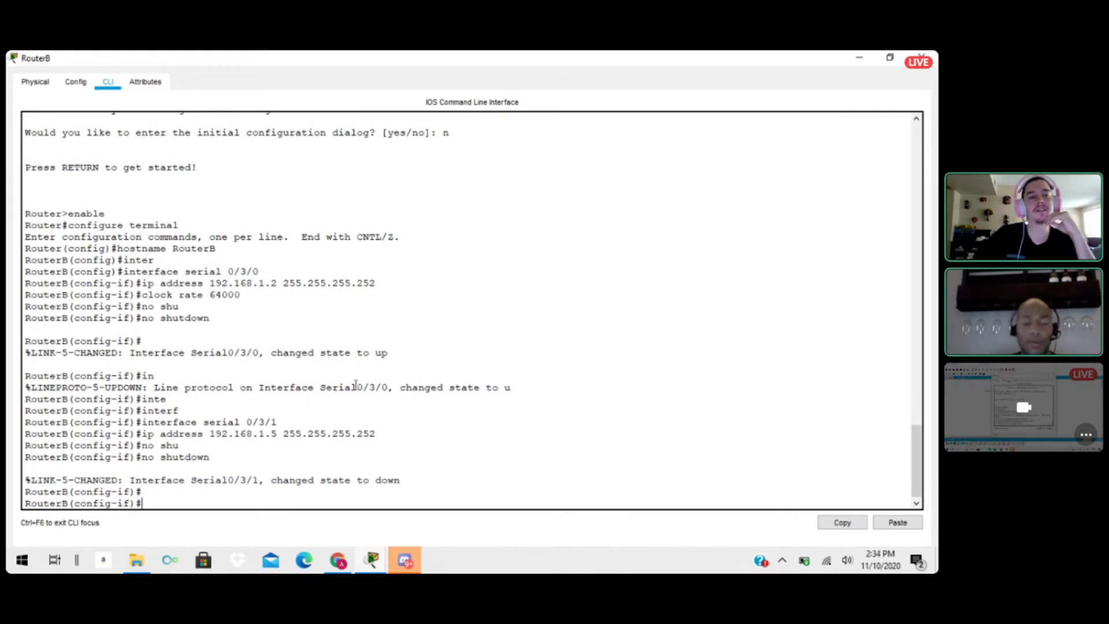
Exit RouterB's interface configuration mode and close the RouterB window.
text(exit)
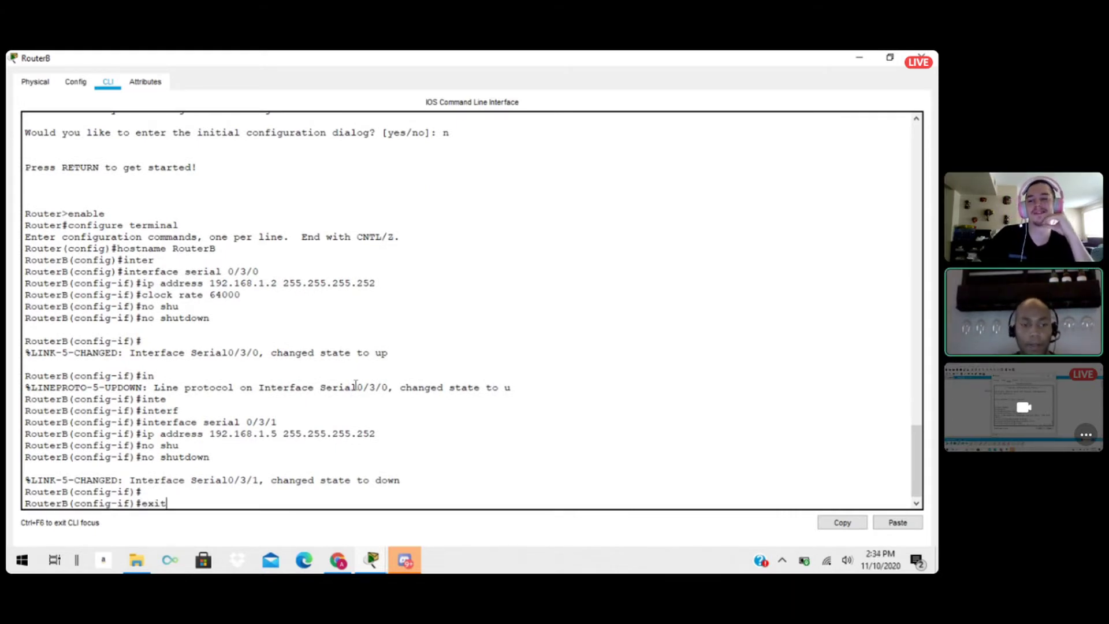
key(Return)
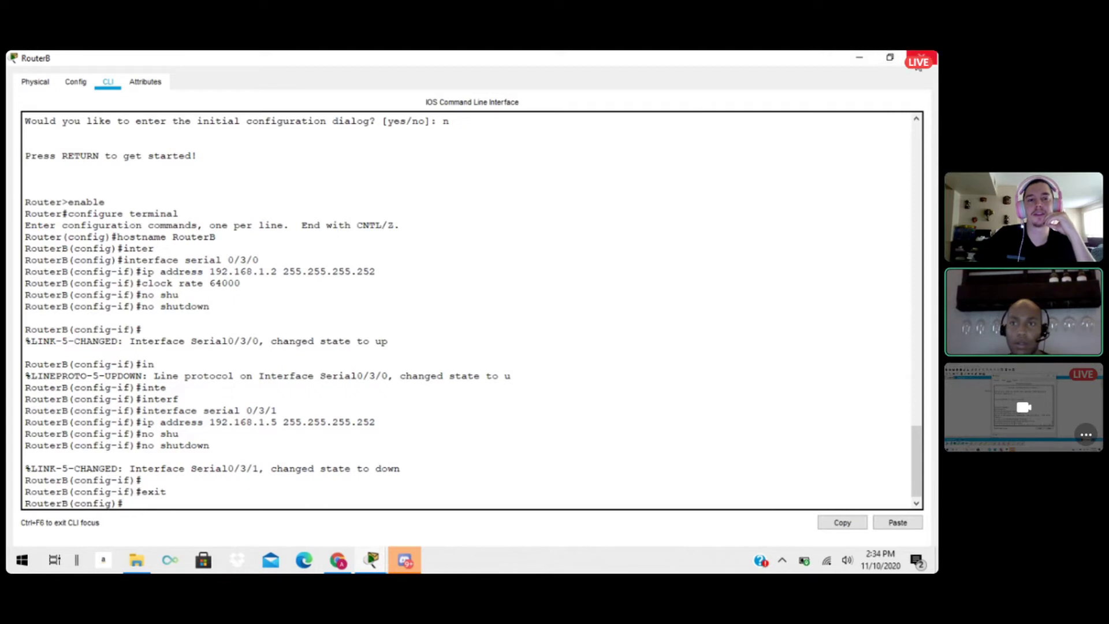
click(919, 57)
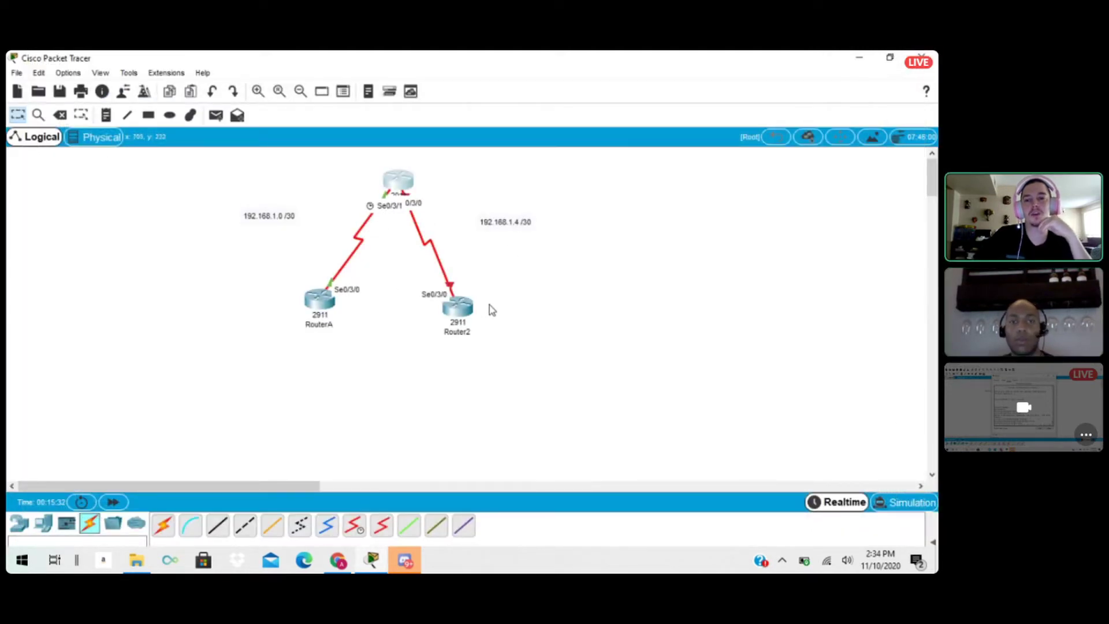
Open the configuration of Router2 and set both its hostname and display name to RouterC.
drag(461, 319, 462, 312)
click(462, 312)
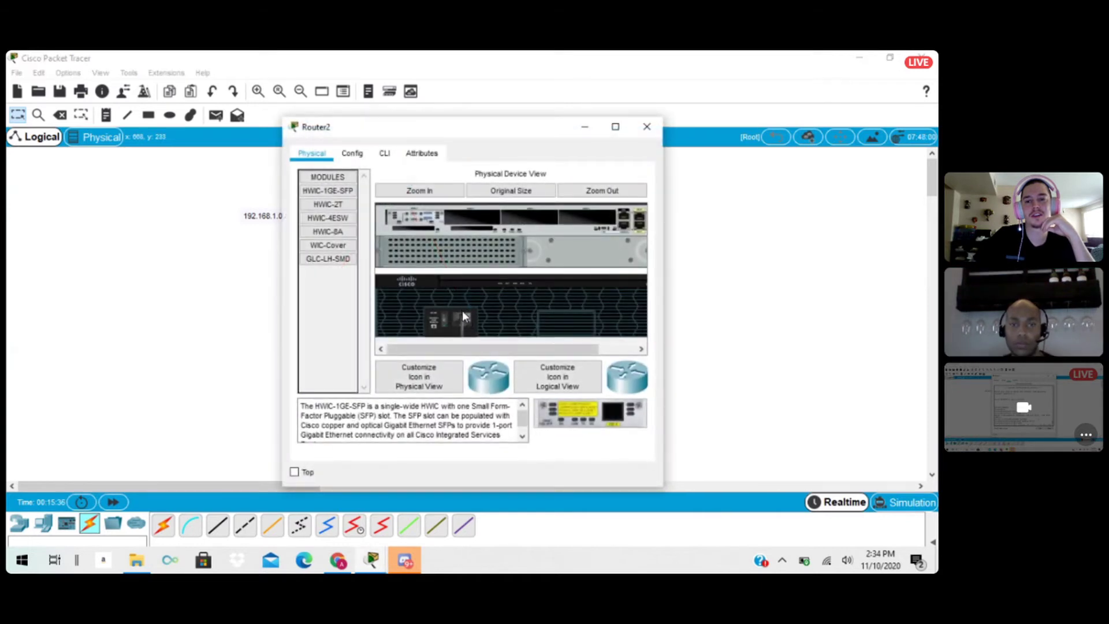
click(359, 161)
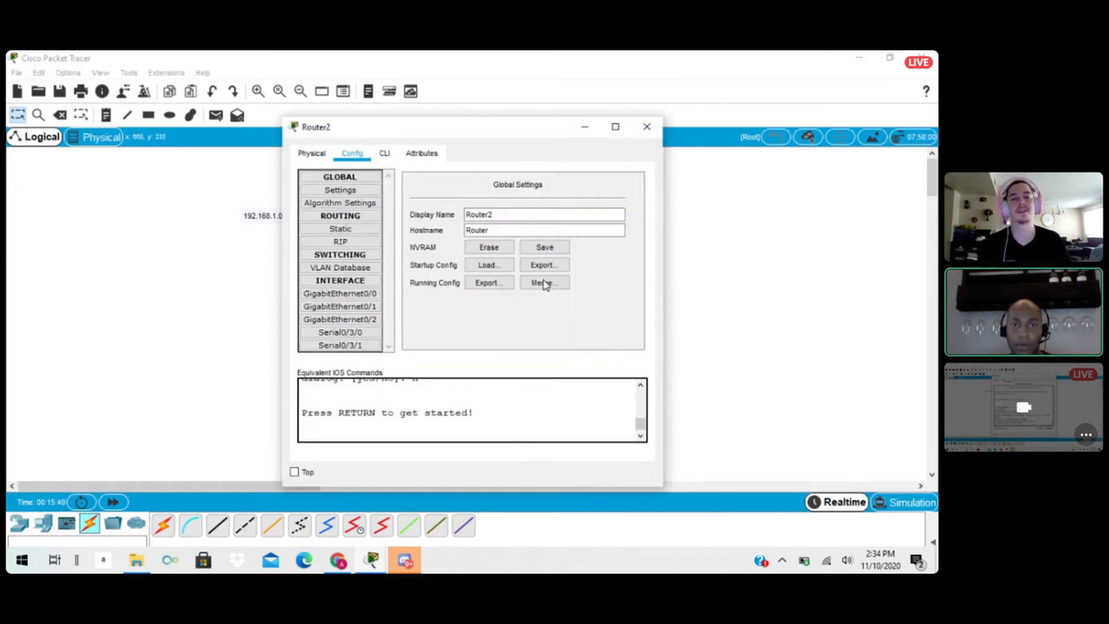
click(501, 229)
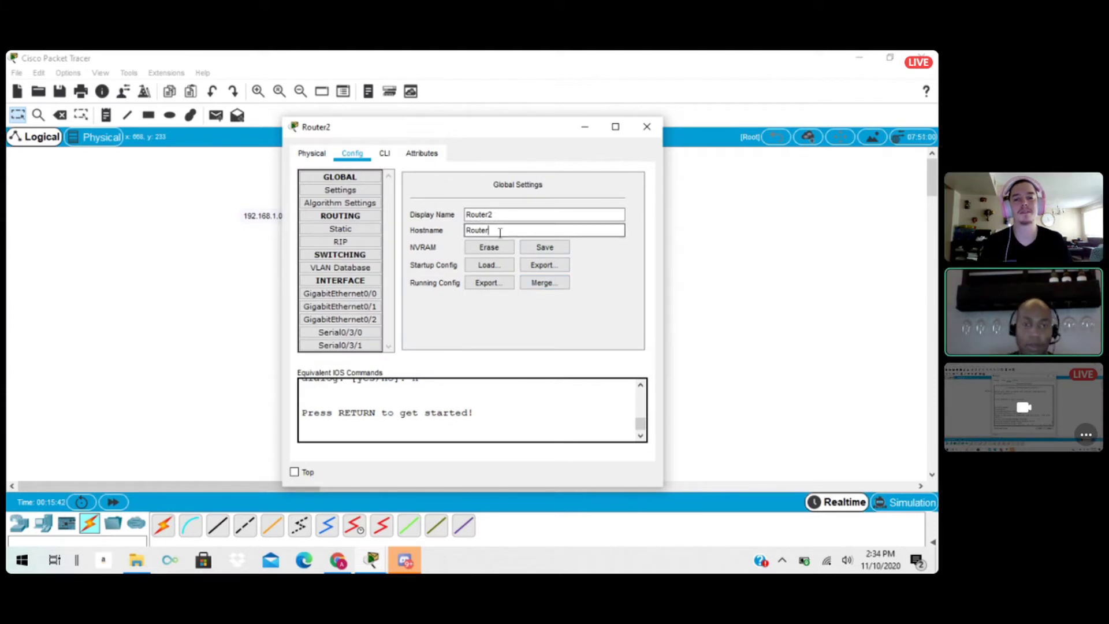
text(C)
drag(500, 231, 342, 230)
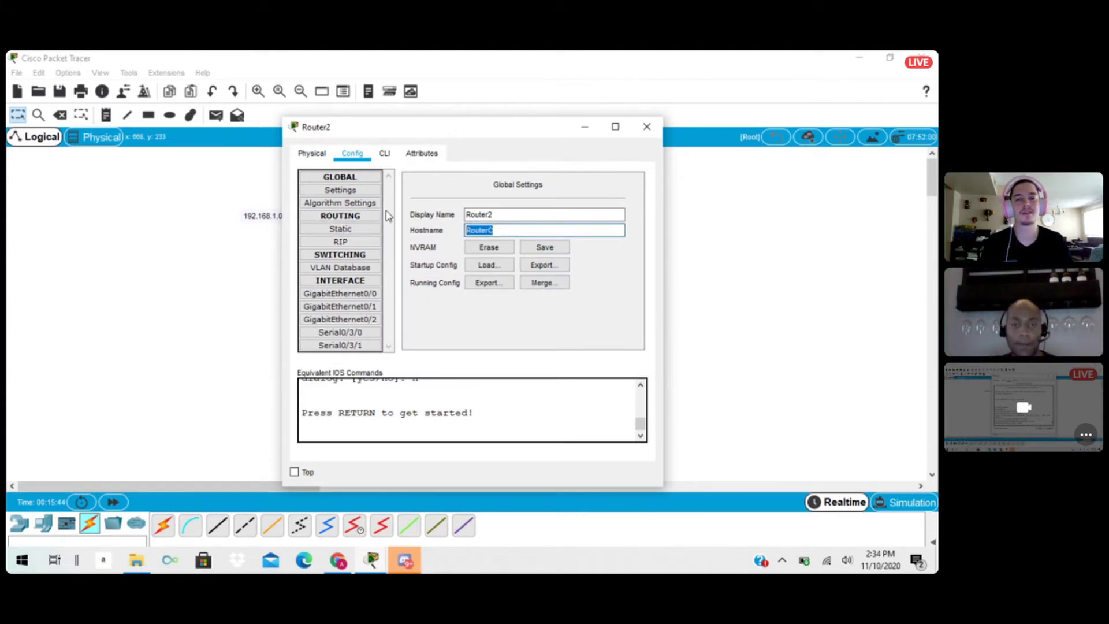
click(511, 213)
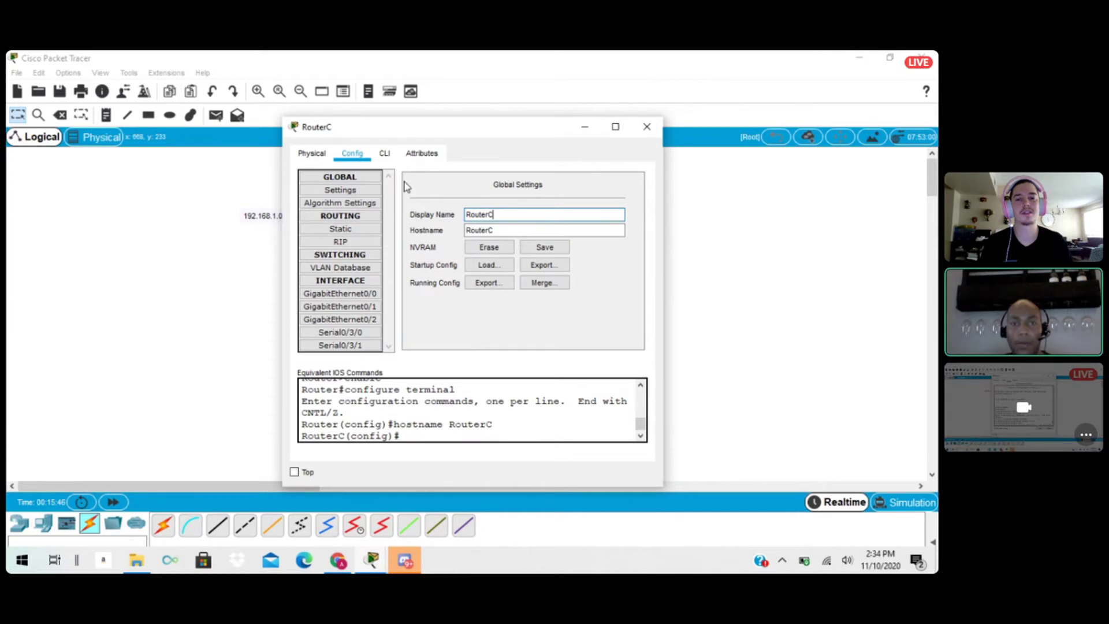
Open RouterC's command line and enter interface configuration mode for serial 0/3/0.
click(386, 155)
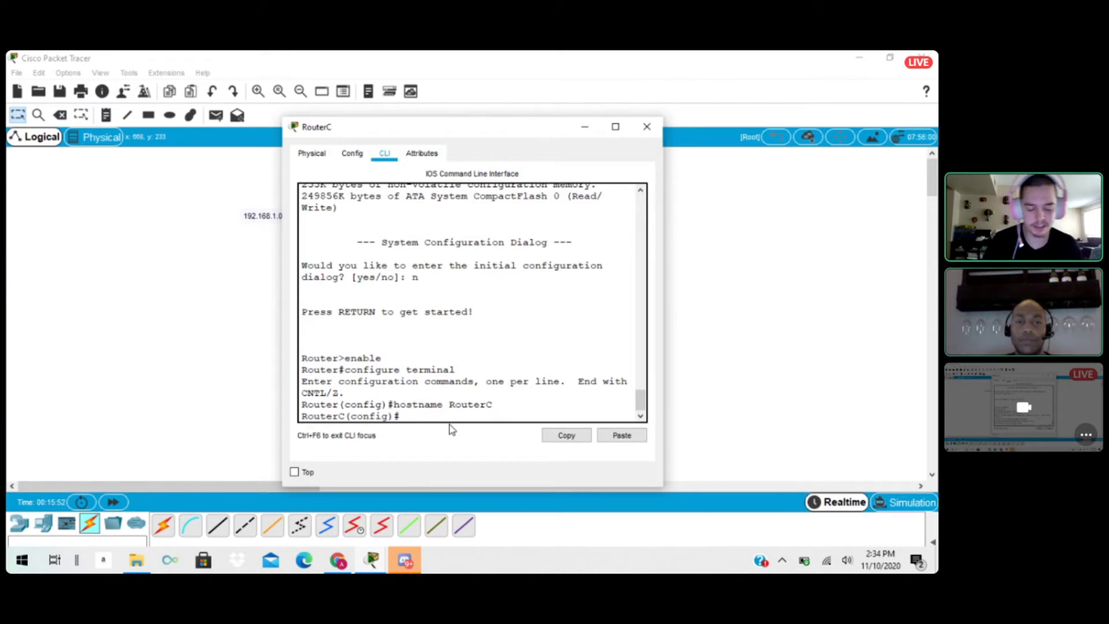
text(in)
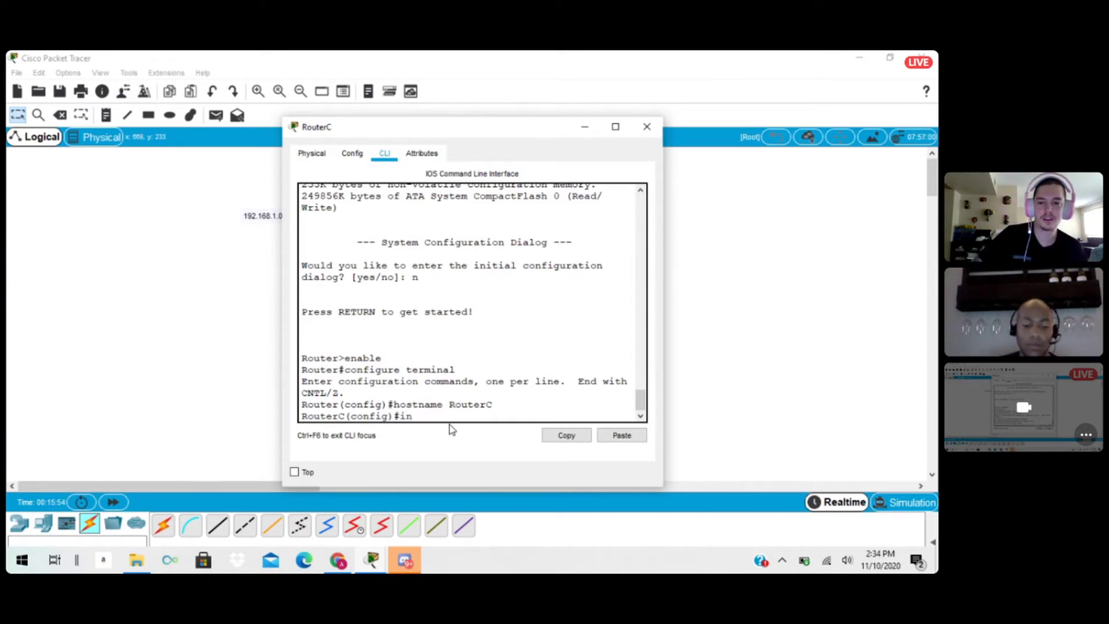
text(terface )
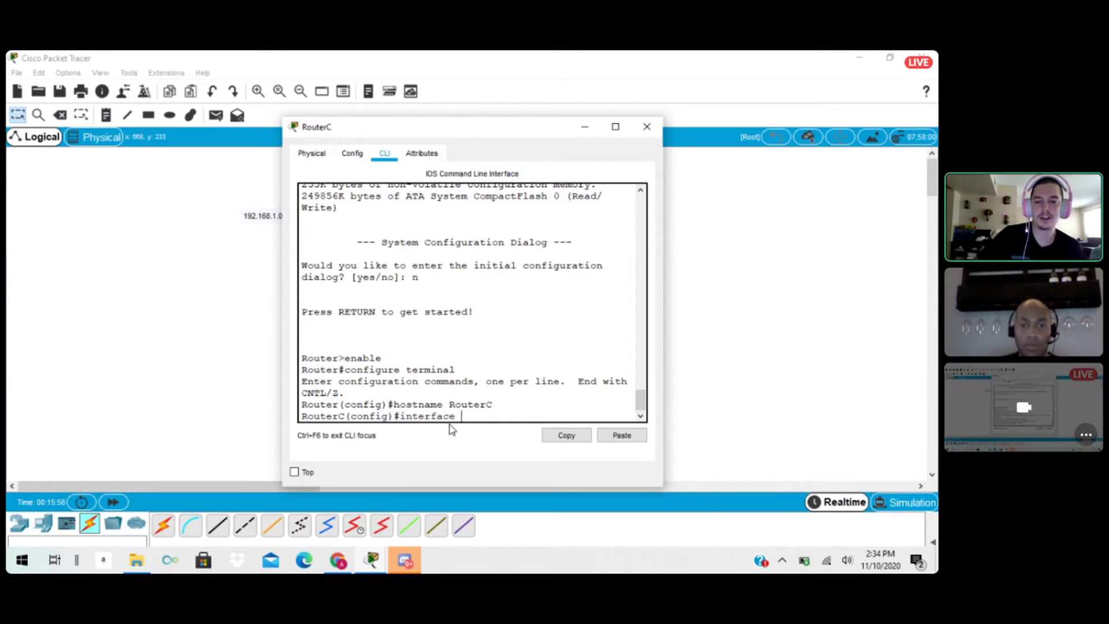
text(serial )
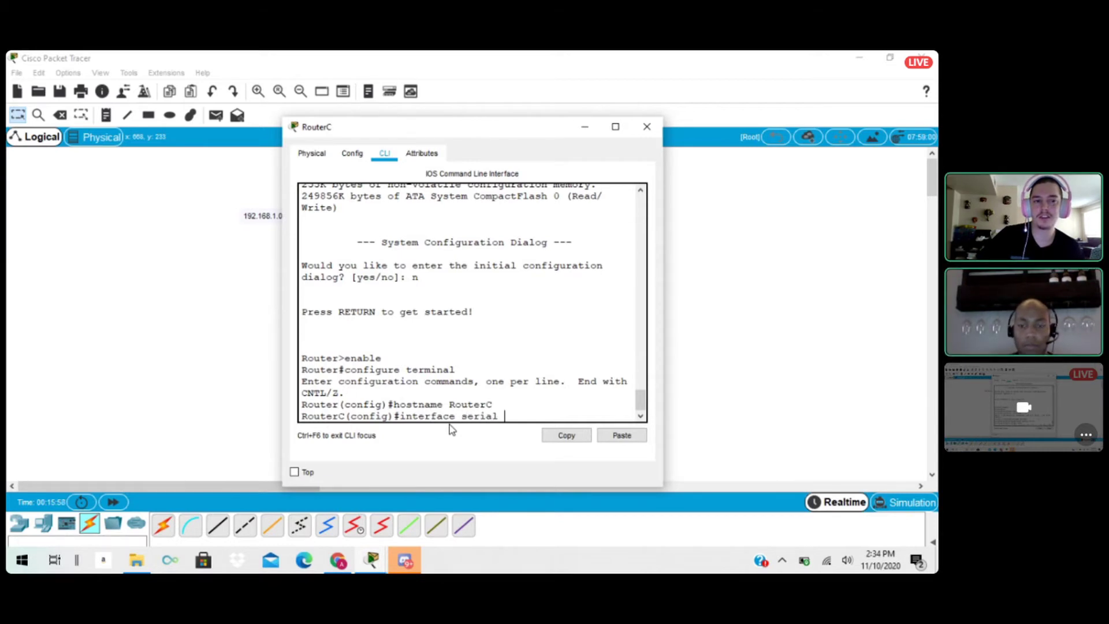
text(0/3)
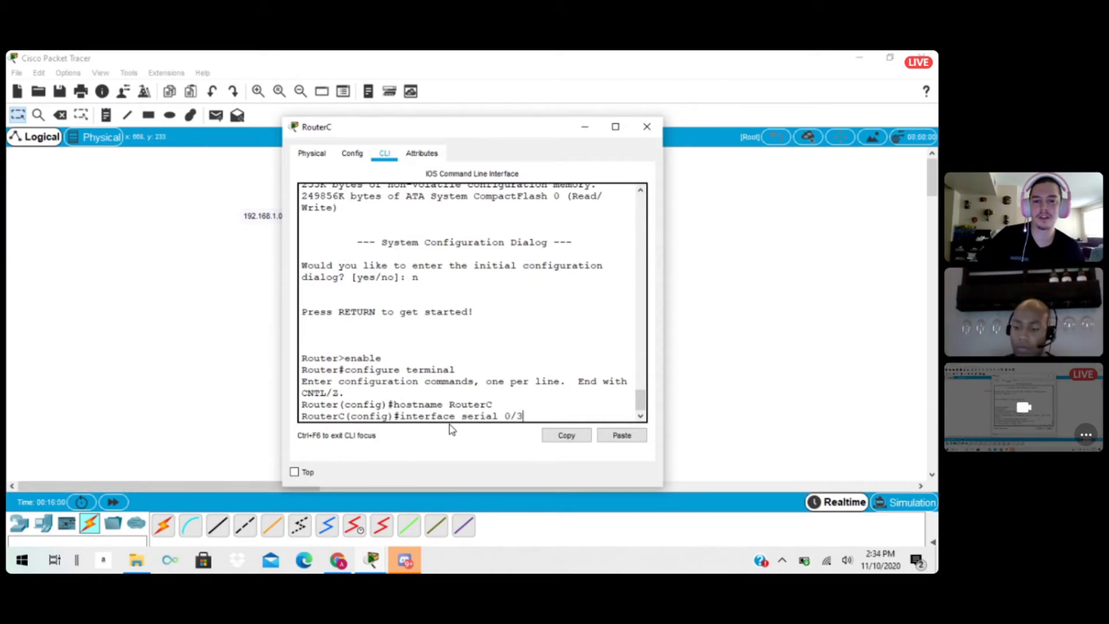
text(/0)
key(Return)
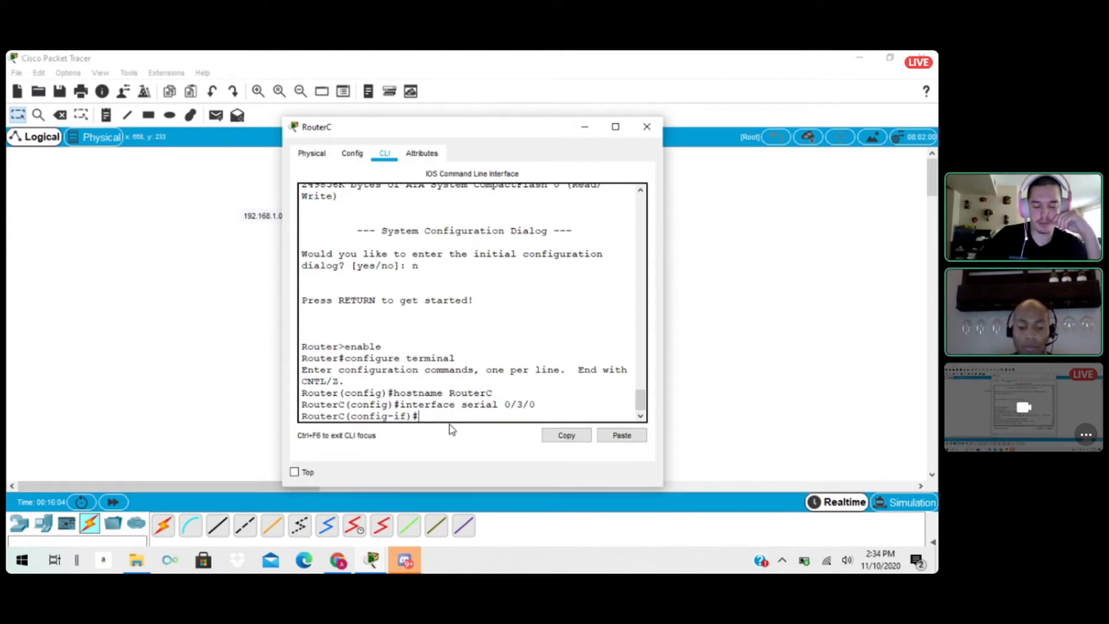
Assign IP address 192.168.1.6 with subnet mask 255.255.255.252 to RouterC's serial 0/3/0 interface.
text(ip add)
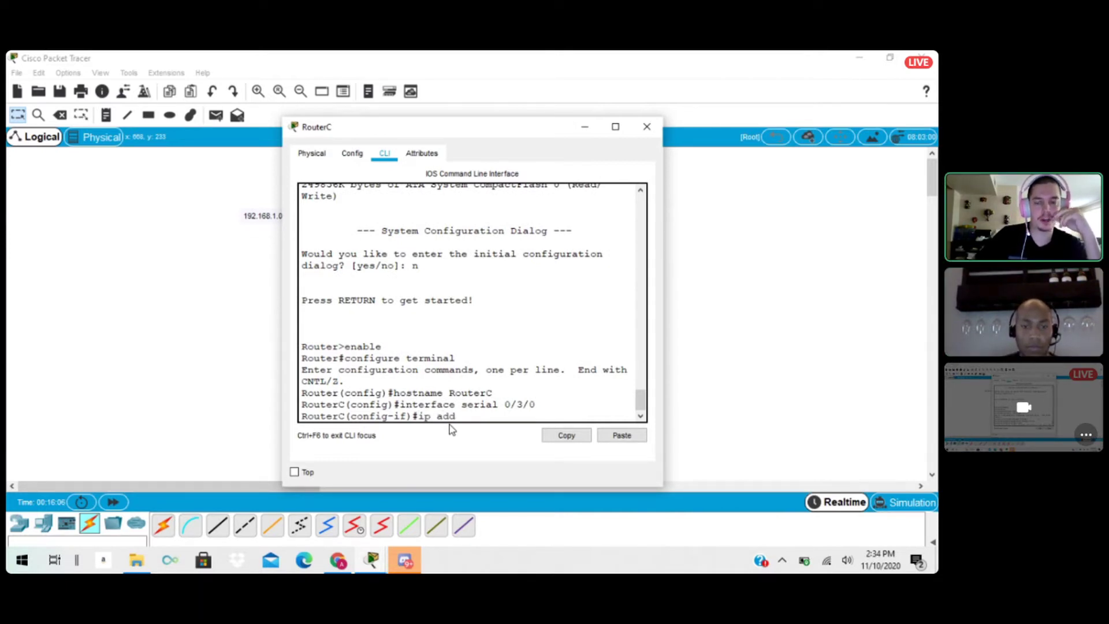
text(ress 192.1668.)
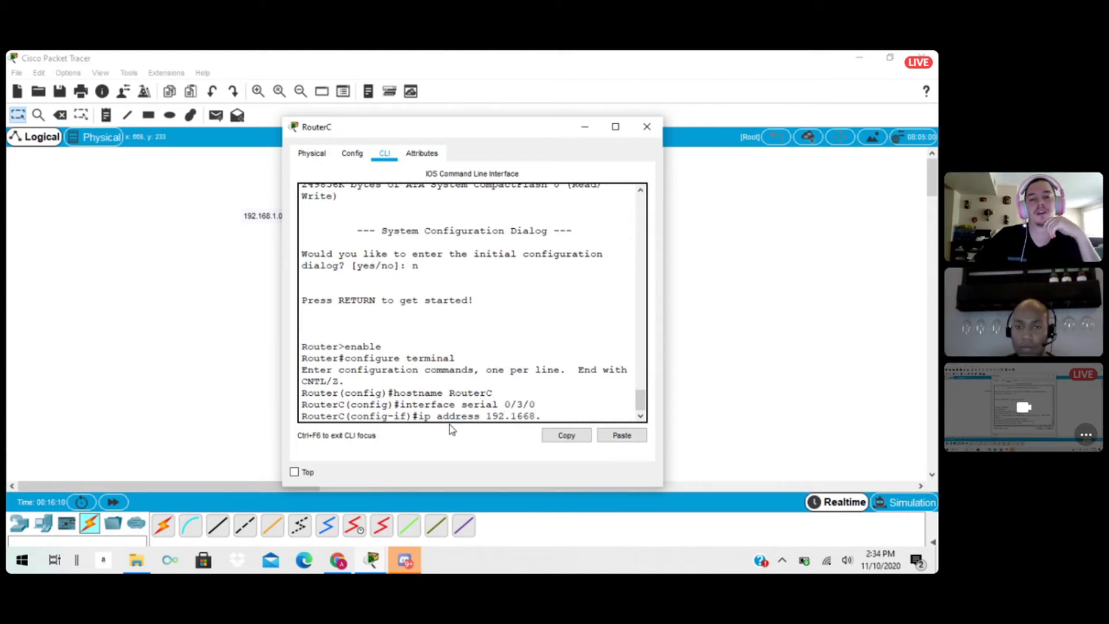
key(BackSpace)
key(BackSpace)
key(BackSpace)
text(8)
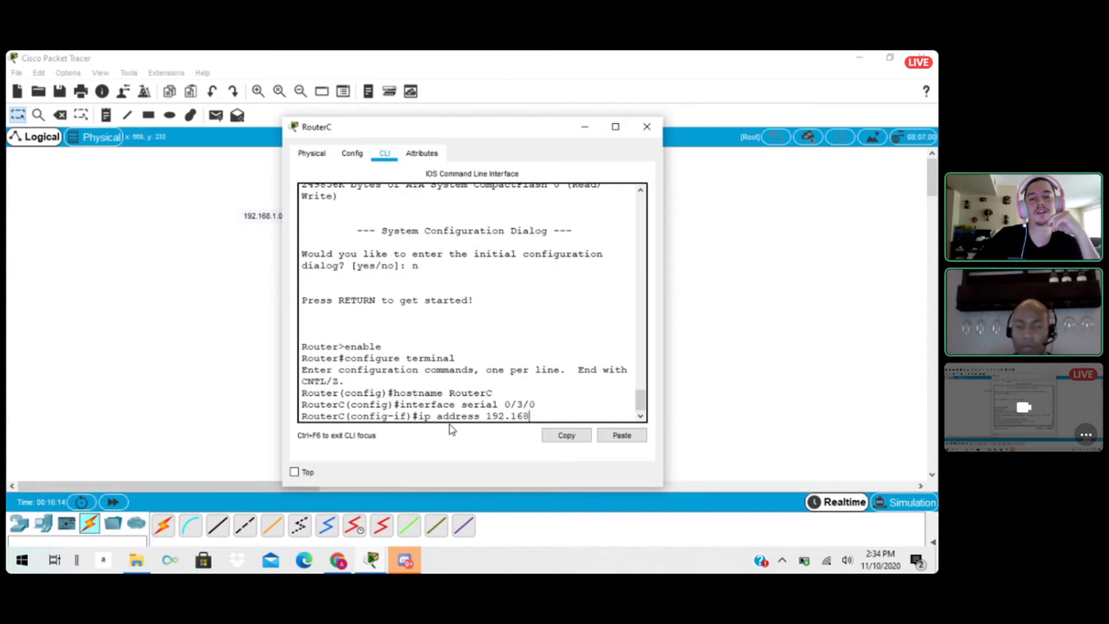
text(.1.6)
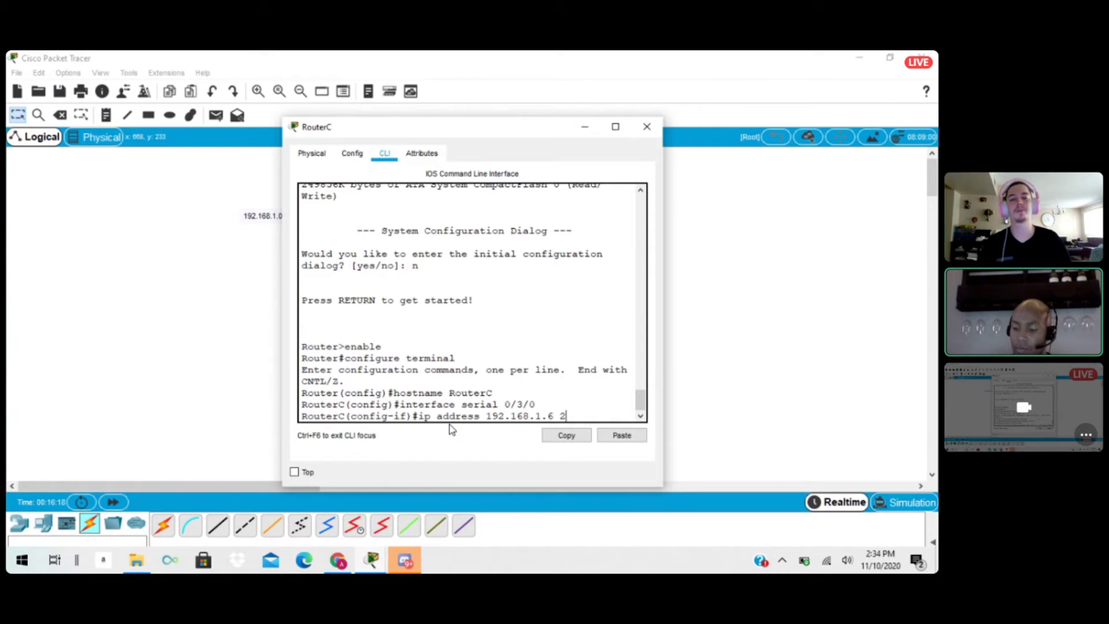
text( 255.25)
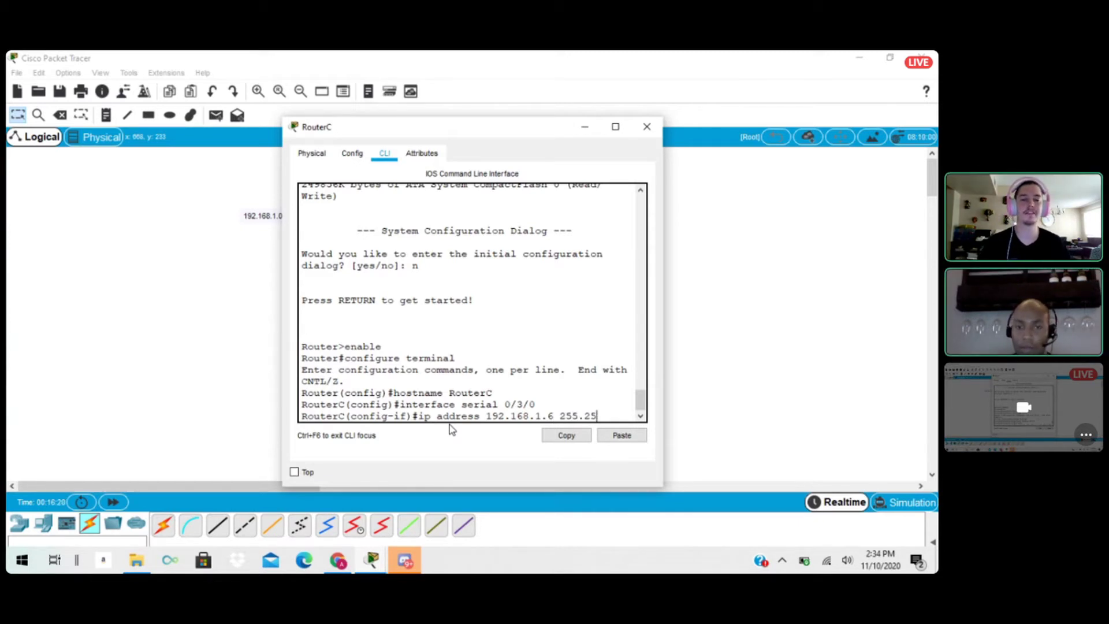
text(5.255.255)
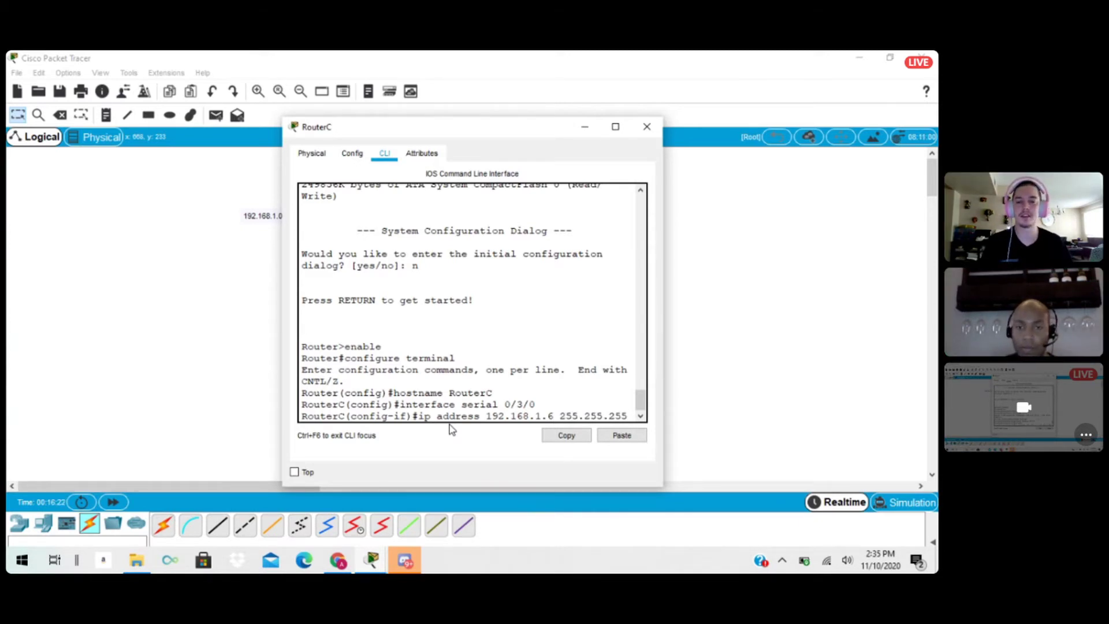
text(2)
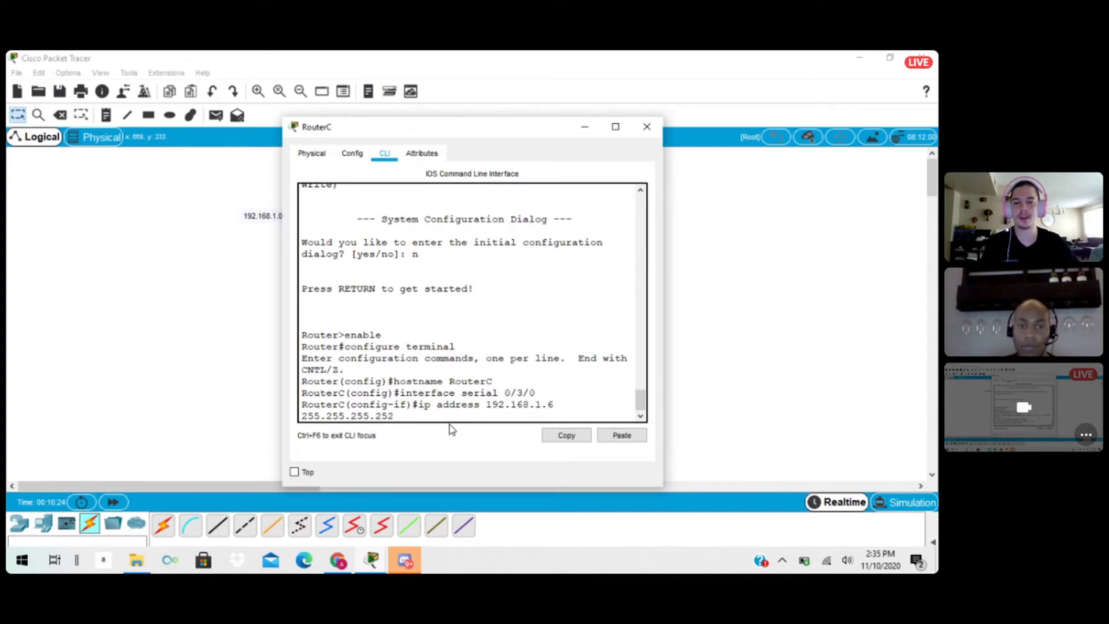
key(Return)
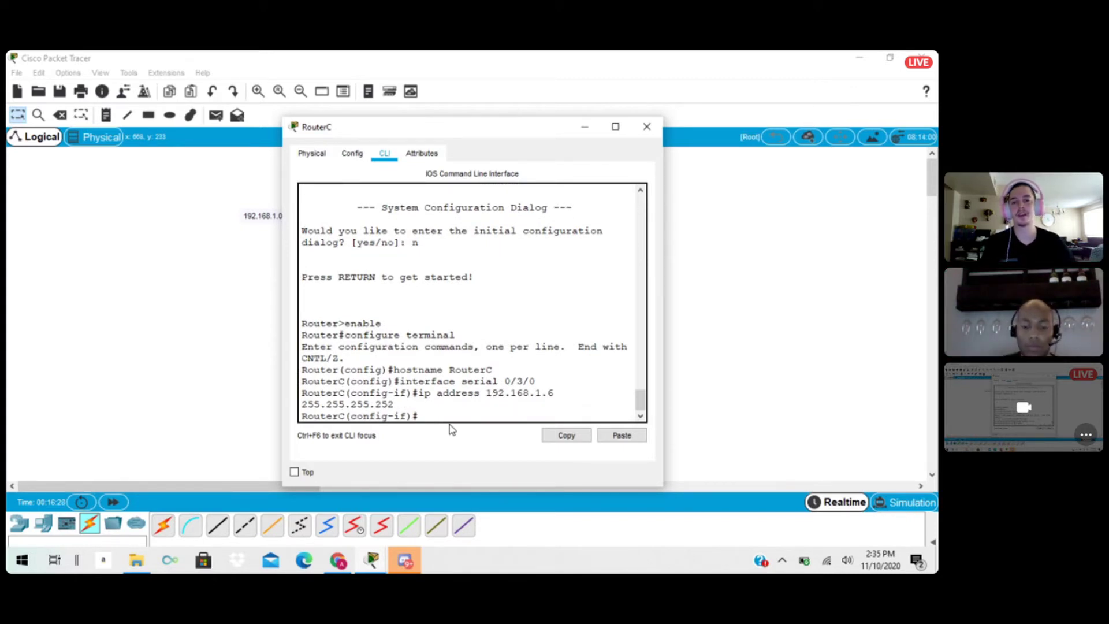
Enable RouterC's serial 0/3/0 interface with no shutdown and move the router window aside to uncover the topology.
text(no sh)
key(Tab)
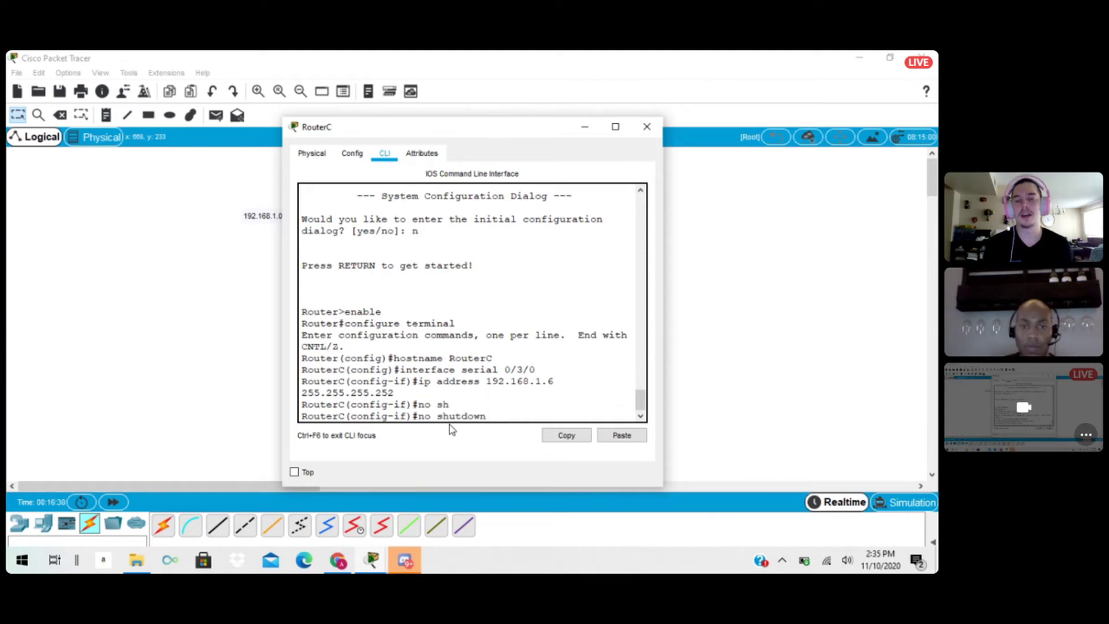
key(Return)
key(Return)
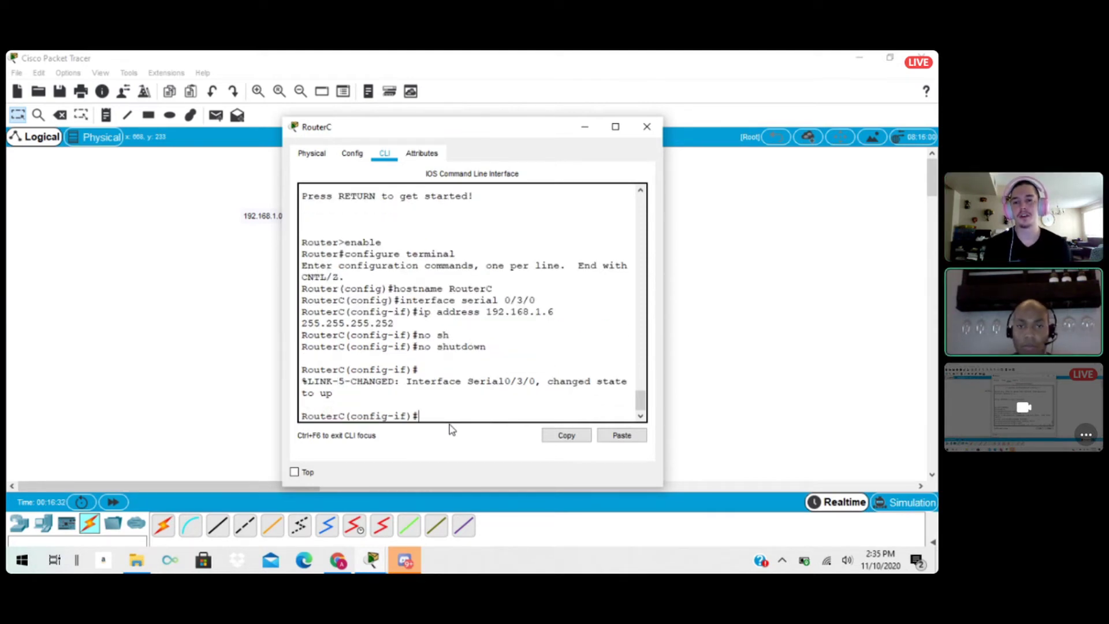
drag(505, 132, 742, 134)
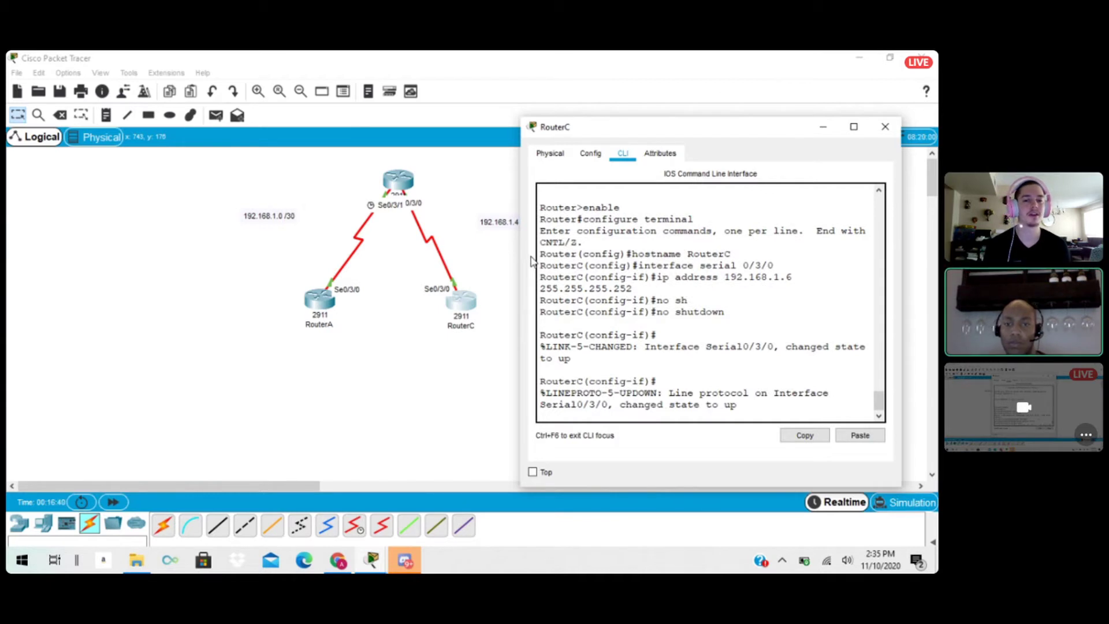
key(Return)
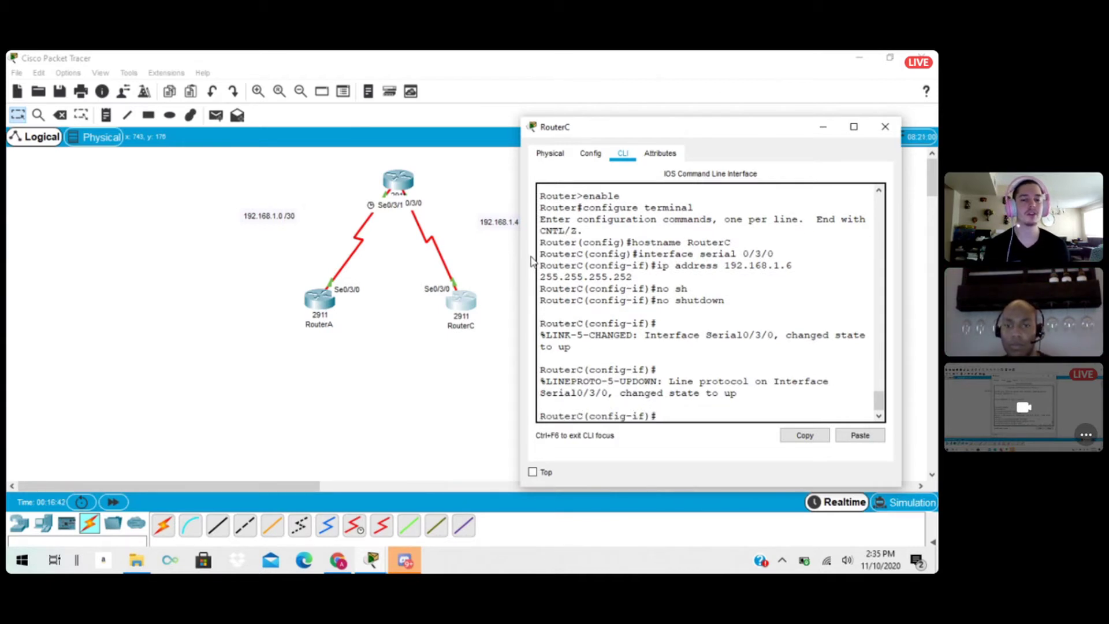
Create the loopback 1 interface on RouterC and enter its configuration mode.
text(inter)
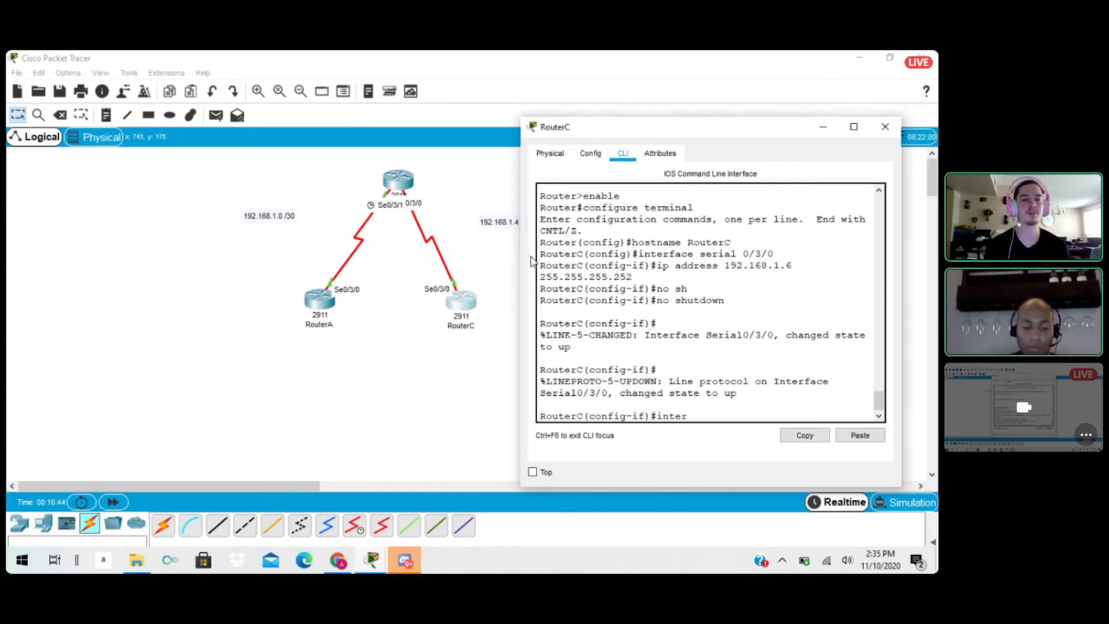
text(face )
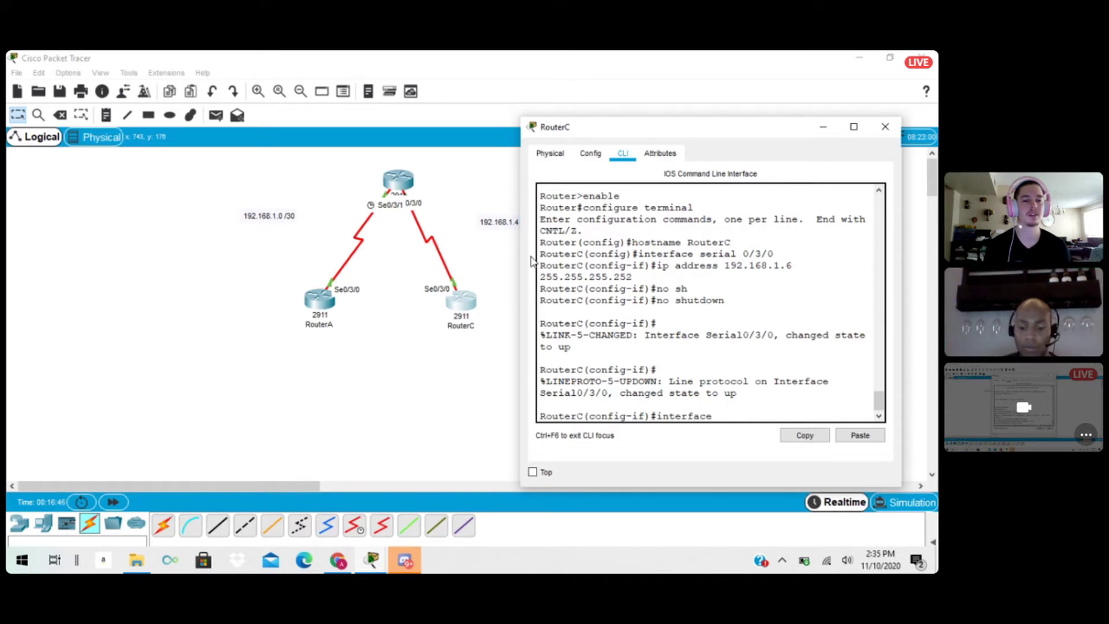
text(loopback)
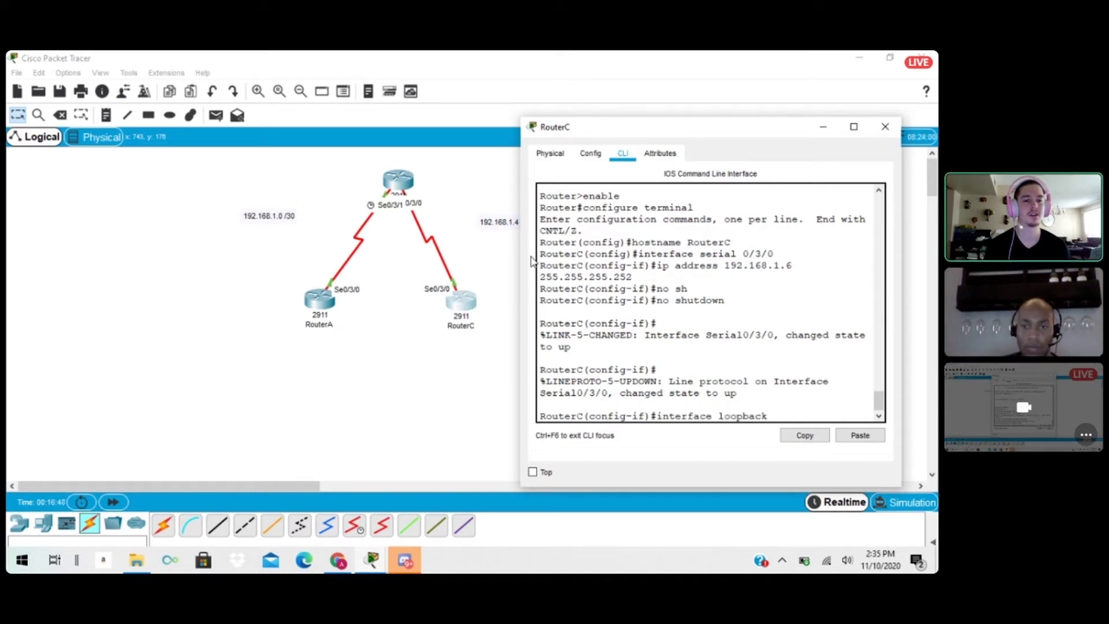
text( 0)
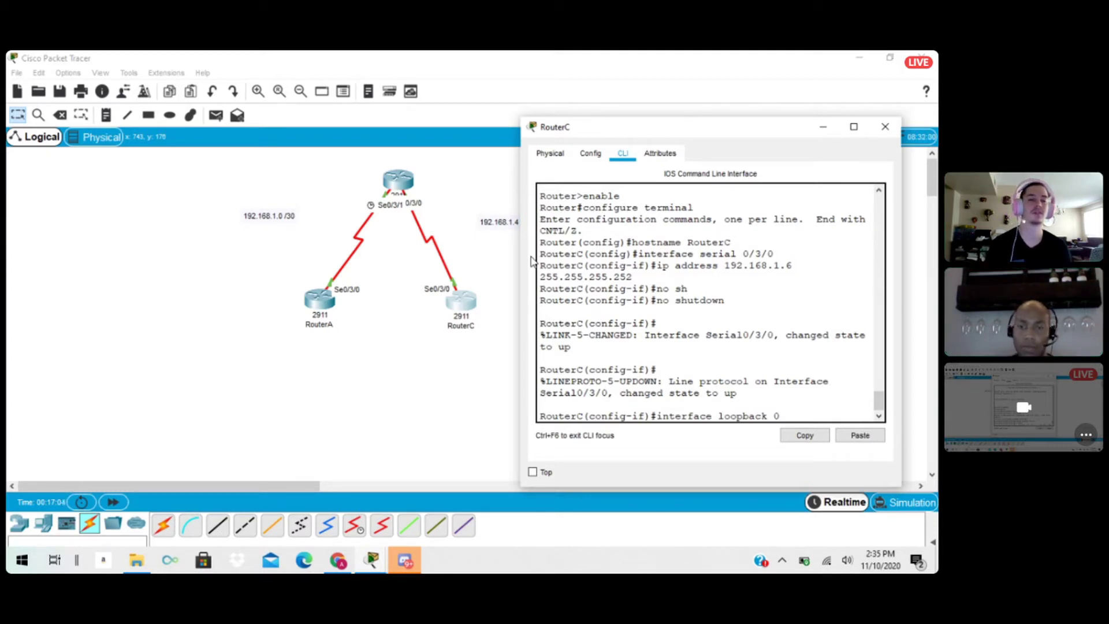
key(BackSpace)
text(1)
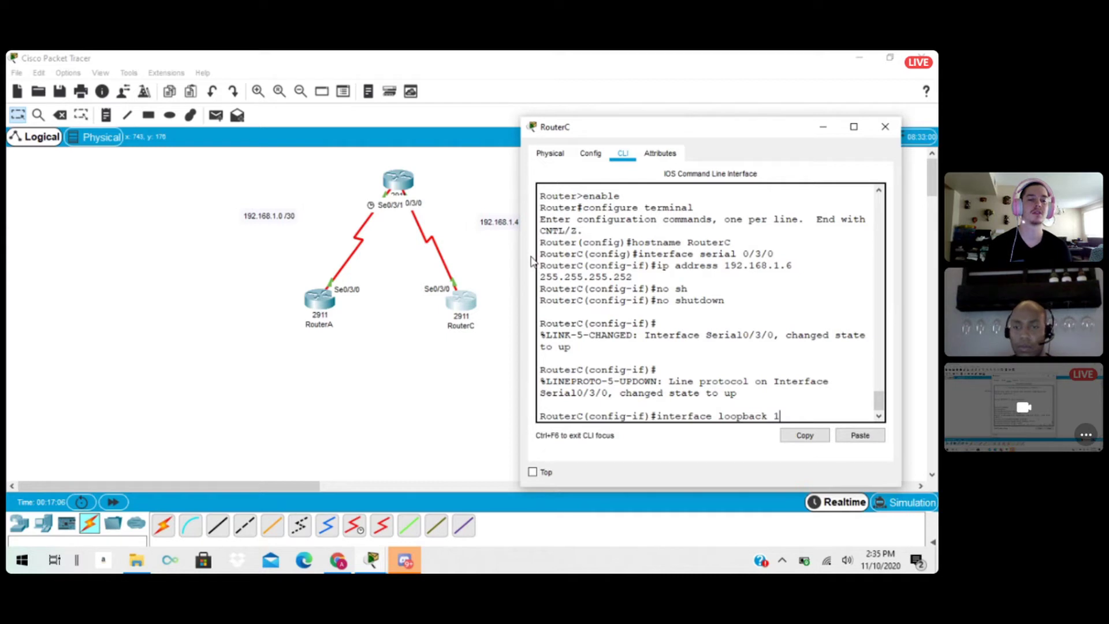
key(Return)
key(Return)
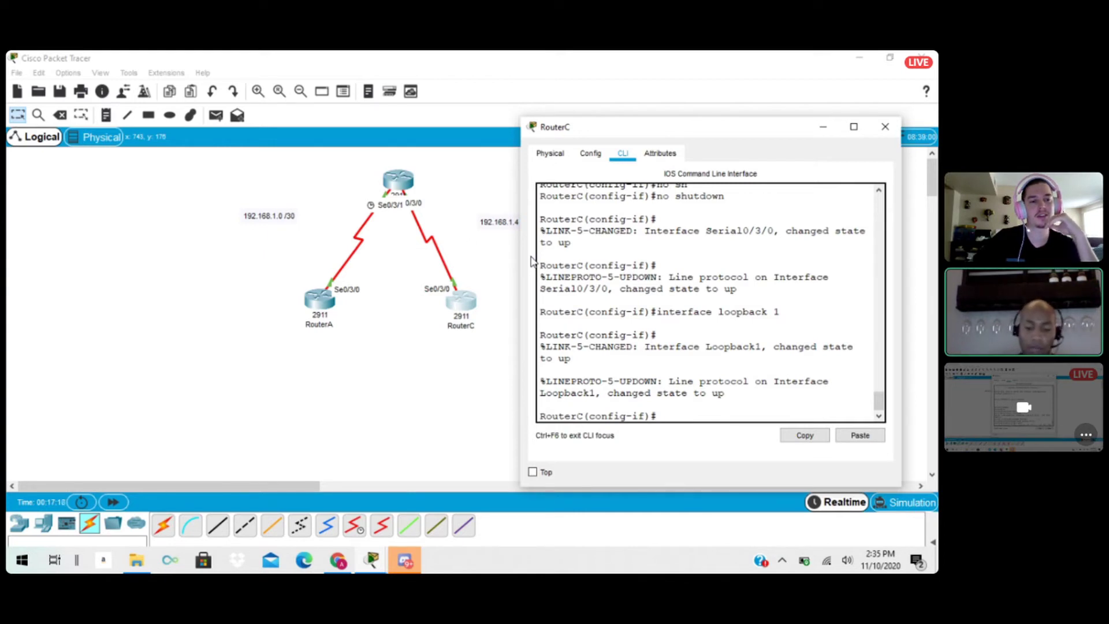
Assign IP address 192.168.1.13 with subnet mask 255.255.255.252 to RouterC's loopback 1 and exit to global configuration mode.
text(ip)
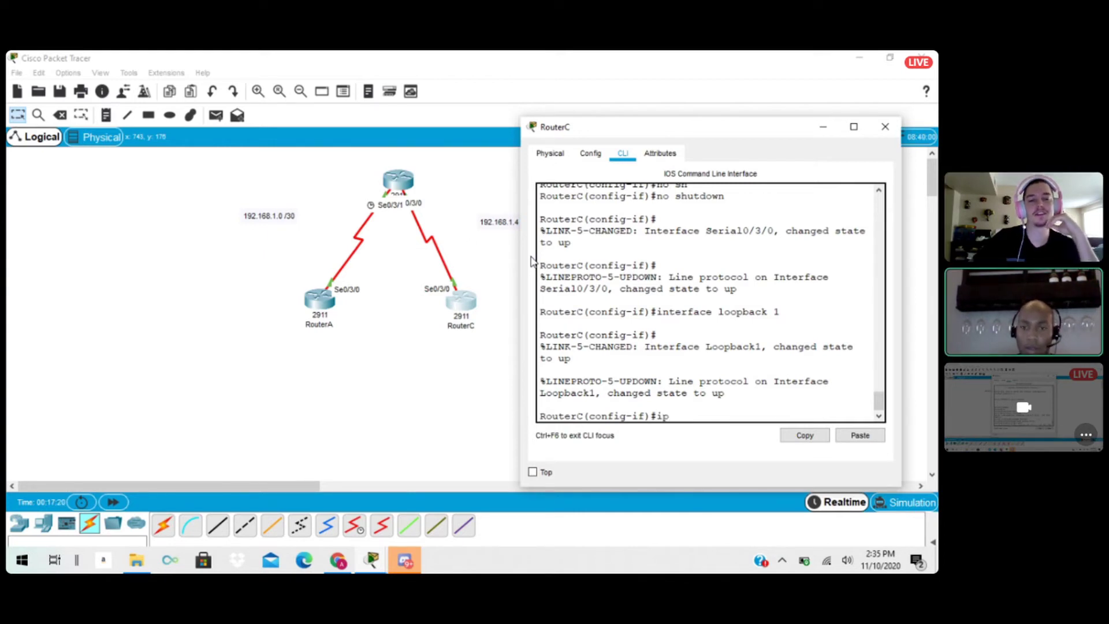
text( address)
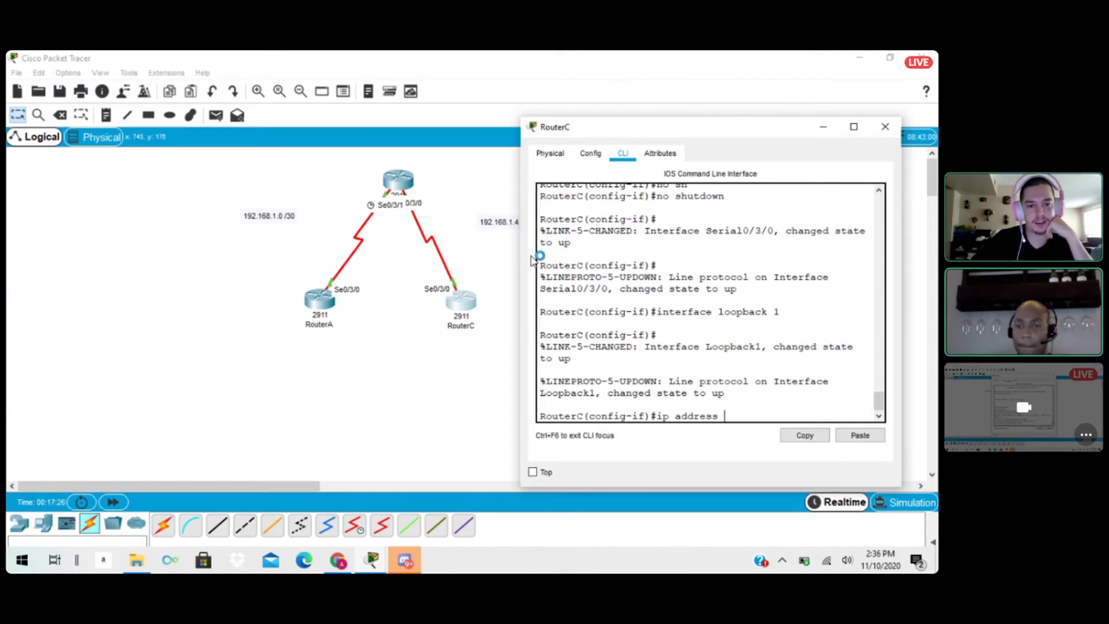
text( 192.)
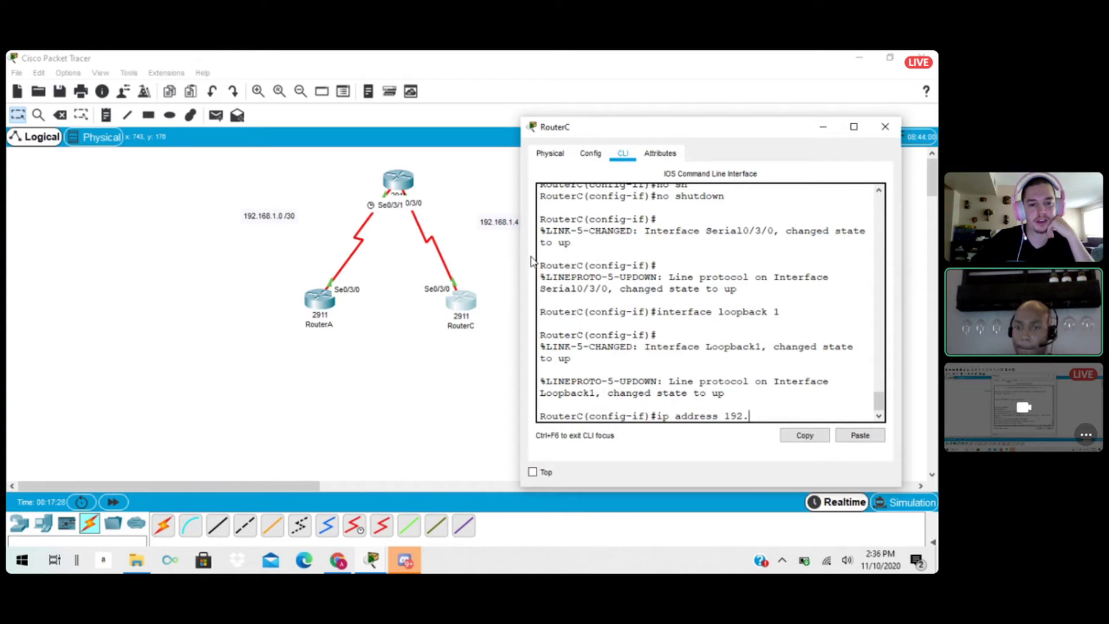
text(168.)
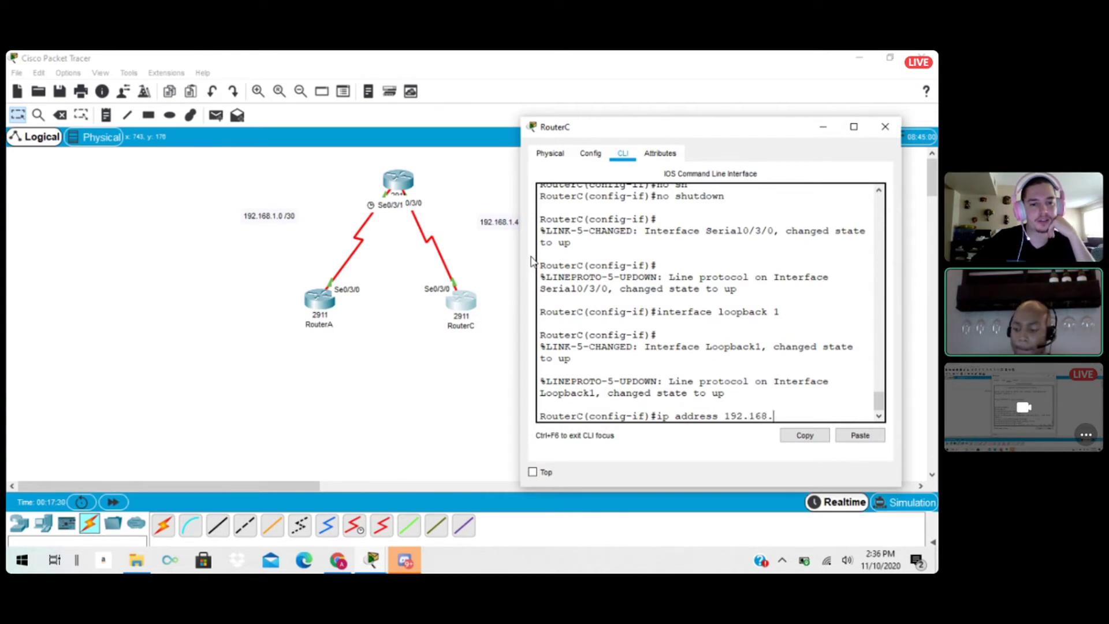
text(1)
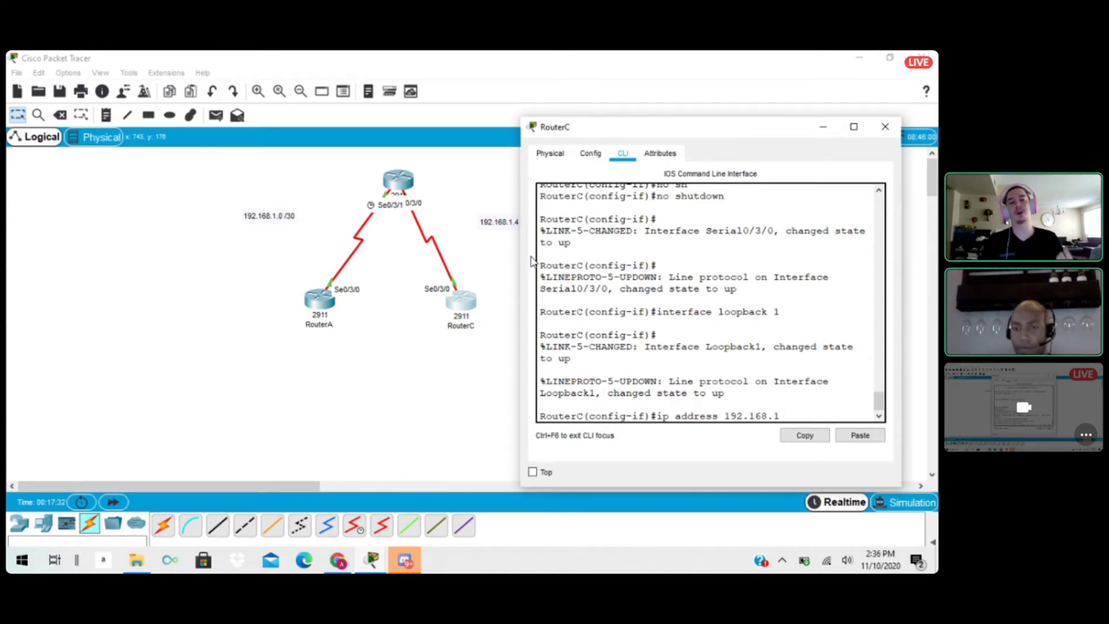
text(.1)
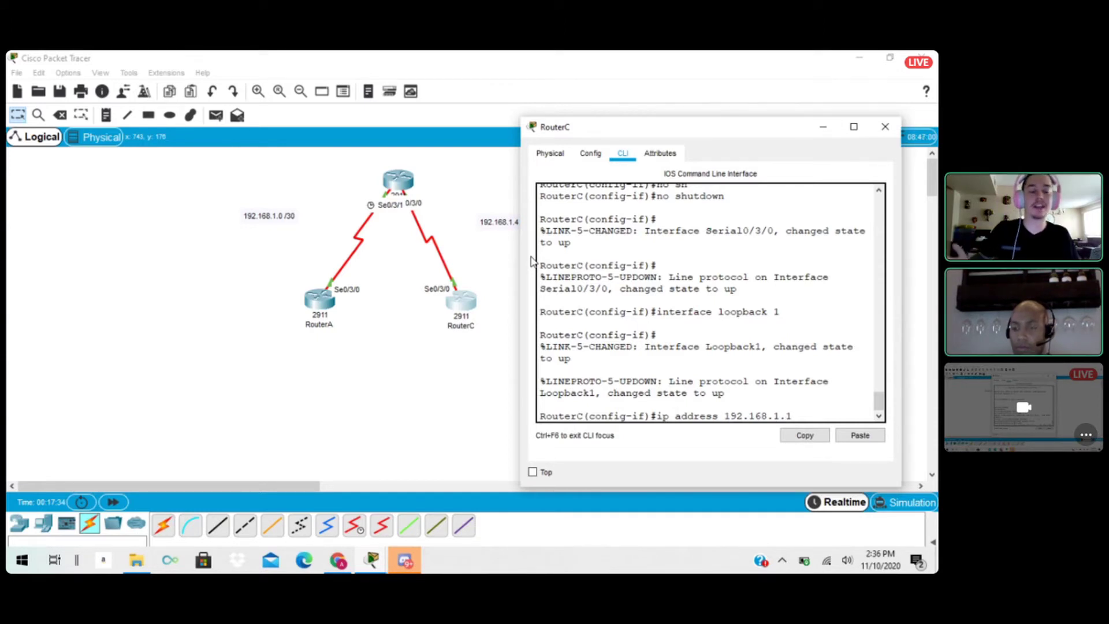
text(2)
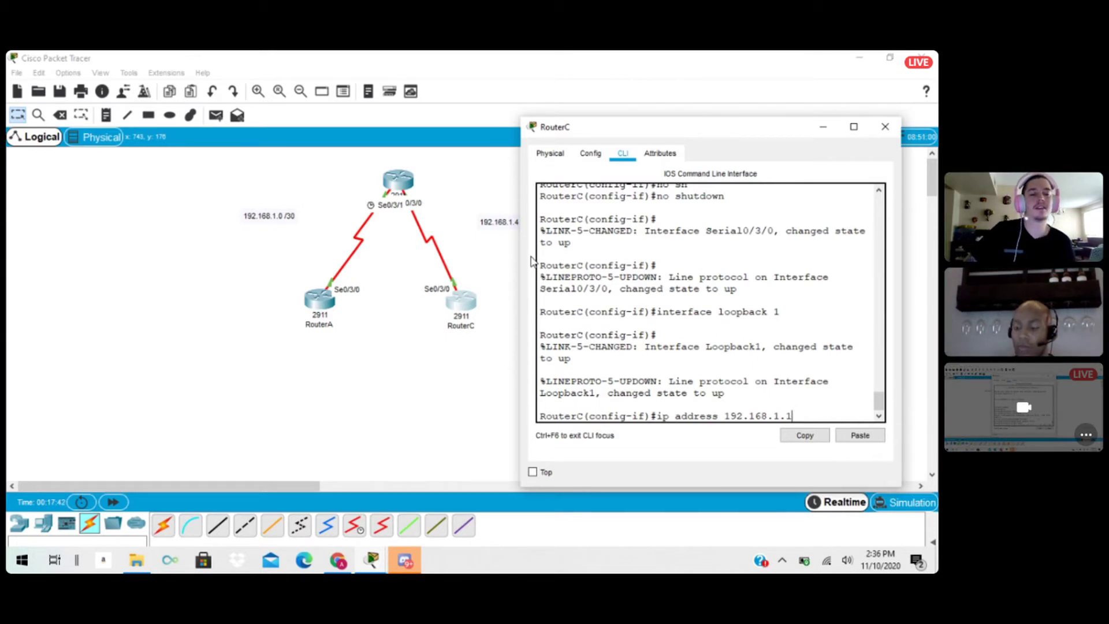
text(3)
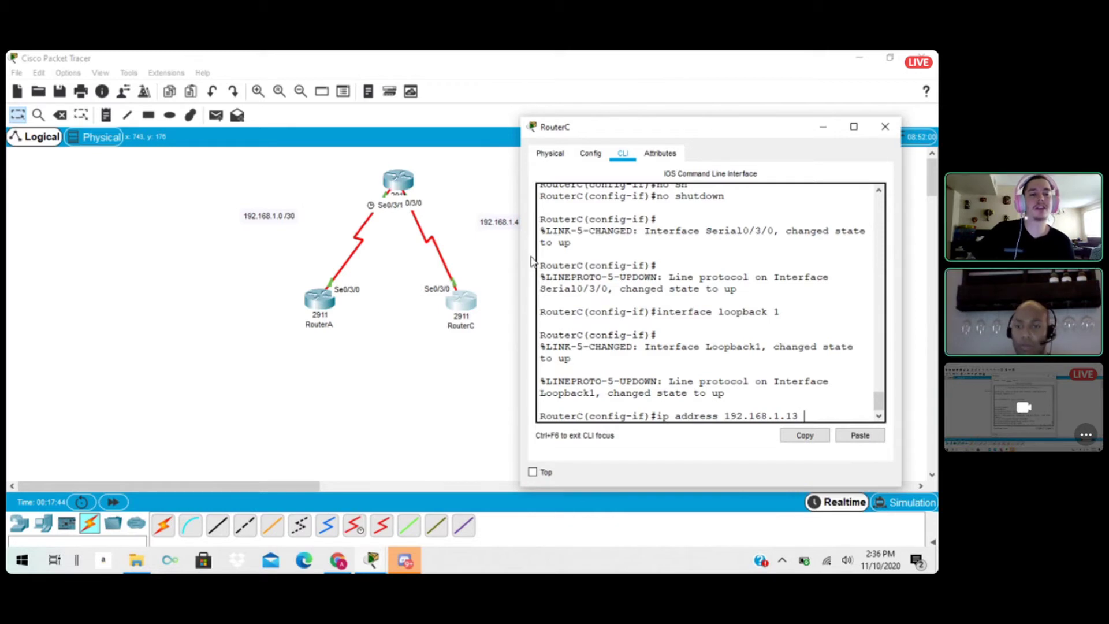
text( 255)
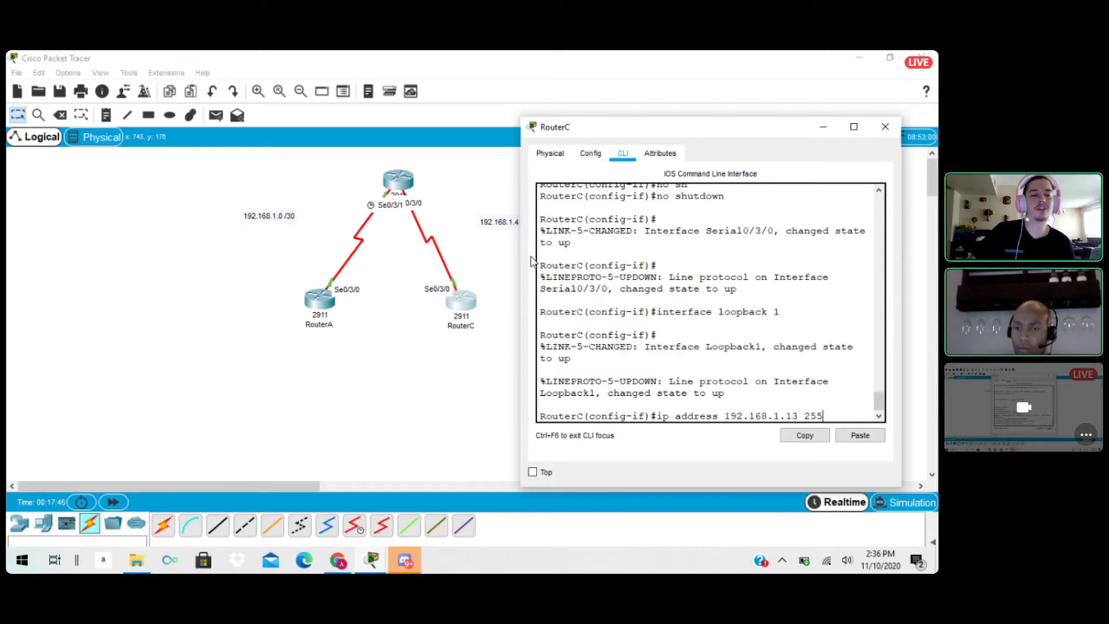
text(.255.)
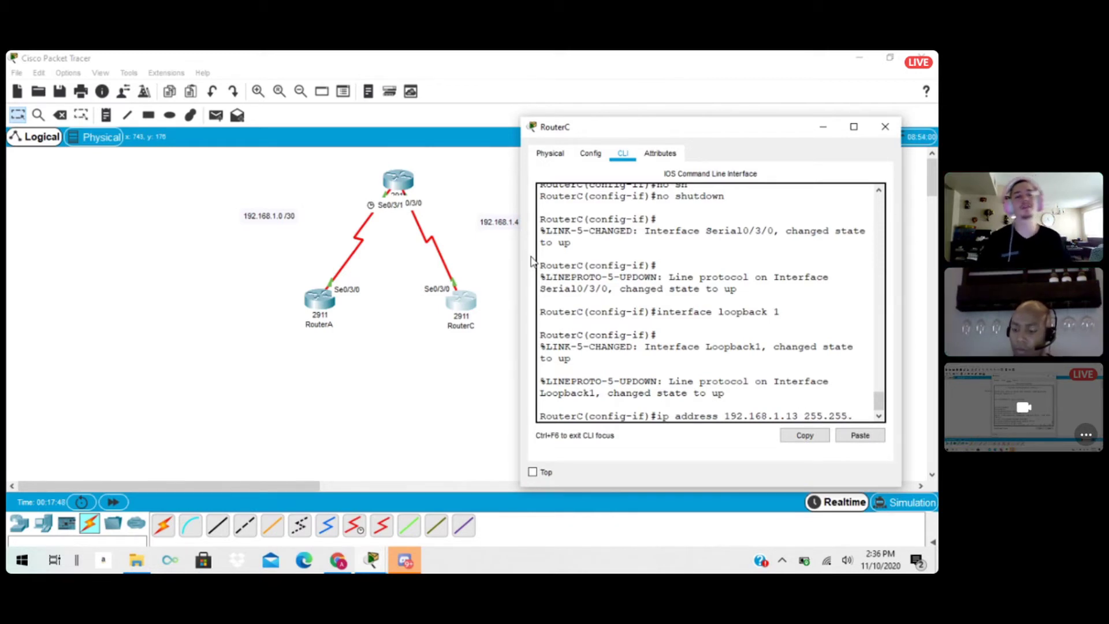
text(255.252)
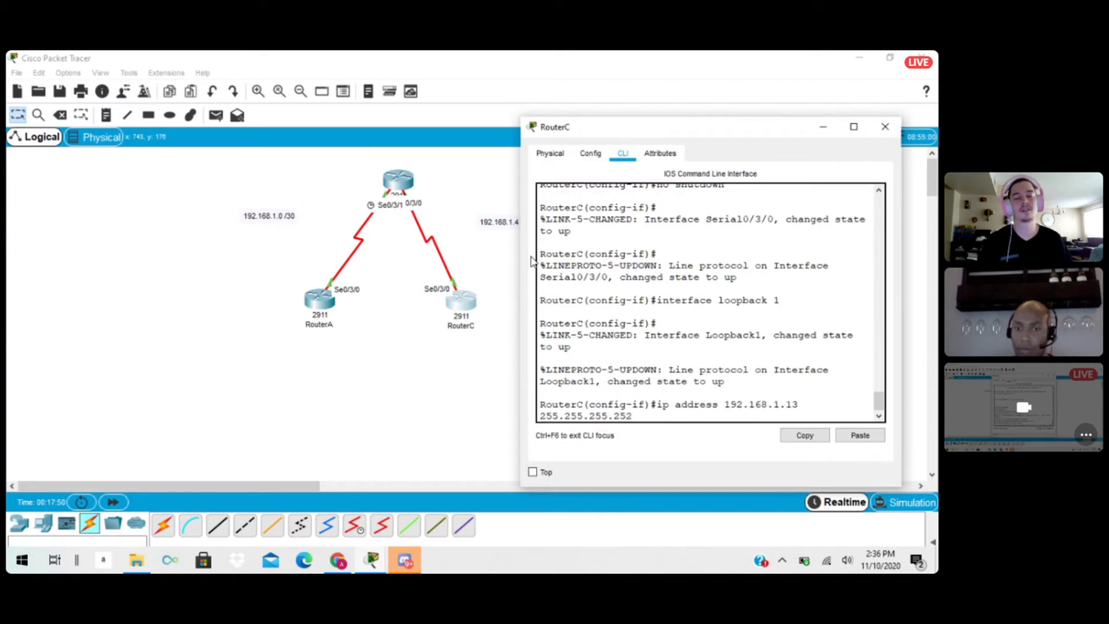
key(Return)
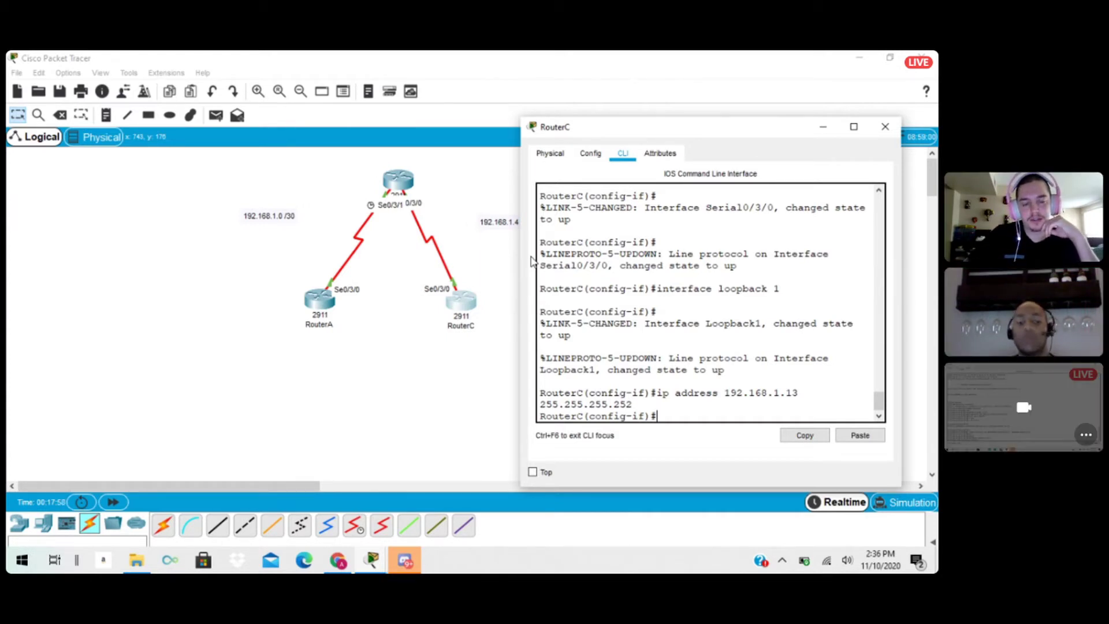
text(exit)
key(Return)
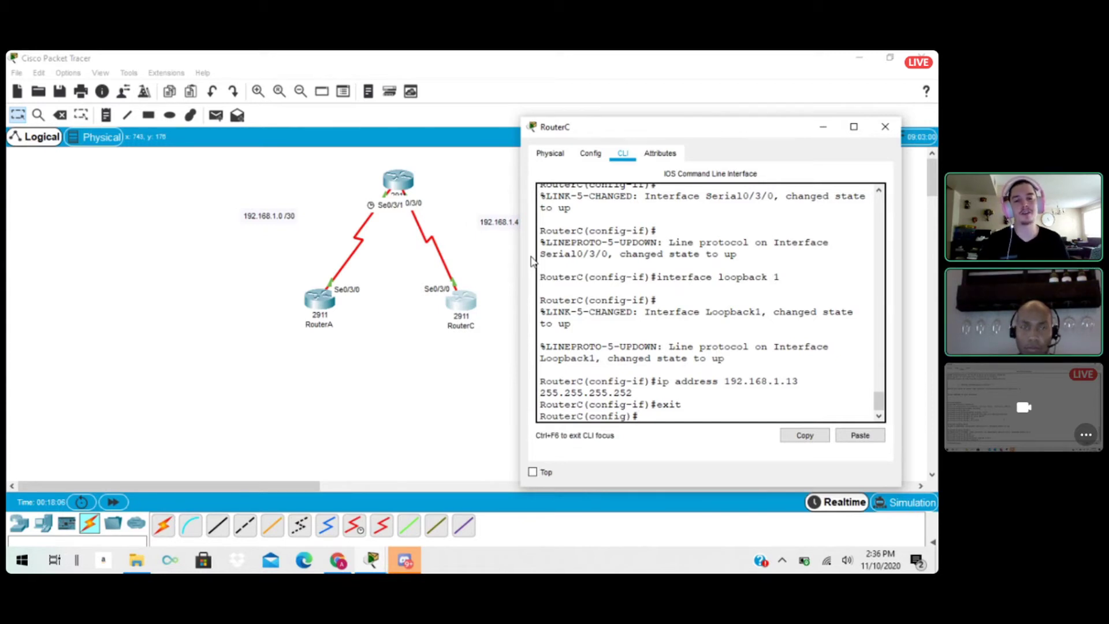
Write the username command for a local account named hungariannerd on RouterC, including the account password.
text(us)
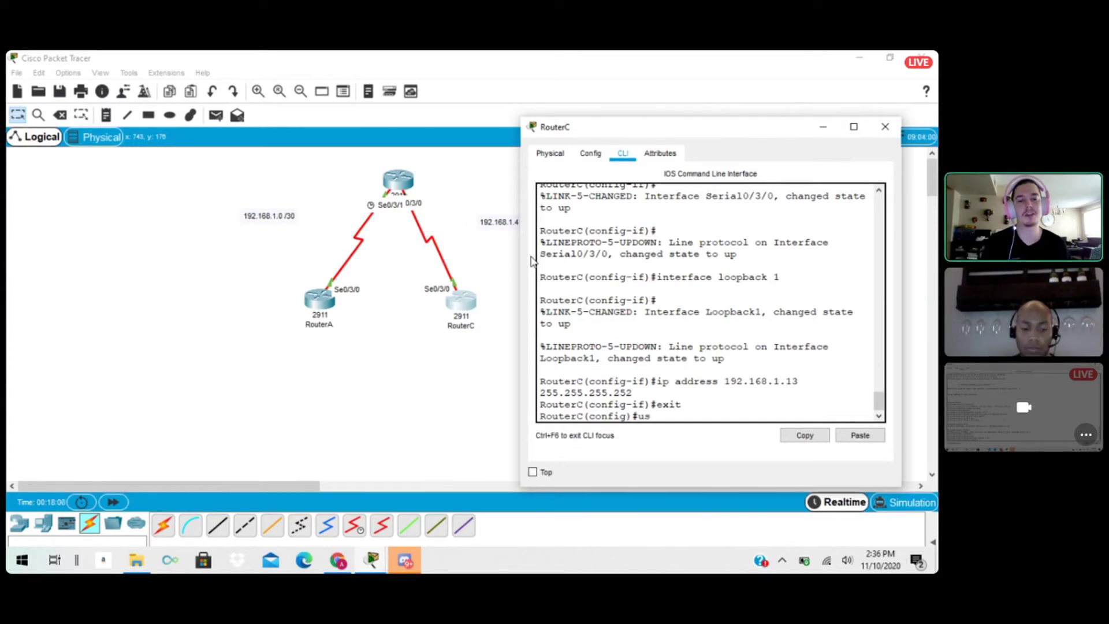
text(ername )
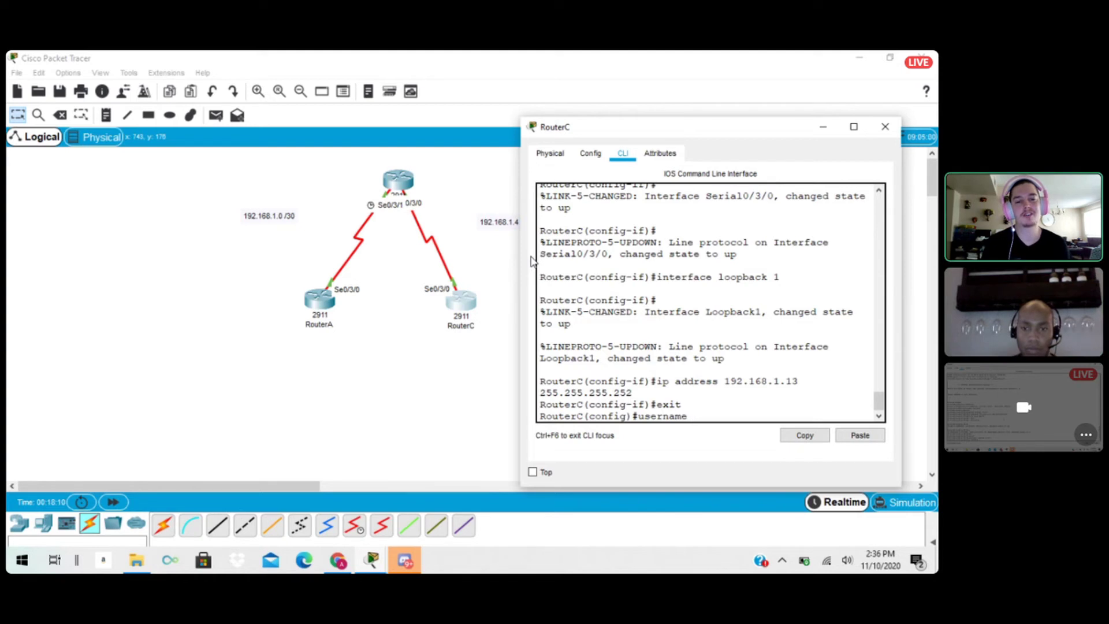
text(hun)
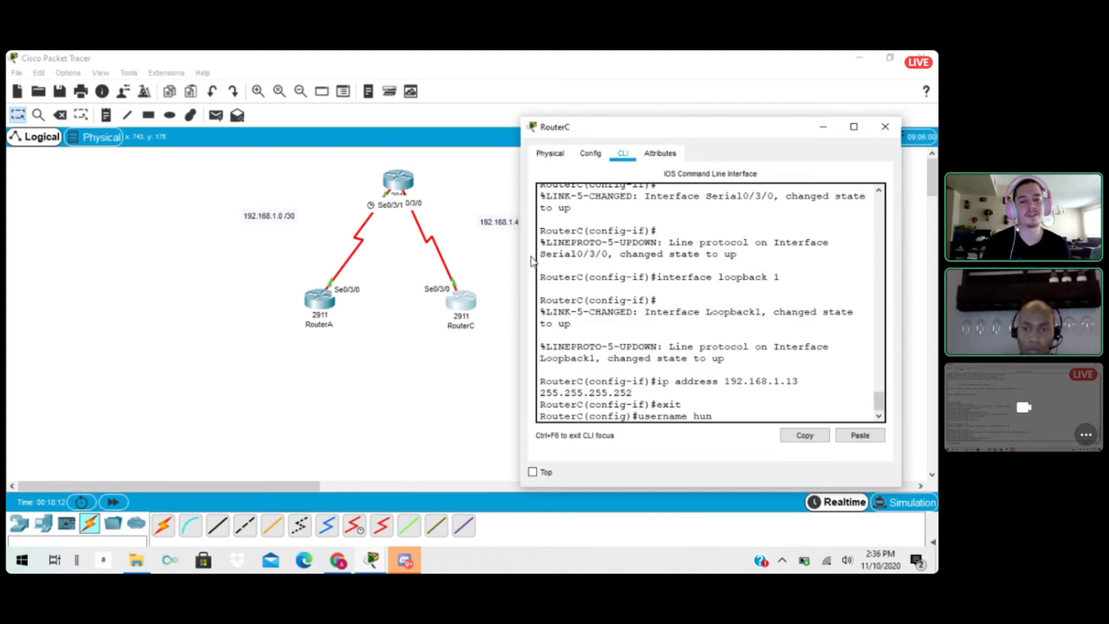
text(garian)
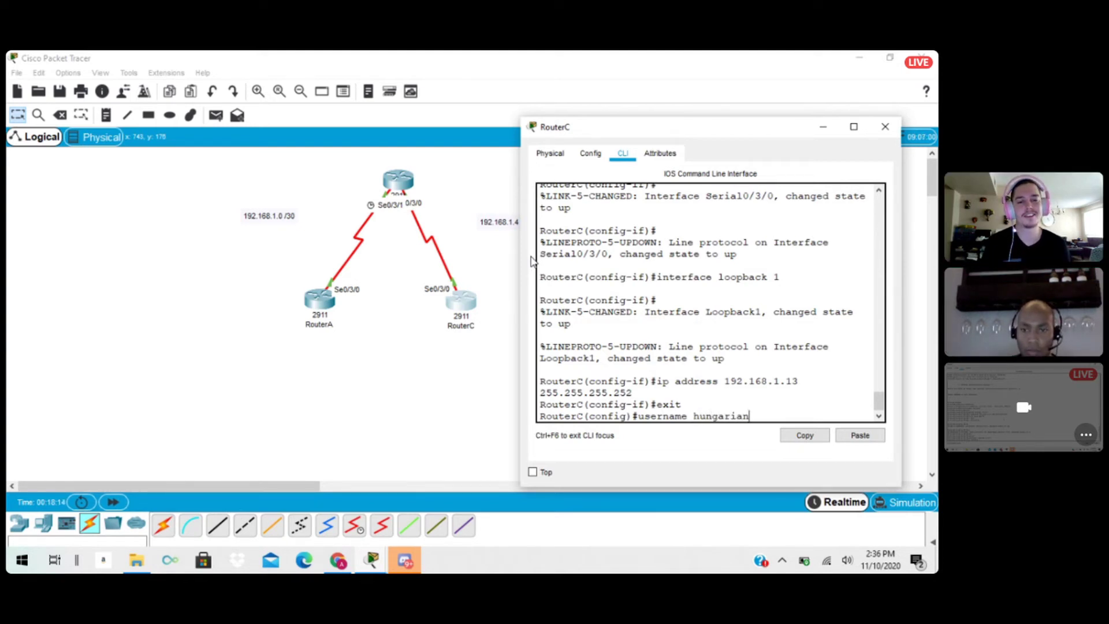
text(nerd)
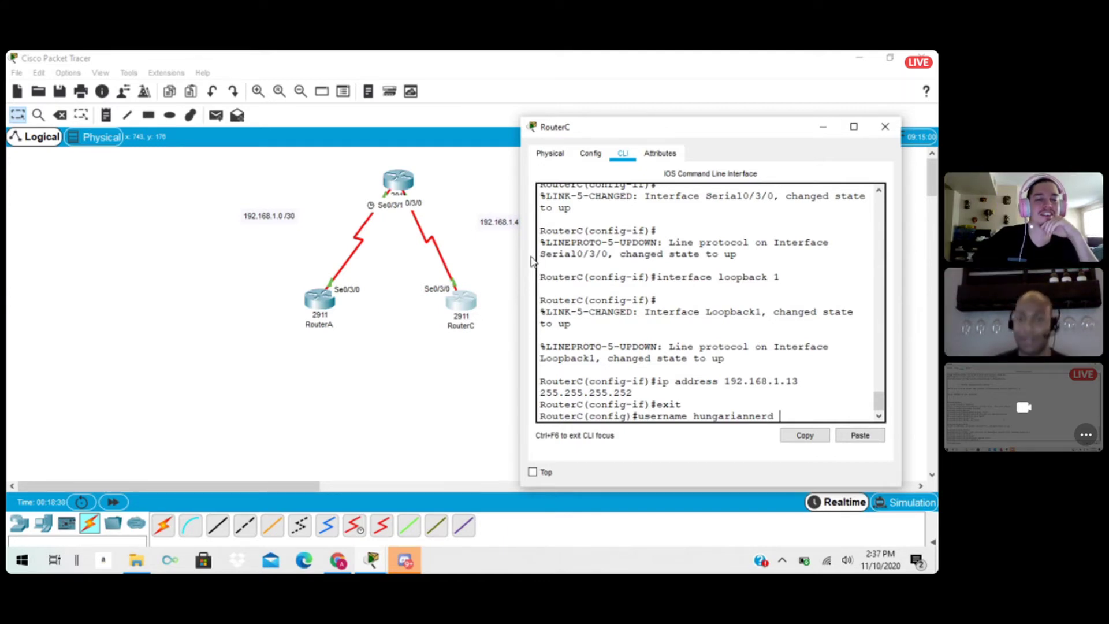
text(passwo)
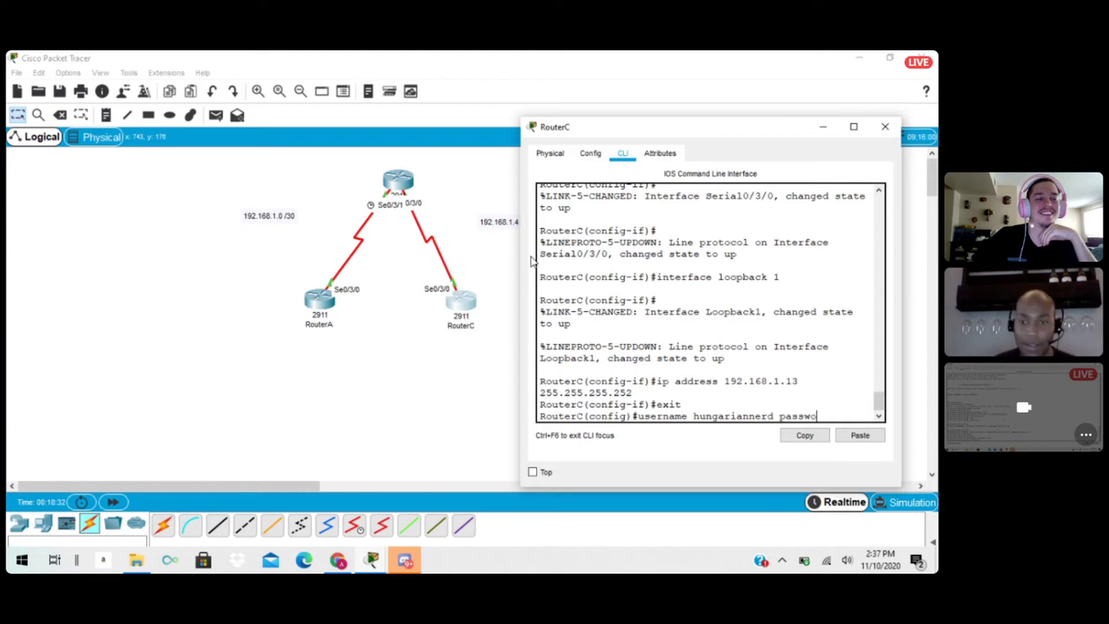
text(rd cisco)
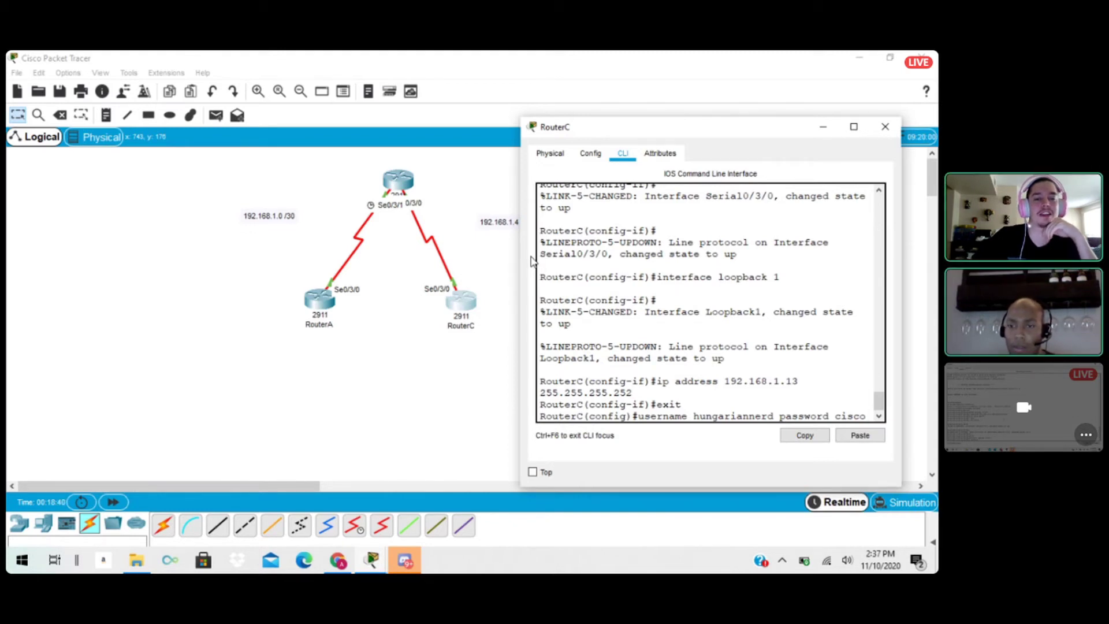
Change the account name in RouterC's unsent command to hungariannerd3, re-enter the account password and create the user.
key(Left)
key(Left)
key(BackSpace)
key(BackSpace)
key(BackSpace)
key(BackSpace)
key(BackSpace)
key(BackSpace)
key(BackSpace)
key(BackSpace)
key(BackSpace)
key(BackSpace)
key(BackSpace)
key(BackSpace)
key(BackSpace)
key(BackSpace)
key(BackSpace)
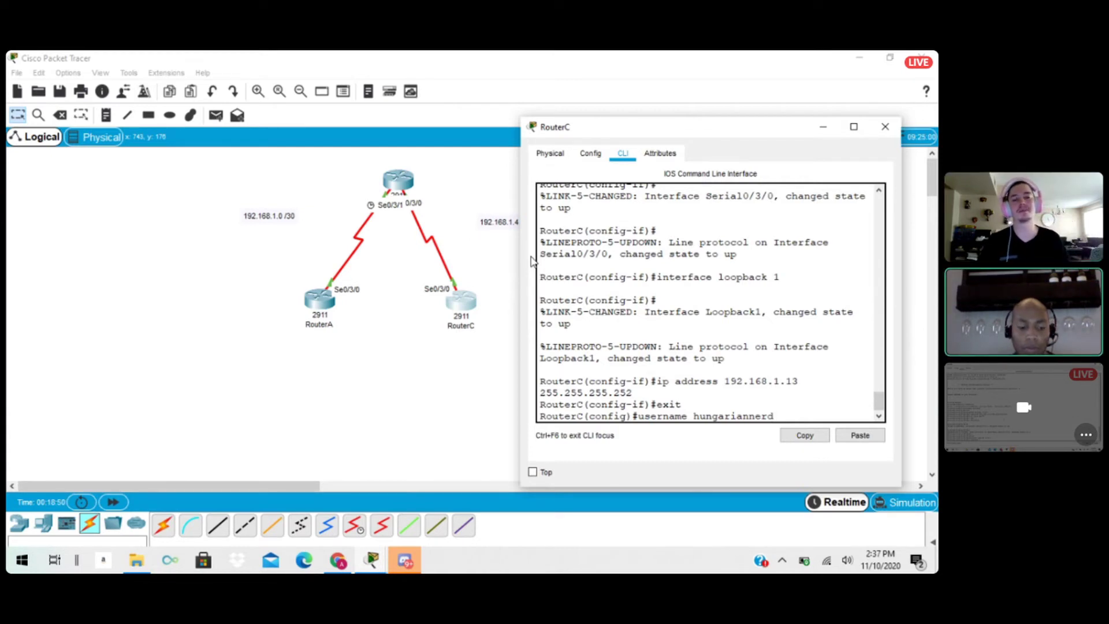
text(3)
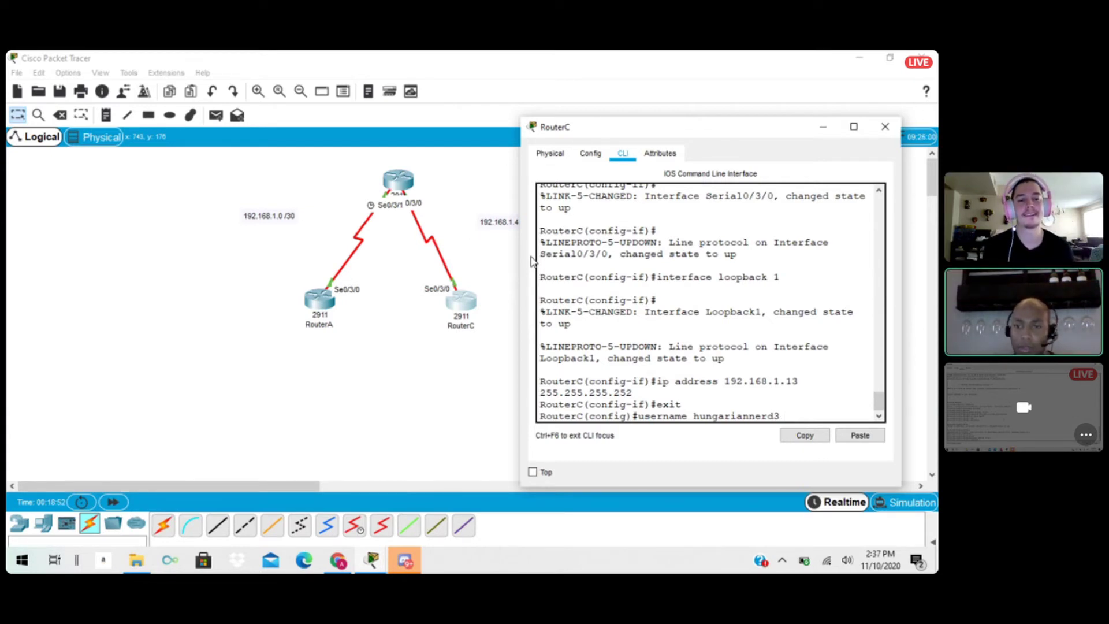
text( passw)
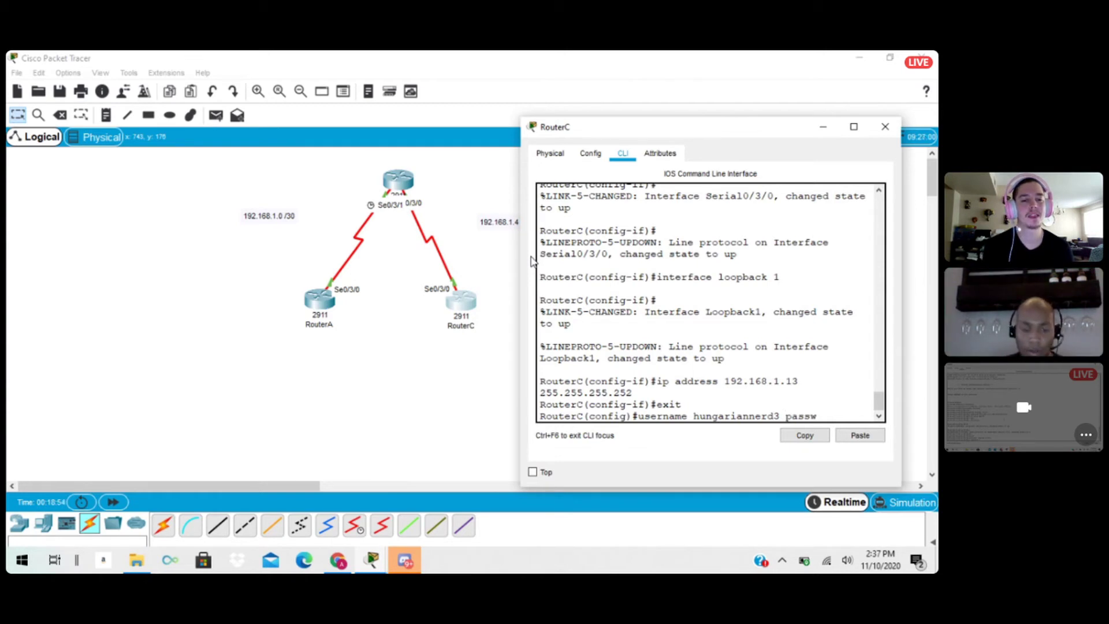
text(ord)
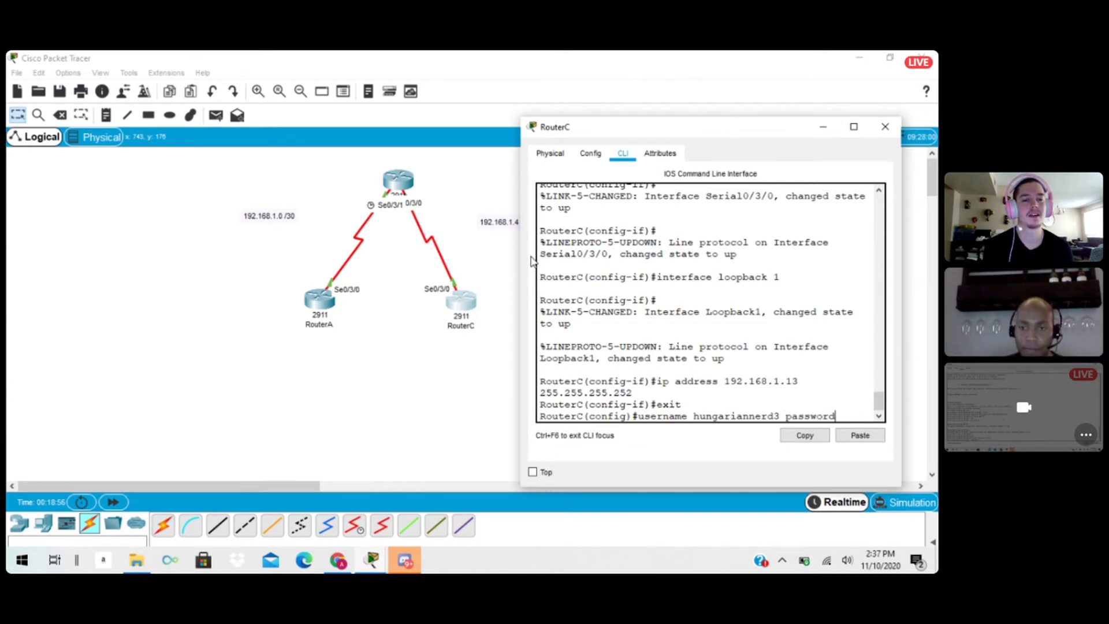
text( cisc)
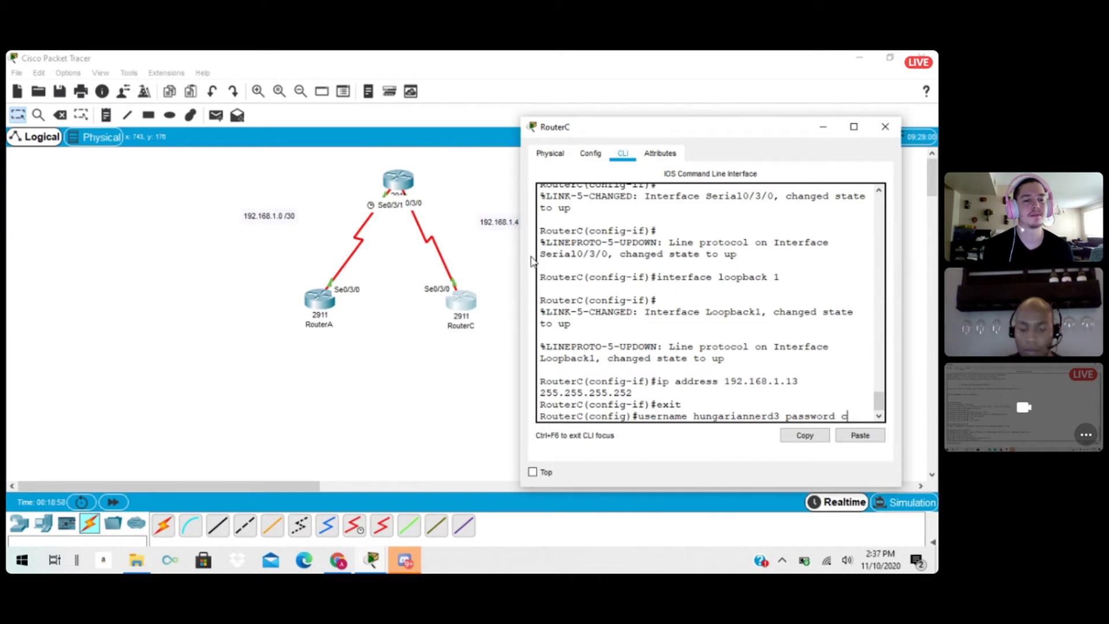
text(o)
key(Return)
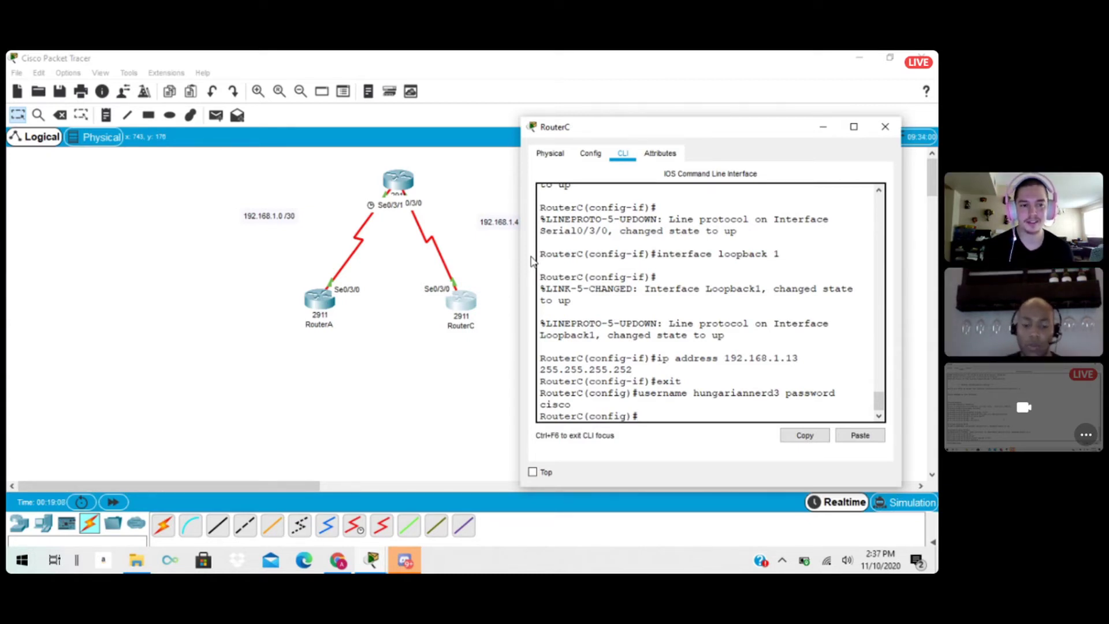
Set RouterC's vty lines 0 to 4 to authenticate with login local and close the router's window.
text(line )
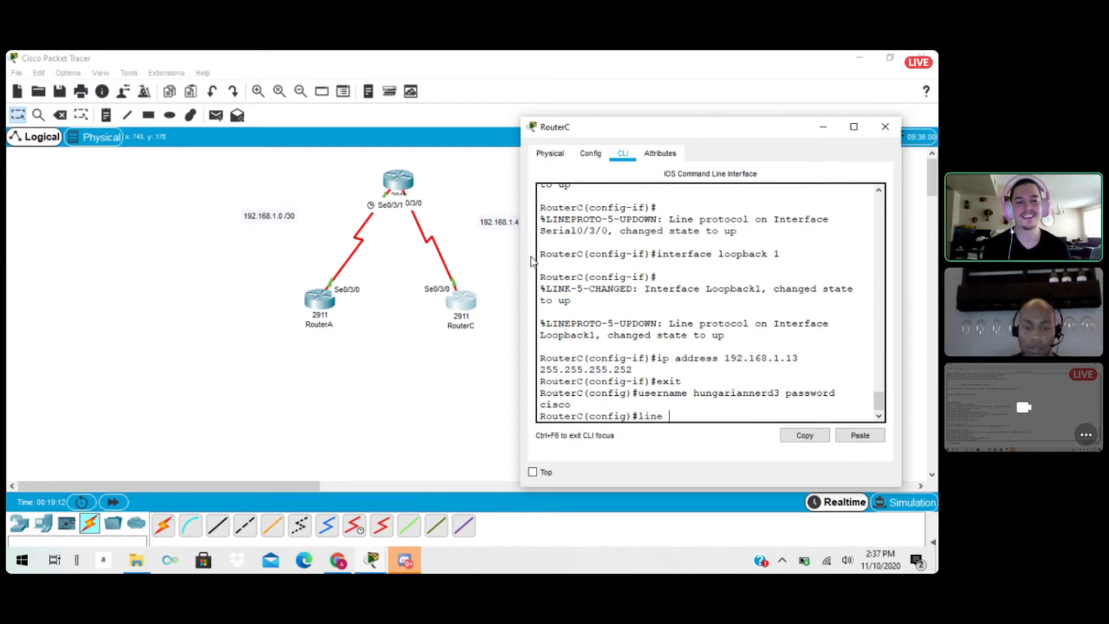
text(vty)
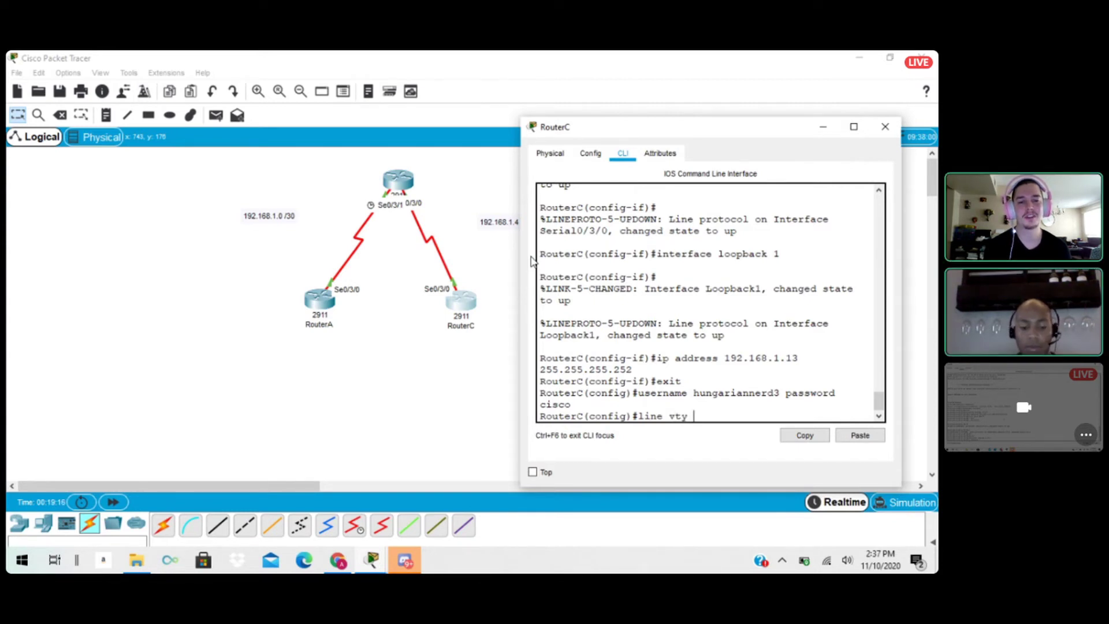
text( 0 4)
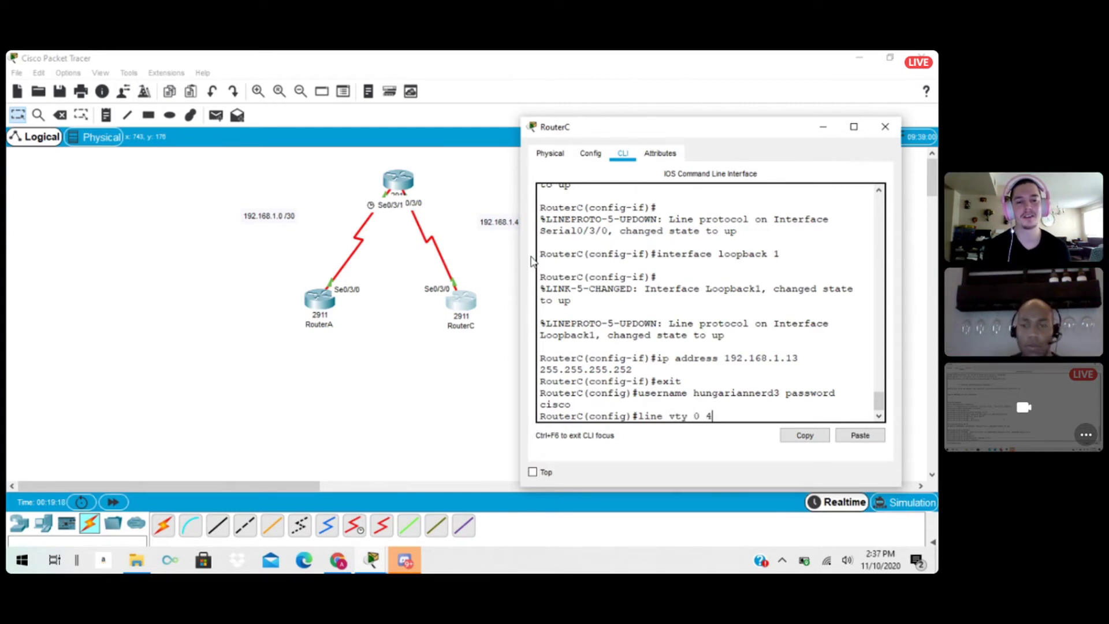
key(Return)
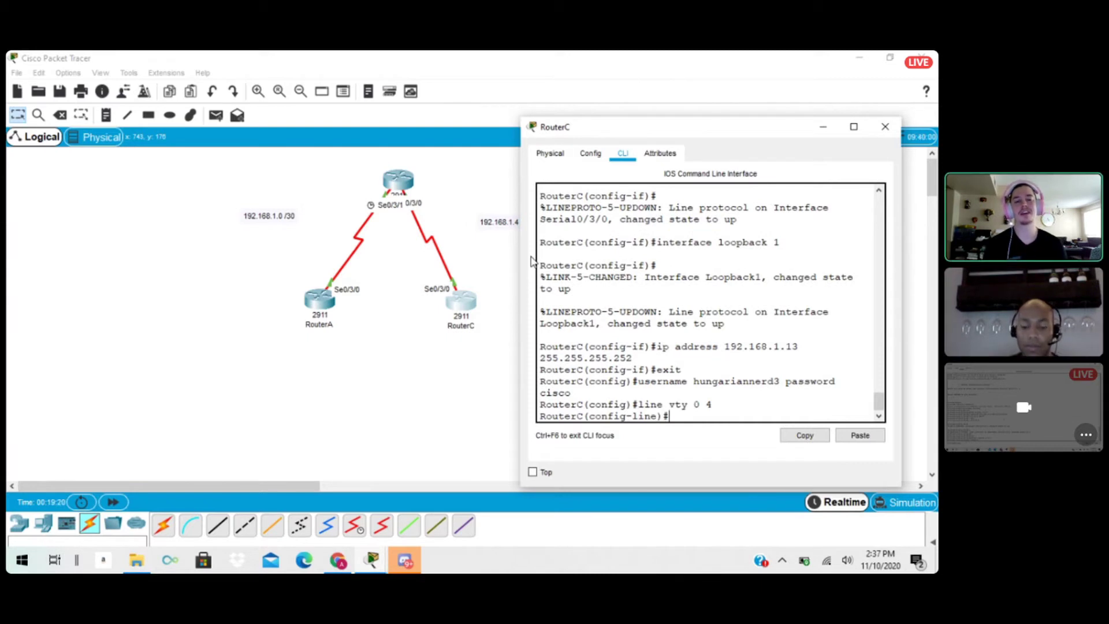
text(lo)
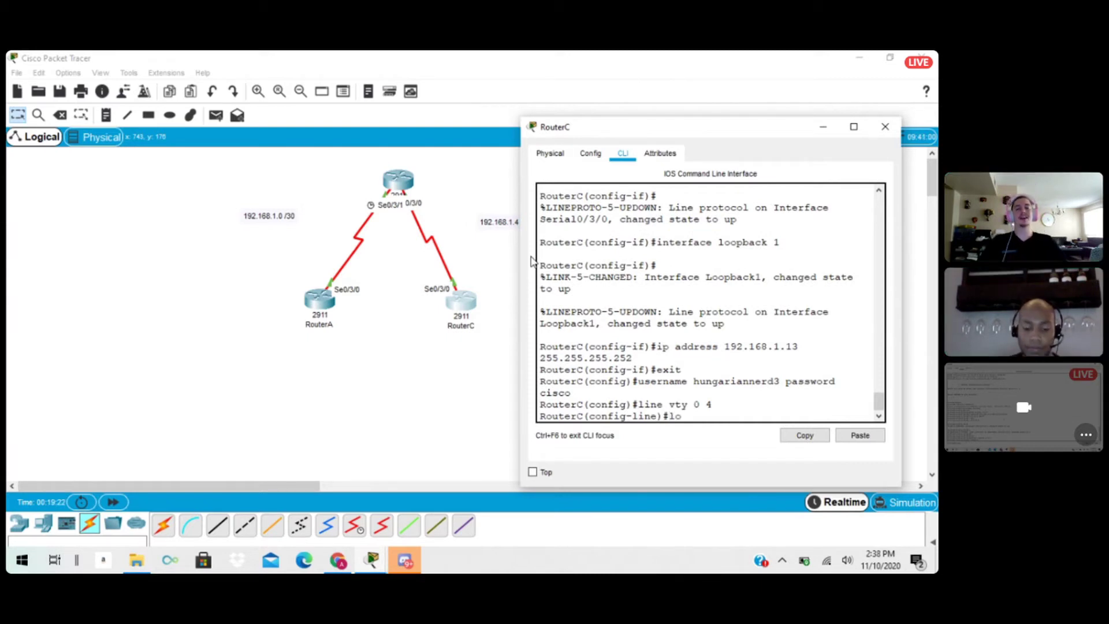
text(gin local)
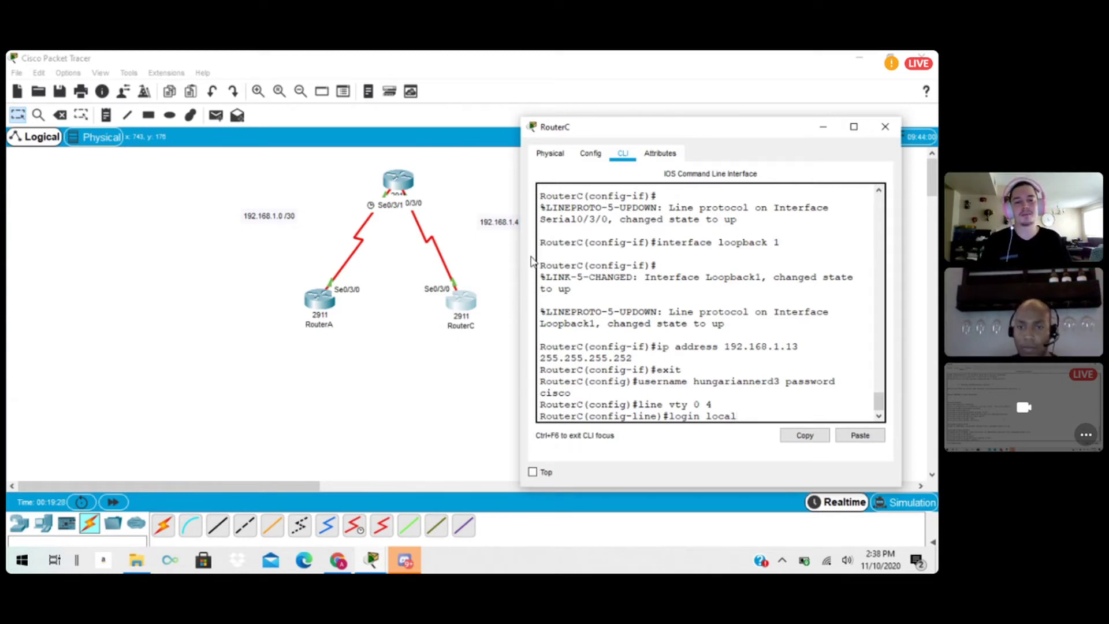
key(Return)
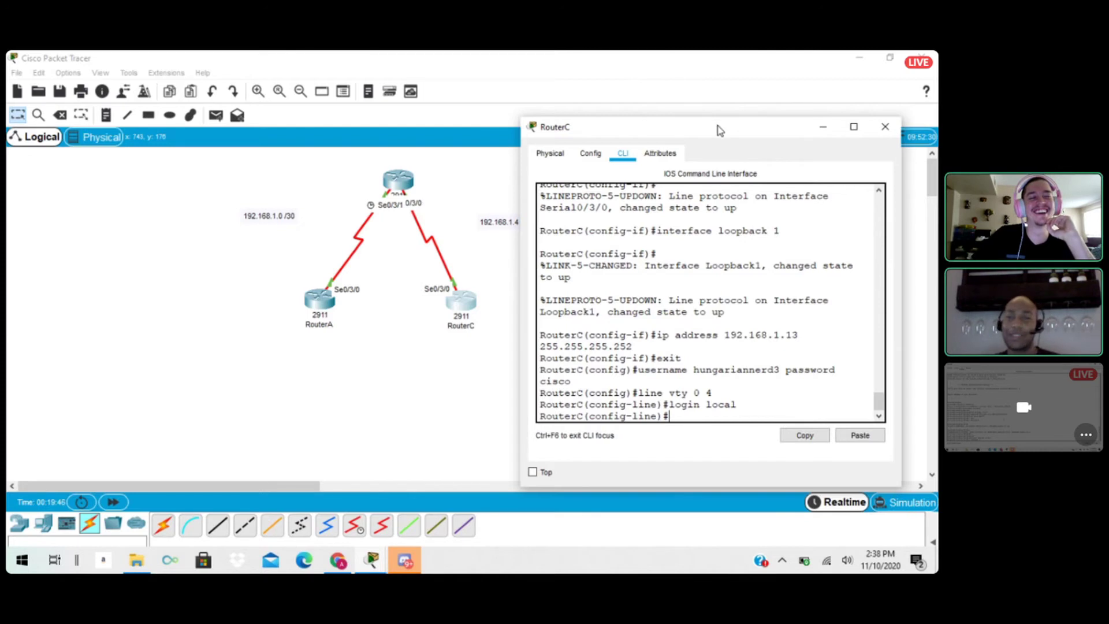
drag(719, 126, 720, 98)
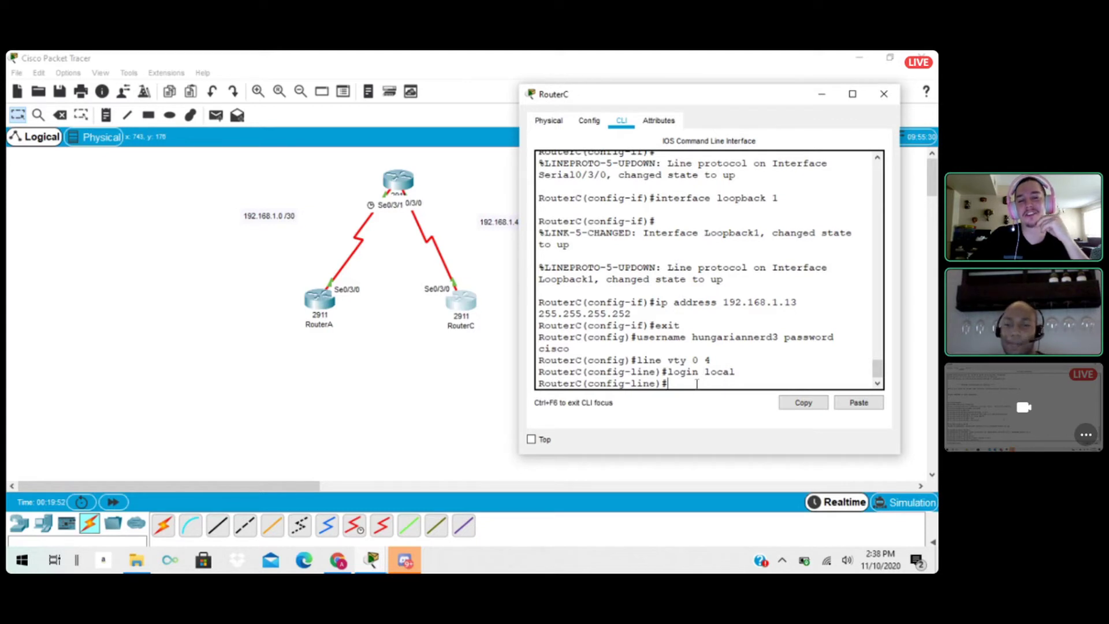
click(884, 98)
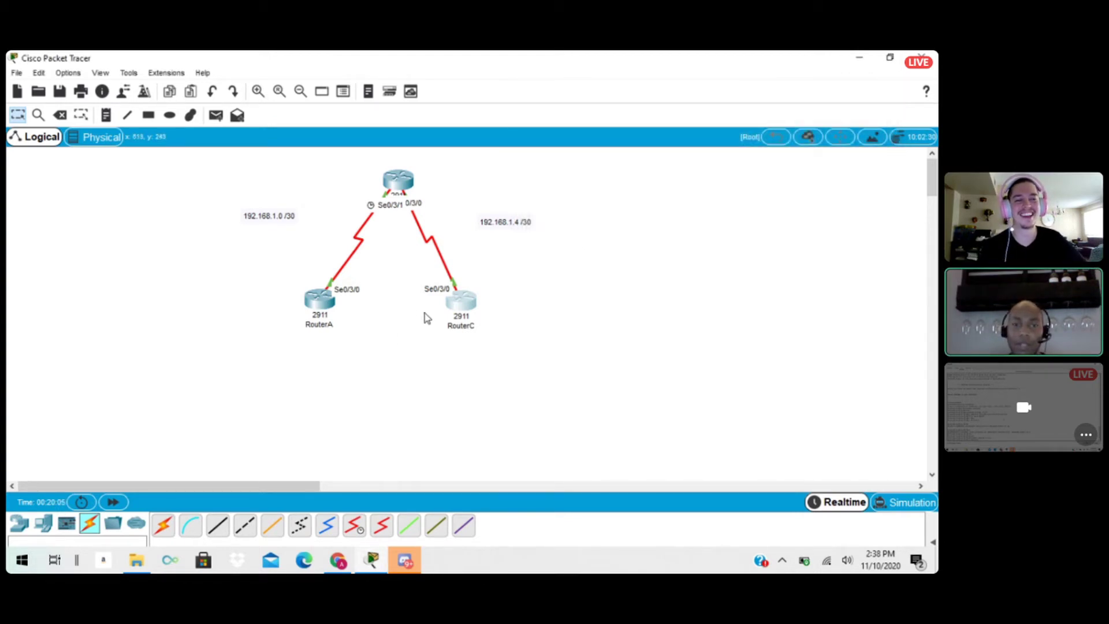
Spread the three routers apart in the topology, moving RouterA and RouterC outward and the middle router slightly upward.
drag(397, 182, 395, 175)
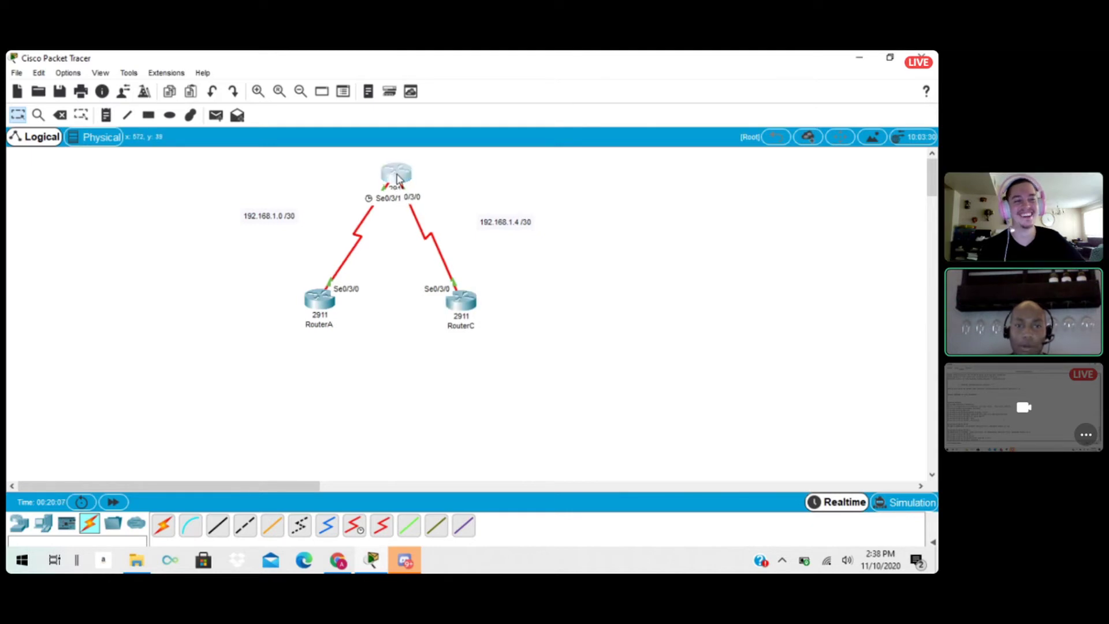
drag(471, 309, 490, 306)
drag(320, 300, 295, 305)
click(385, 176)
mouse_move(385, 176)
mouse_down()
mouse_move(365, 171)
mouse_move(378, 170)
mouse_up()
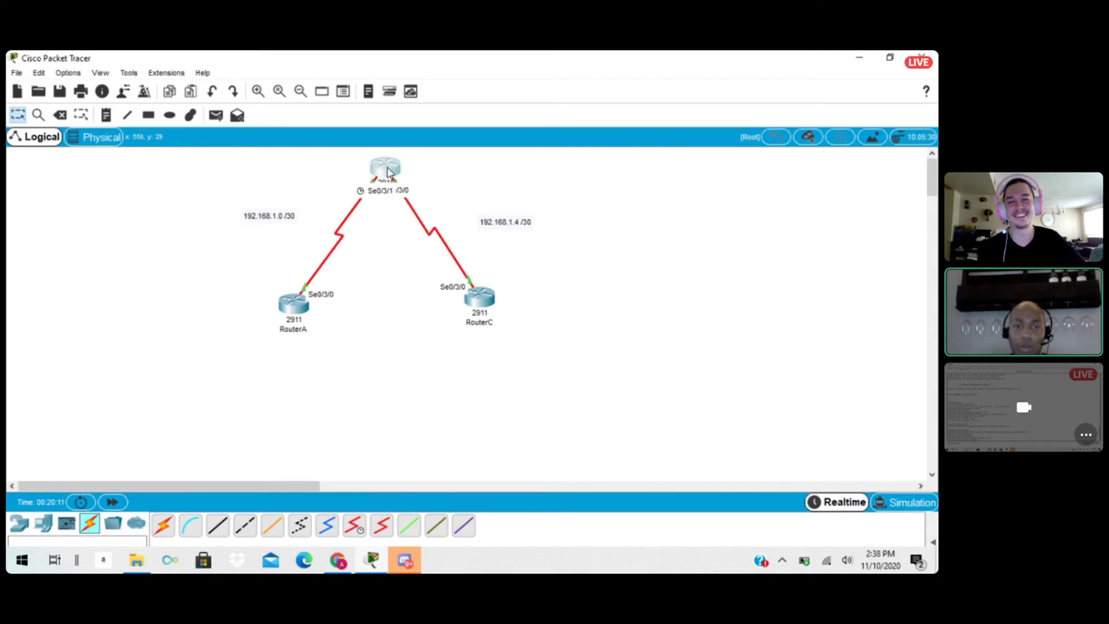
Create a local user account named hungariannerd on RouterA from its command line, including the account password.
click(294, 308)
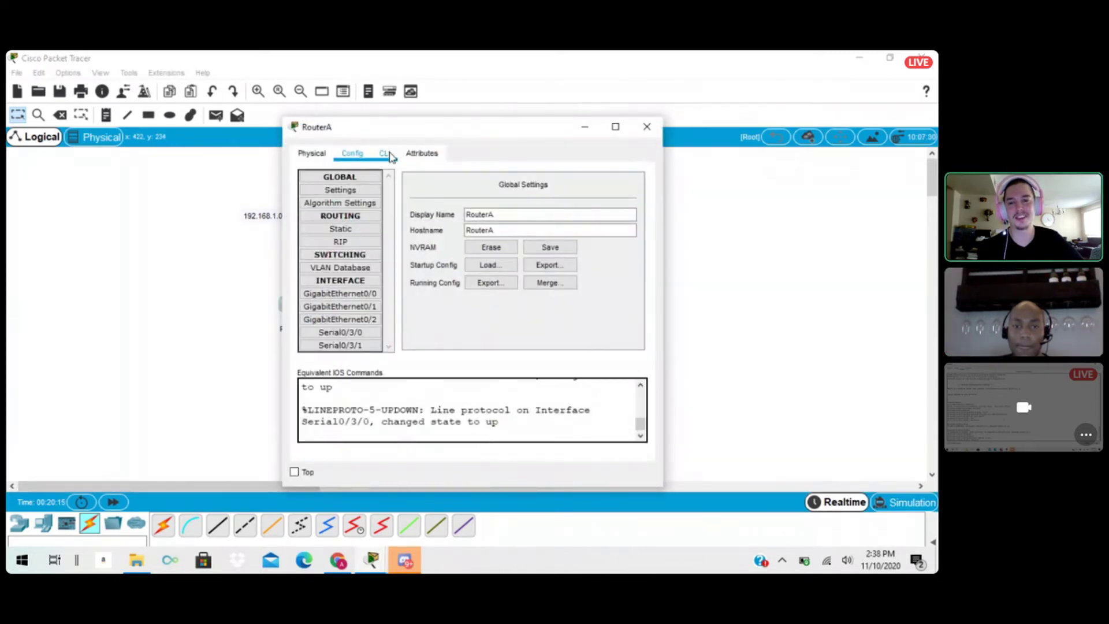
click(387, 153)
key(Return)
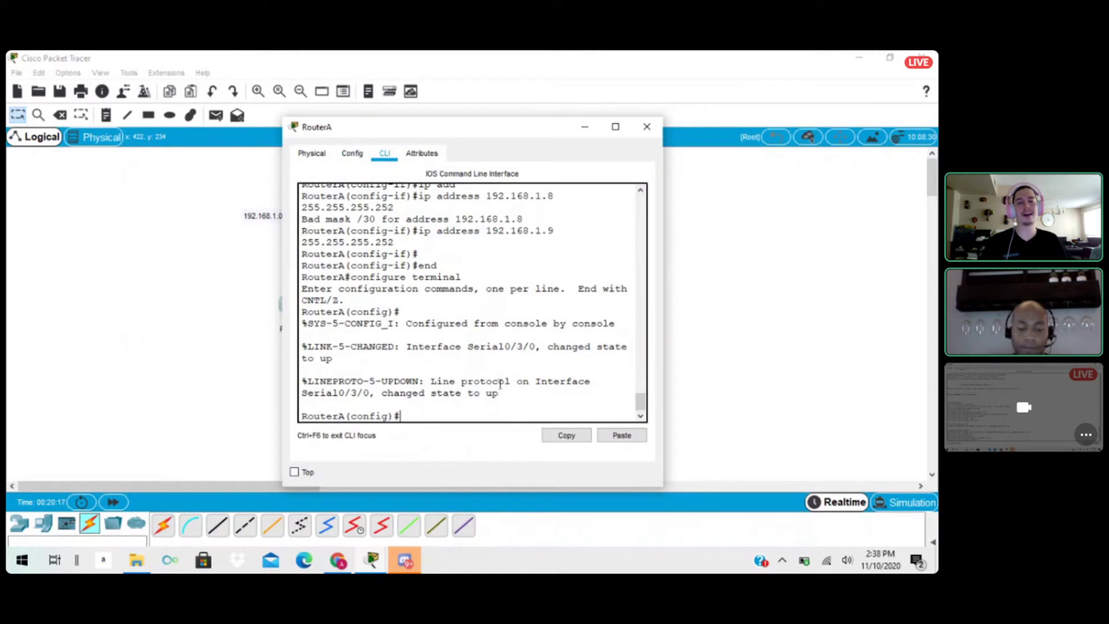
text(userna)
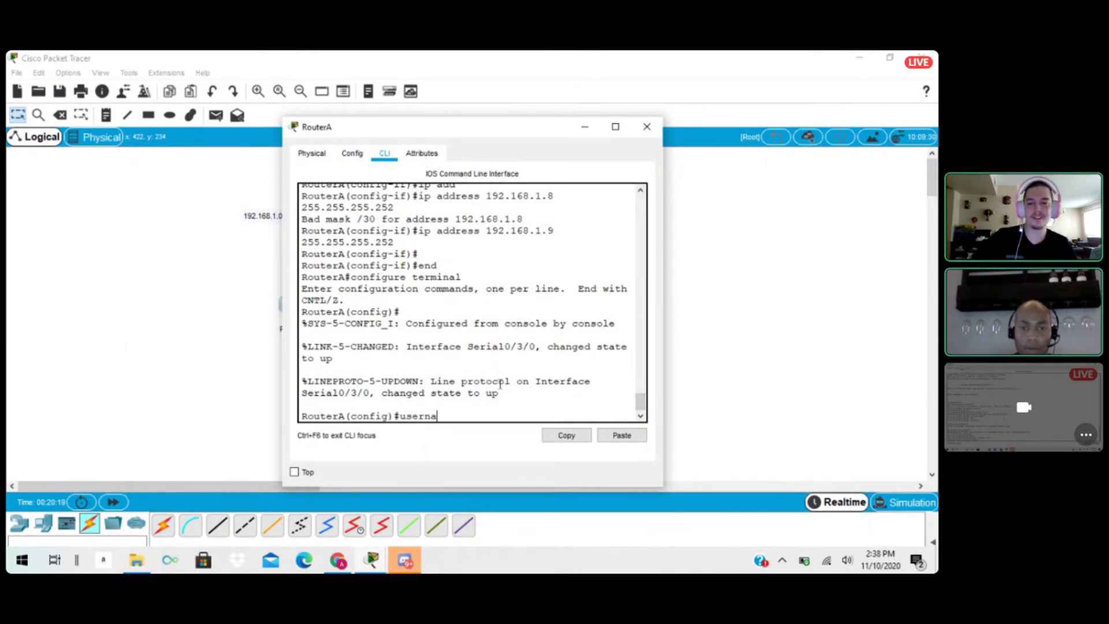
text(me hung)
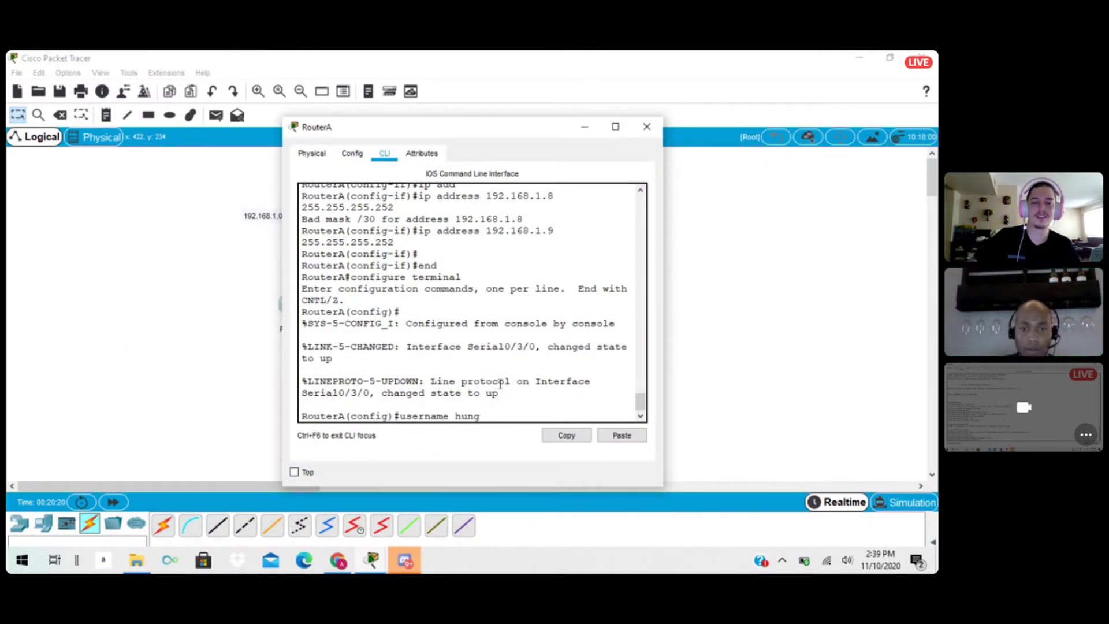
text(ra)
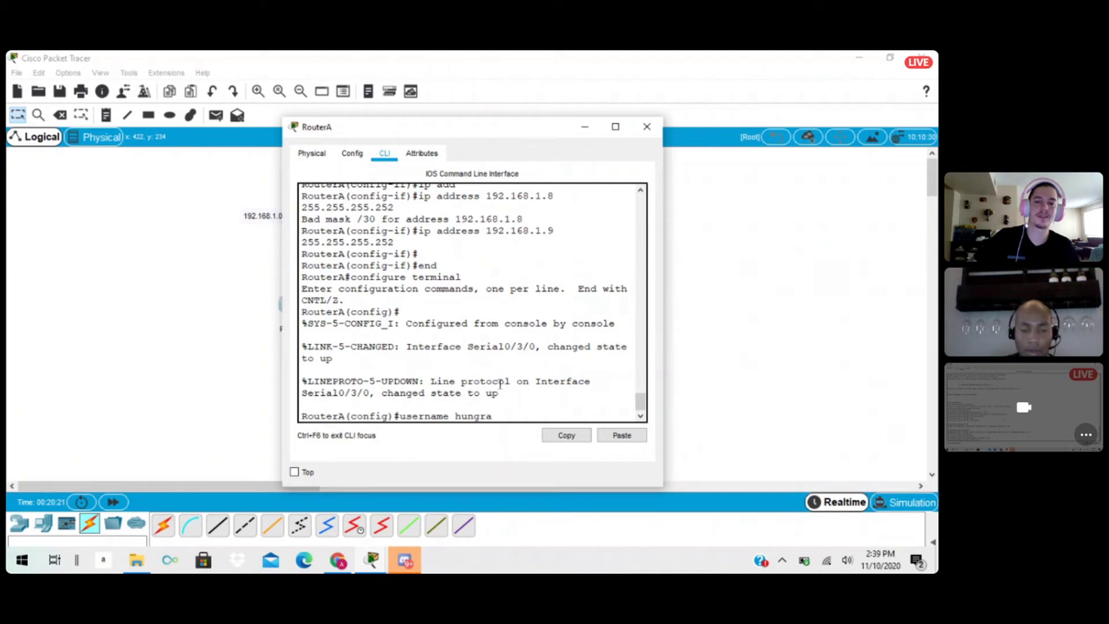
key(BackSpace)
key(BackSpace)
text(arinner)
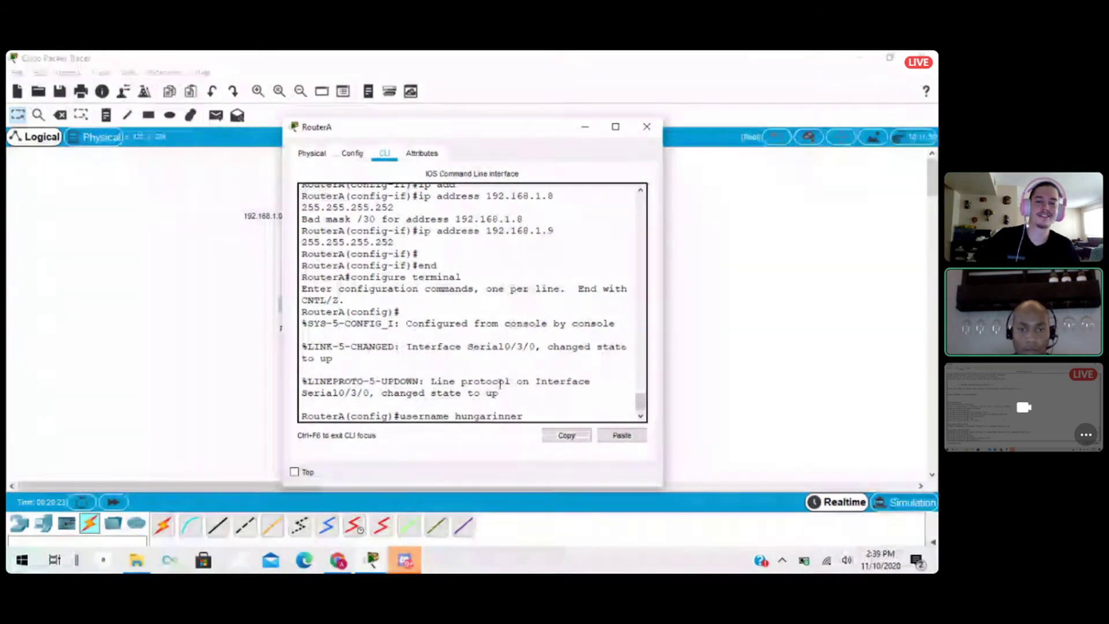
text(d)
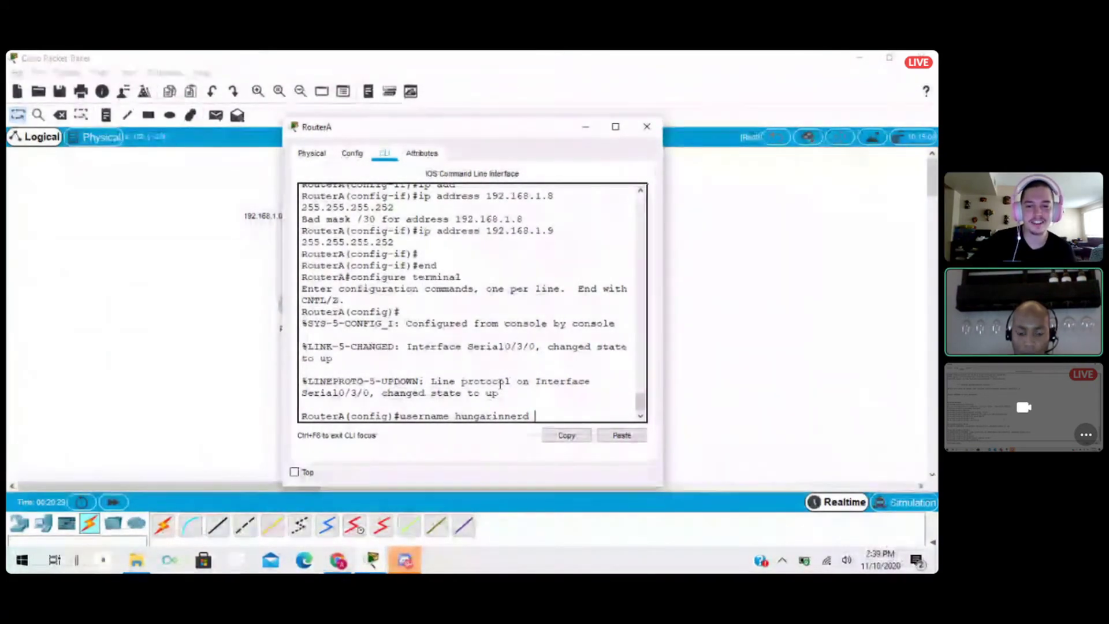
key(BackSpace)
key(BackSpace)
key(BackSpace)
key(BackSpace)
key(BackSpace)
key(BackSpace)
text(a)
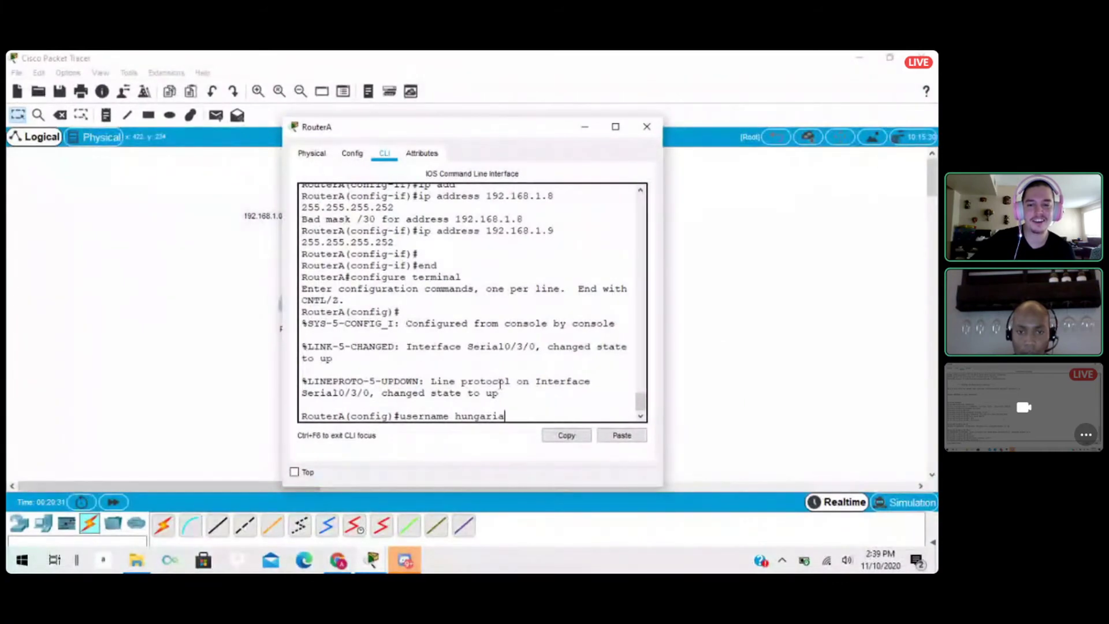
text(n)
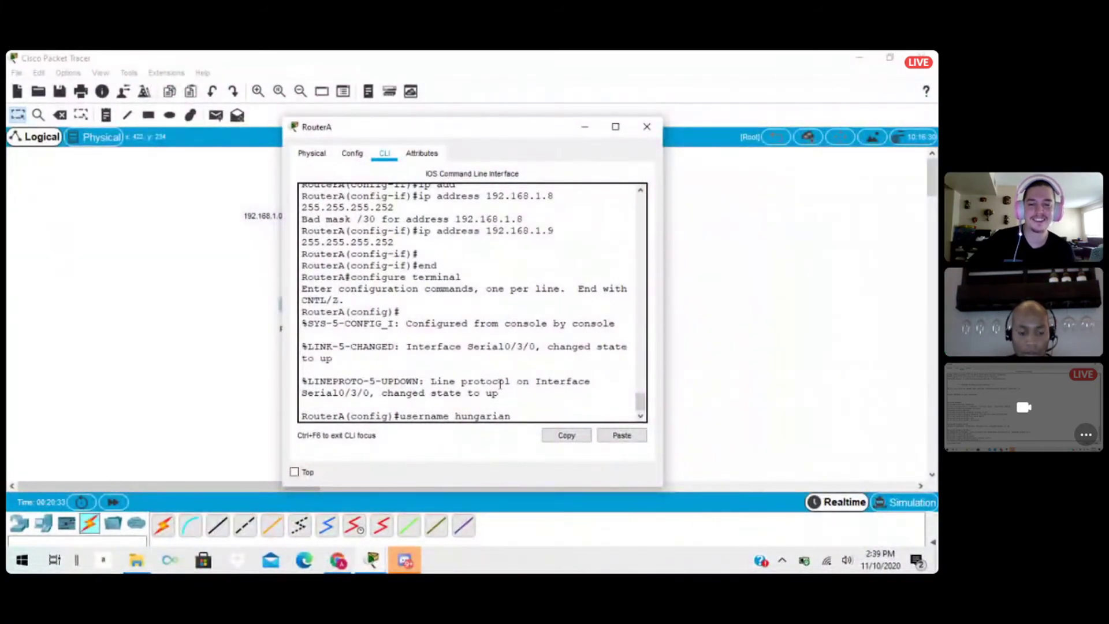
text(nerd)
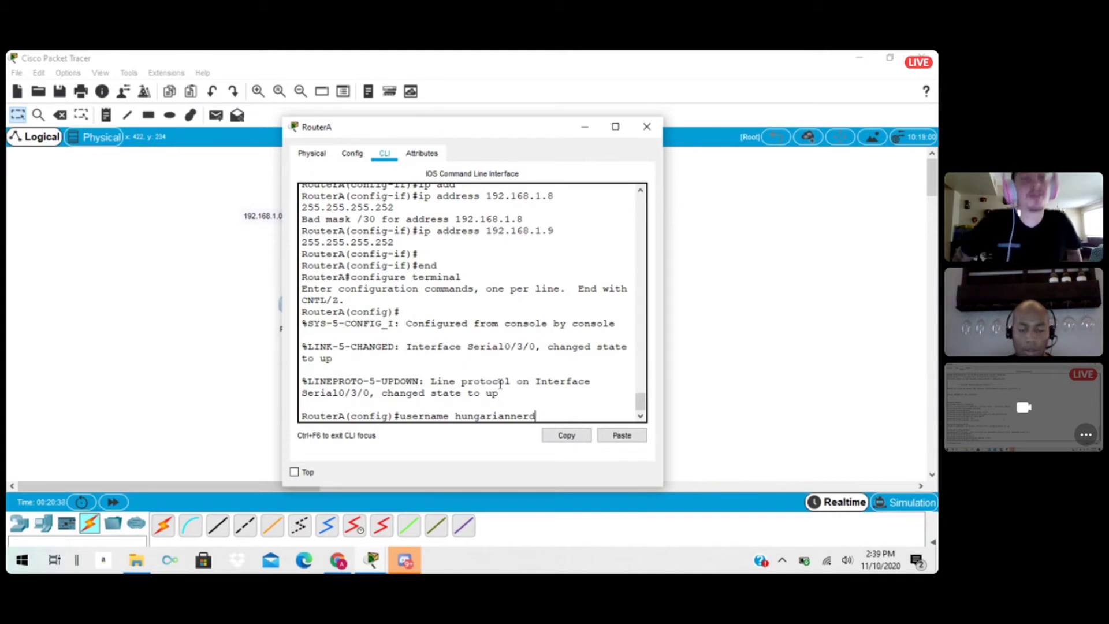
text( passw)
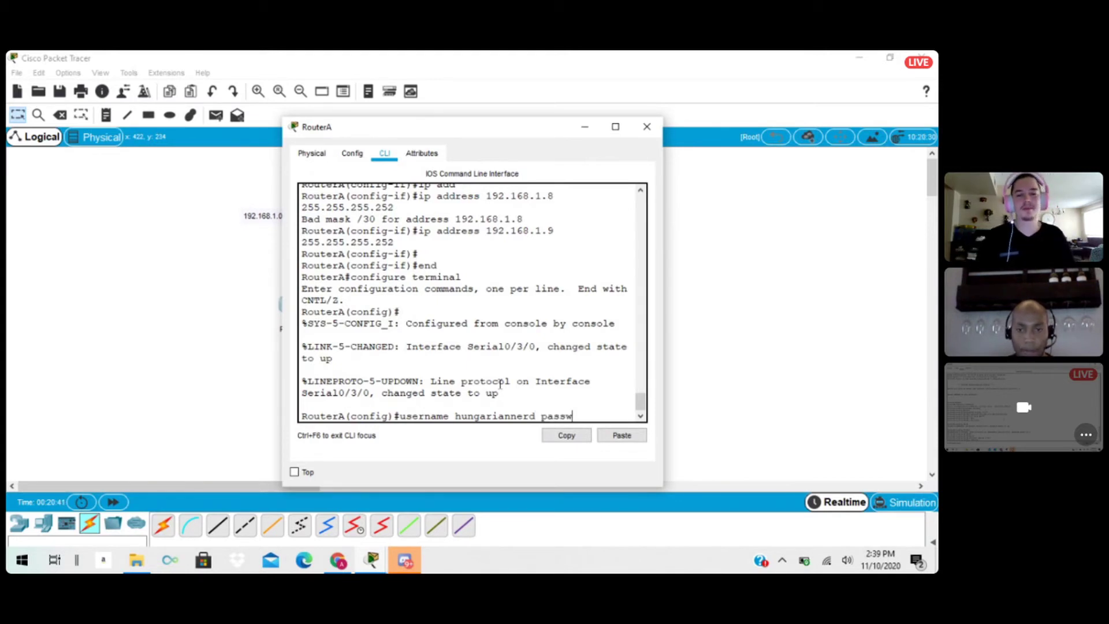
text(ord )
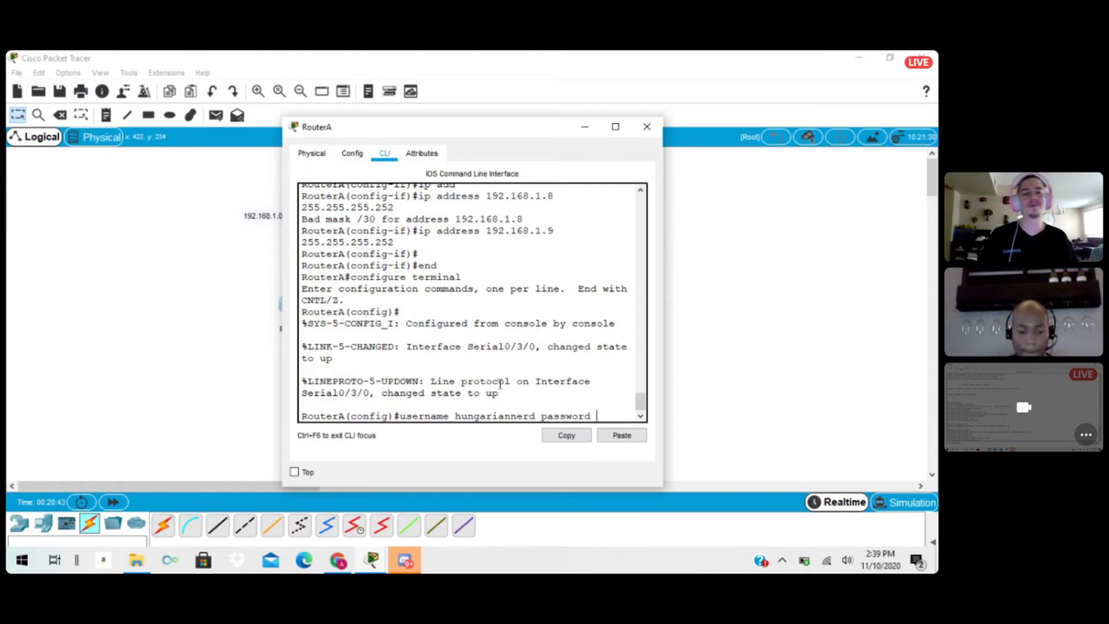
text(cisco)
key(Return)
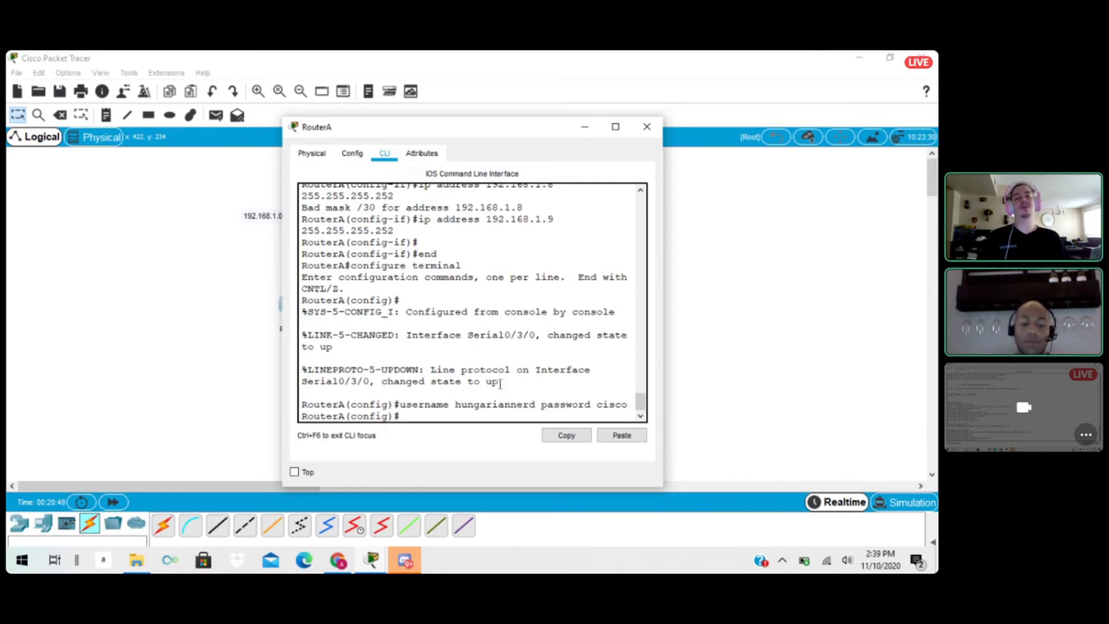
Set RouterA's vty lines 0 to 4 to authenticate with login local and close the router's window.
text(line)
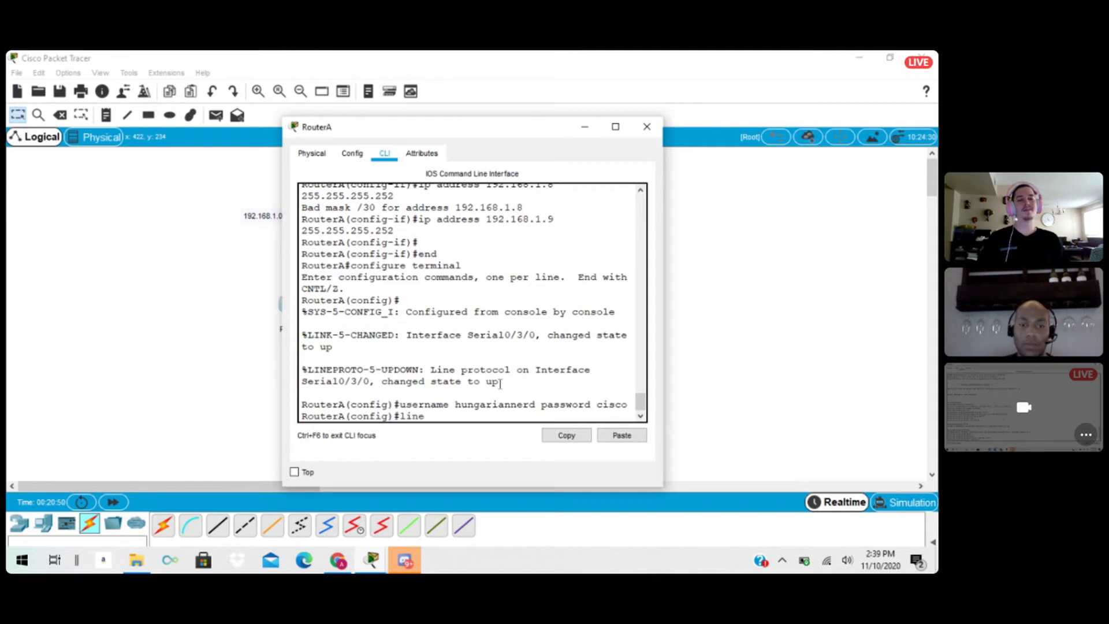
text( vty)
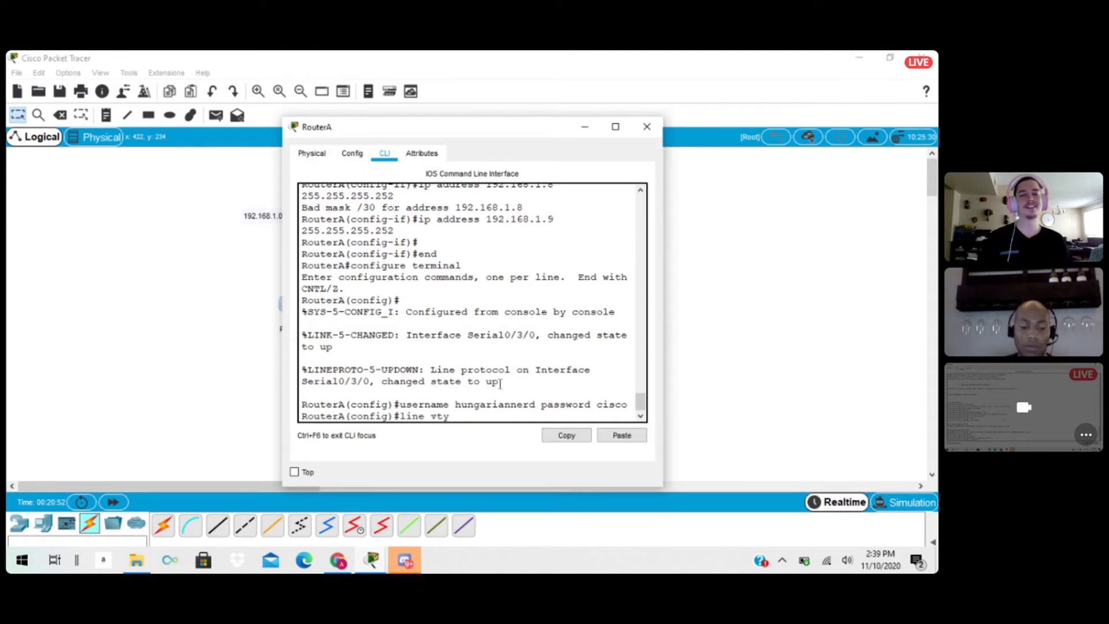
text( 0 4)
key(Return)
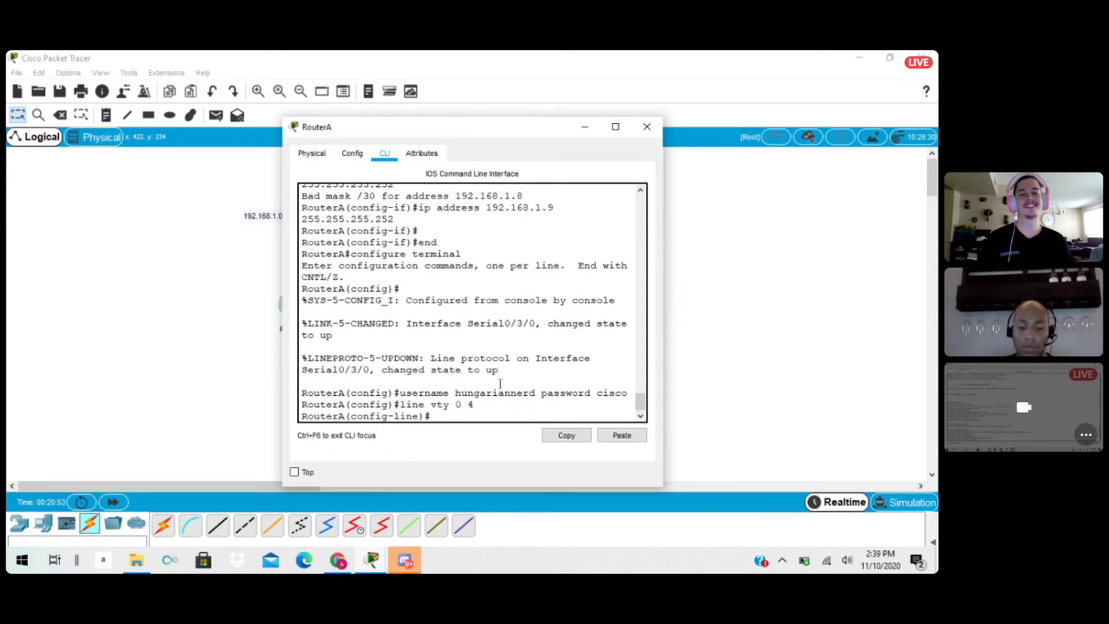
text(login local)
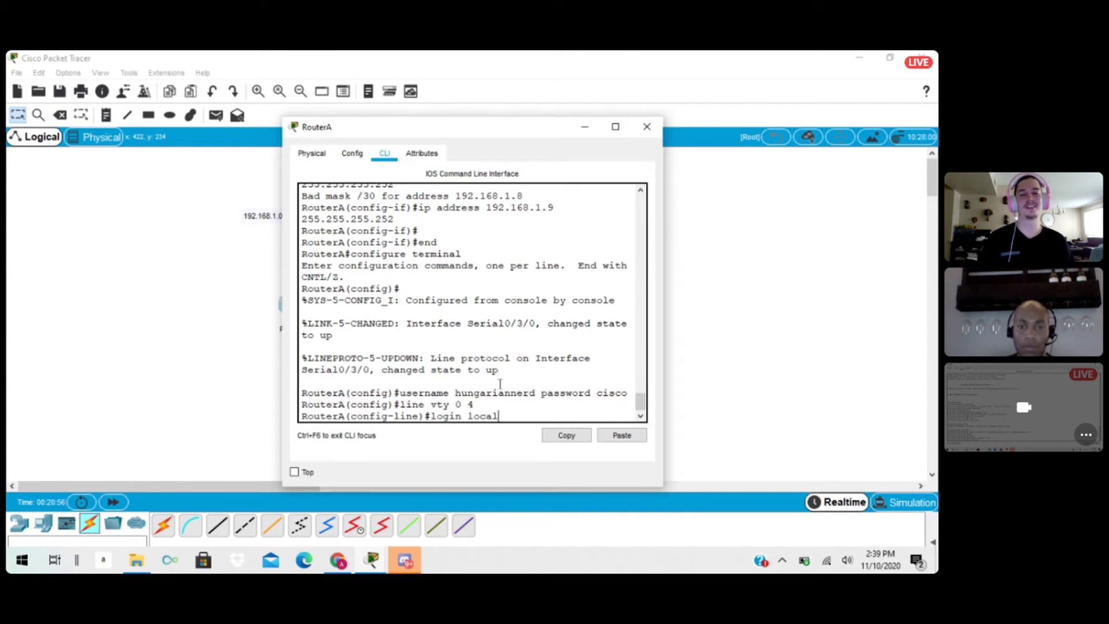
key(Return)
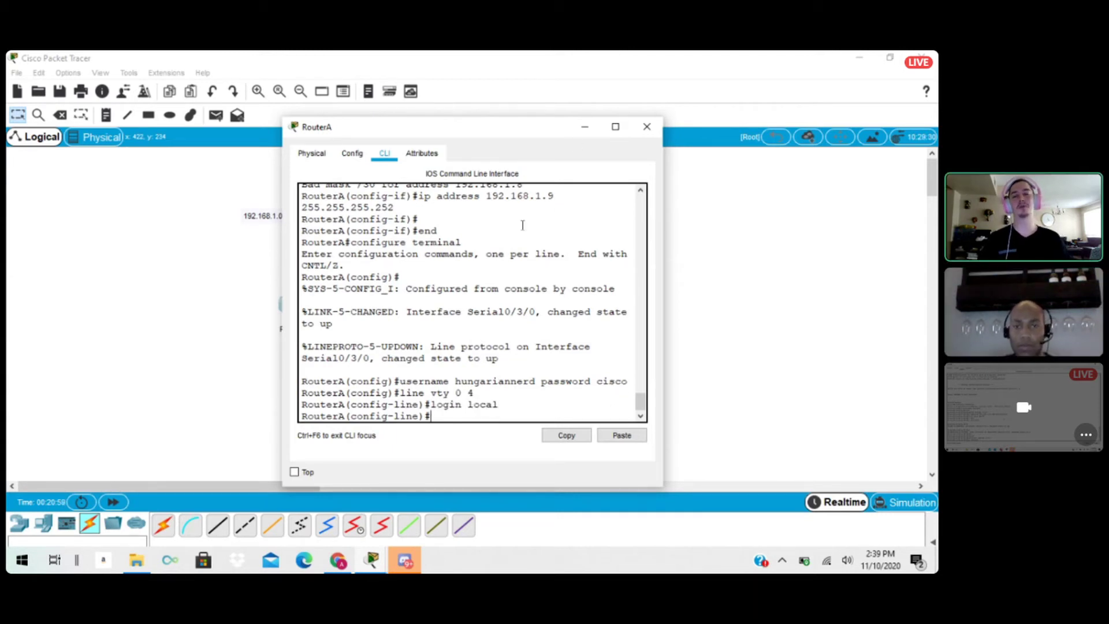
drag(641, 401, 642, 408)
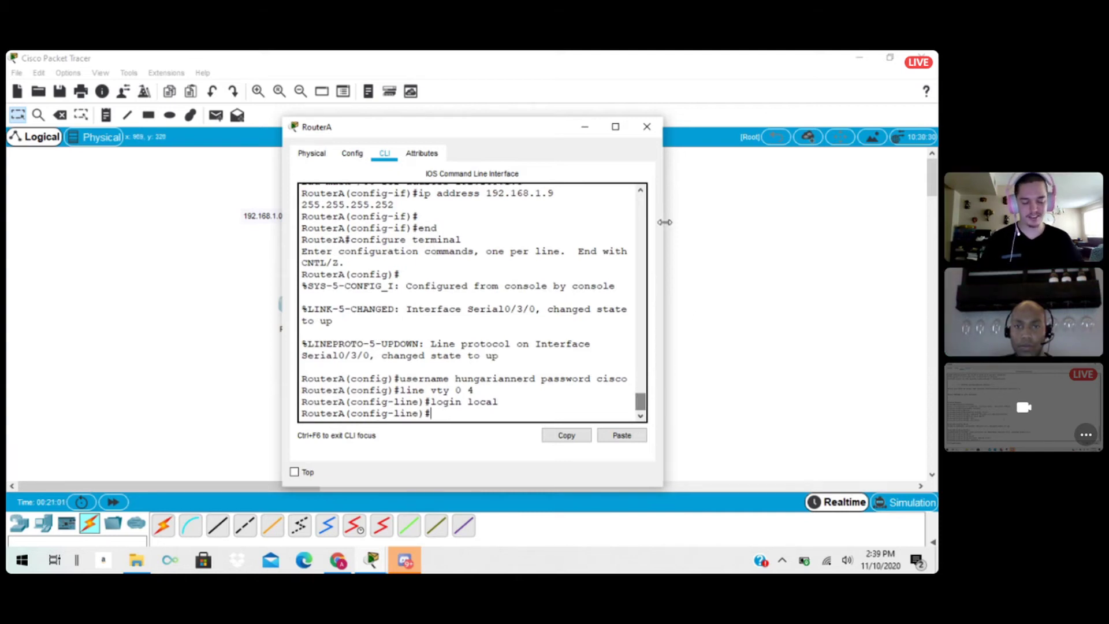
click(647, 126)
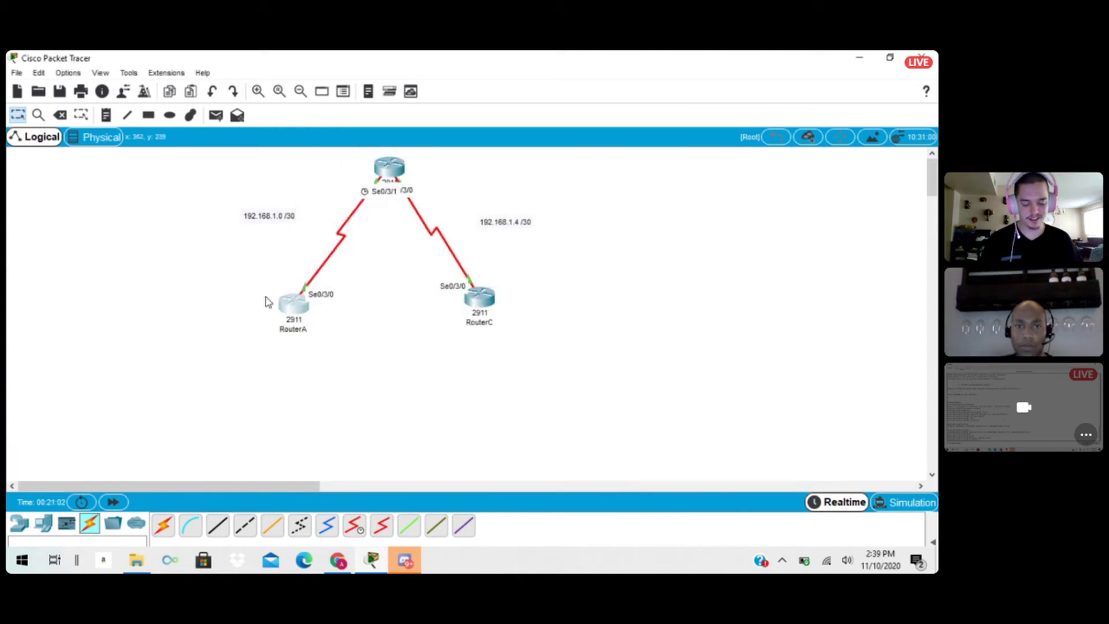
Create a local user account named hungariannerd2 on RouterB, the middle router, including the account password.
click(397, 171)
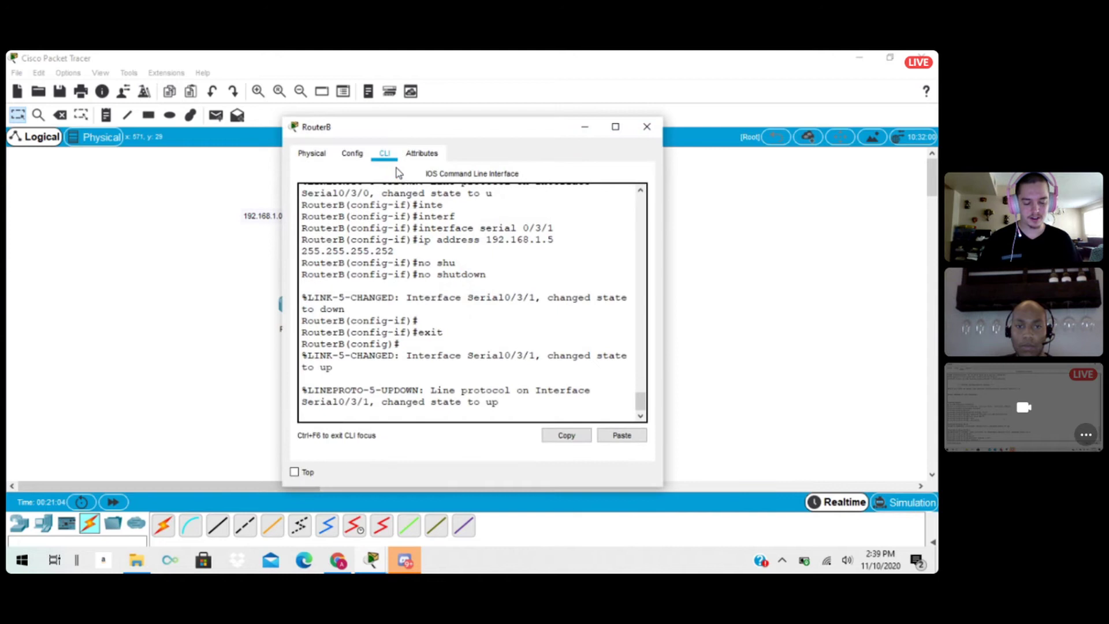
click(487, 397)
key(Return)
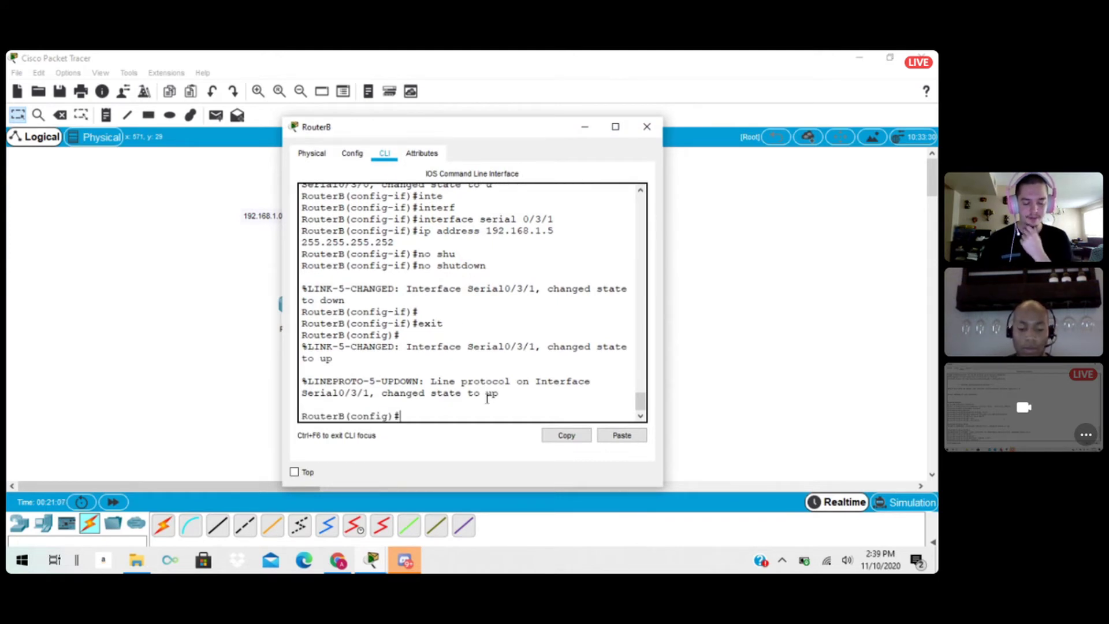
text(usern)
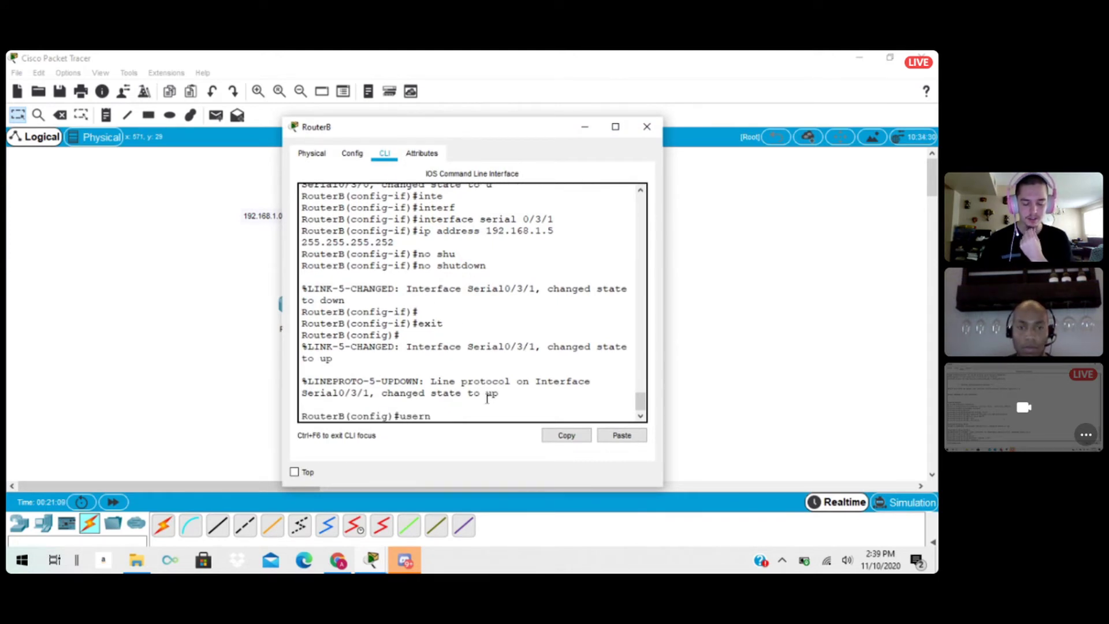
text(ame hun)
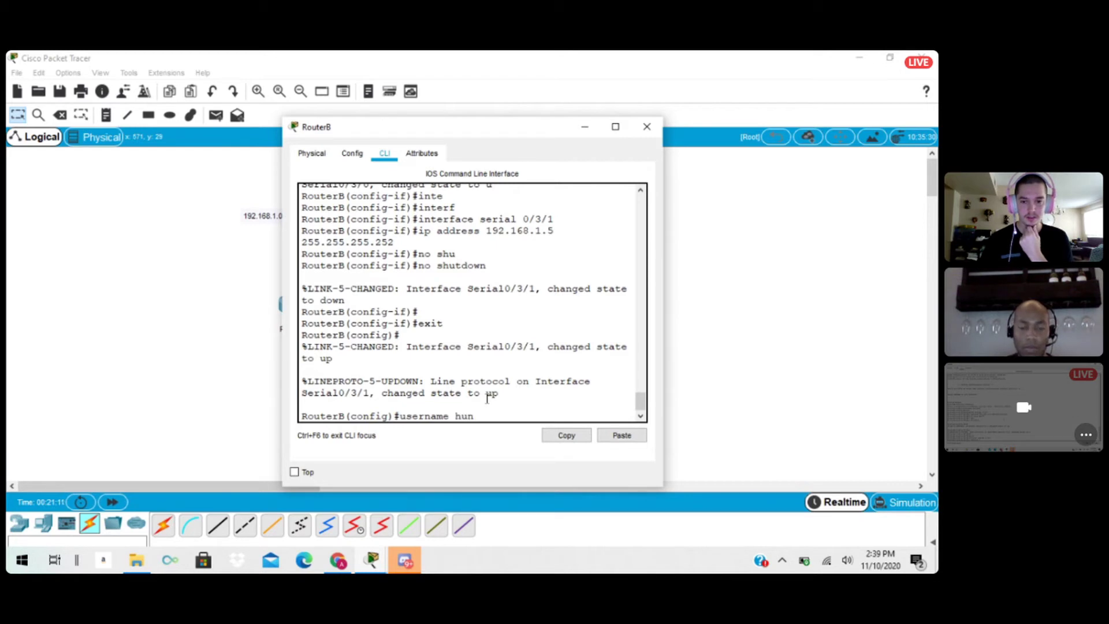
text(gariann)
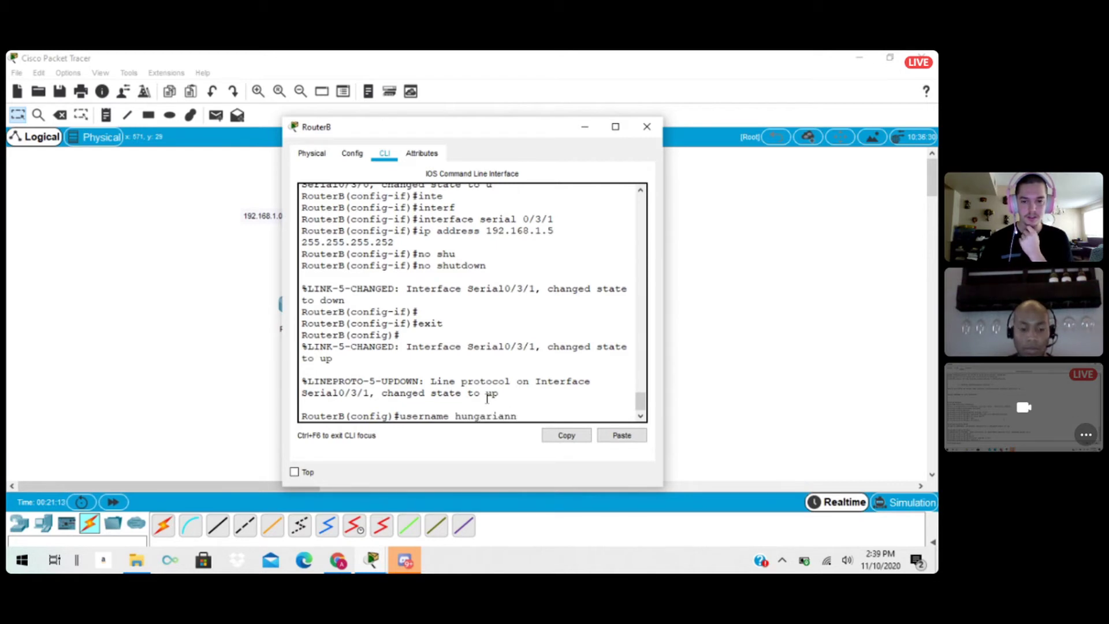
text(erd2)
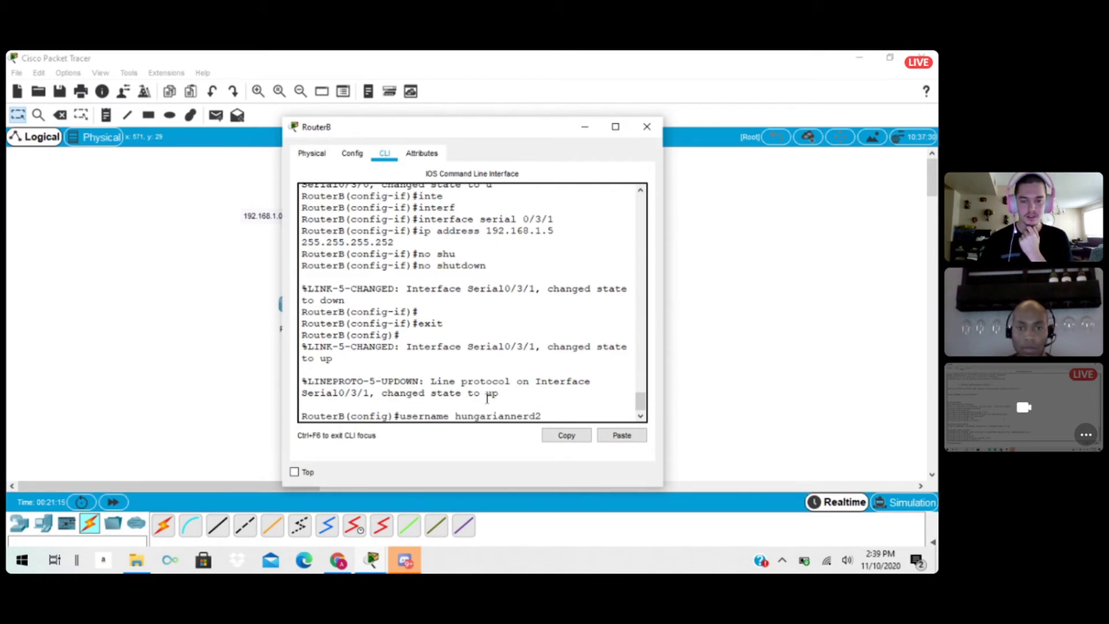
text( passwo)
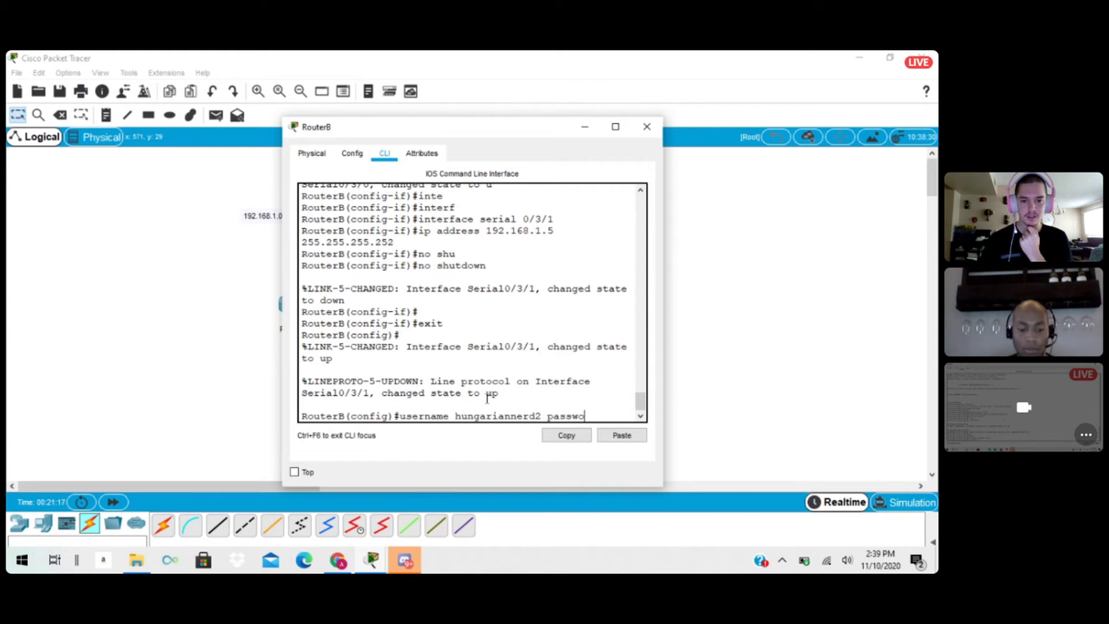
text(rd cisco)
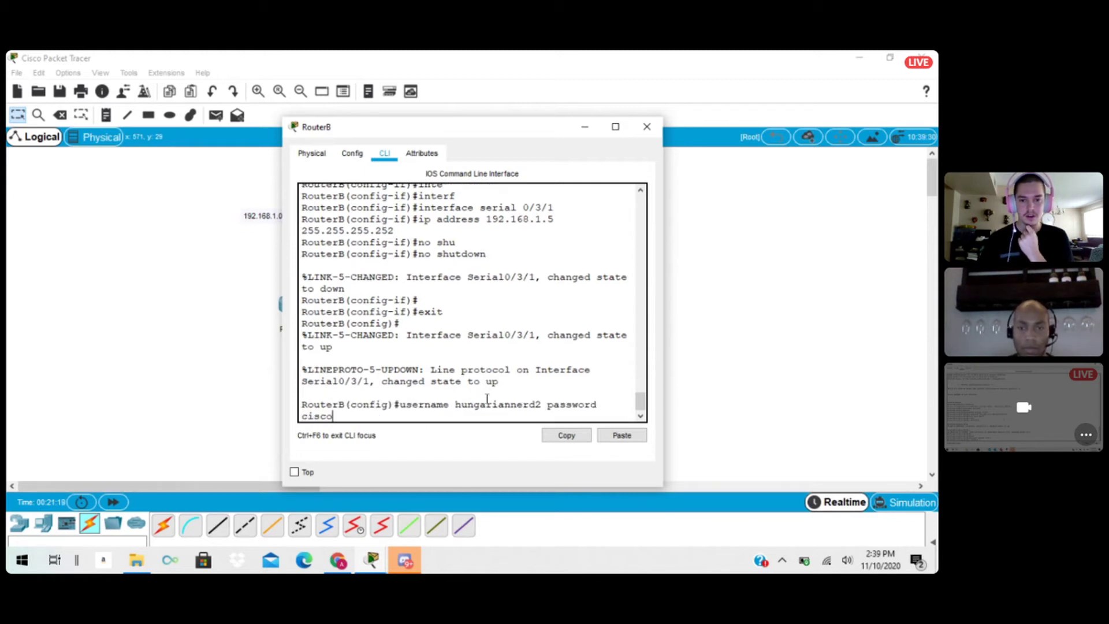
key(Return)
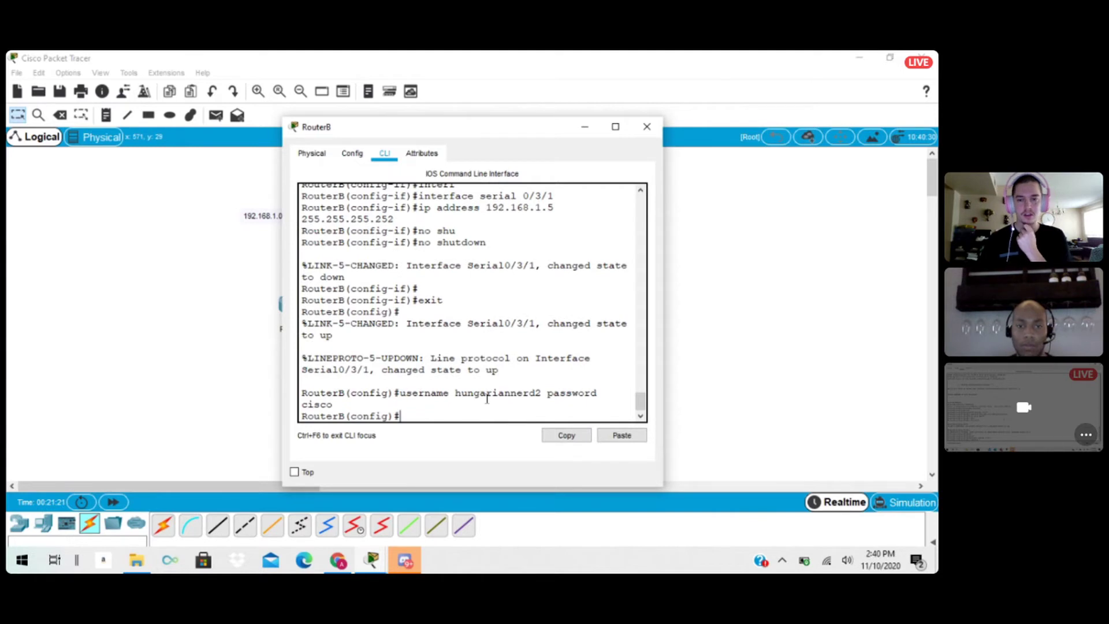
Set RouterB's vty lines 0 to 4 to authenticate with login local and close the router's window.
text(line )
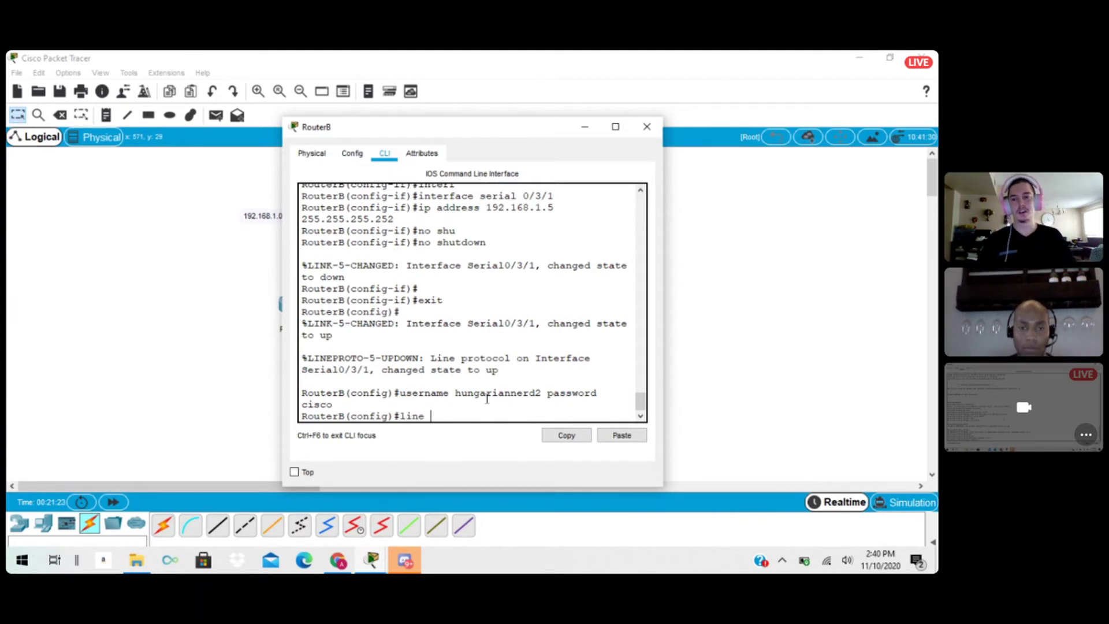
text(vty)
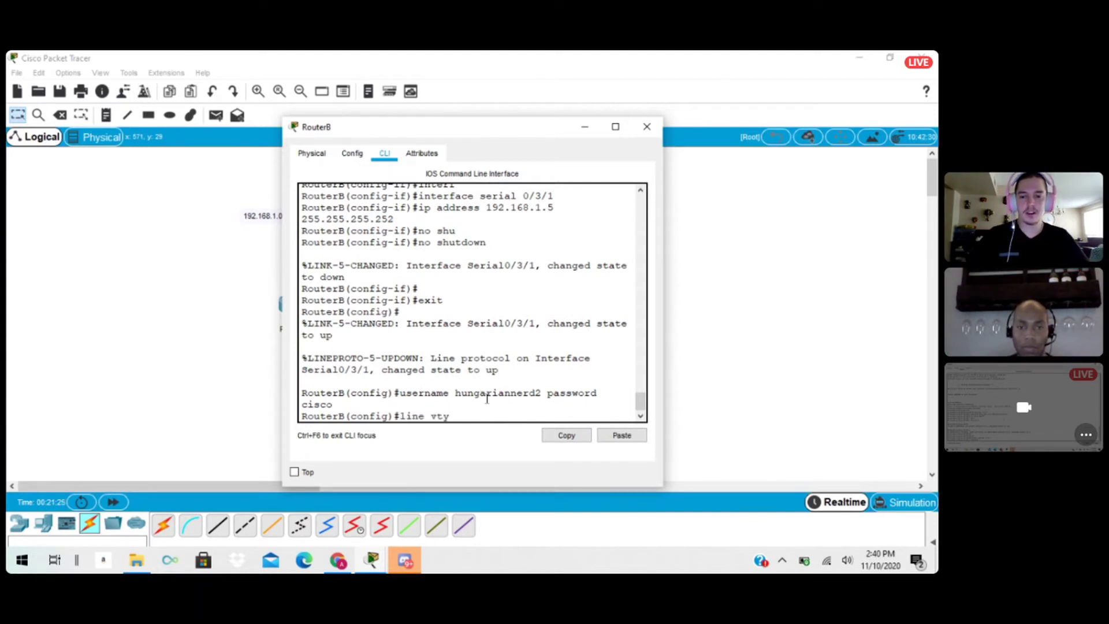
text( 0 4)
key(Return)
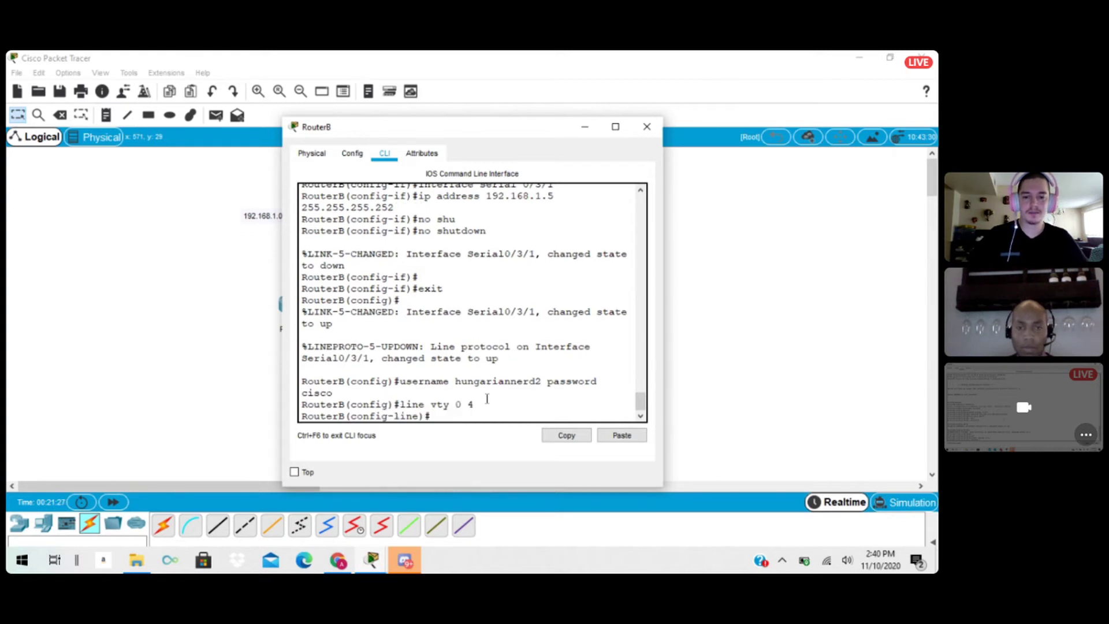
text(login l)
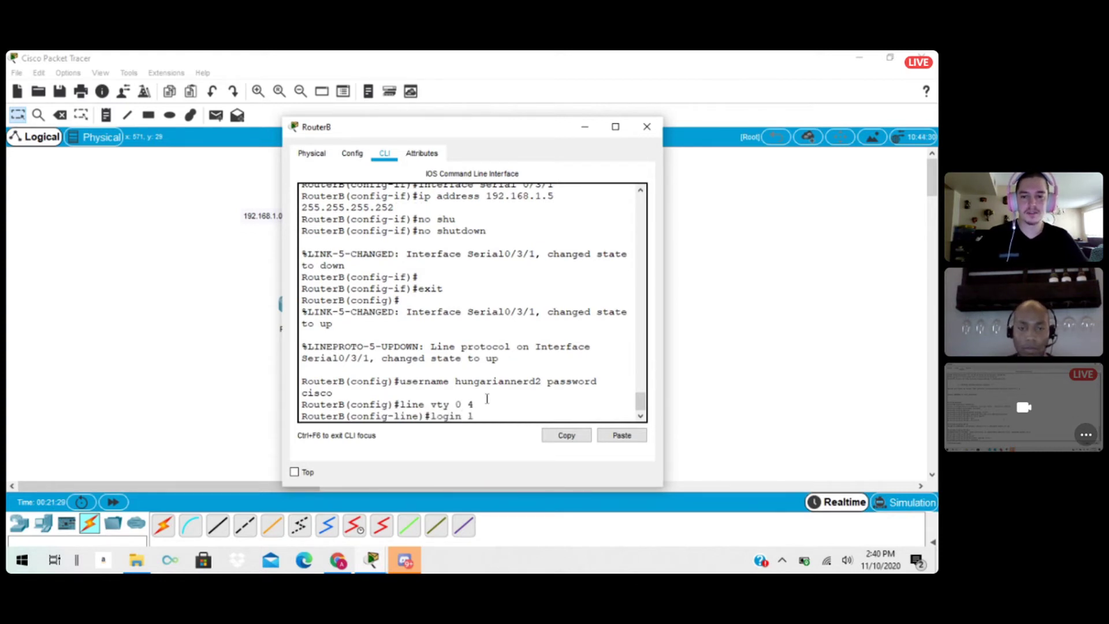
text(ocal)
key(Return)
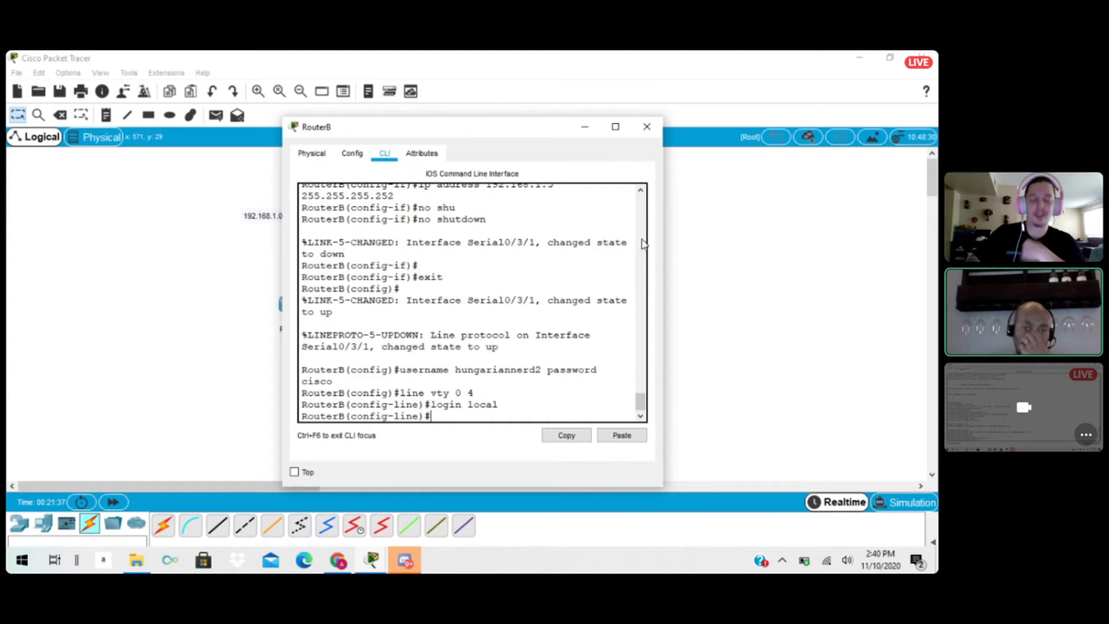
click(646, 126)
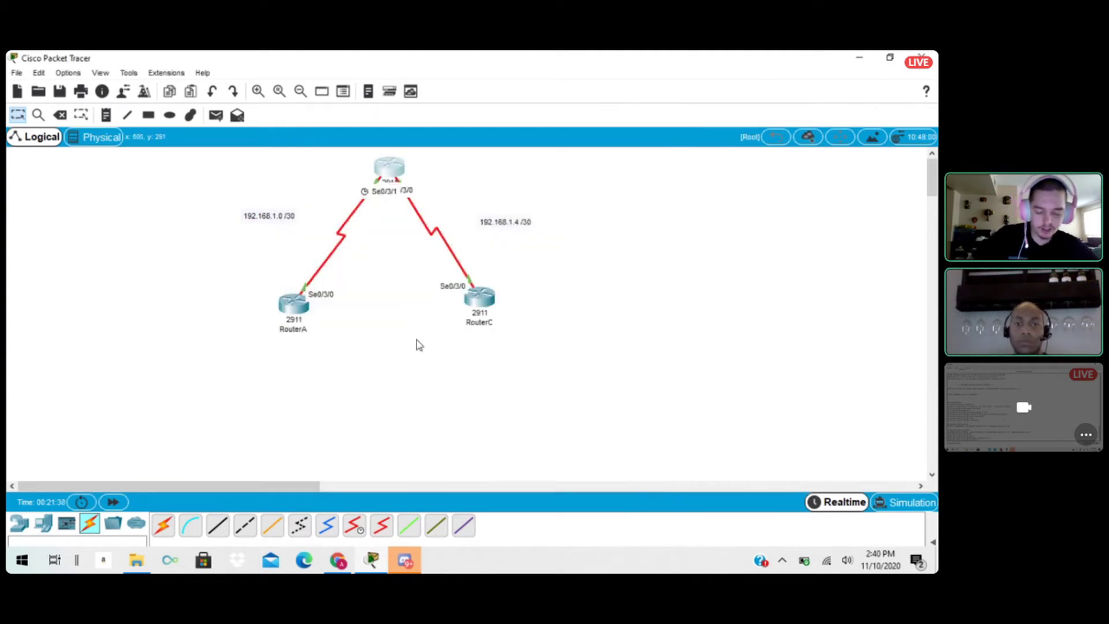
Leave line configuration on RouterA and start an OSPF routing process with process ID 20 from its command line.
click(294, 307)
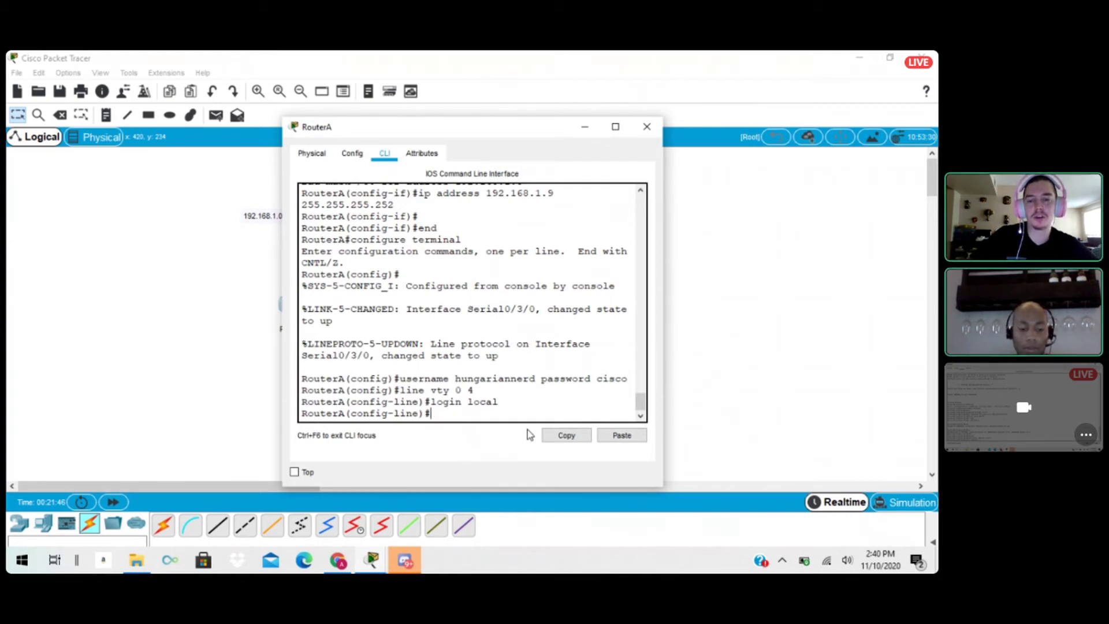
text(exit)
key(Return)
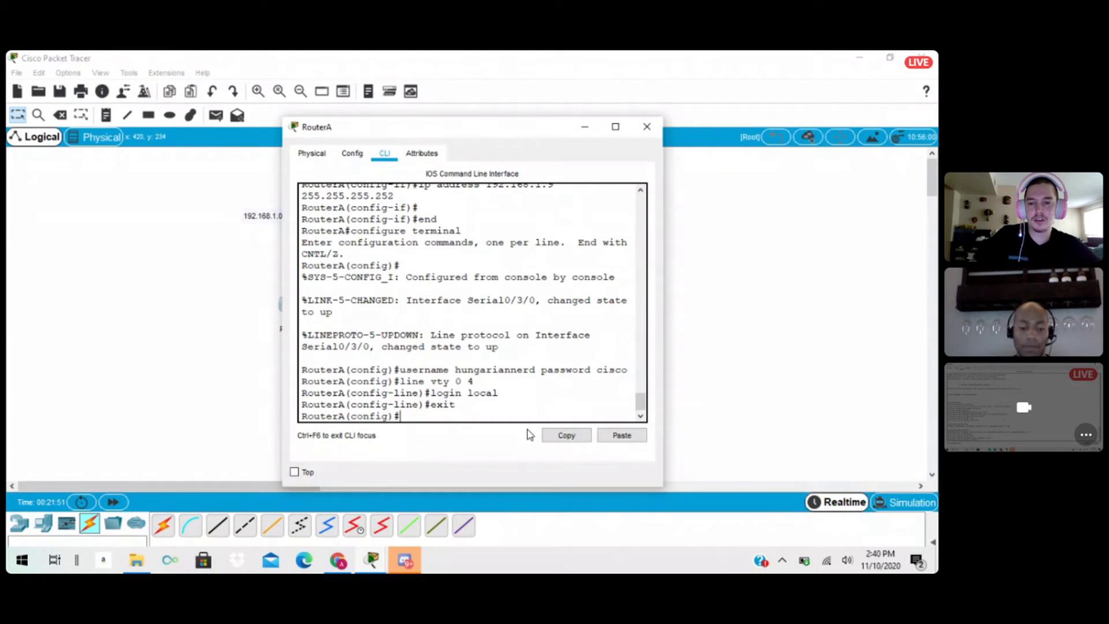
text(ro)
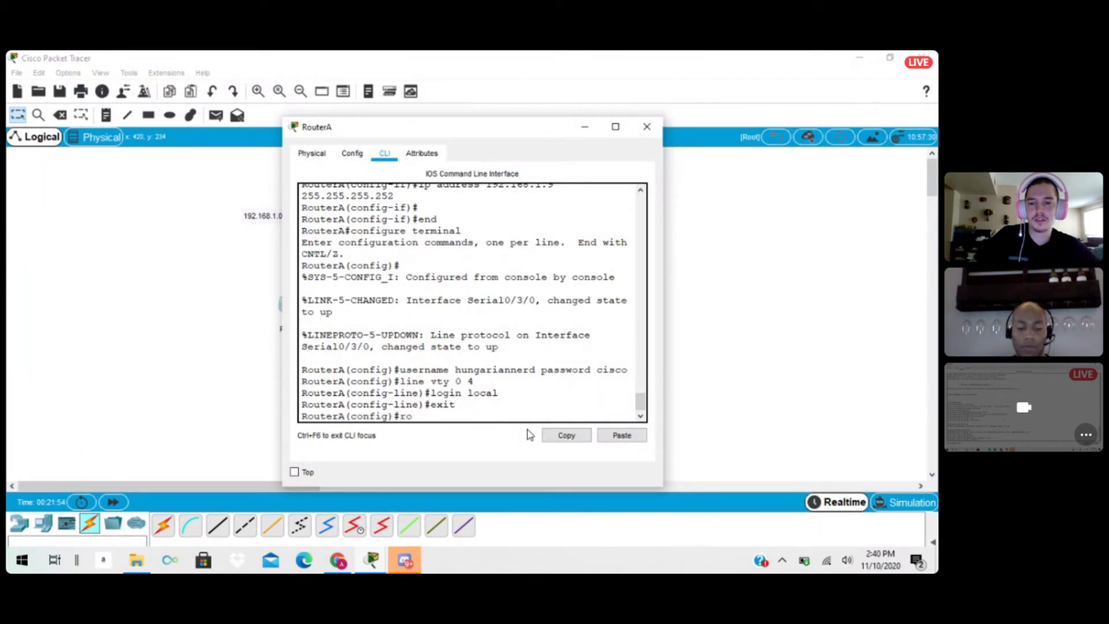
text(uter)
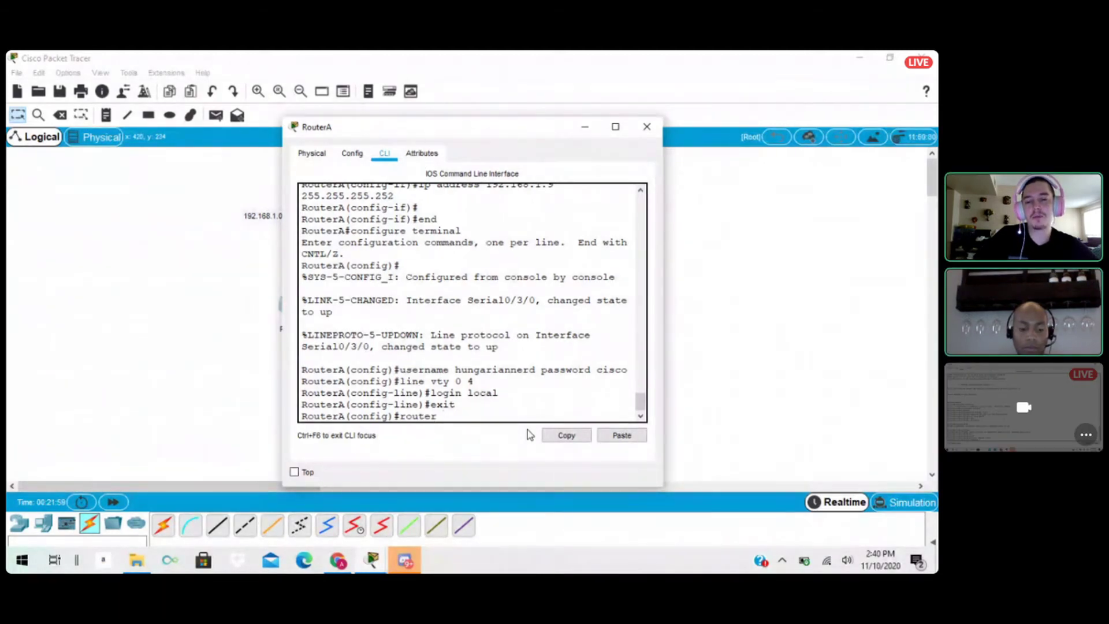
text( ospf)
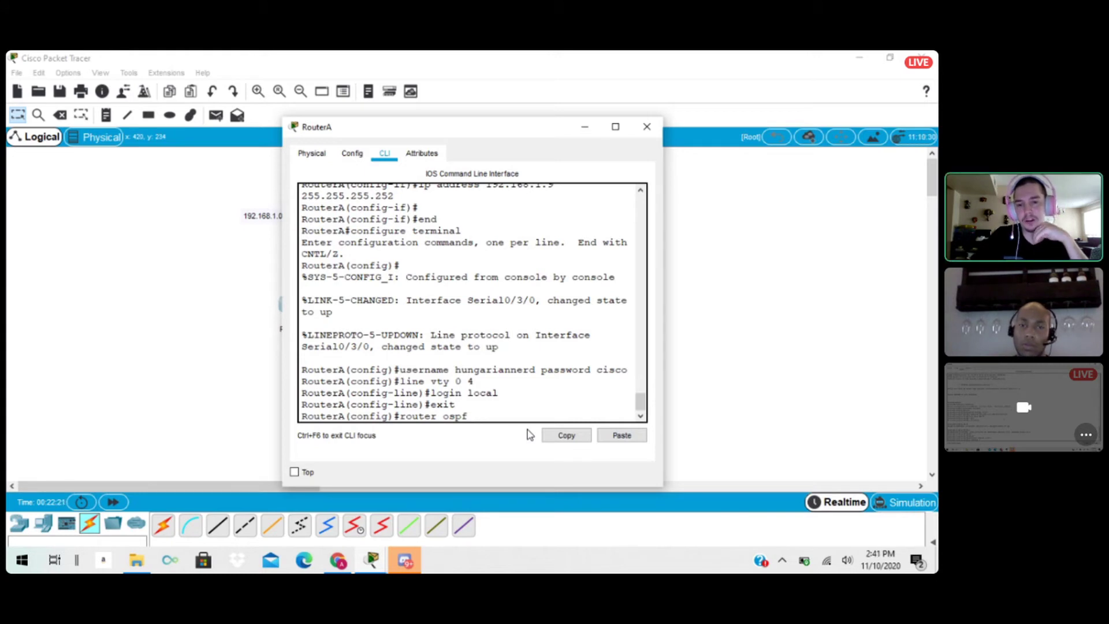
text(20)
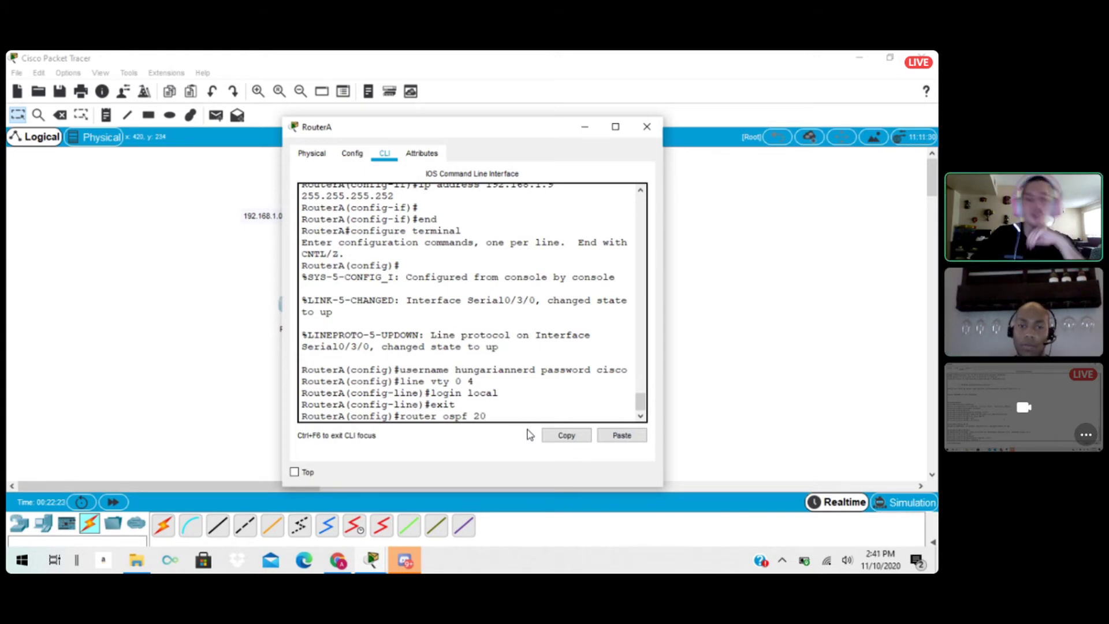
key(Return)
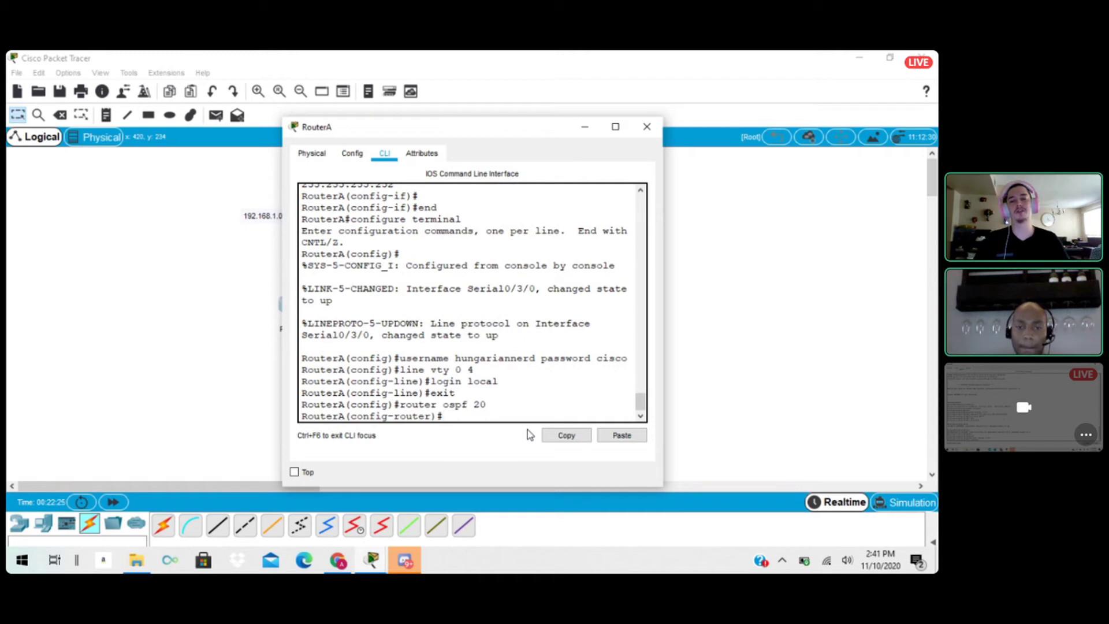
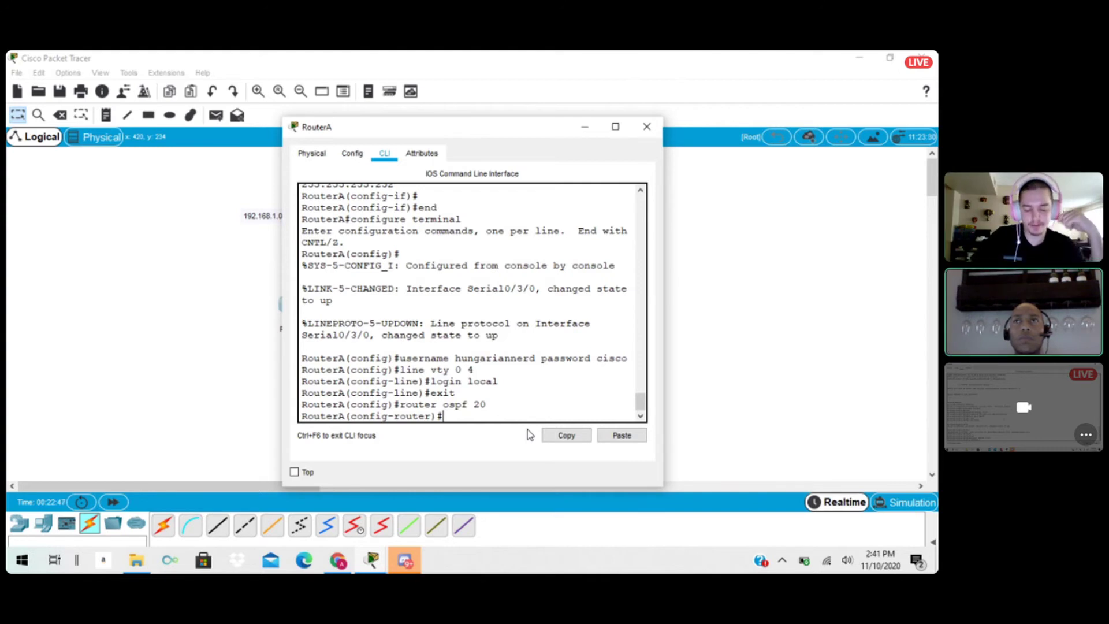
Advertise network 192.168.1.0 with wildcard mask 0.0.0.3 in area 0 under RouterA's OSPF process.
text(n)
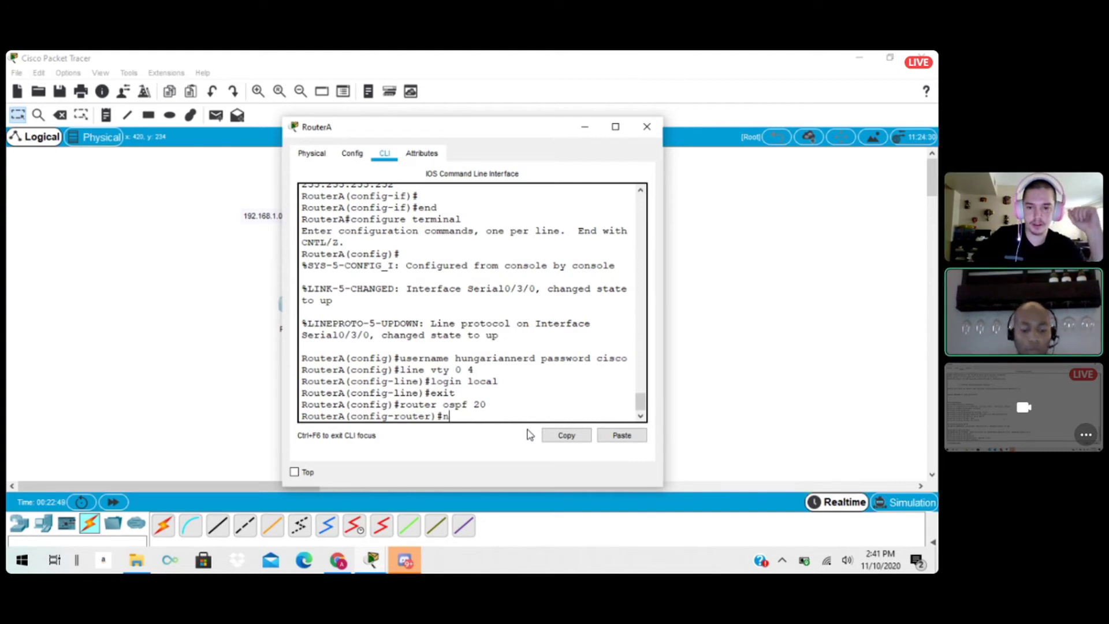
text(etwork )
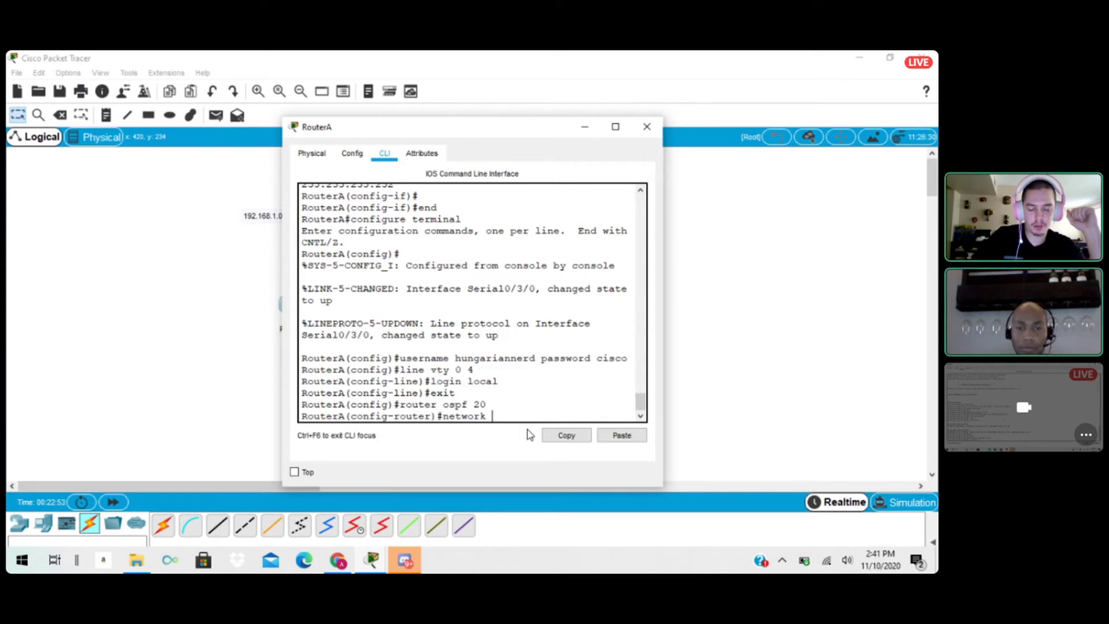
text(192)
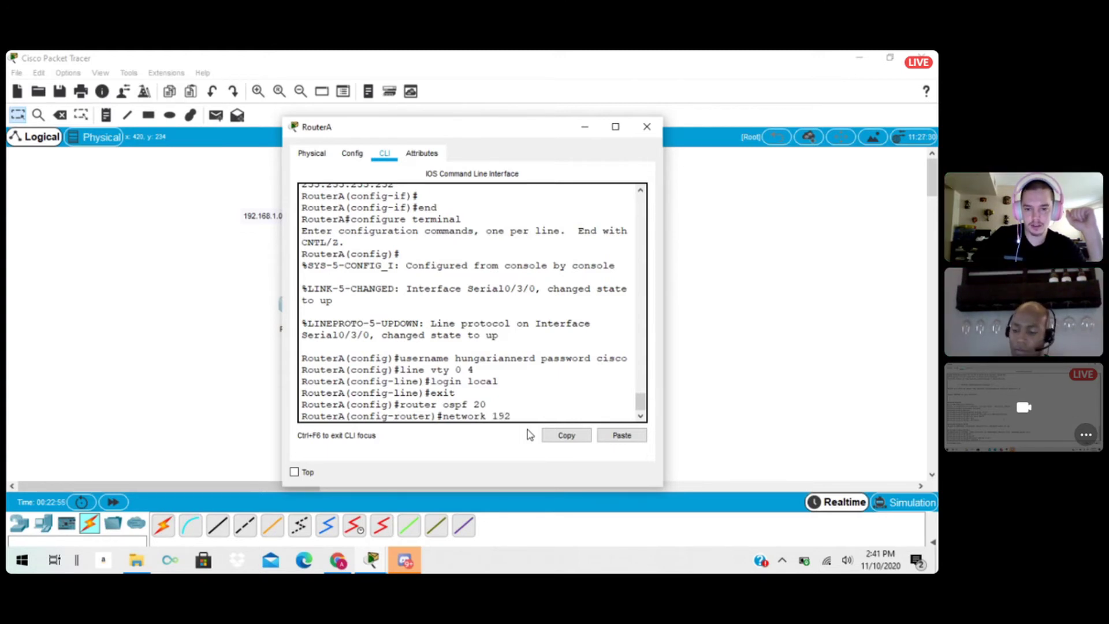
text(.168)
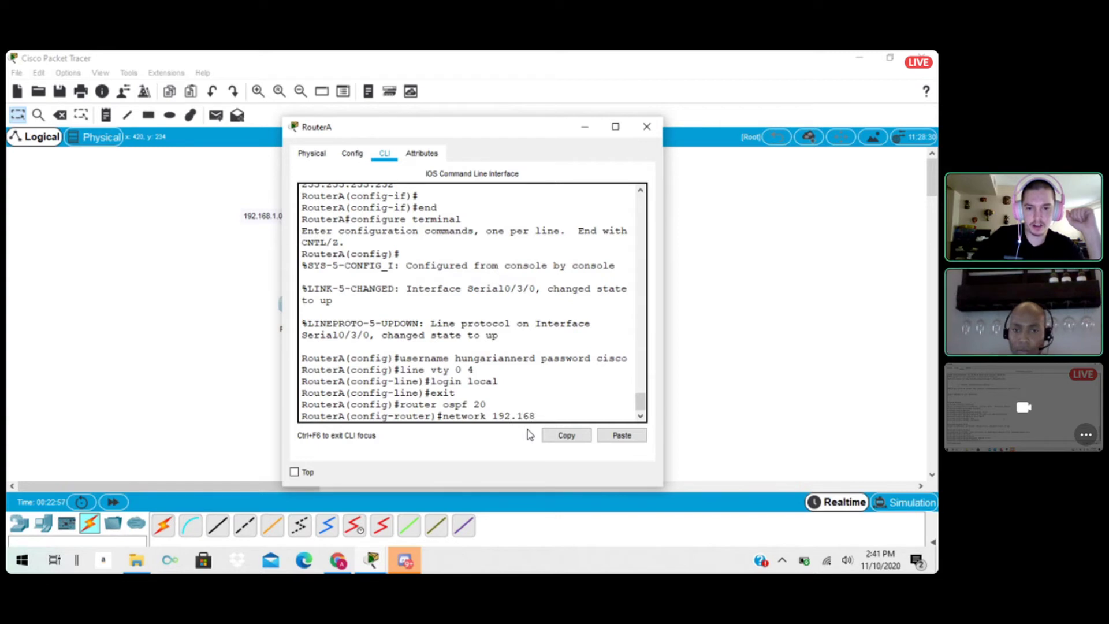
text(.1.)
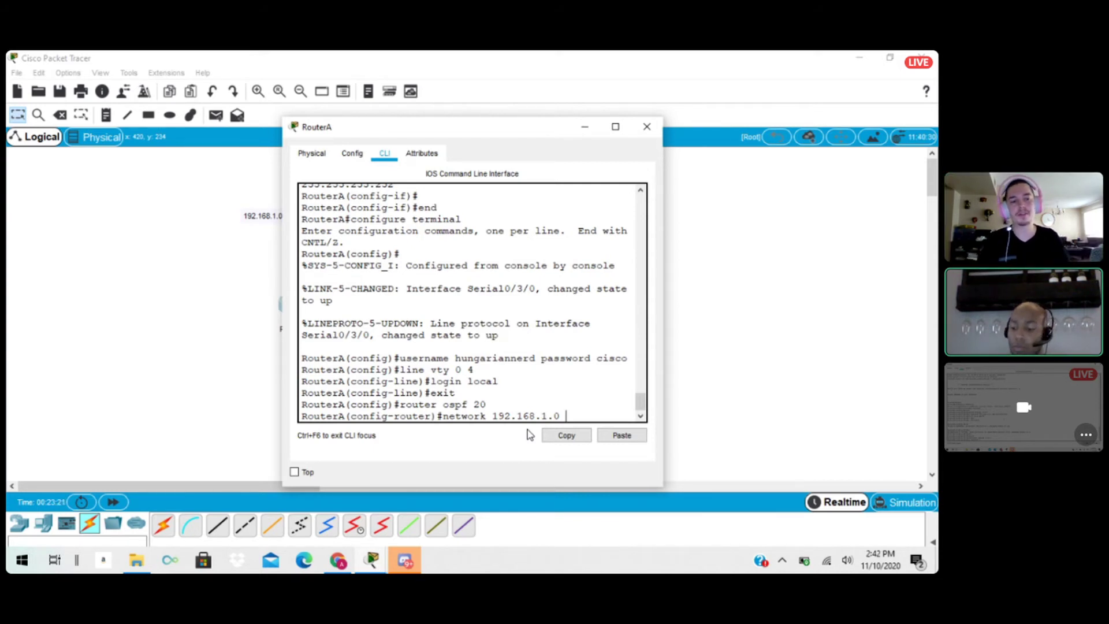
text(0.0)
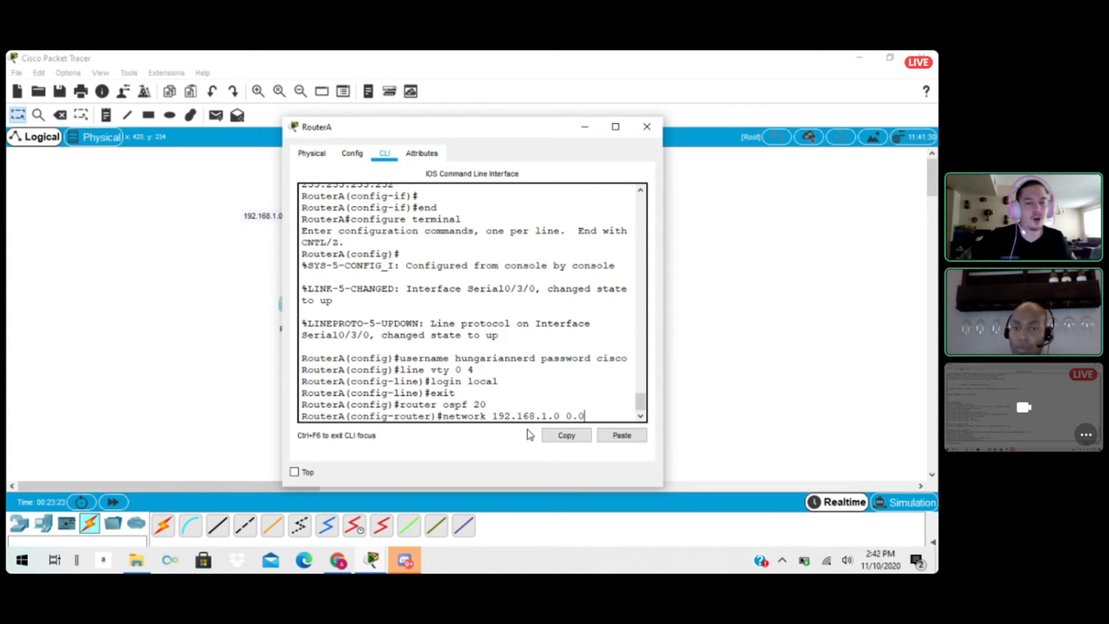
text(.0.3)
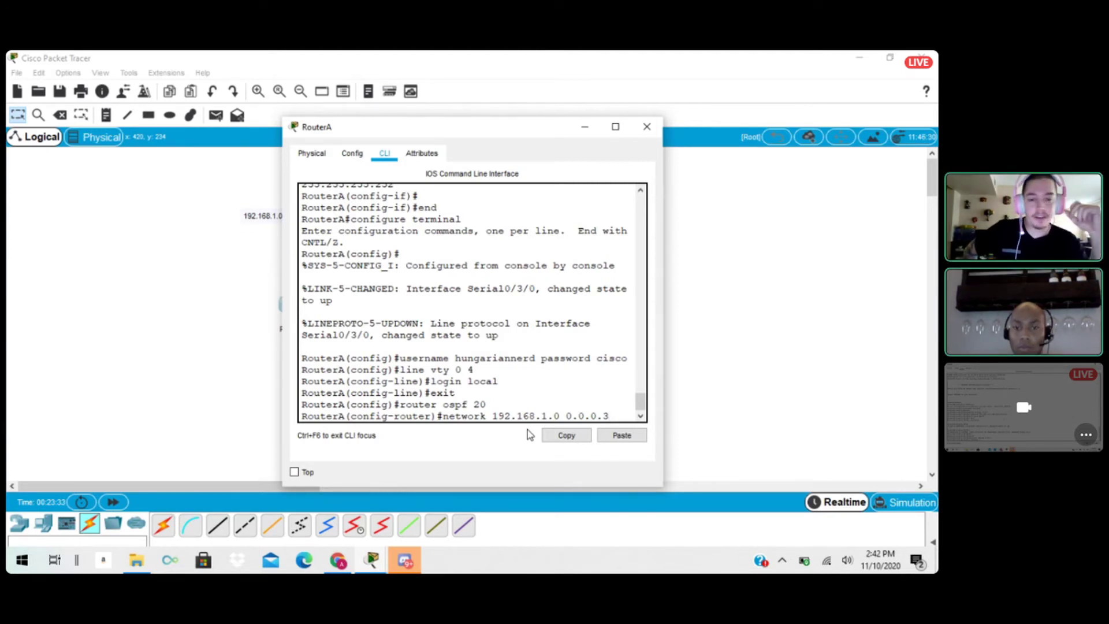
text(rea 0)
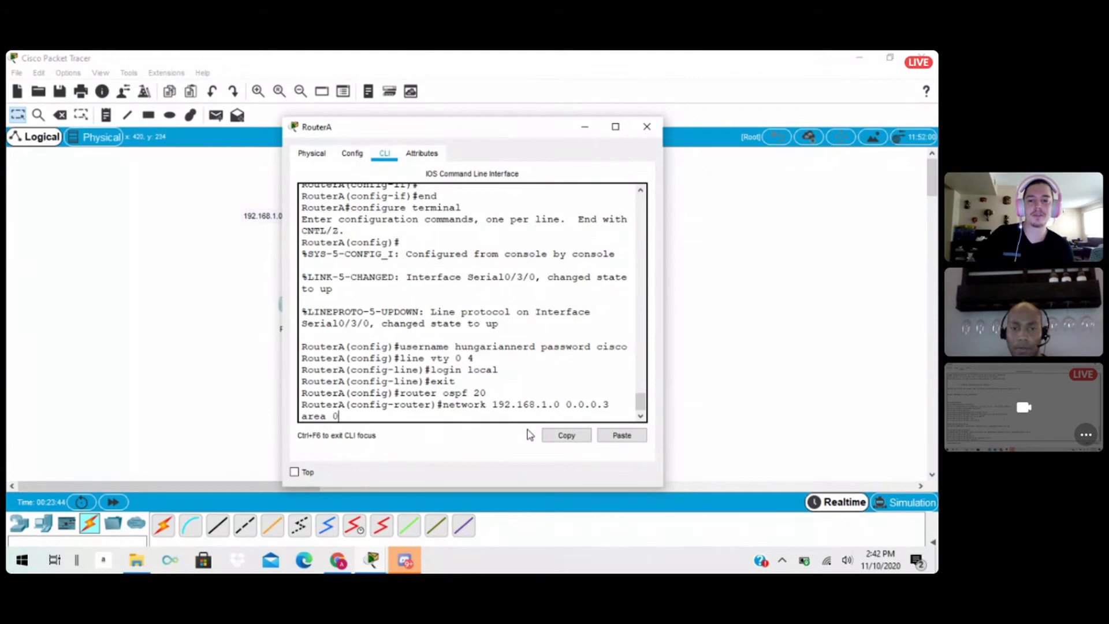
key(Return)
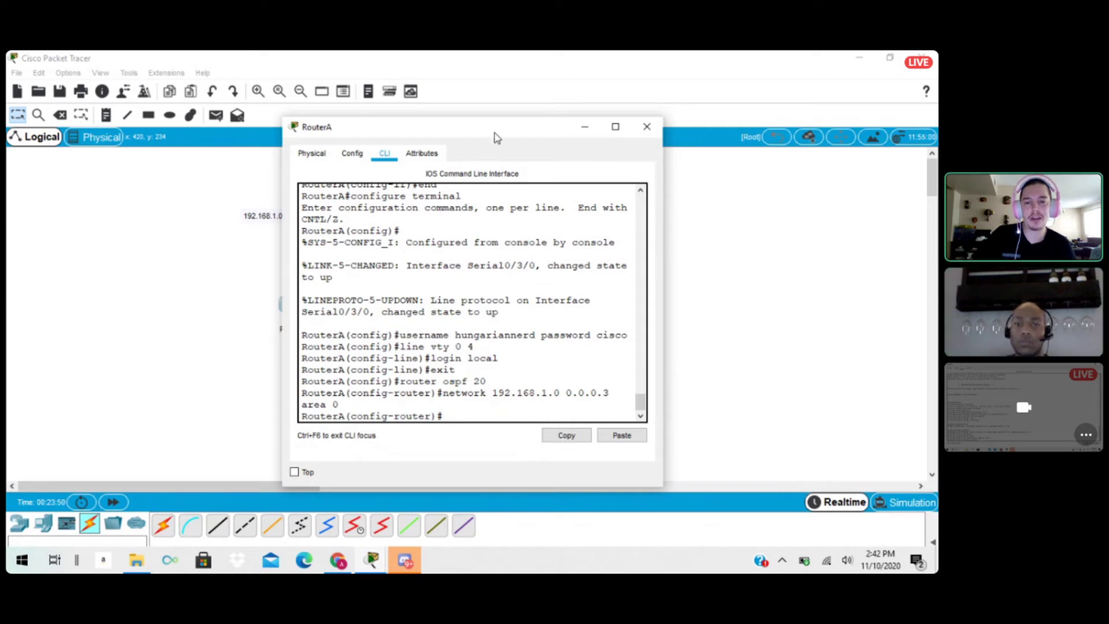
Advertise network 192.168.1.8 with wildcard mask 0.0.0.3 in area 1 under RouterA's OSPF process and close the router's window.
drag(494, 137, 704, 124)
text(net)
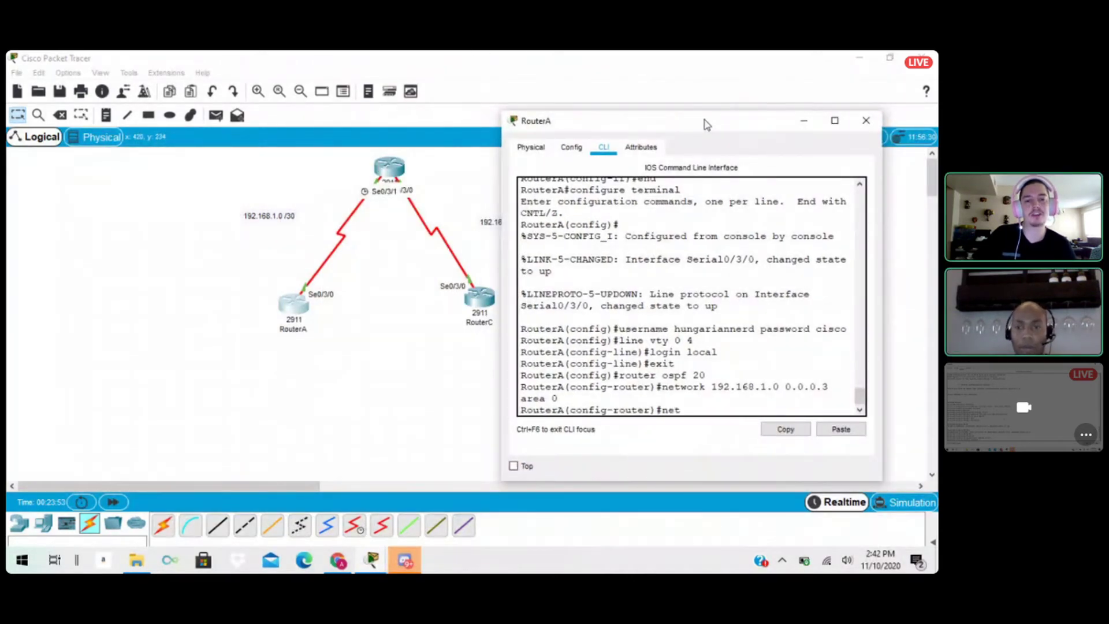
text(work )
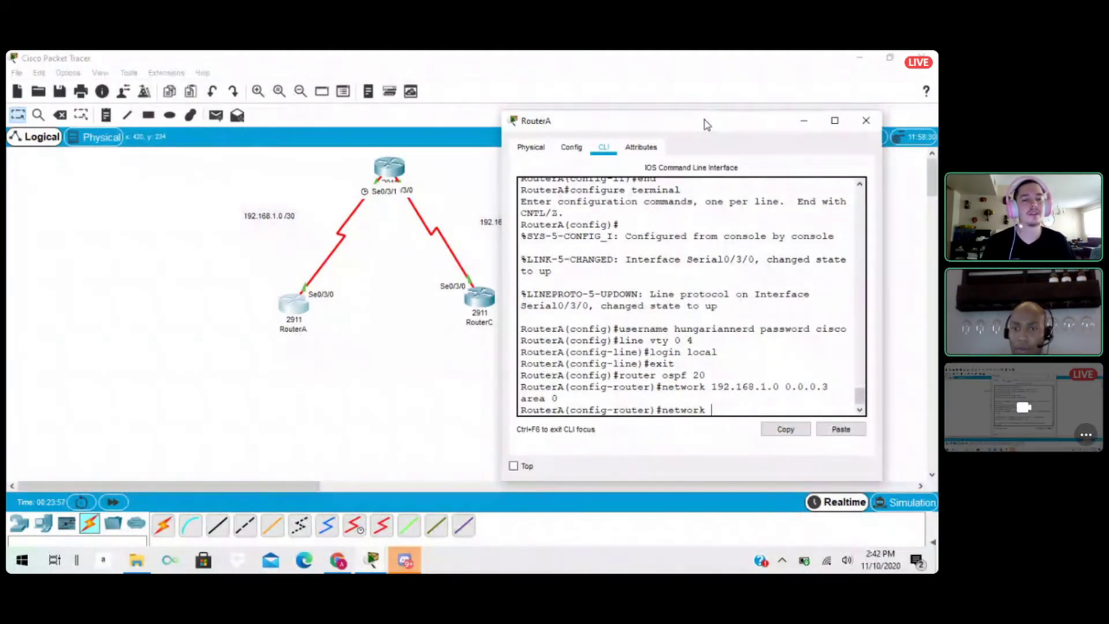
text(192)
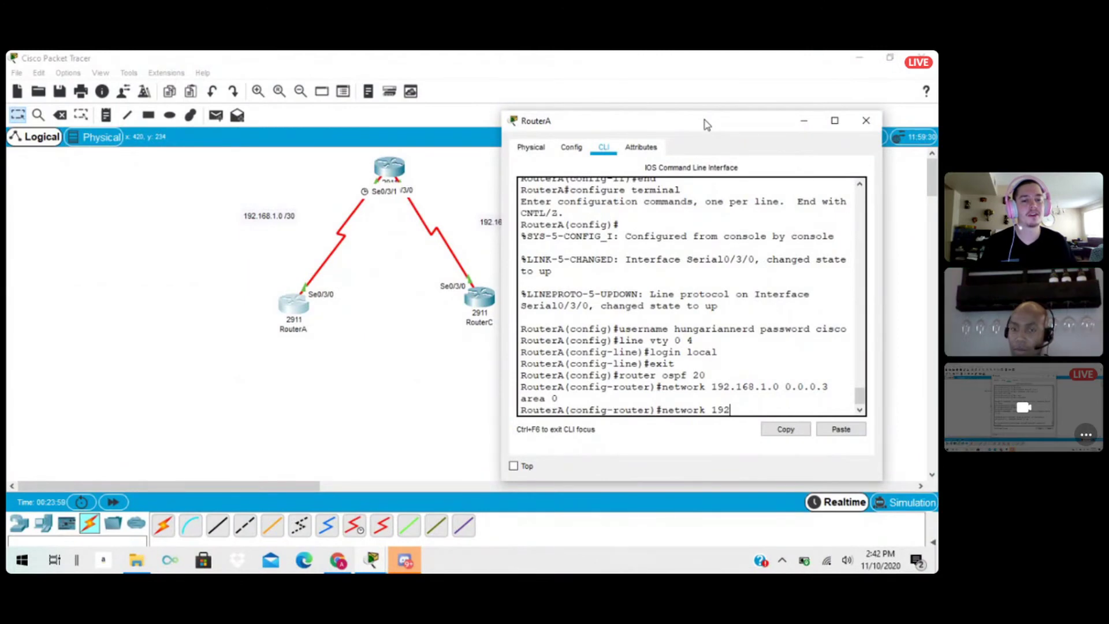
text(.168.)
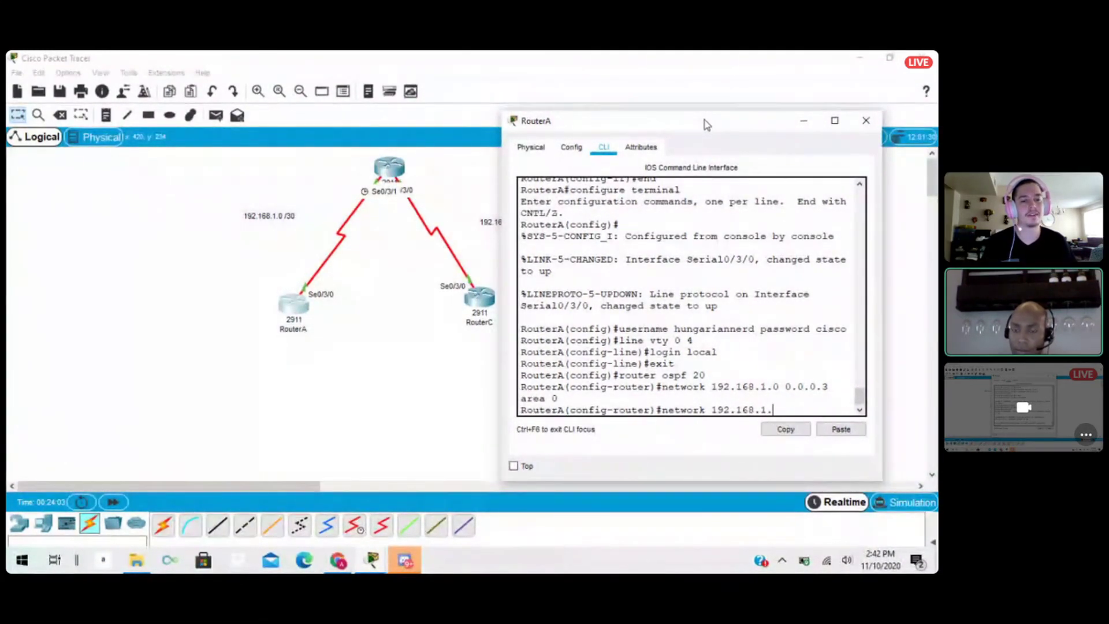
text(1.)
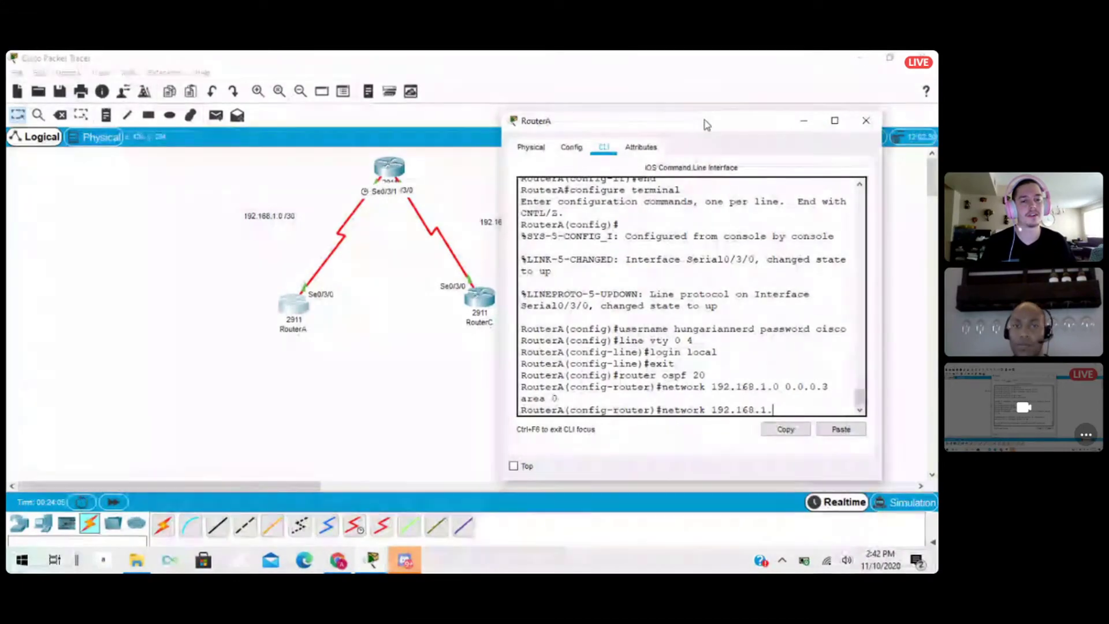
text(8)
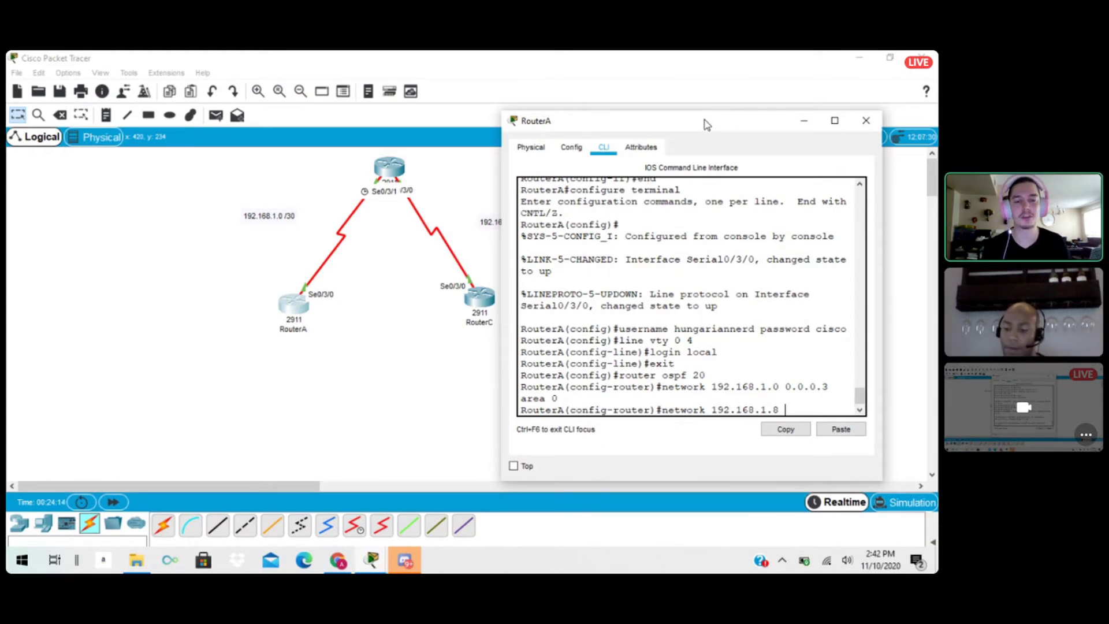
text(0)
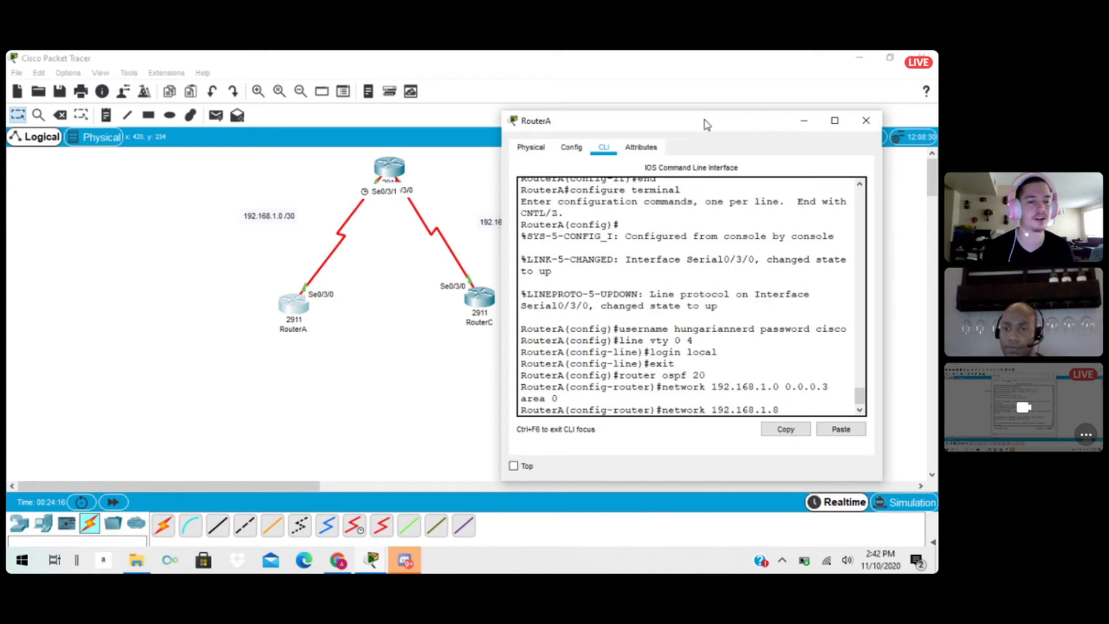
text(.)
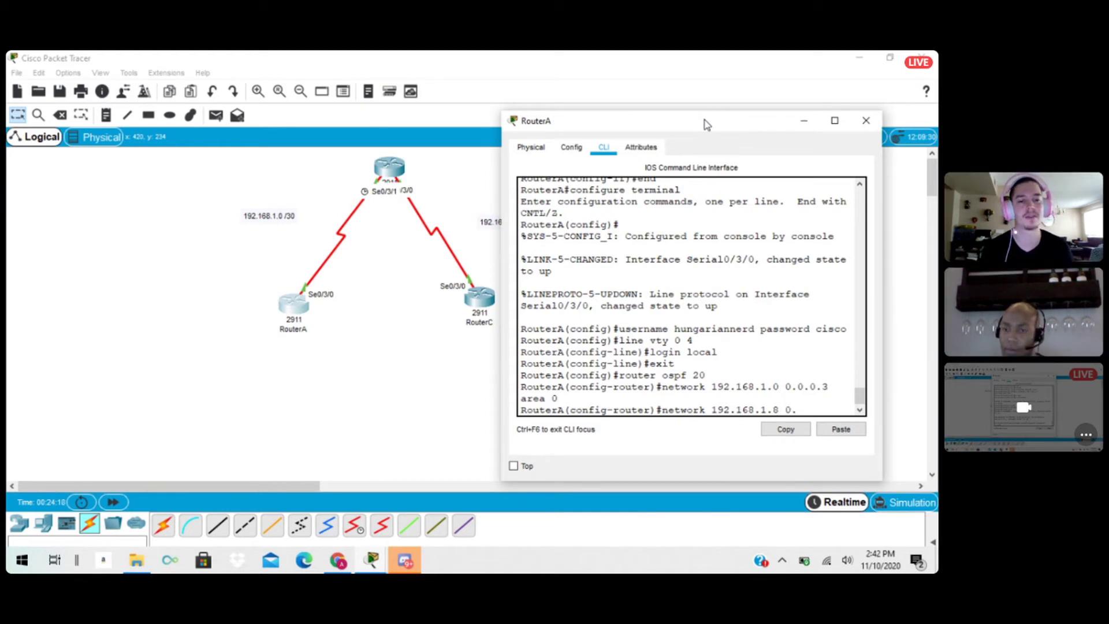
text(0.0.)
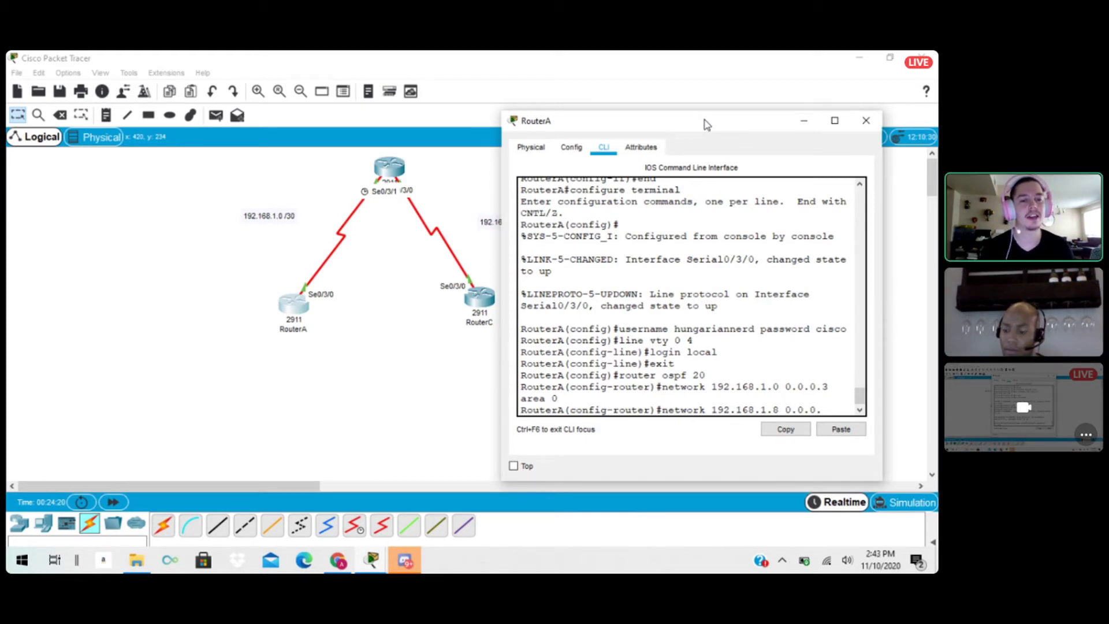
text(3)
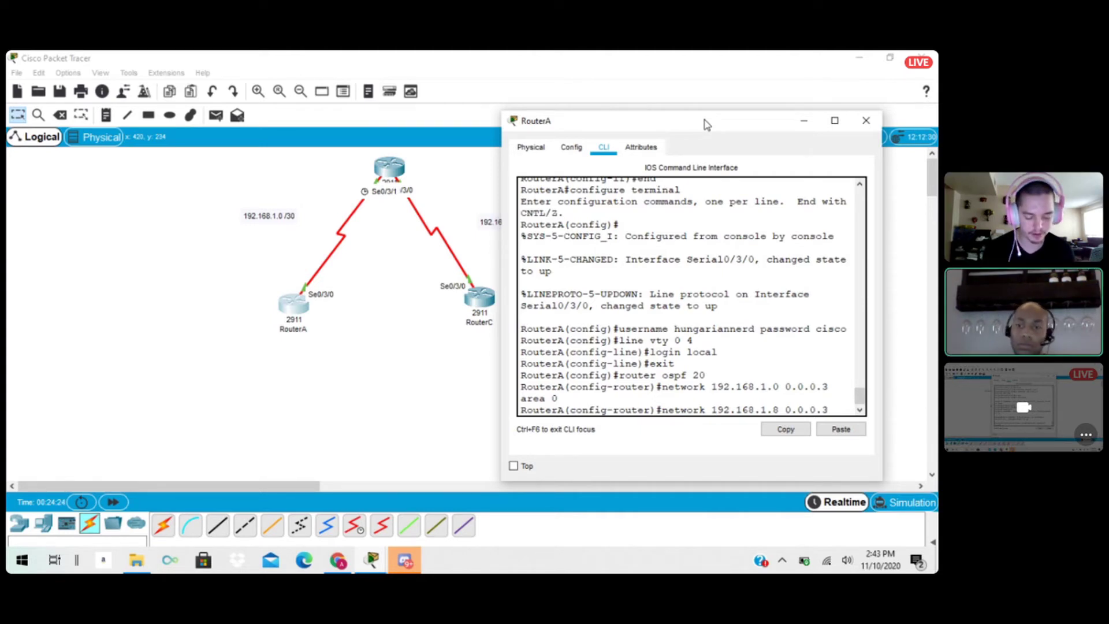
text( area 1)
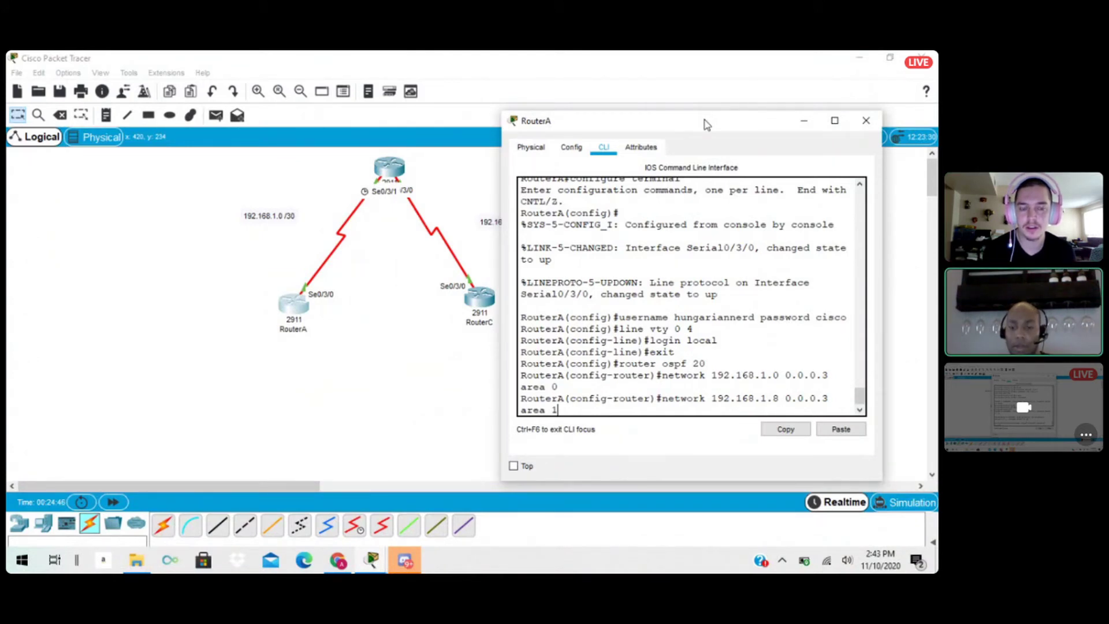
key(Return)
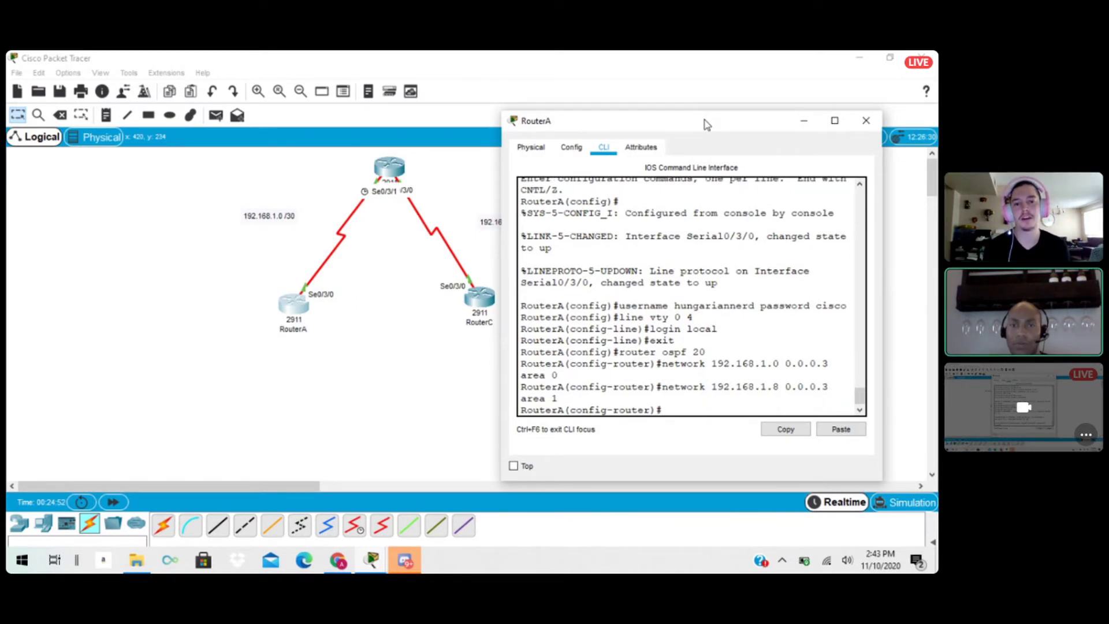
click(866, 122)
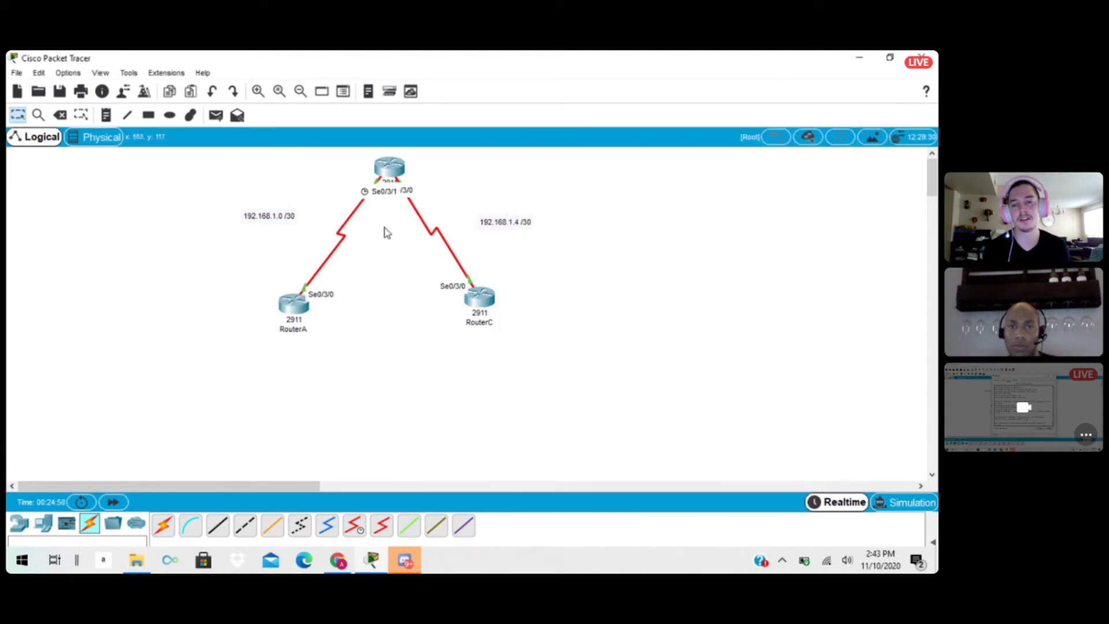
Leave line configuration on RouterB, the middle router, and start an OSPF routing process with process ID 20.
click(390, 171)
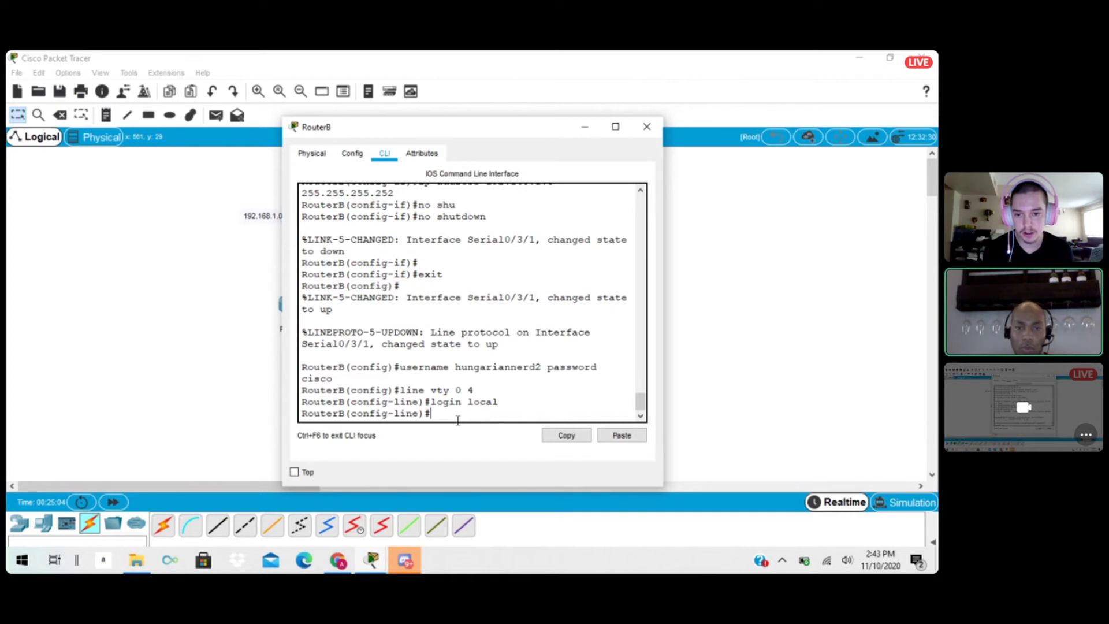
text(exit)
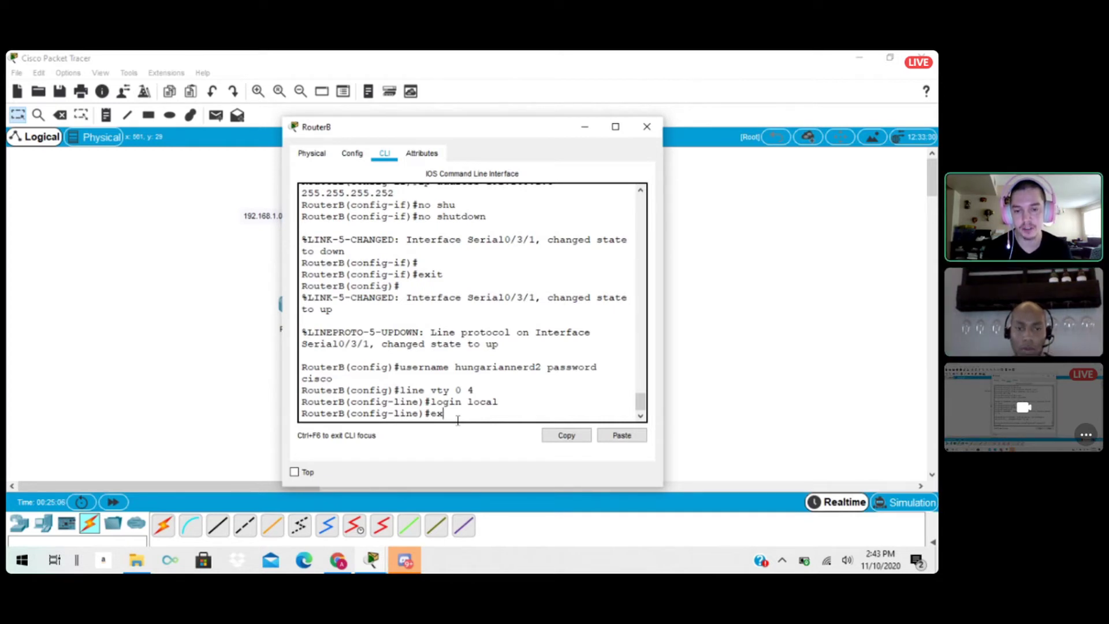
key(Return)
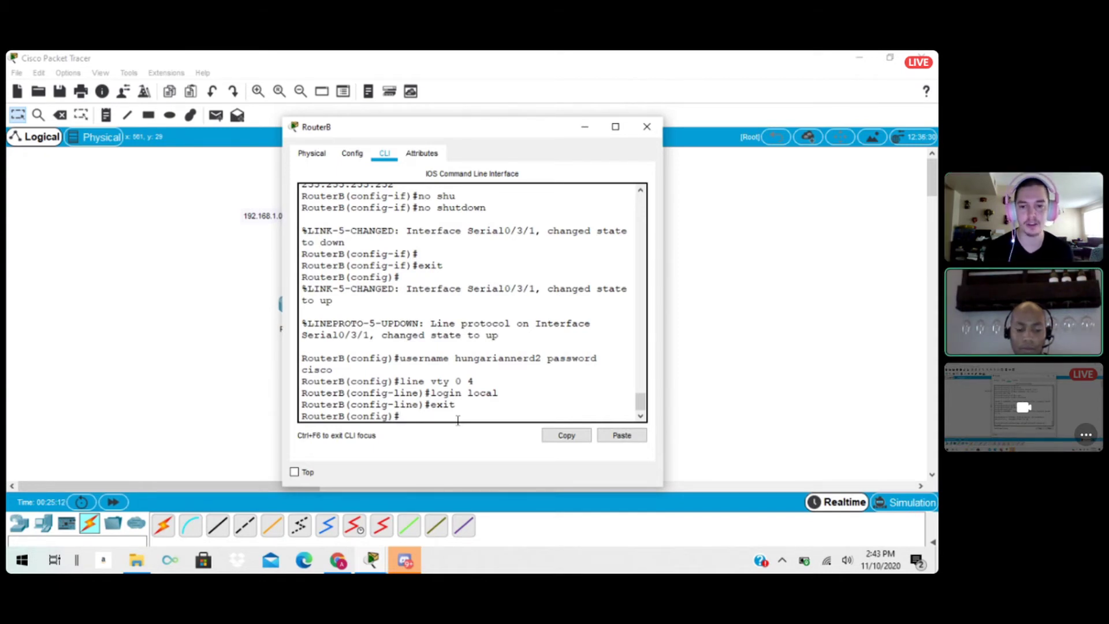
text(router)
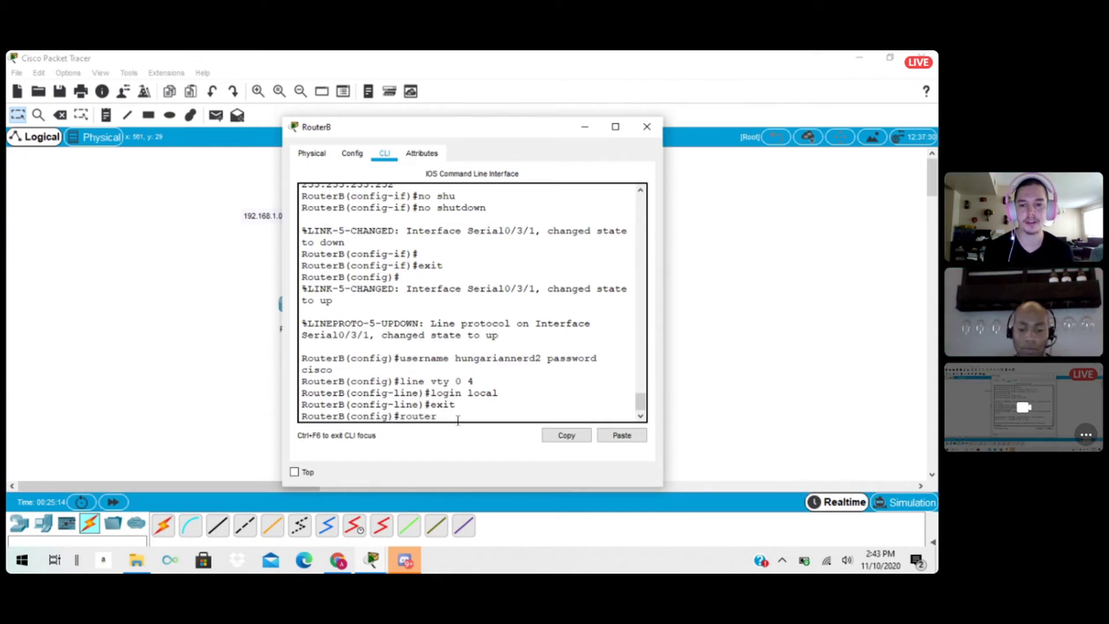
text( ospf)
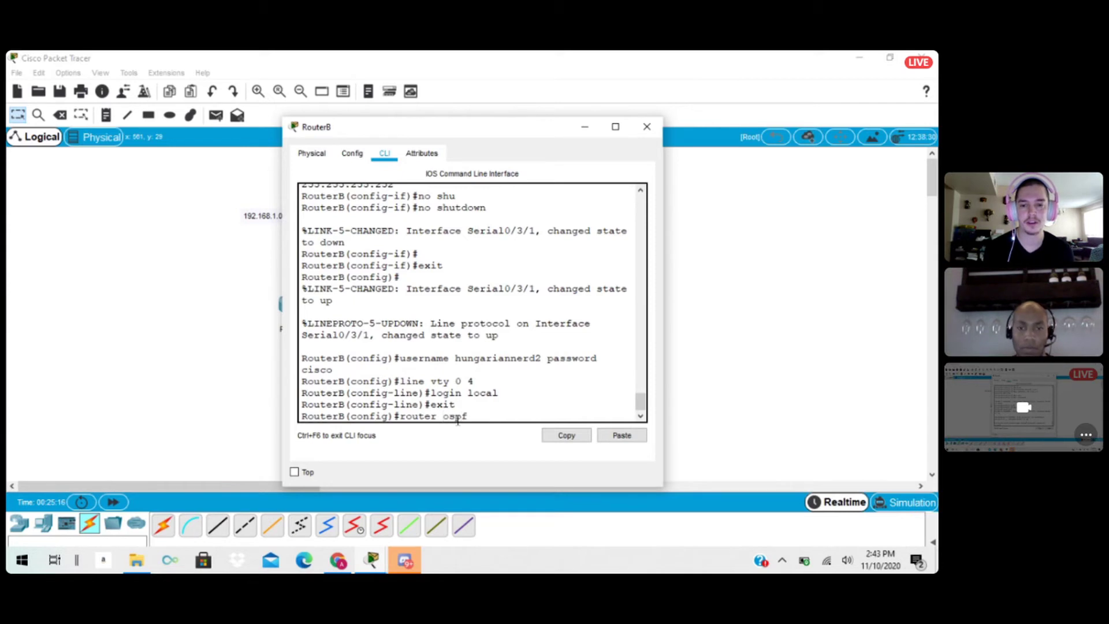
text( 20)
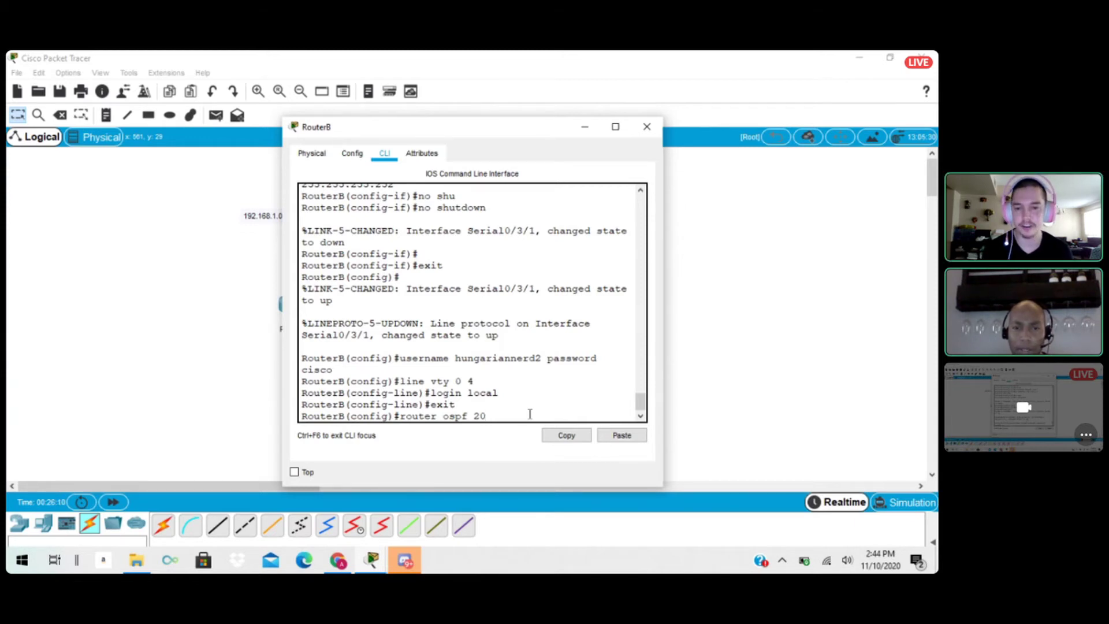
key(Return)
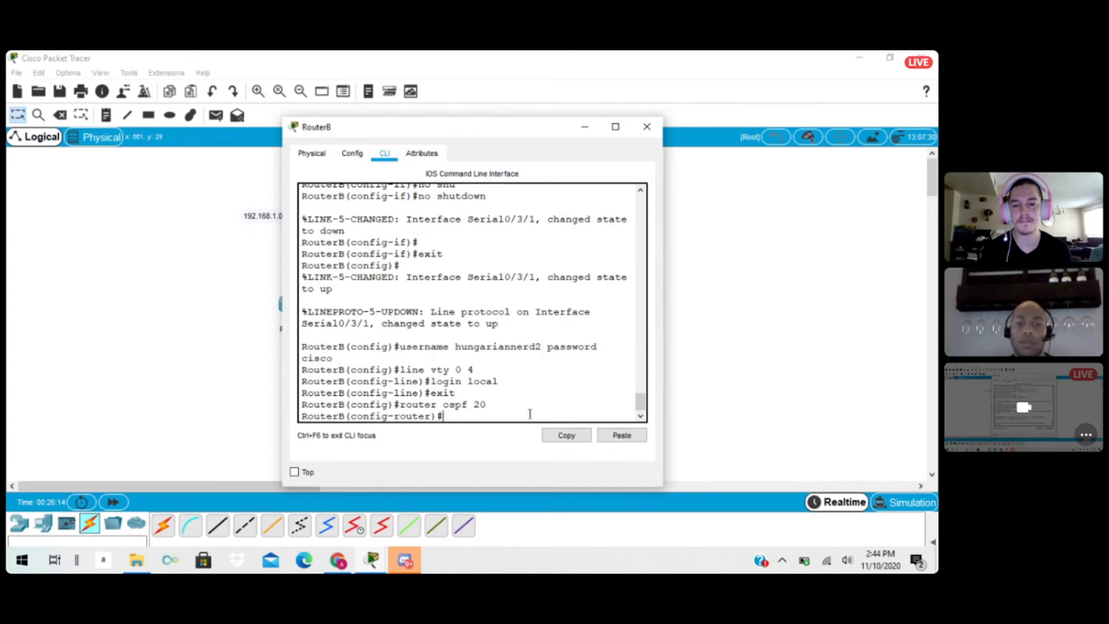
Advertise network 192.168.1.0 with wildcard mask 0.0.0.3 in area 0 under RouterB's OSPF process, moving its window aside to uncover the topology.
text(network)
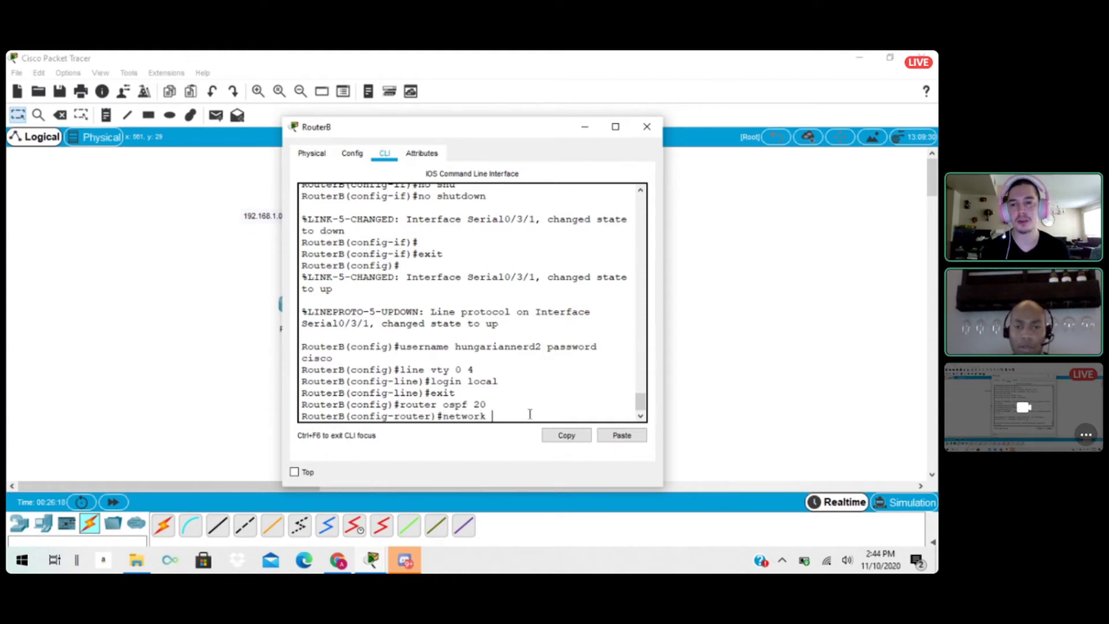
text( 192.)
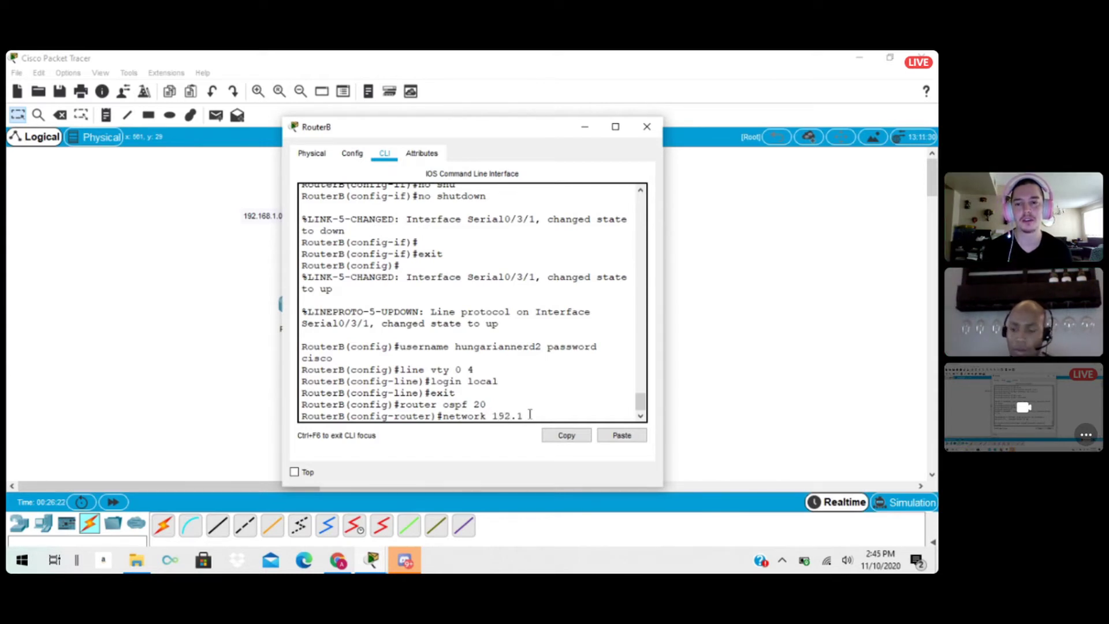
text(1.)
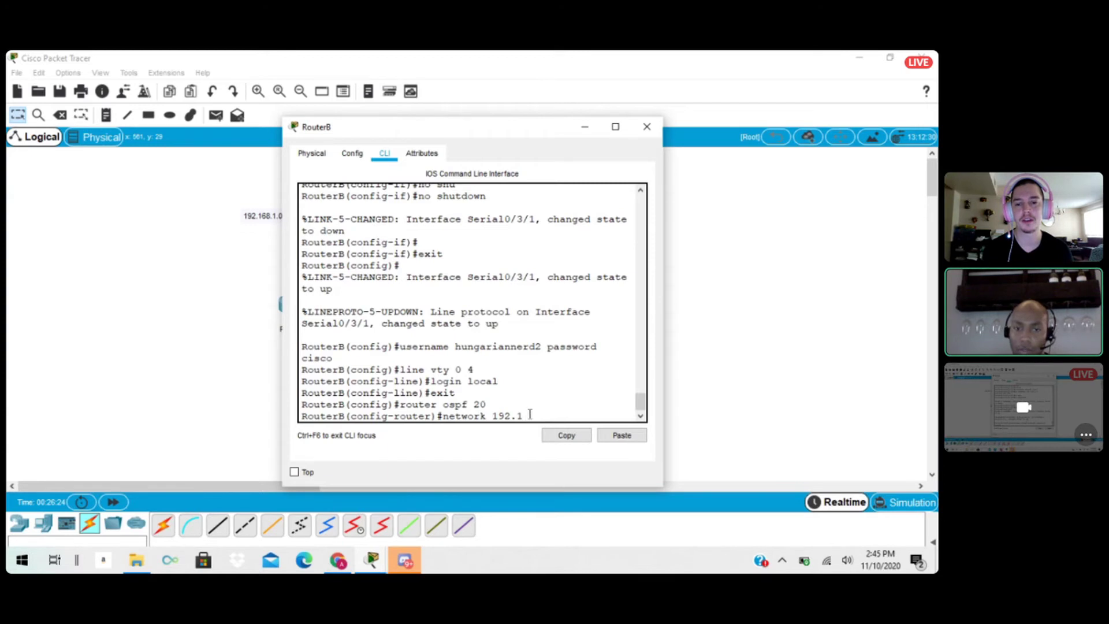
text(8.1.0)
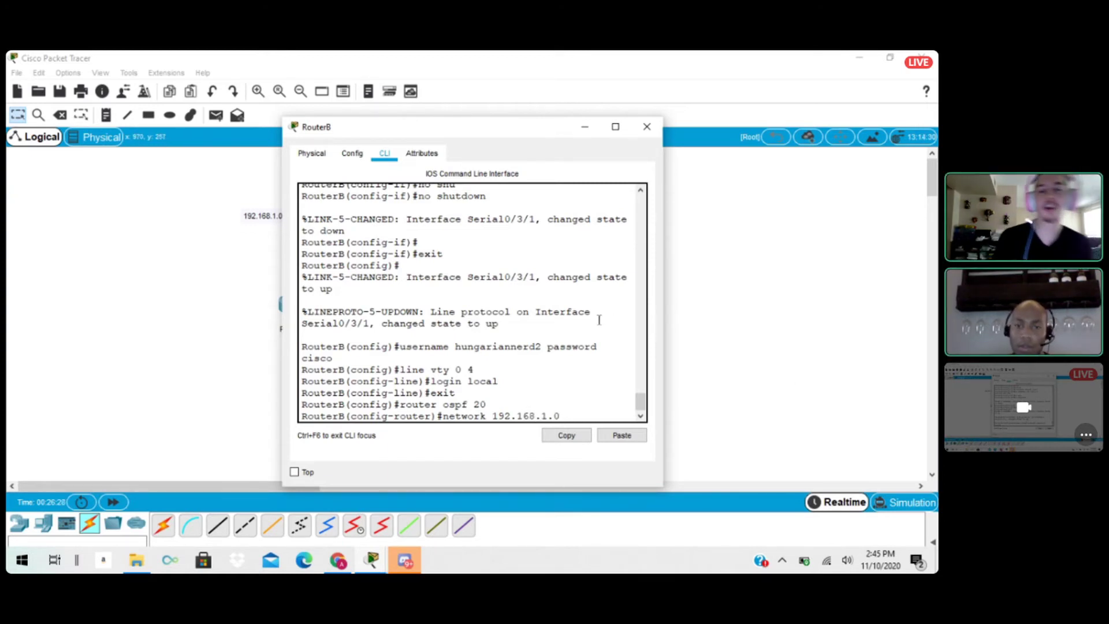
text( 0)
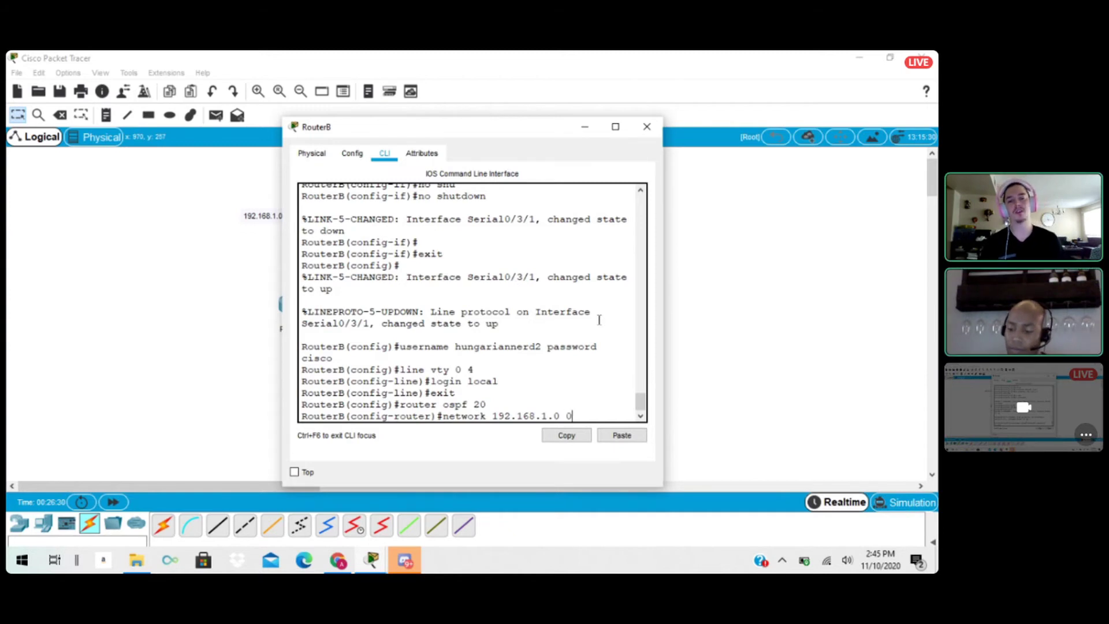
text(.0.0.)
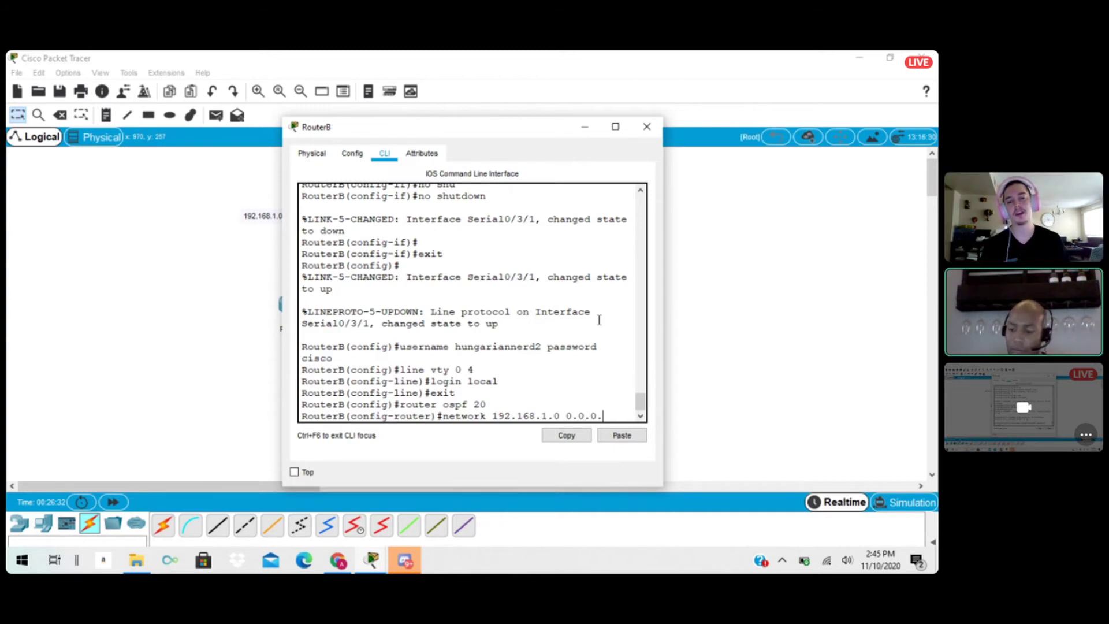
text(3)
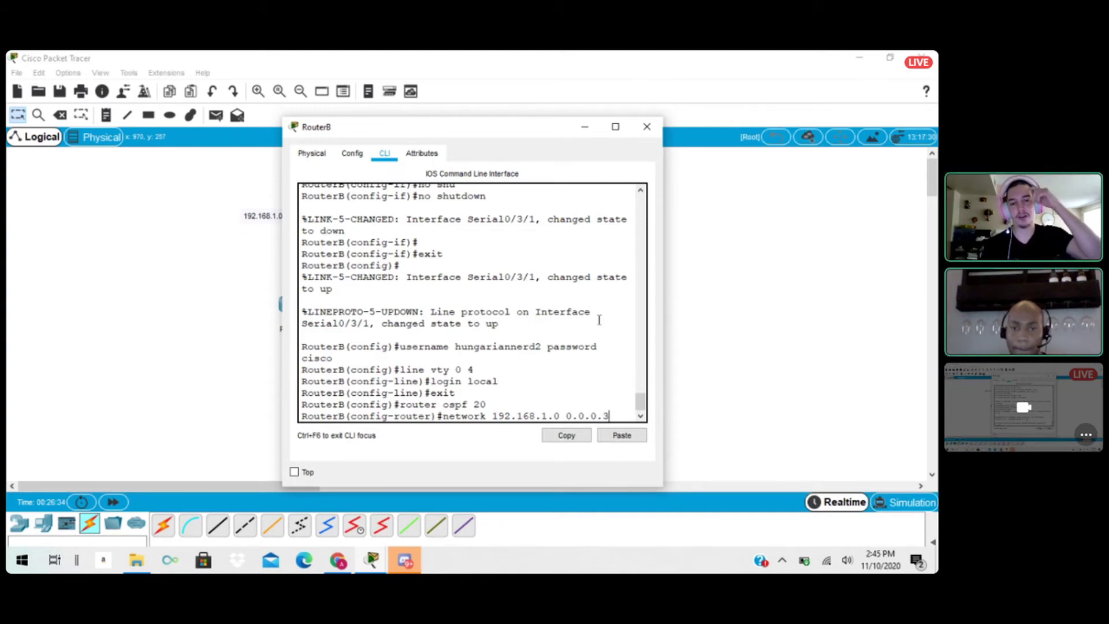
text( area)
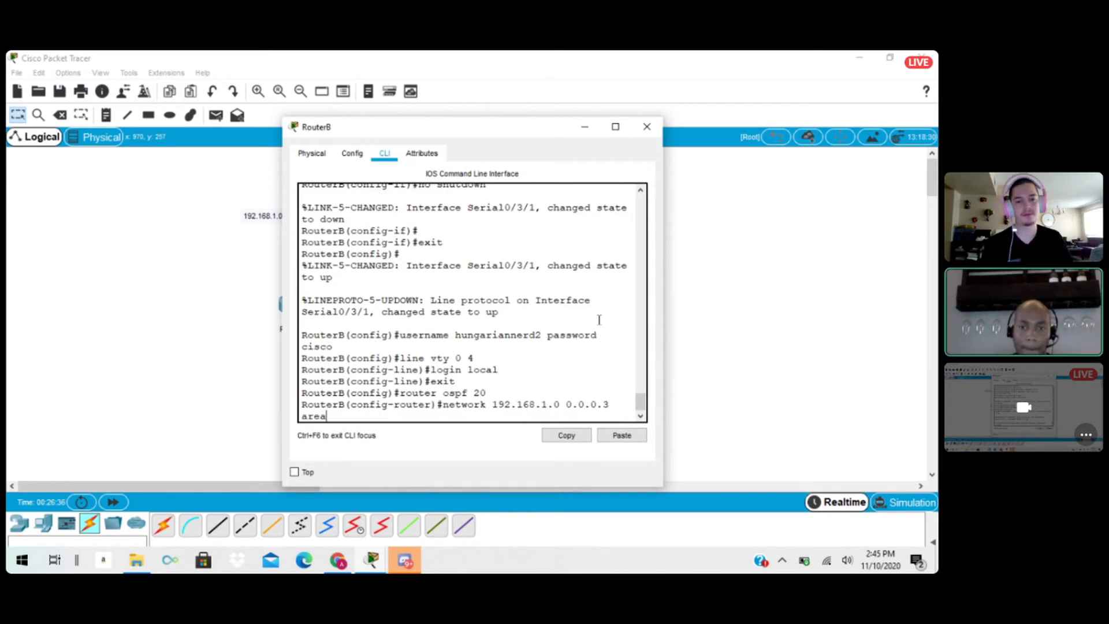
text( 0)
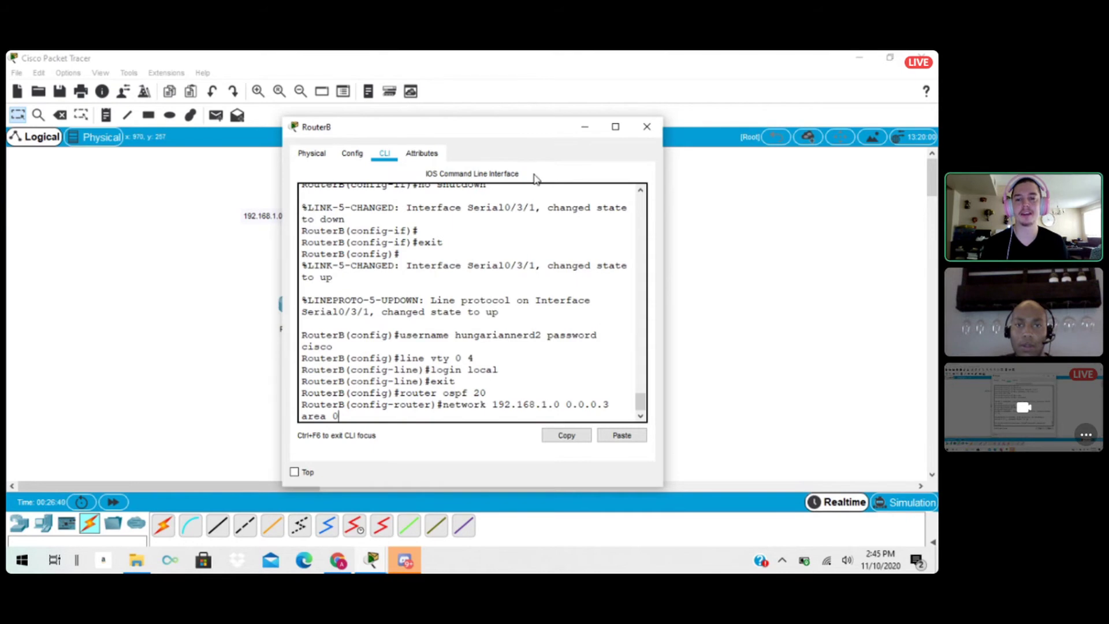
drag(514, 135, 751, 125)
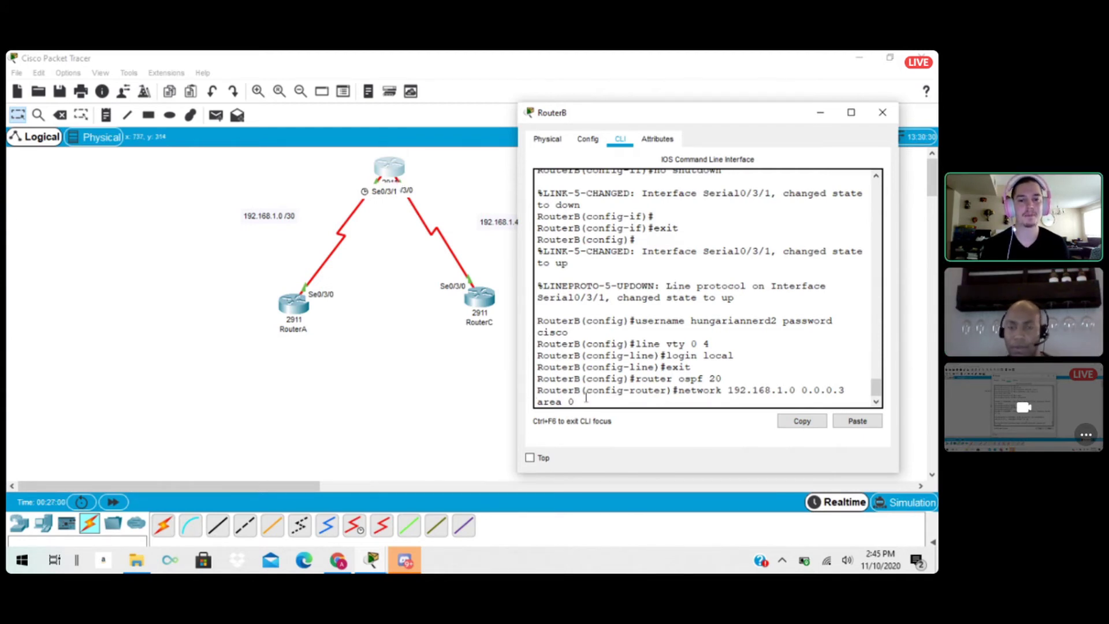
key(Return)
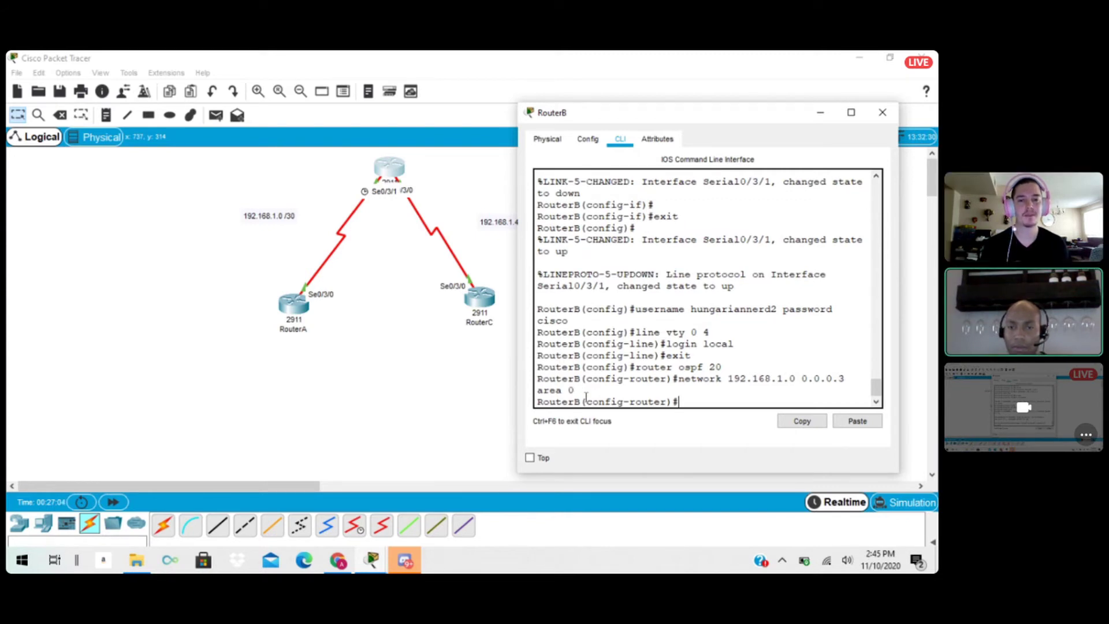
text(net)
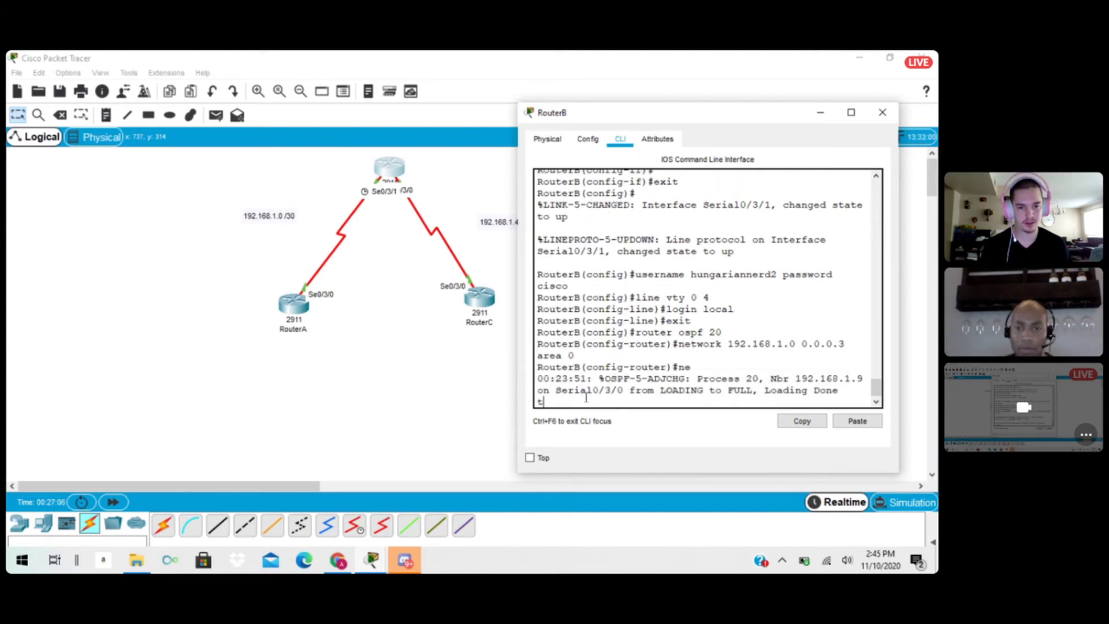
key(BackSpace)
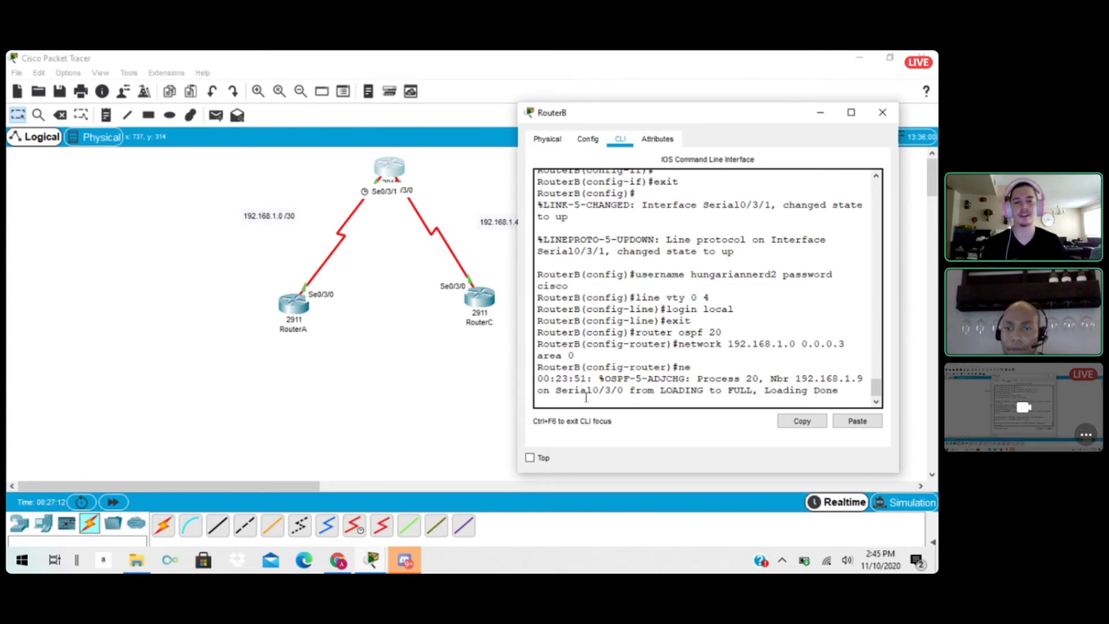
key(Return)
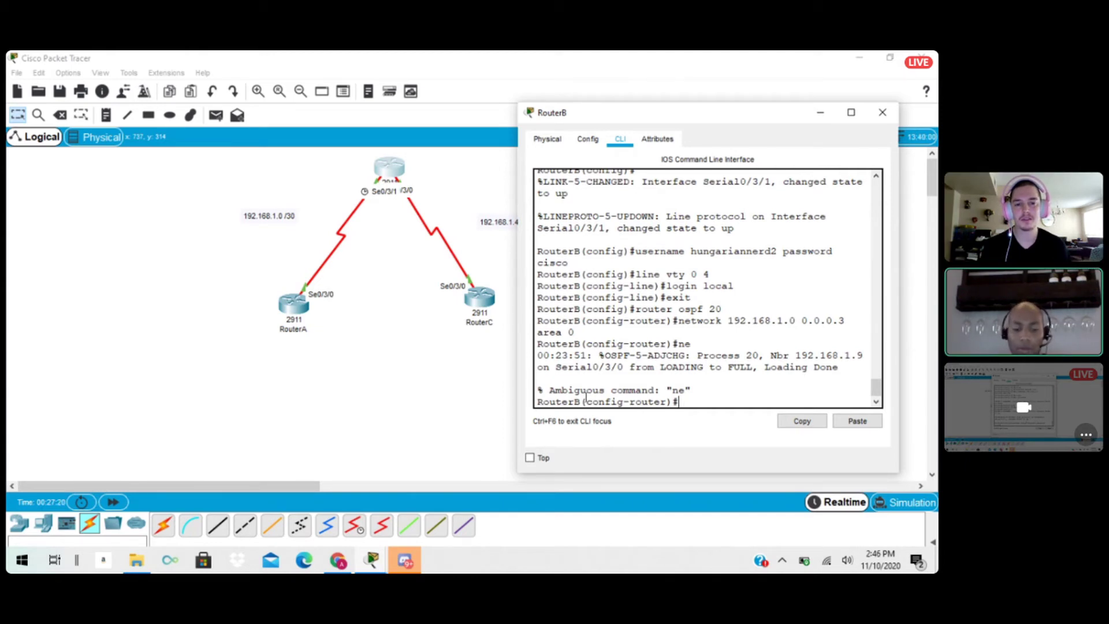
Advertise network 192.168.1.4 with wildcard mask 0.0.0.3 in area 0 under RouterB's OSPF process and minimize the router's window.
text(network)
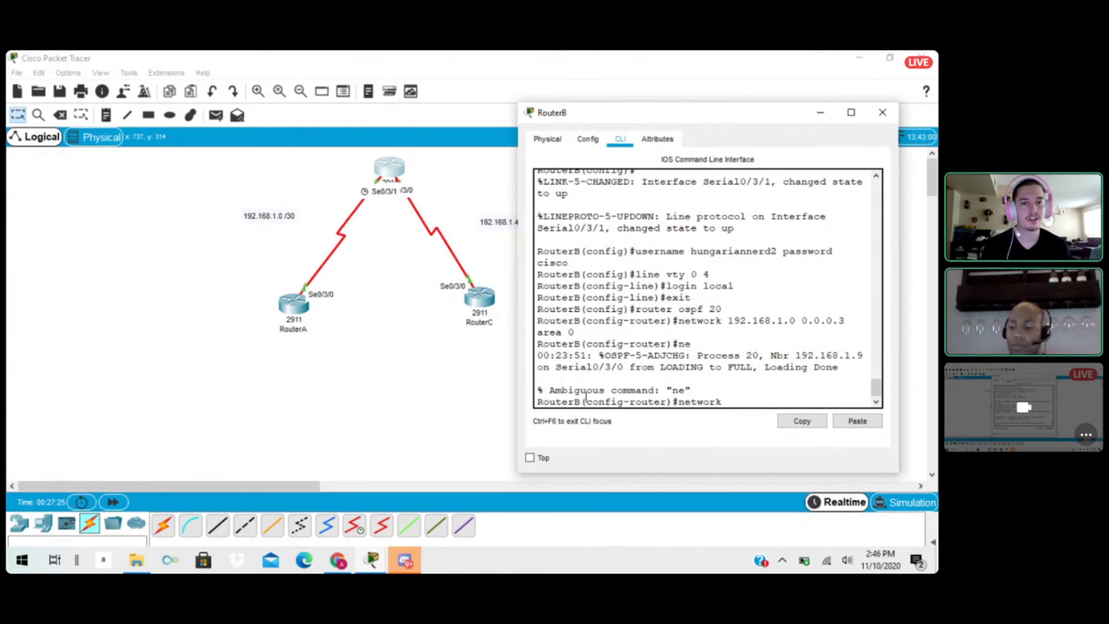
text( 192)
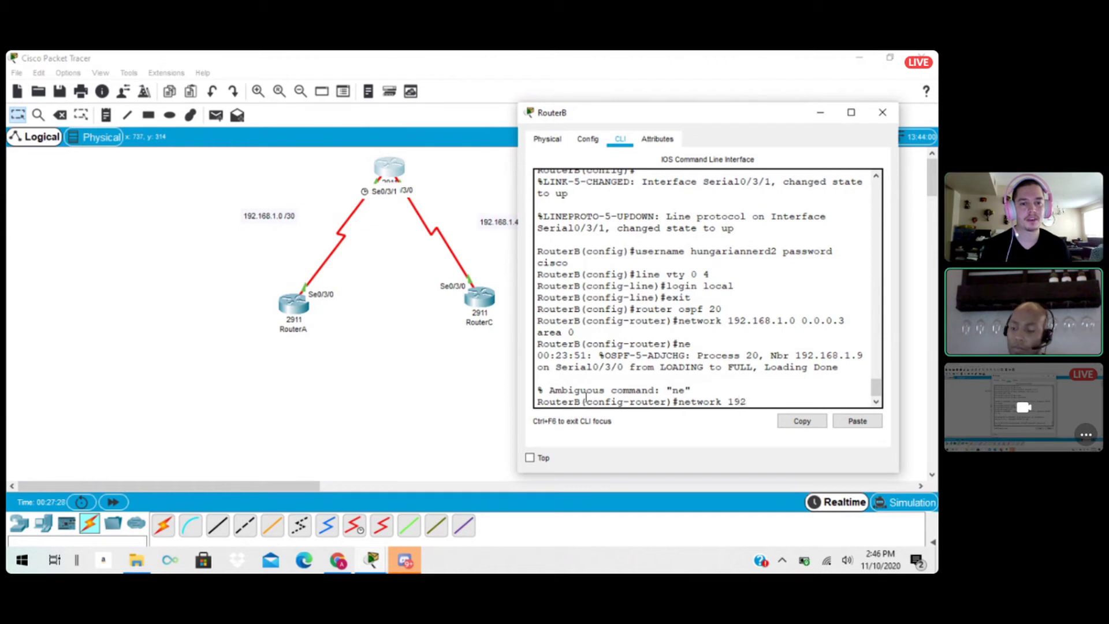
text(.1)
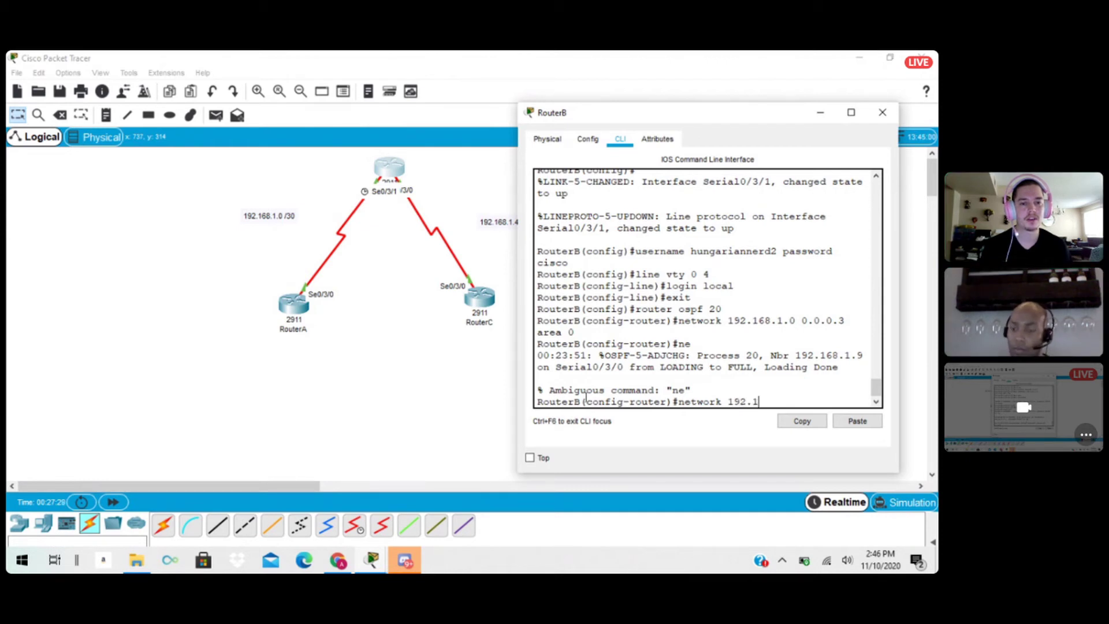
text(68.)
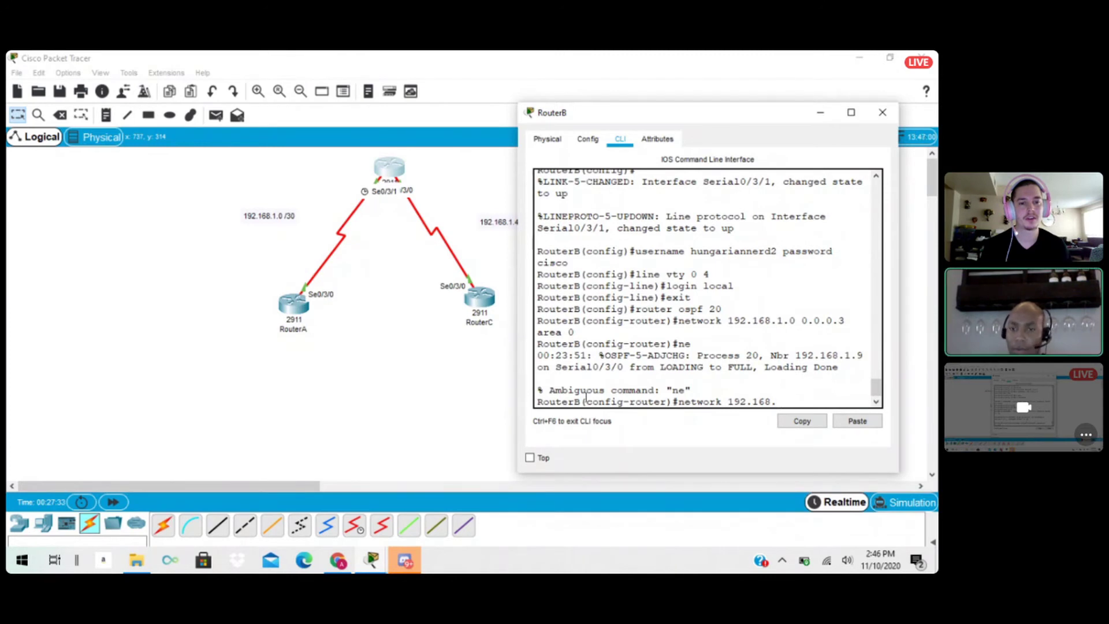
text(4)
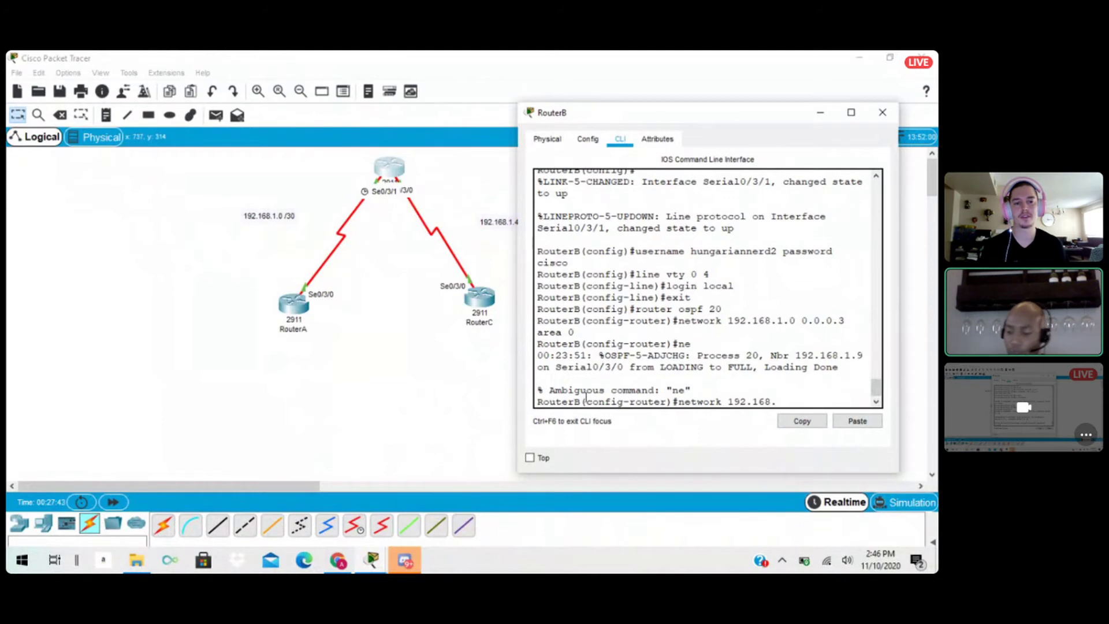
text(1.4 )
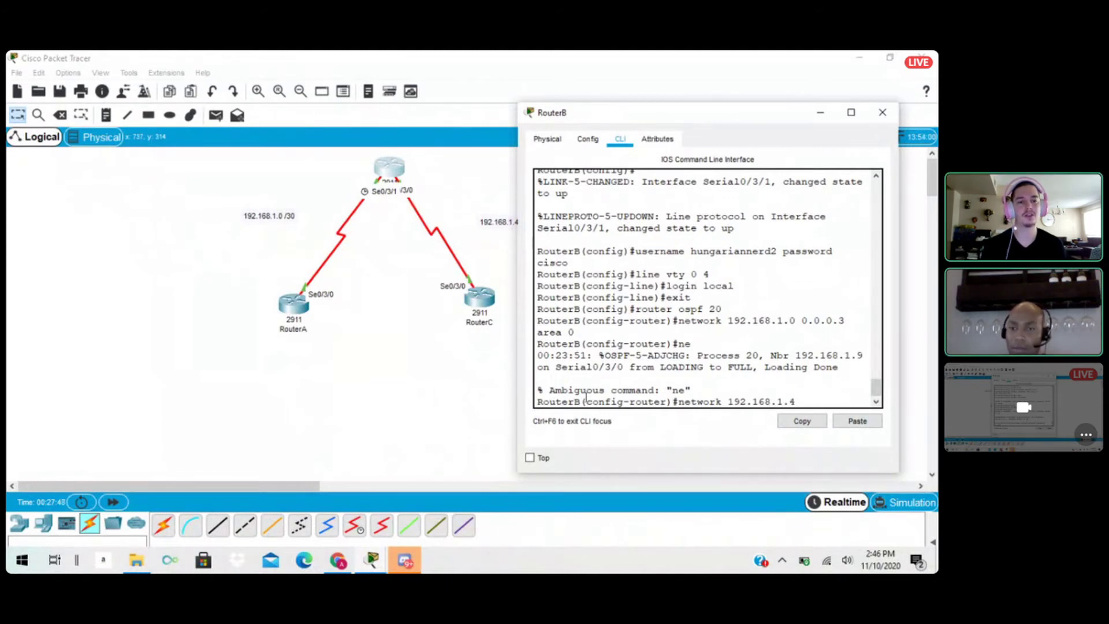
text(0.0.0.3)
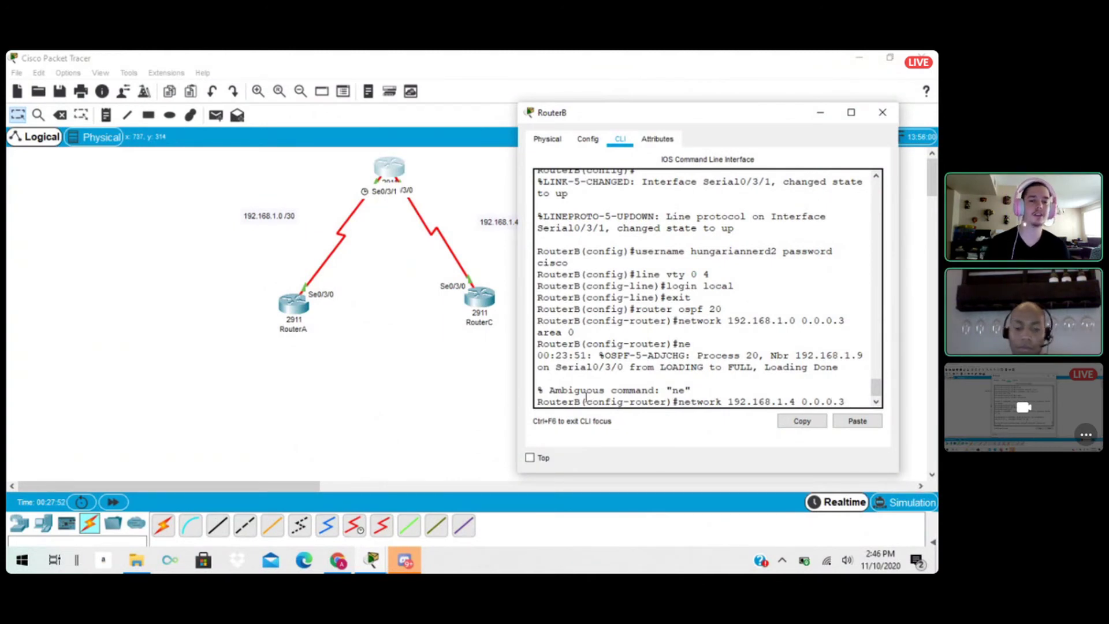
text( area 0)
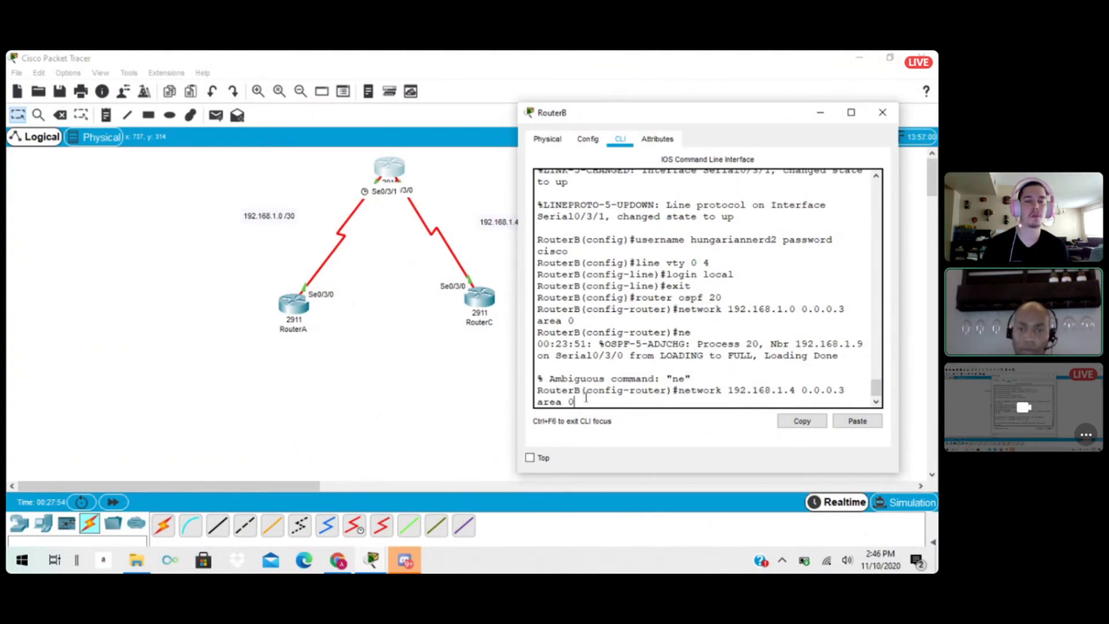
key(Return)
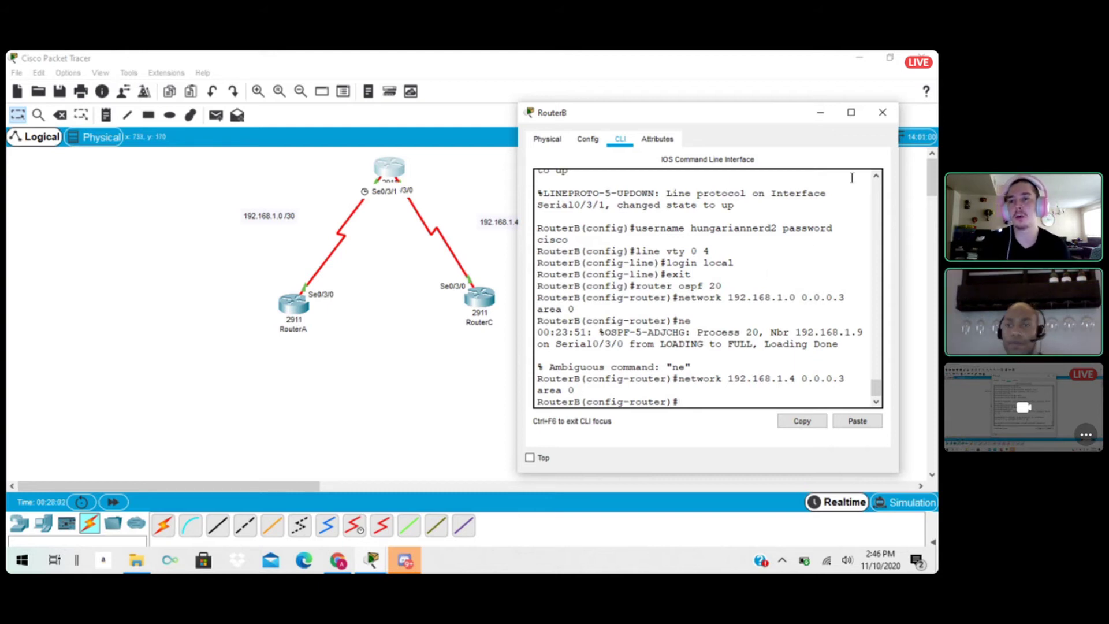
click(820, 113)
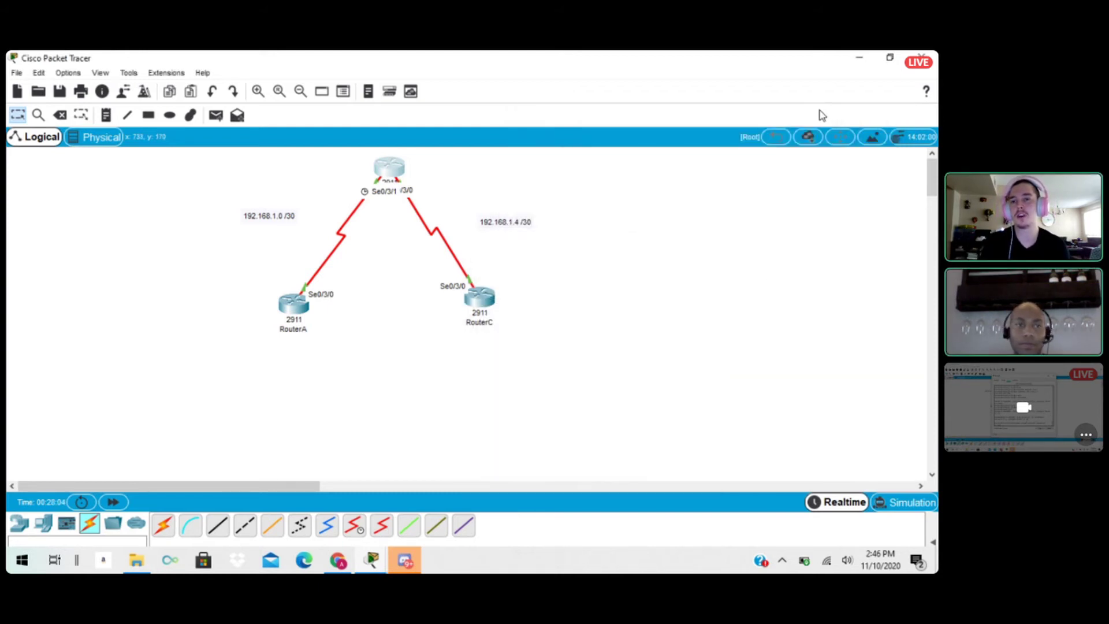
Draw a large unfilled ellipse with a black outline below the routers and move it up so its edge overlaps RouterA and RouterC.
click(170, 115)
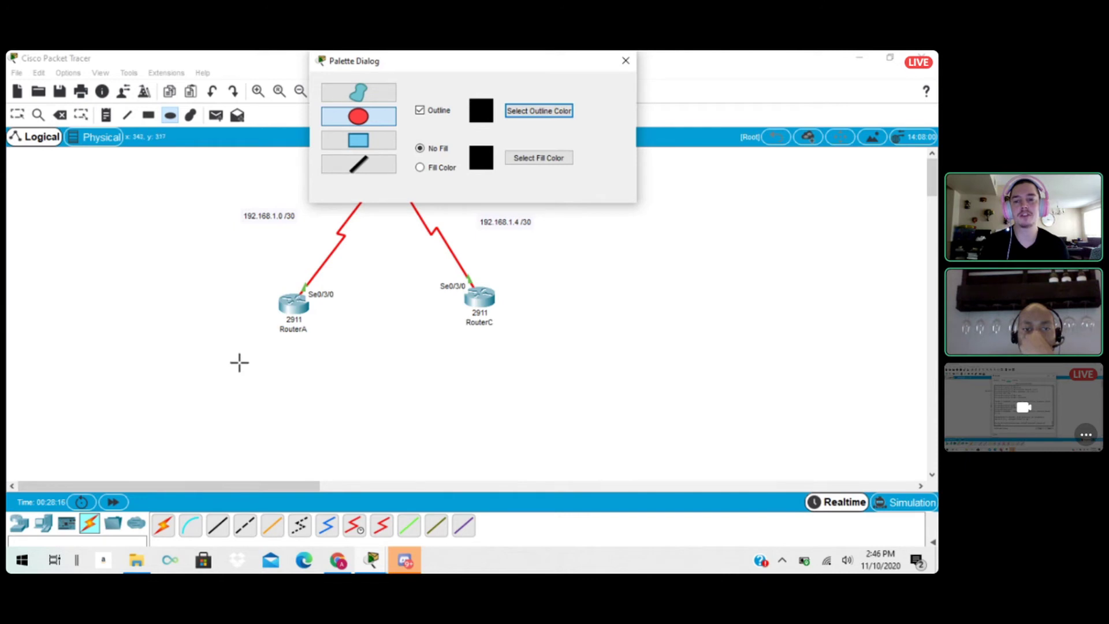
click(625, 61)
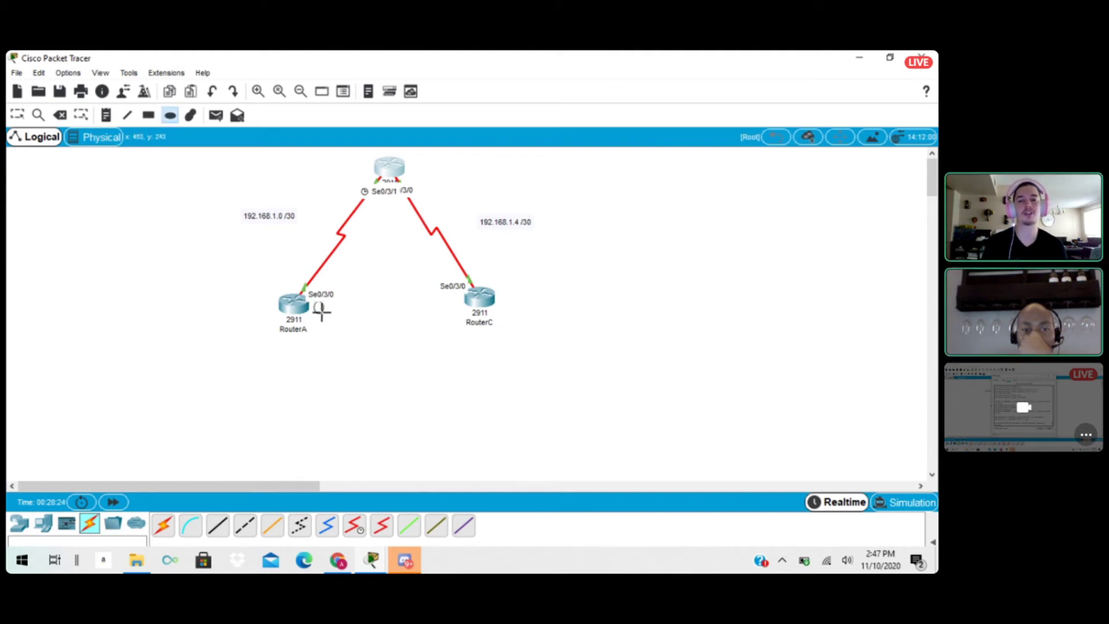
mouse_move(314, 301)
mouse_down()
mouse_move(377, 344)
mouse_move(463, 376)
mouse_move(475, 428)
mouse_move(532, 480)
mouse_up()
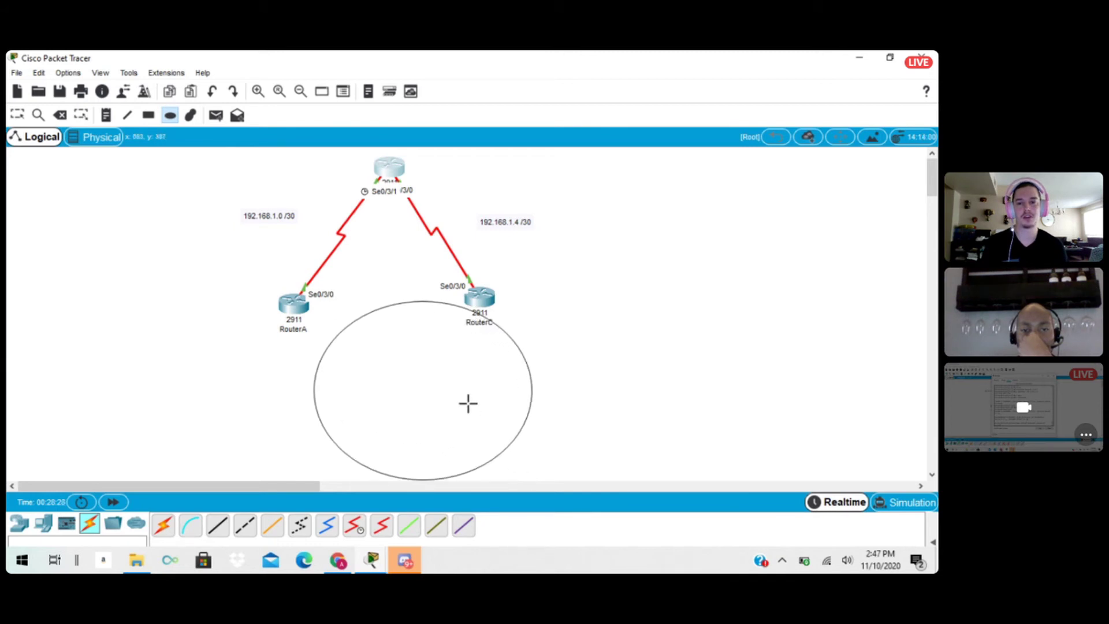
click(17, 115)
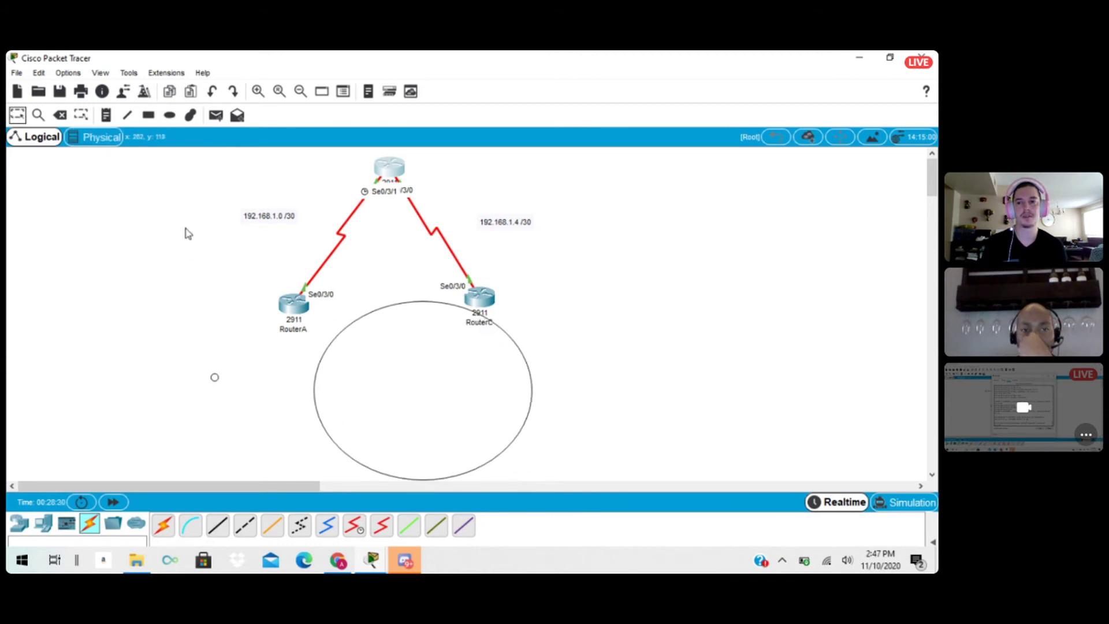
drag(442, 406, 414, 364)
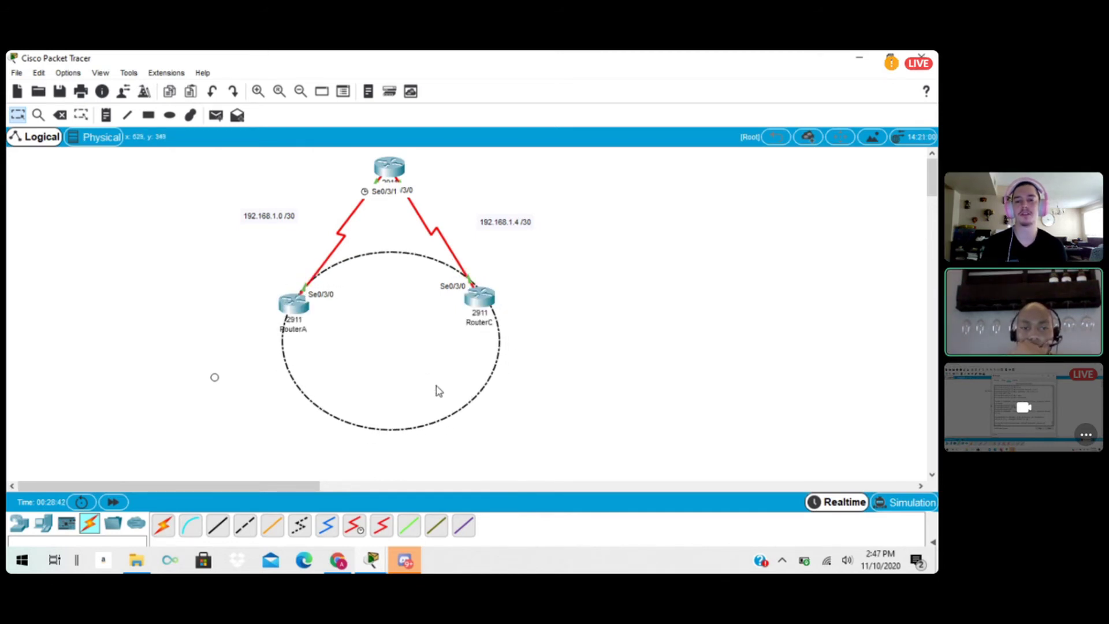
Rearrange the three routers as a triangle within the ellipse, with RouterA and RouterC on its lower edge and RouterB near the centre.
drag(306, 313, 326, 401)
drag(480, 300, 458, 396)
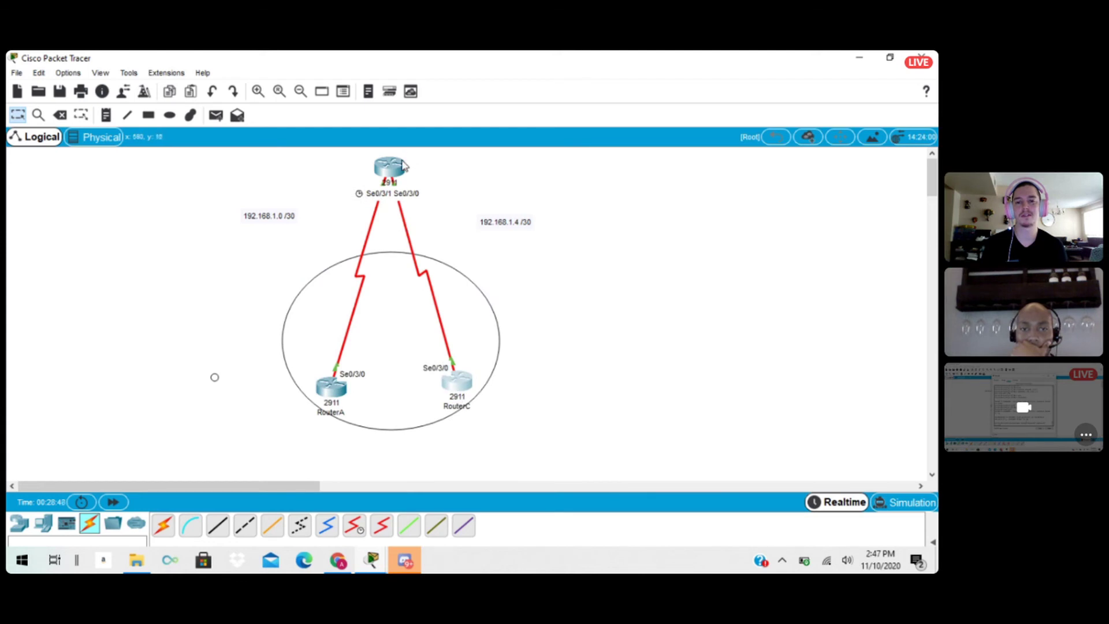
drag(403, 165, 403, 263)
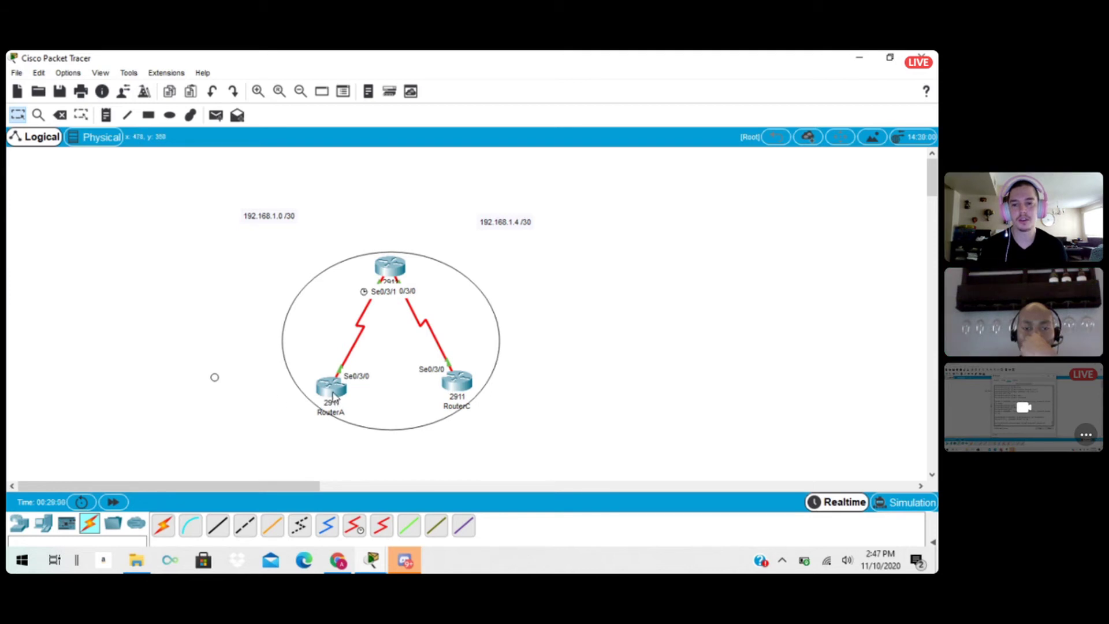
drag(333, 394, 322, 409)
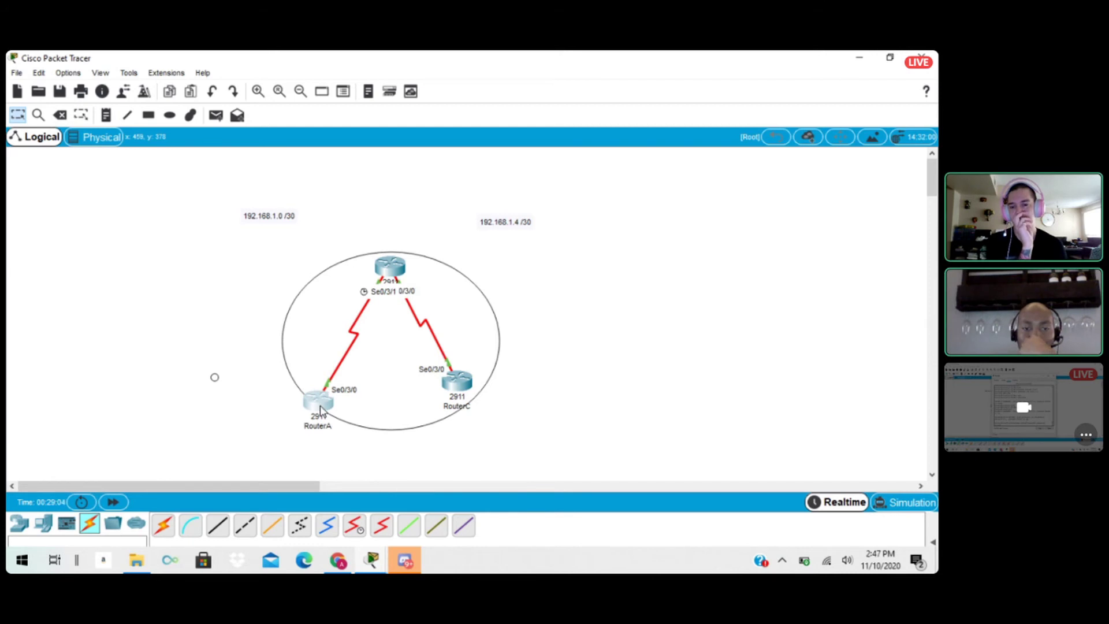
drag(465, 382, 474, 398)
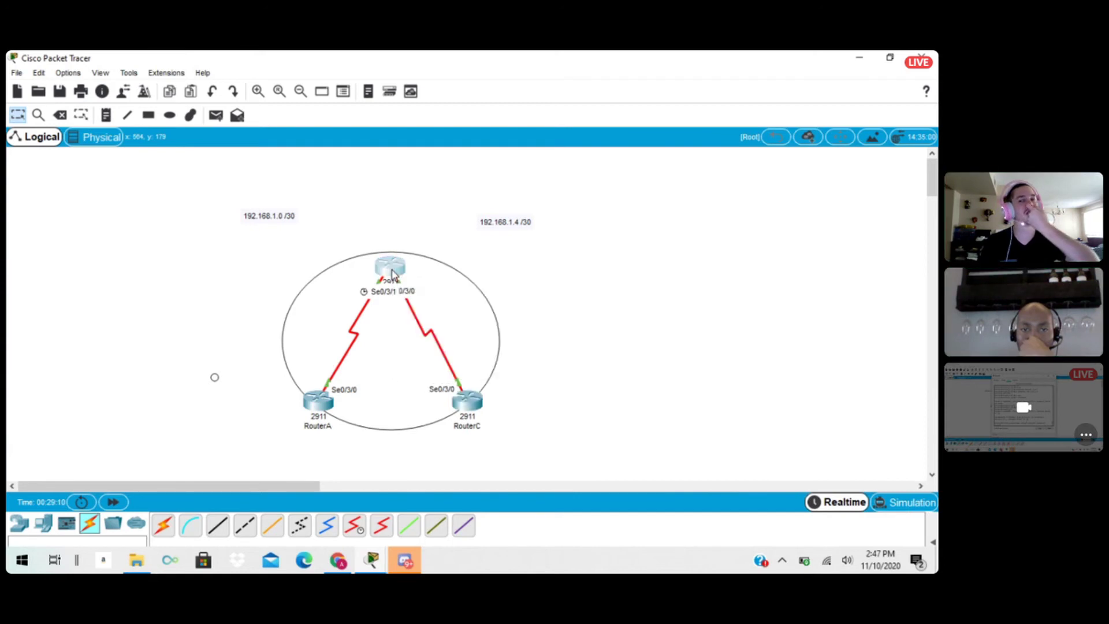
drag(392, 273, 395, 323)
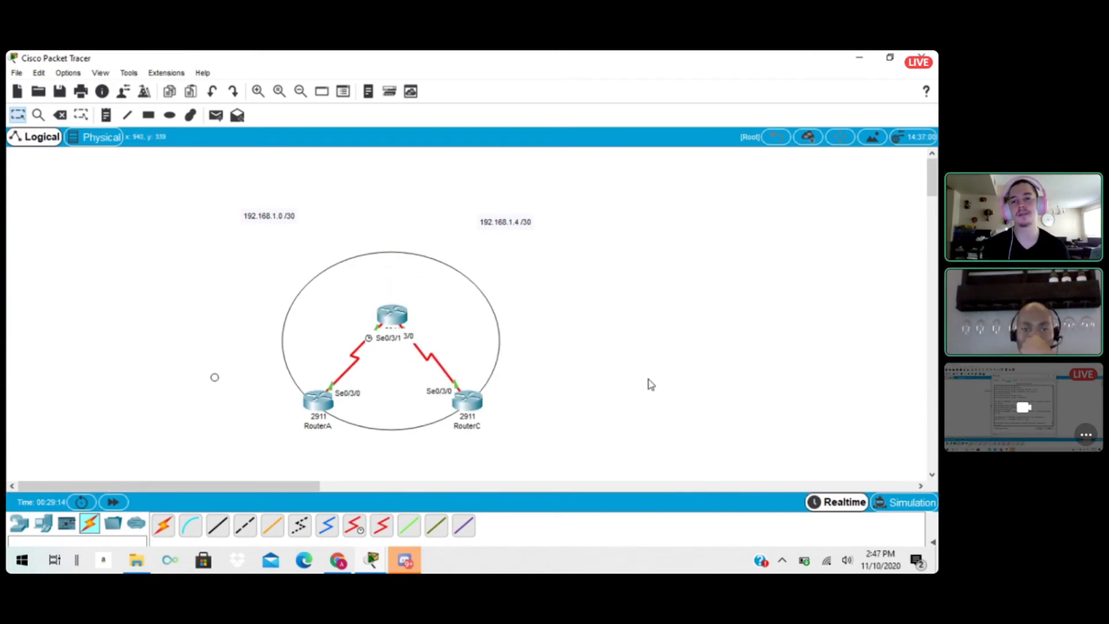
Delete the small stray circle and draw two unfilled black-outlined ellipses, one beside RouterA and one beside RouterC.
click(59, 115)
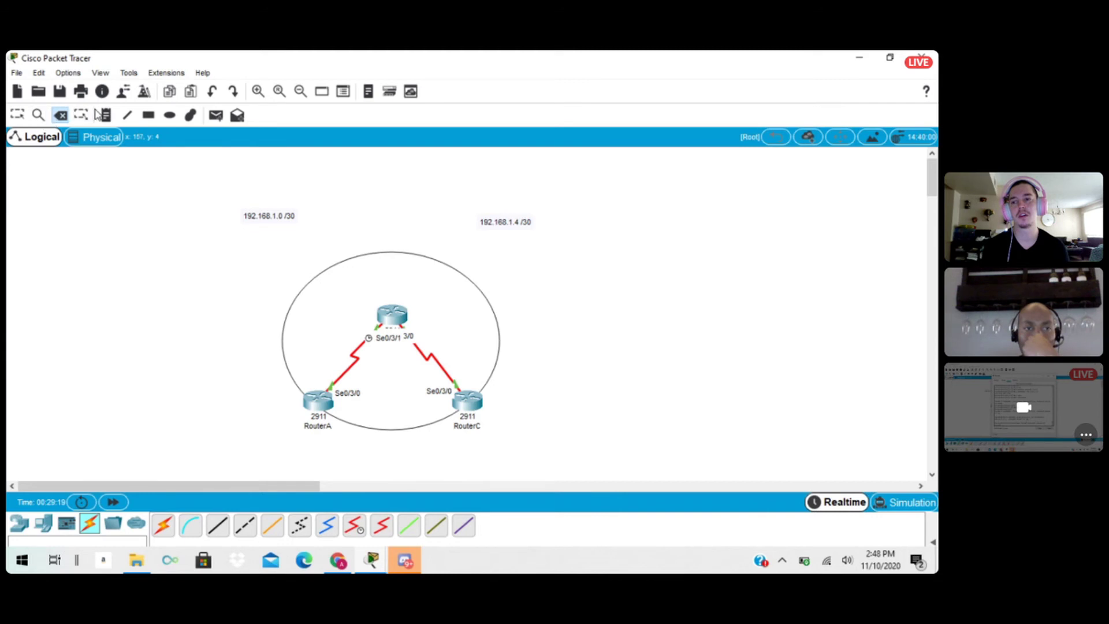
click(170, 116)
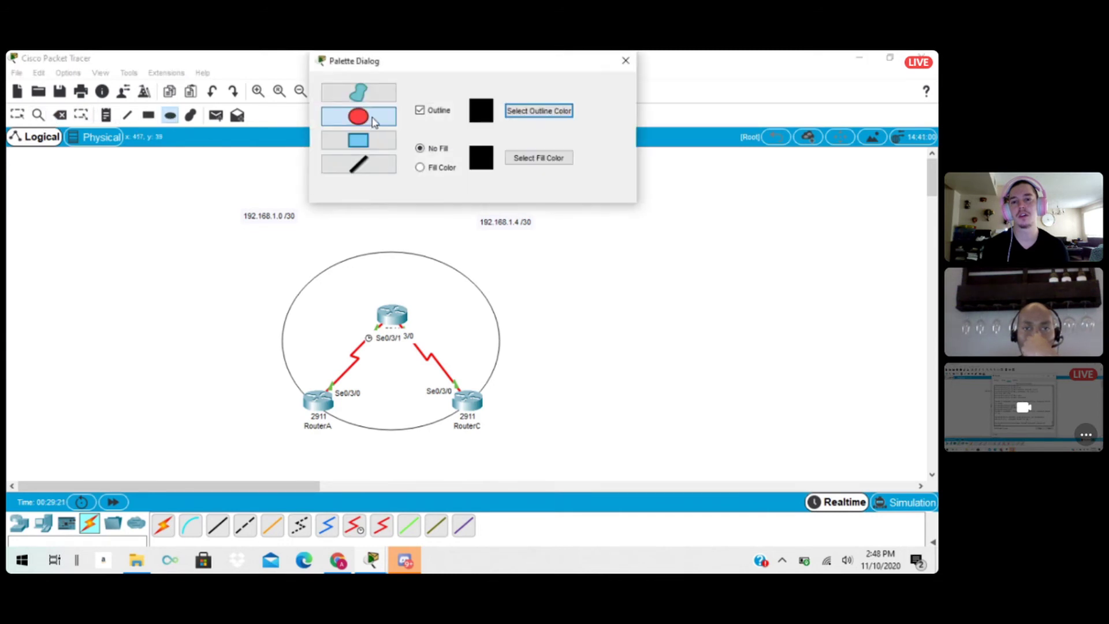
click(626, 61)
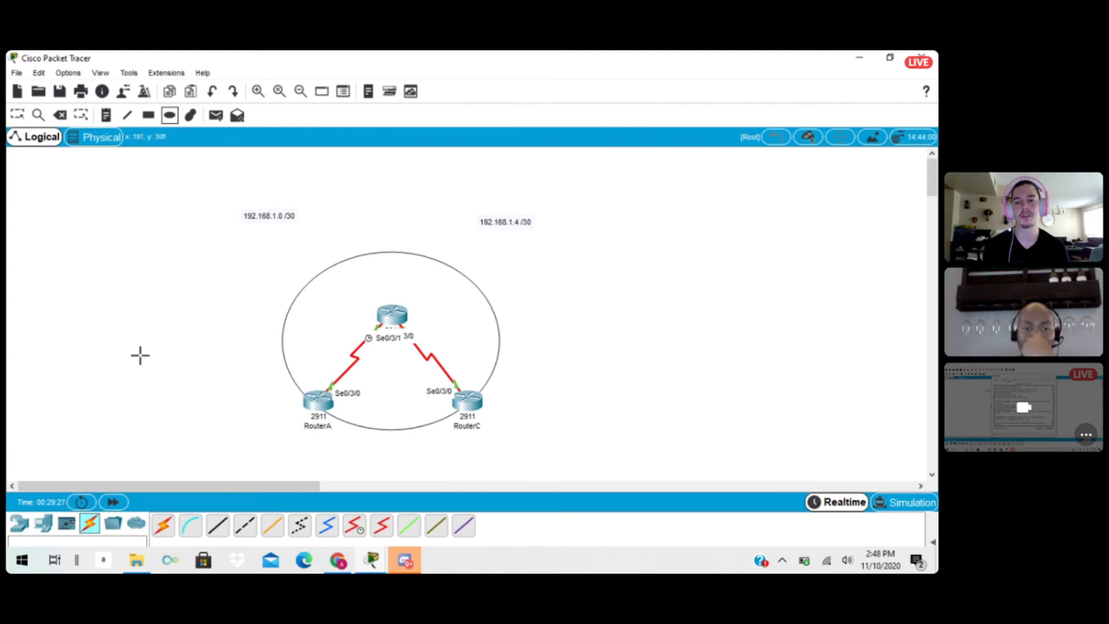
drag(87, 336, 319, 496)
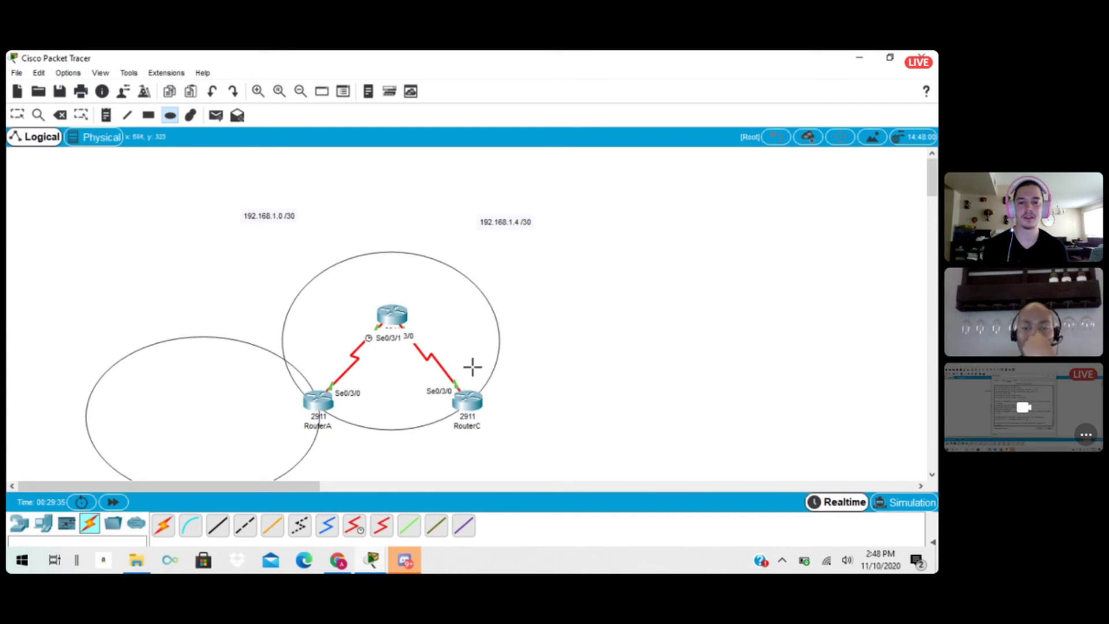
drag(471, 370, 683, 541)
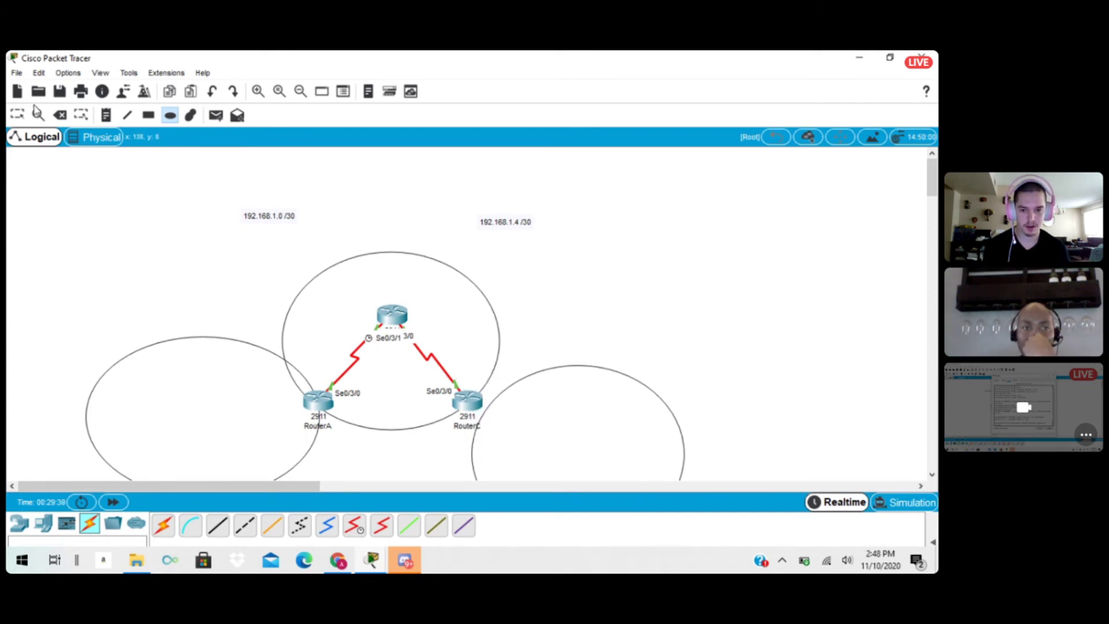
Move the ellipse beside RouterC slightly up and towards the router so its edge passes through RouterC.
click(17, 115)
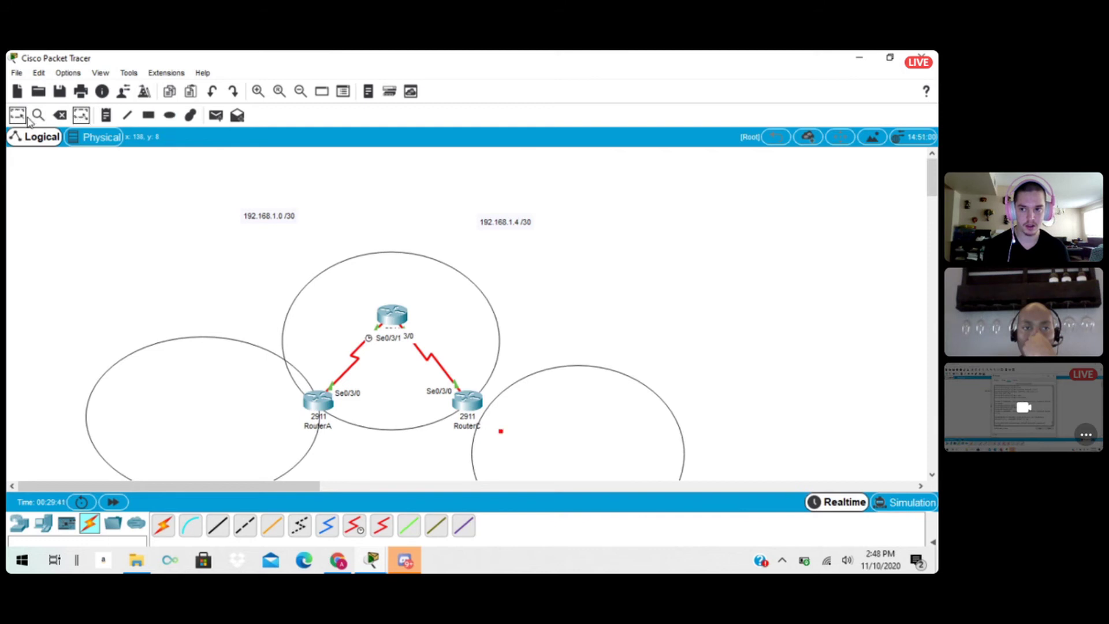
drag(569, 434, 542, 431)
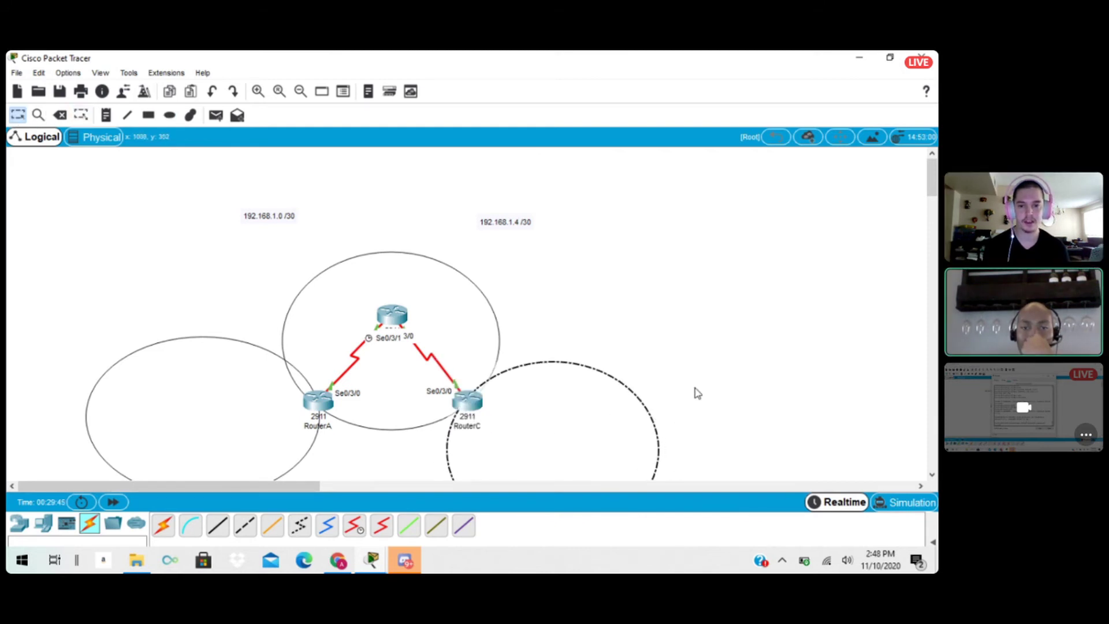
mouse_move(612, 429)
mouse_down()
mouse_move(594, 425)
mouse_move(606, 425)
mouse_up()
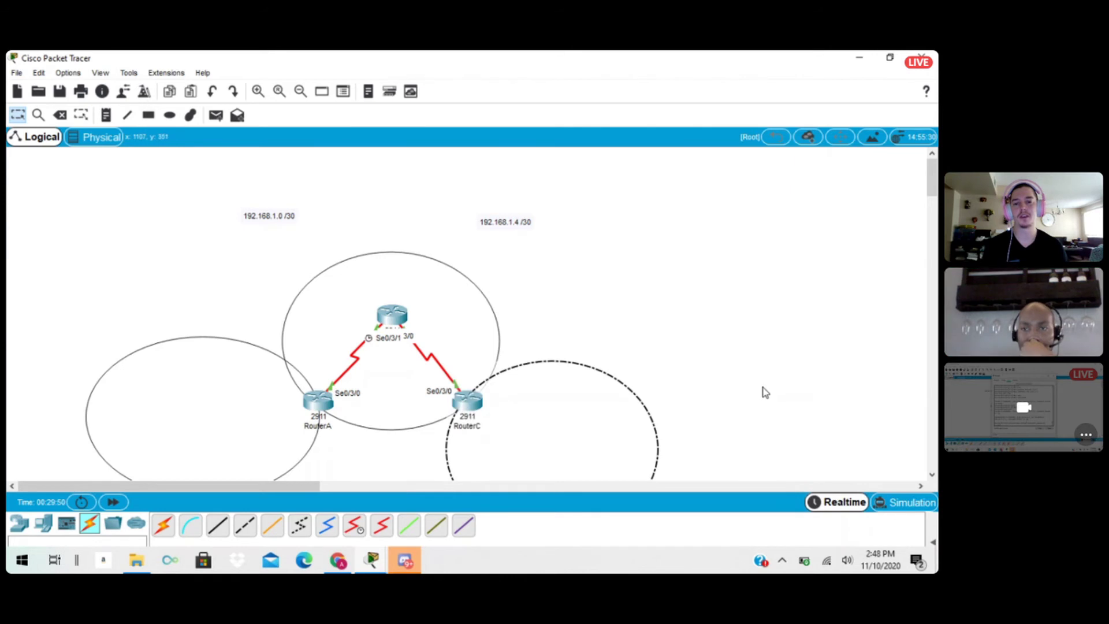
Place the text label AREA 0 inside the central ellipse, just above RouterB.
drag(930, 188, 931, 200)
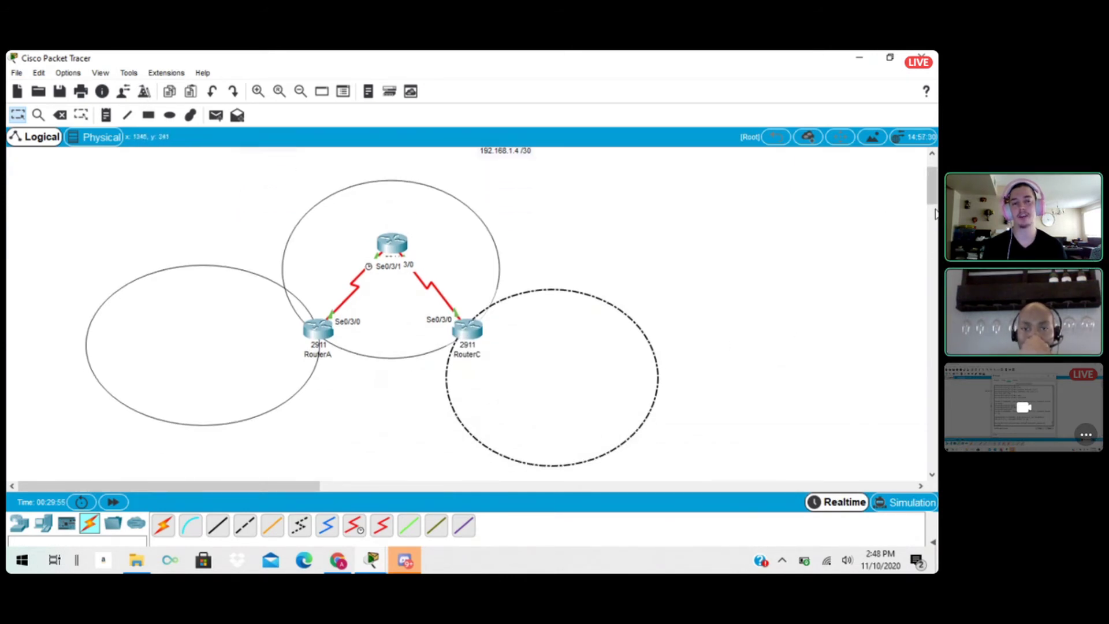
drag(931, 196, 931, 192)
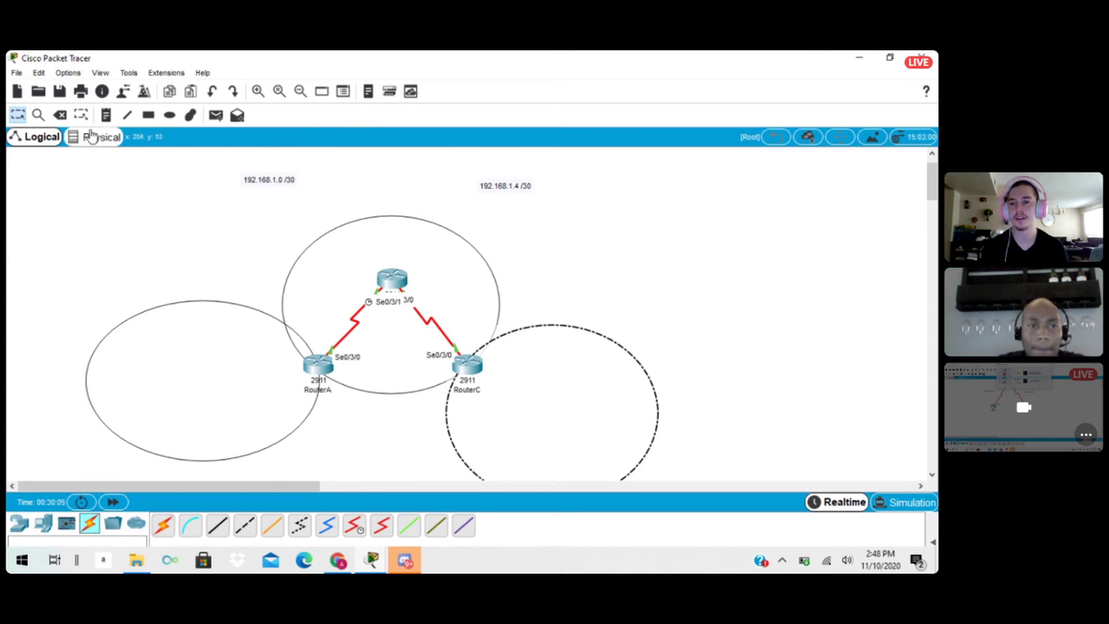
click(114, 116)
click(90, 228)
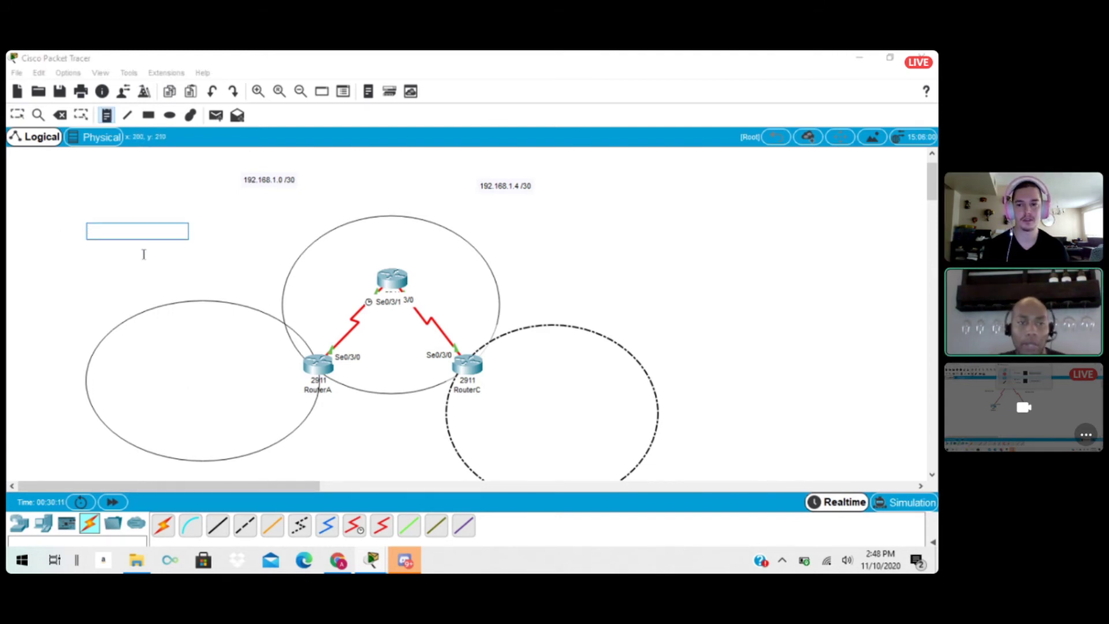
click(145, 296)
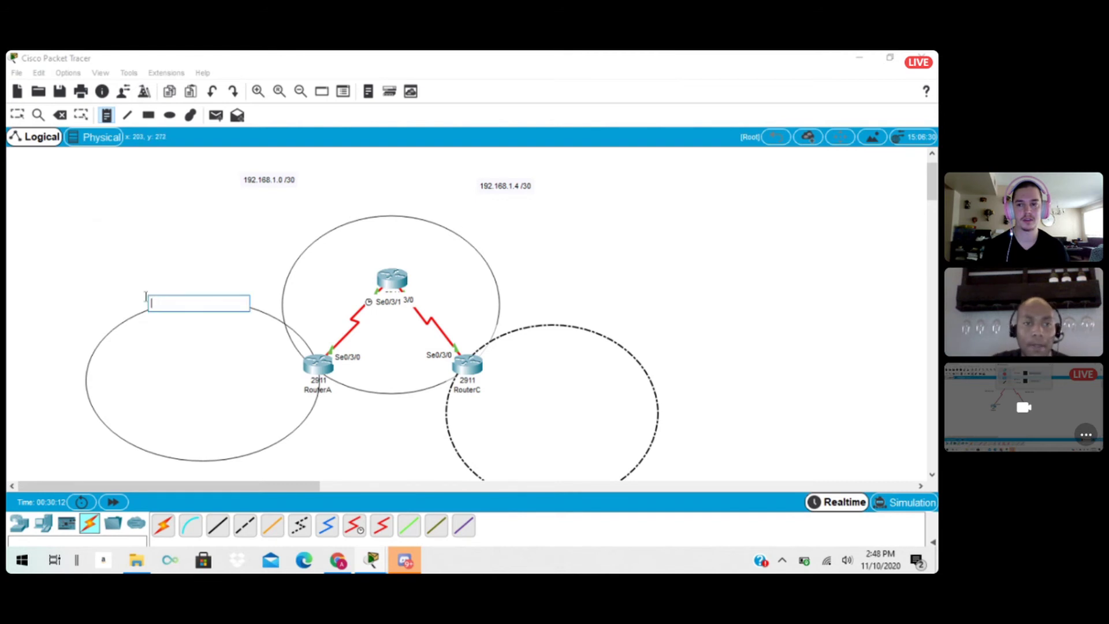
click(373, 231)
text(AREA 0)
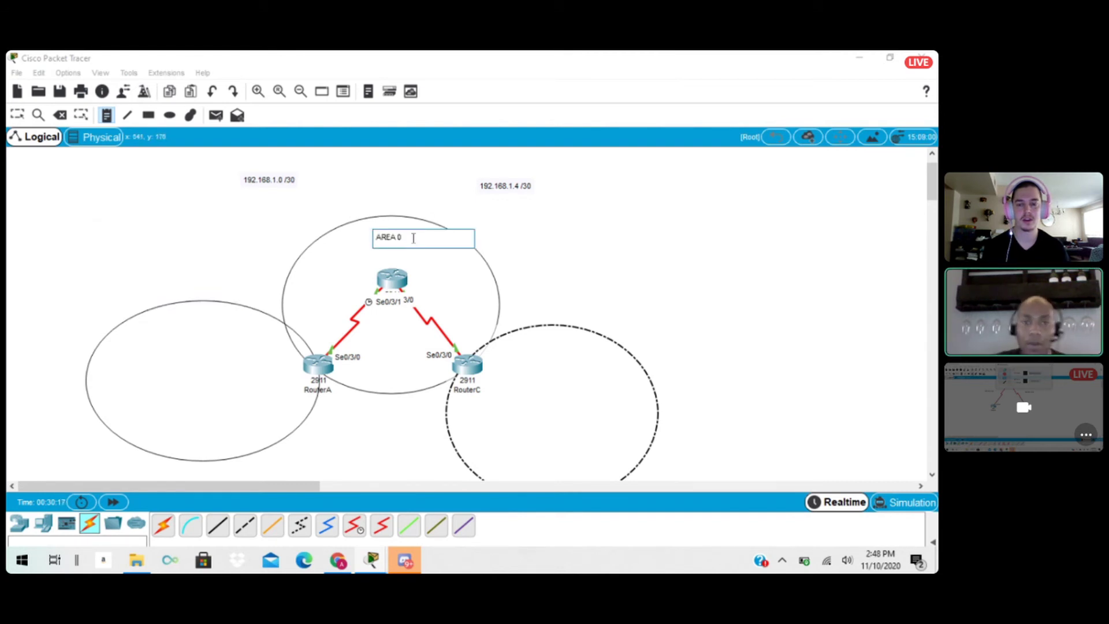
click(646, 256)
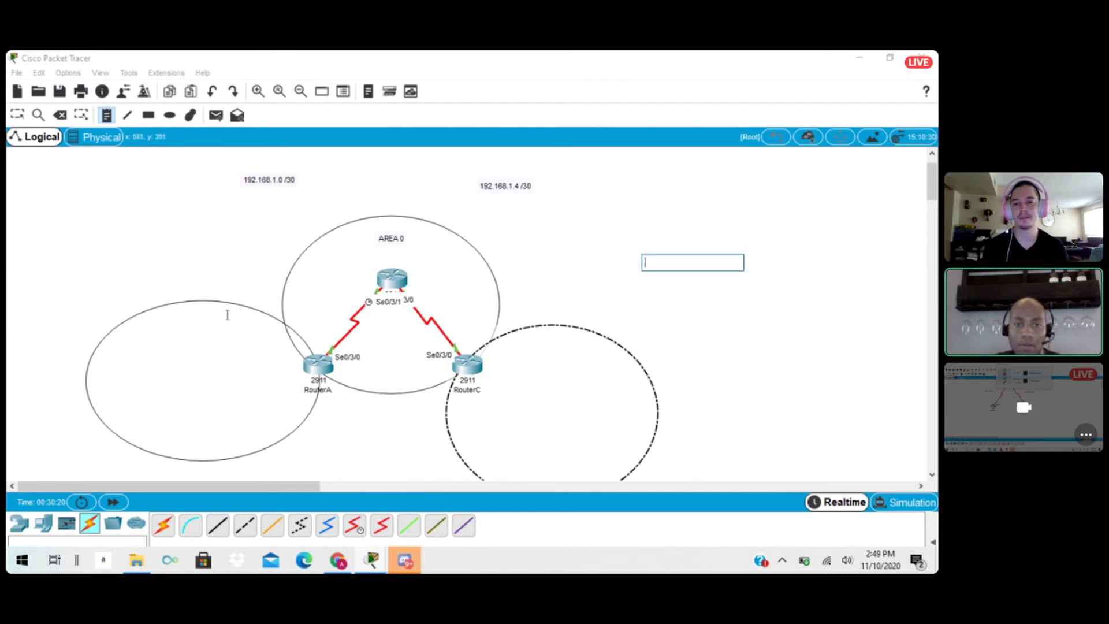
Place the text label AREA 1 inside the upper part of the ellipse beside RouterA.
click(139, 338)
text(AREA 1)
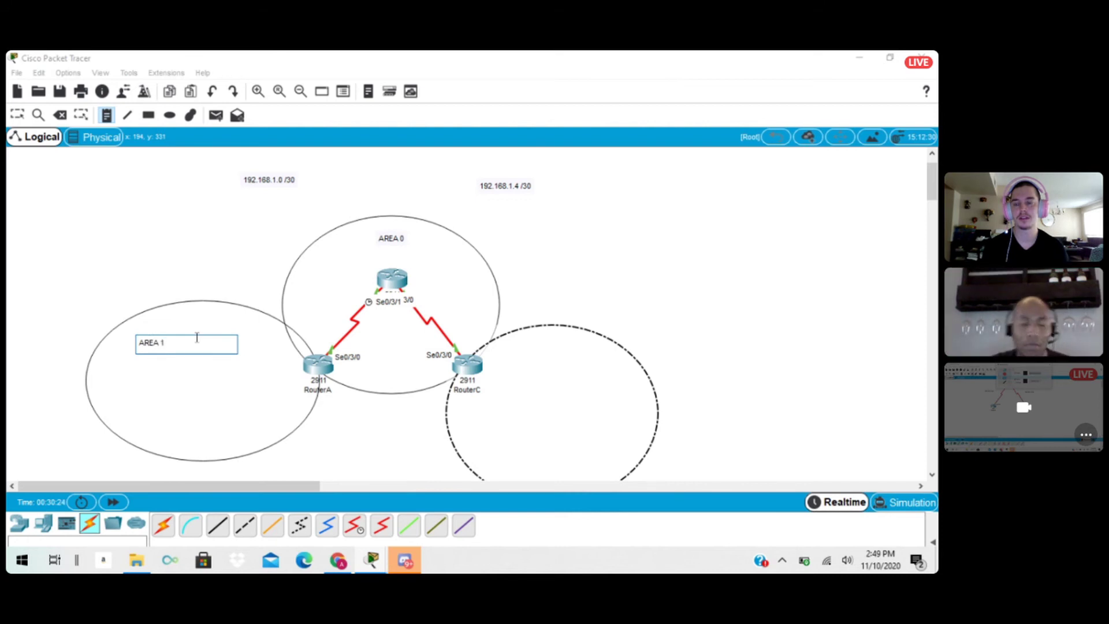
click(207, 385)
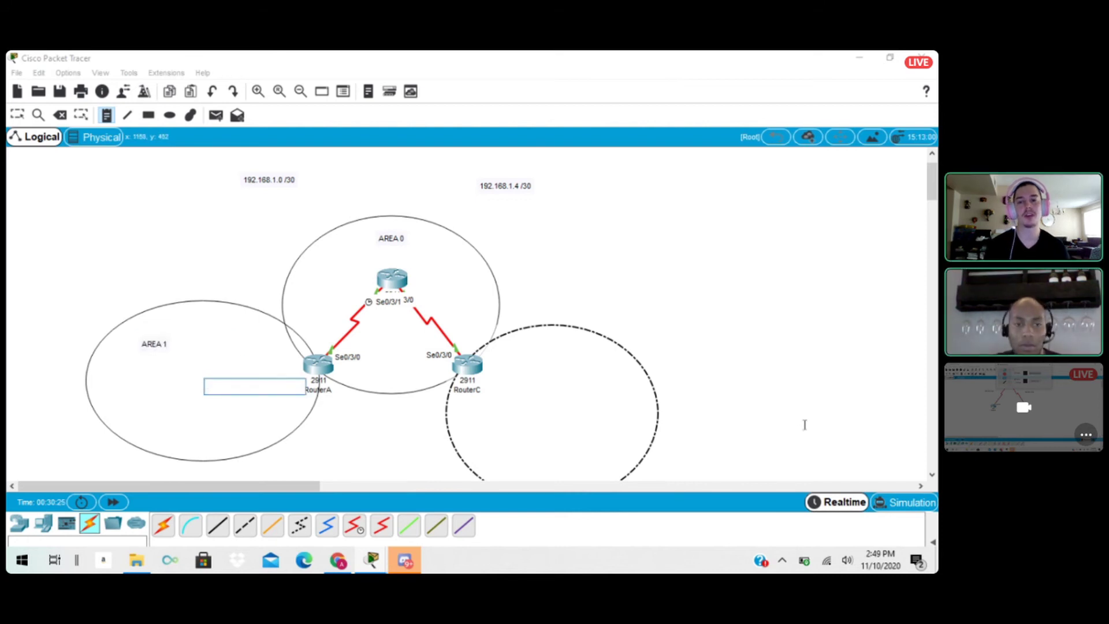
Place the text label AREA 2 inside the ellipse beside RouterC and return to the Select tool, keeping all objects.
click(515, 354)
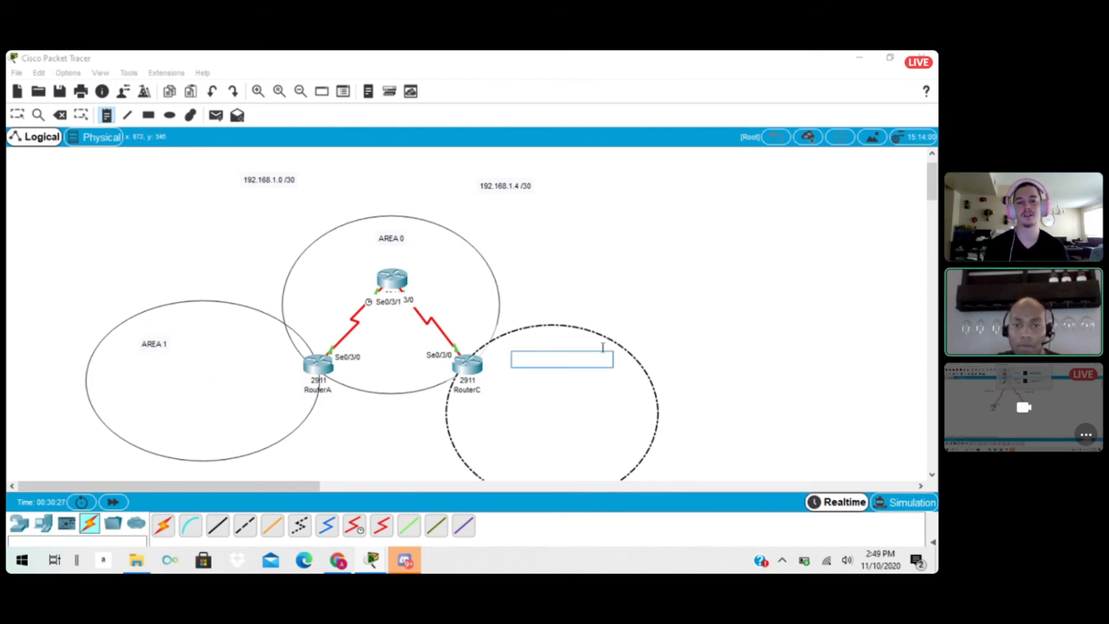
text(AREA 2)
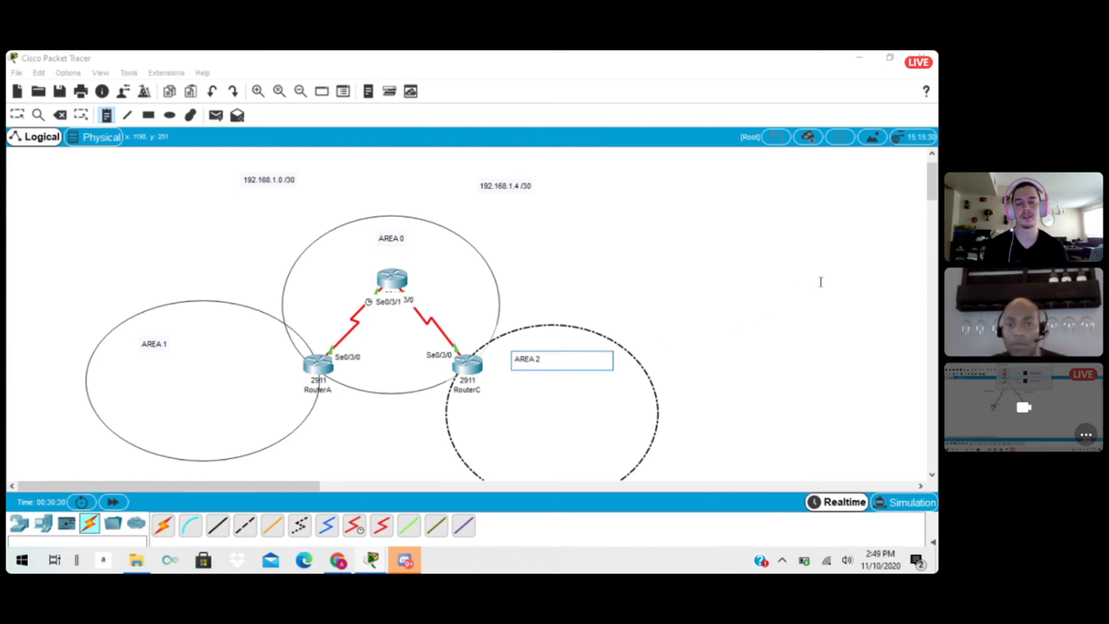
click(821, 282)
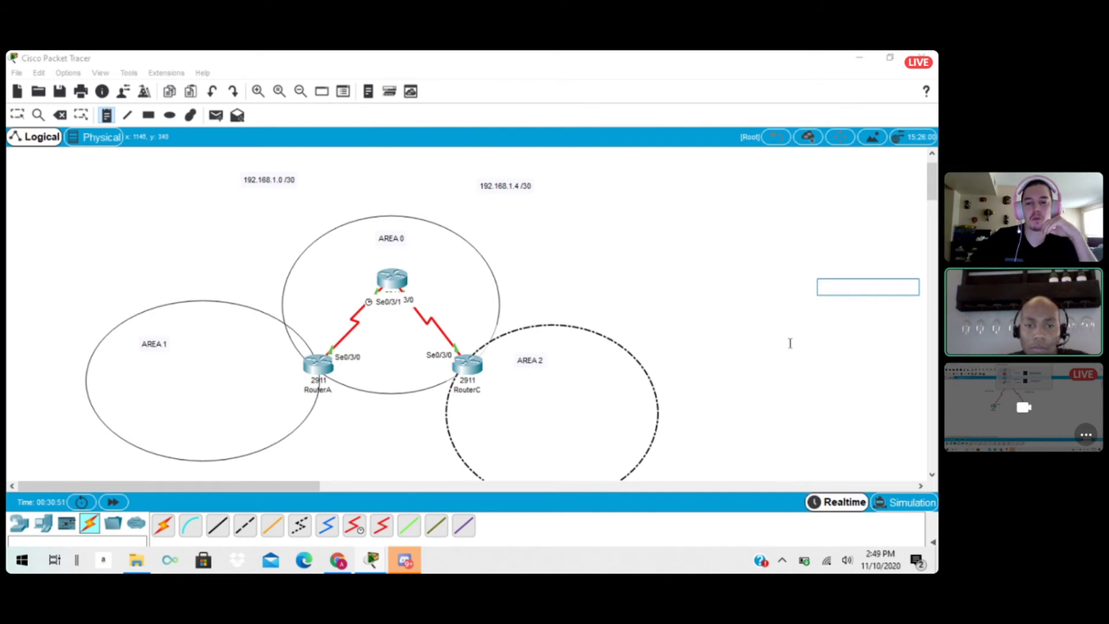
click(734, 328)
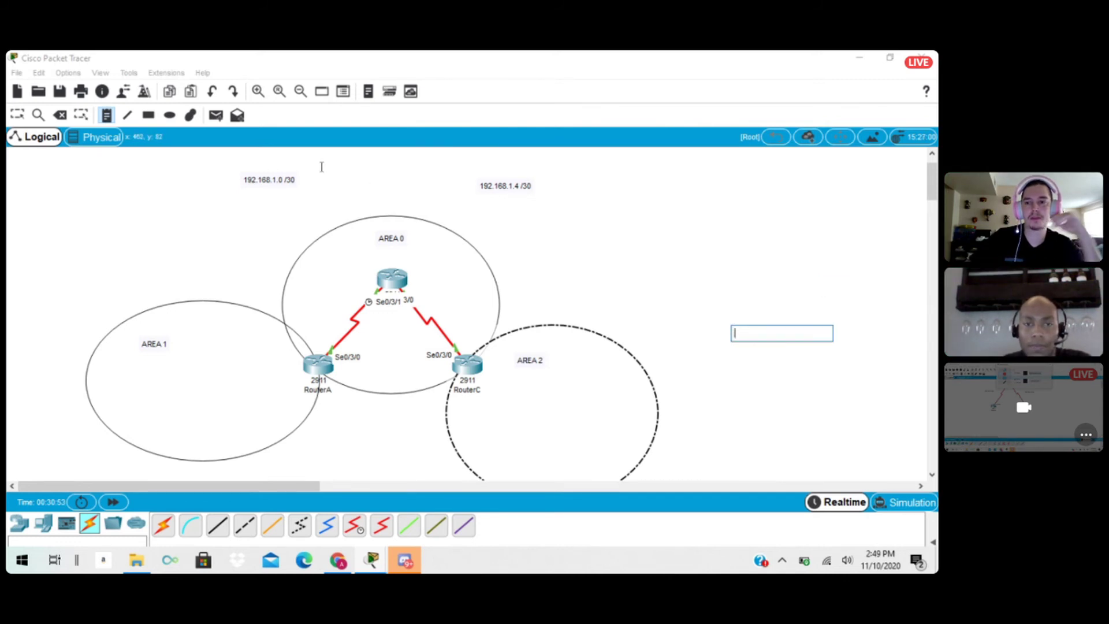
click(94, 61)
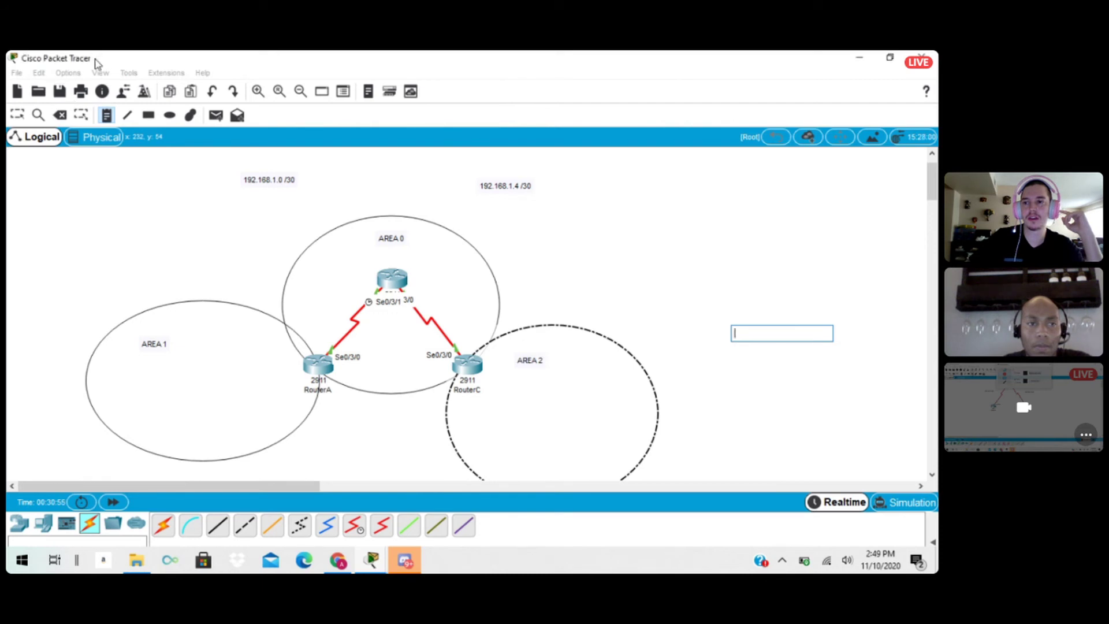
click(60, 116)
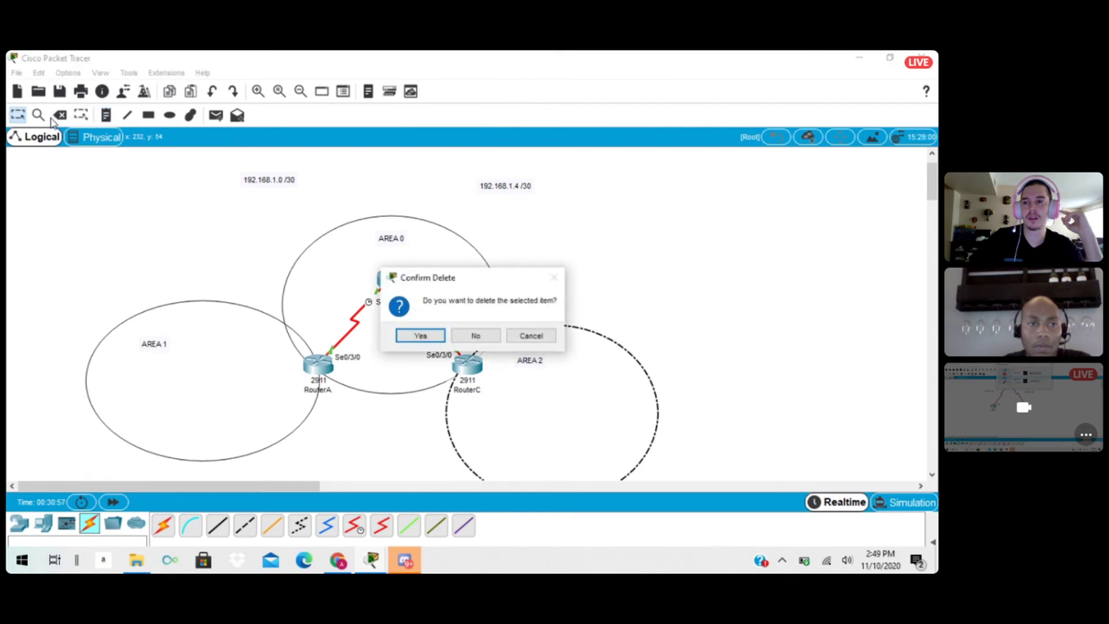
click(476, 336)
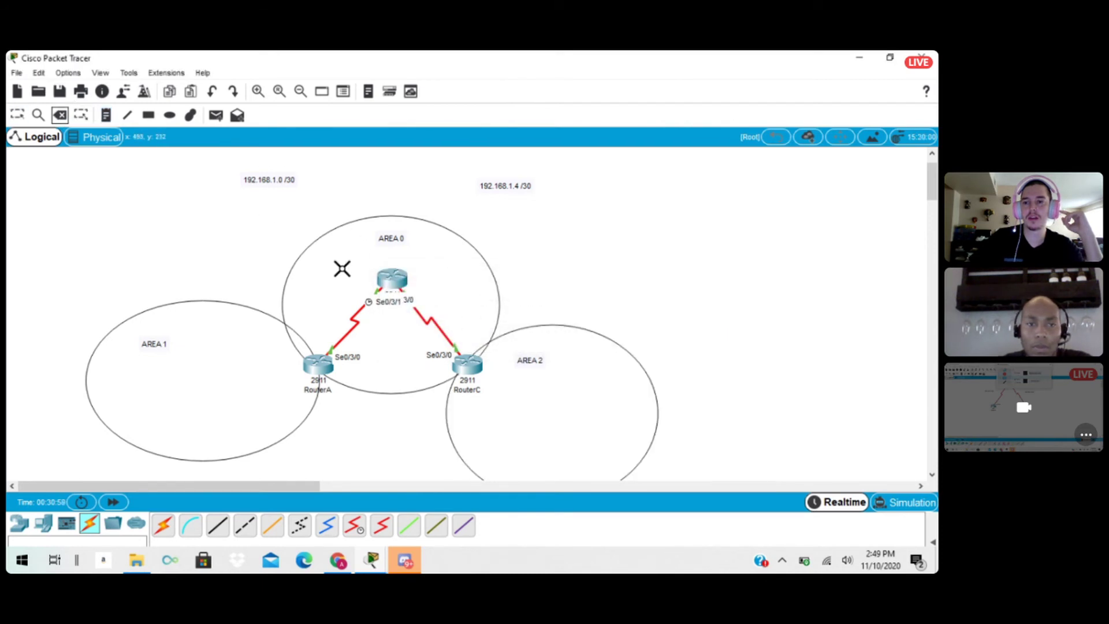
click(17, 115)
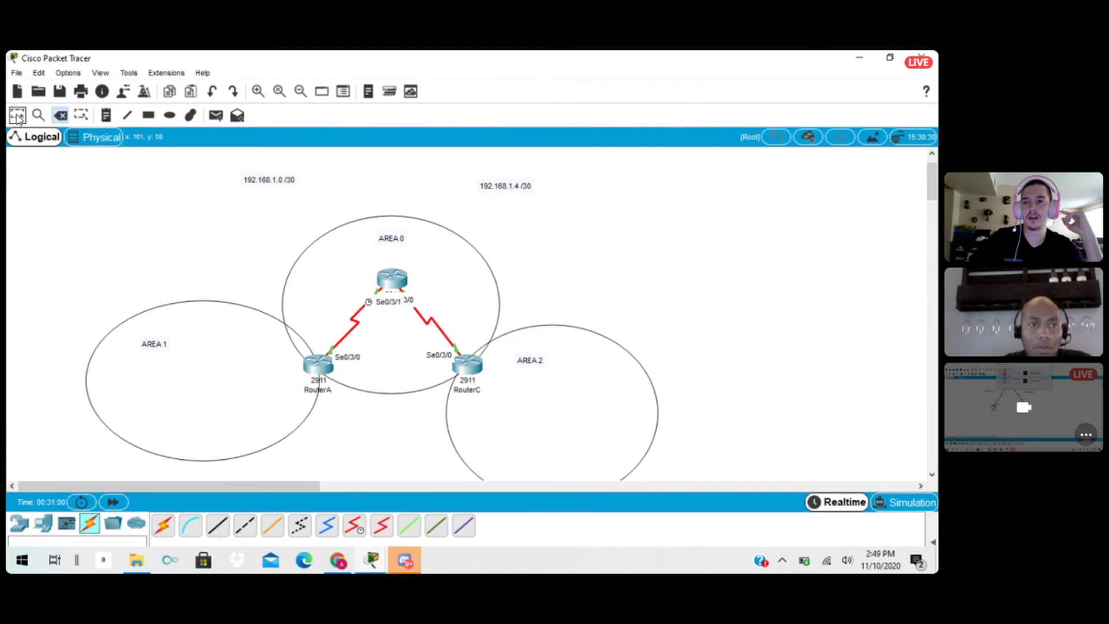
Open RouterC's command line and enter global configuration mode with EN and conf t.
click(465, 368)
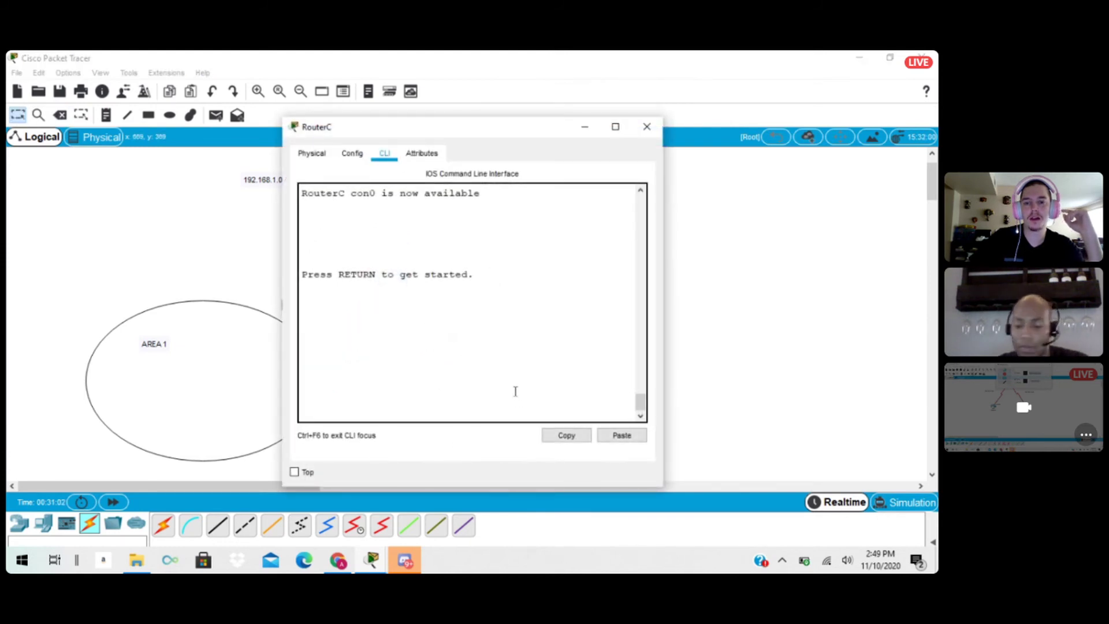
key(Return)
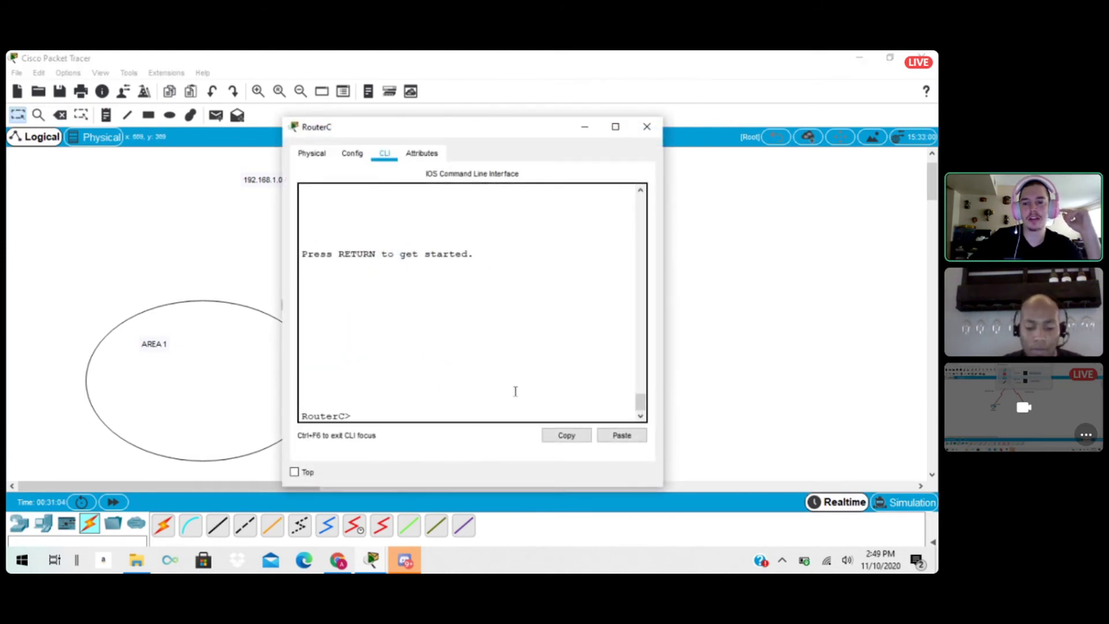
text(EN)
key(Return)
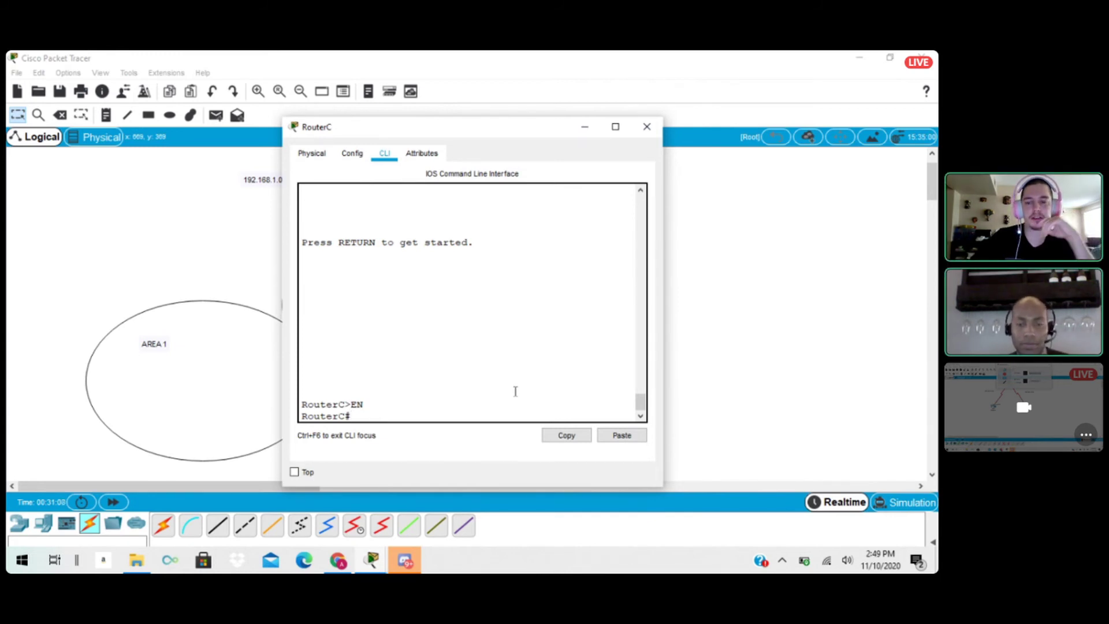
text(conf t)
key(Return)
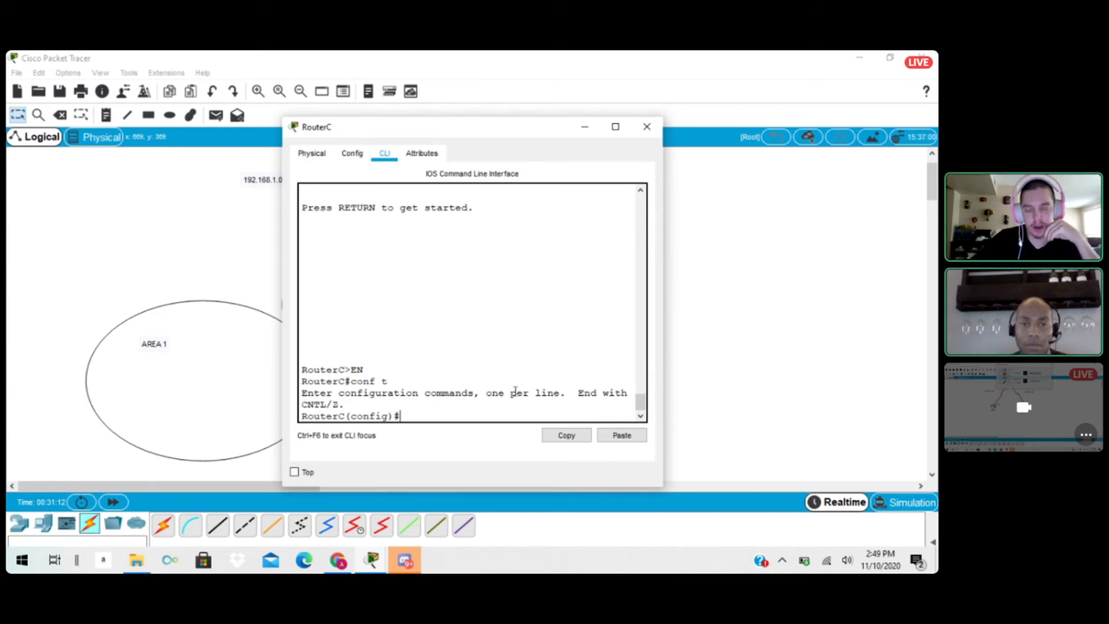
Start OSPF process 20 on RouterC with router ospf 20.
text(rout)
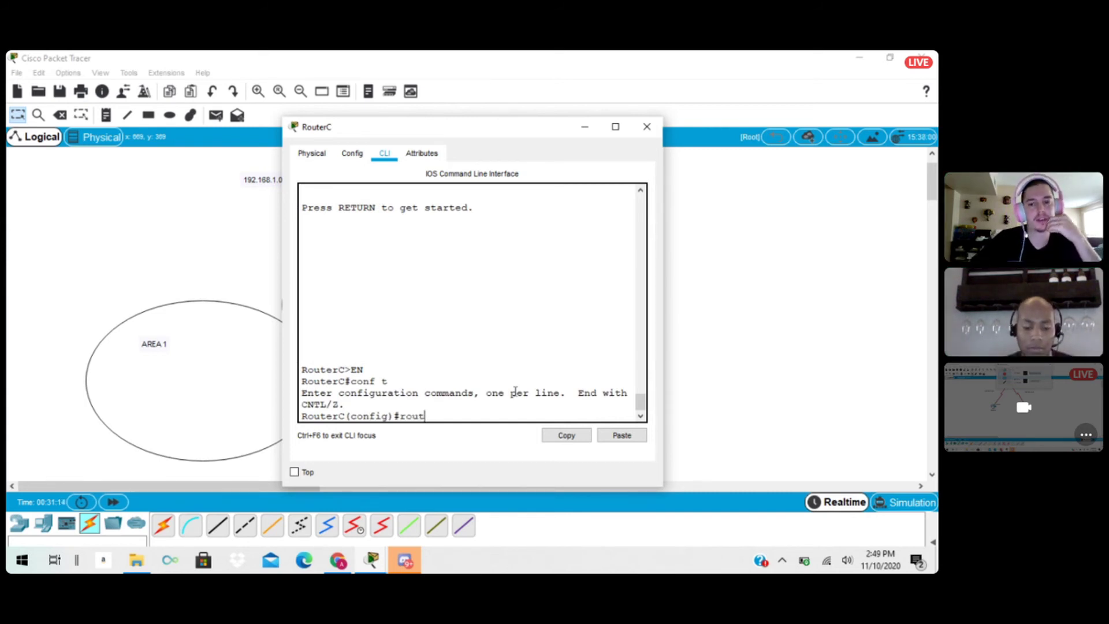
text(er osp)
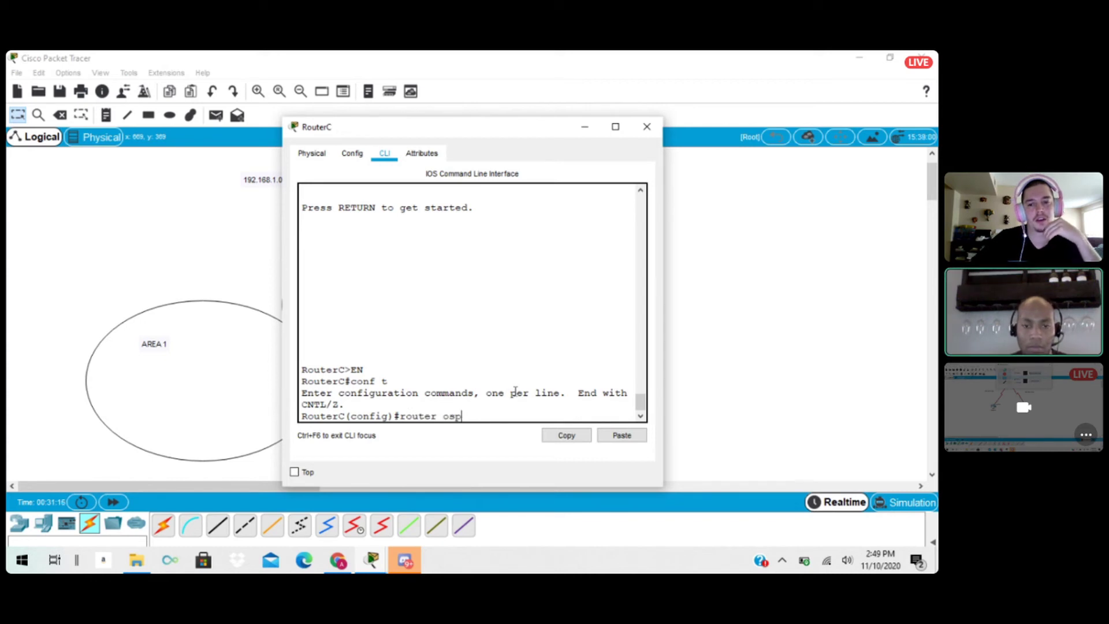
text(f)
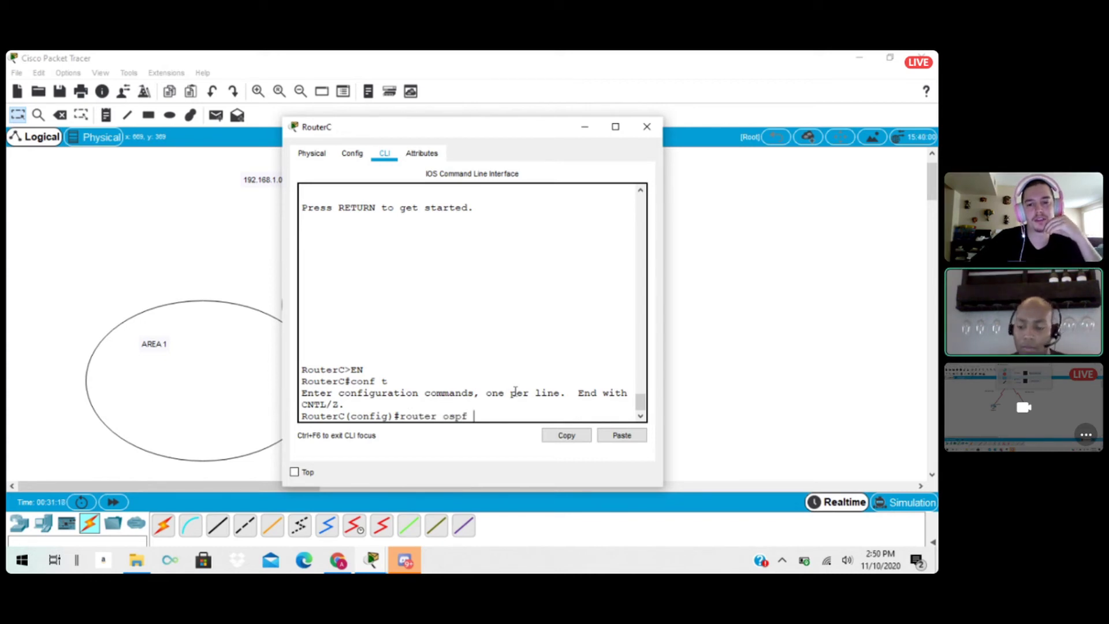
text( 20)
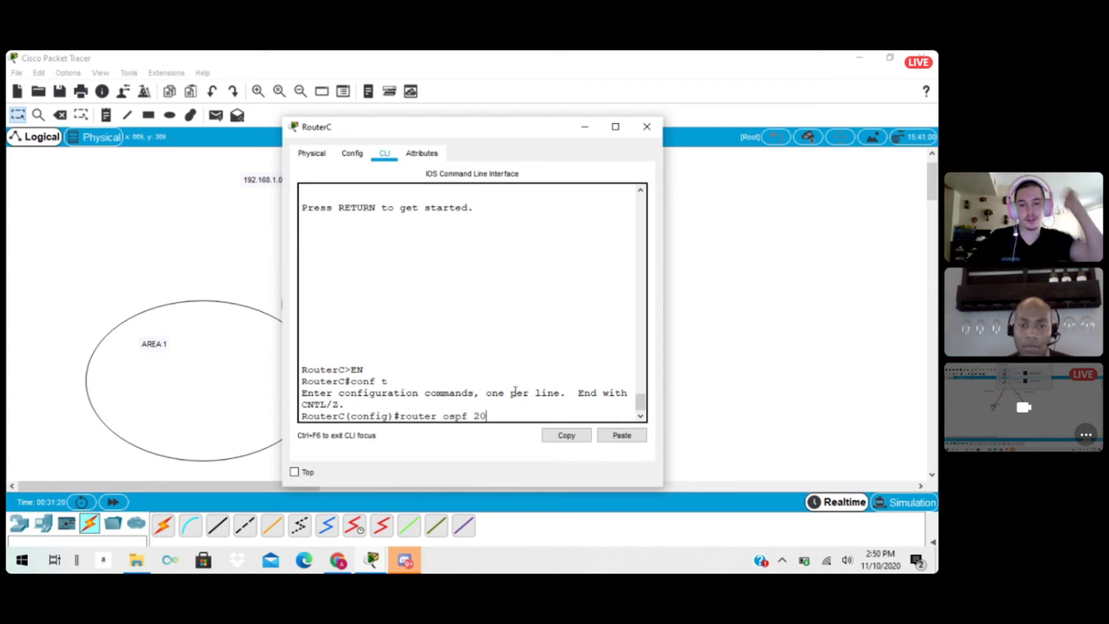
key(Return)
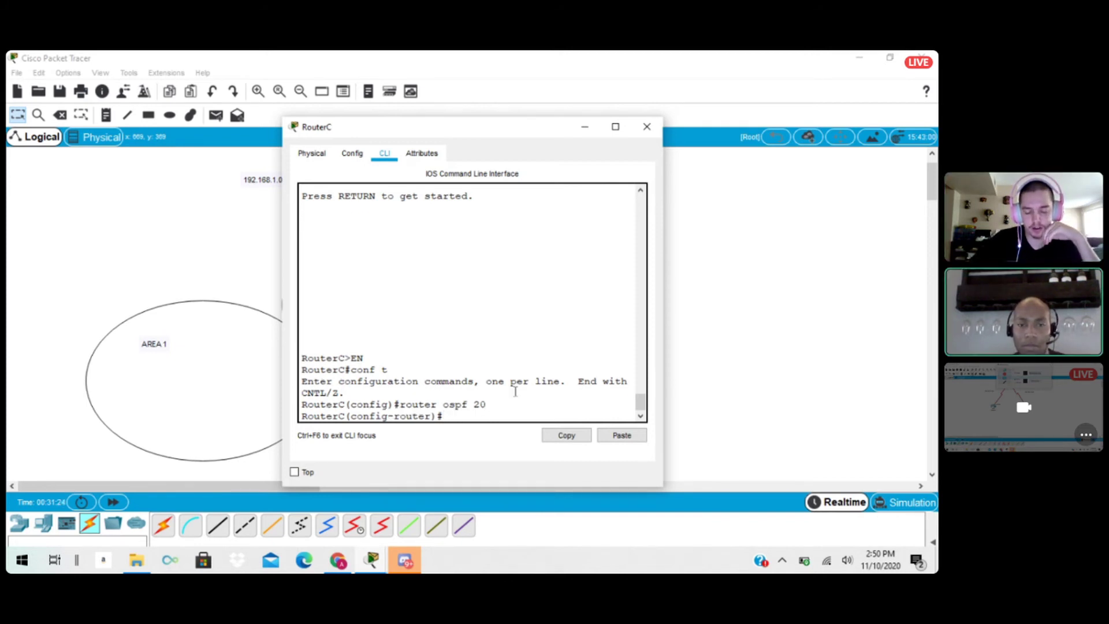
Advertise network 192.168.1.4 with wildcard mask 0.0.0.3 in area 0 under RouterC's OSPF process.
text(netw)
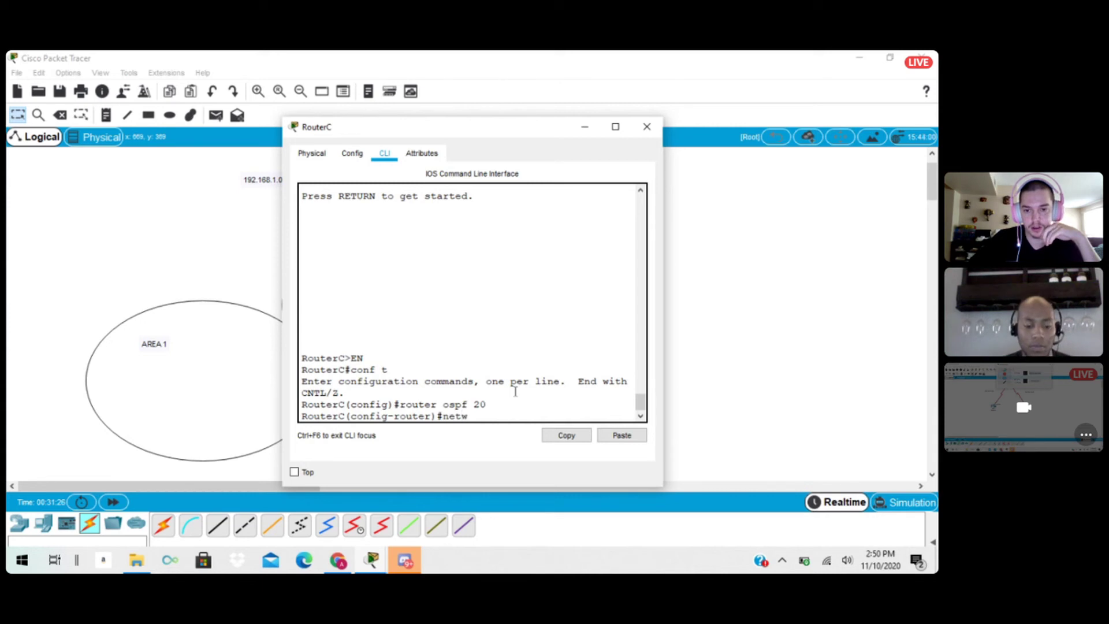
text(ork )
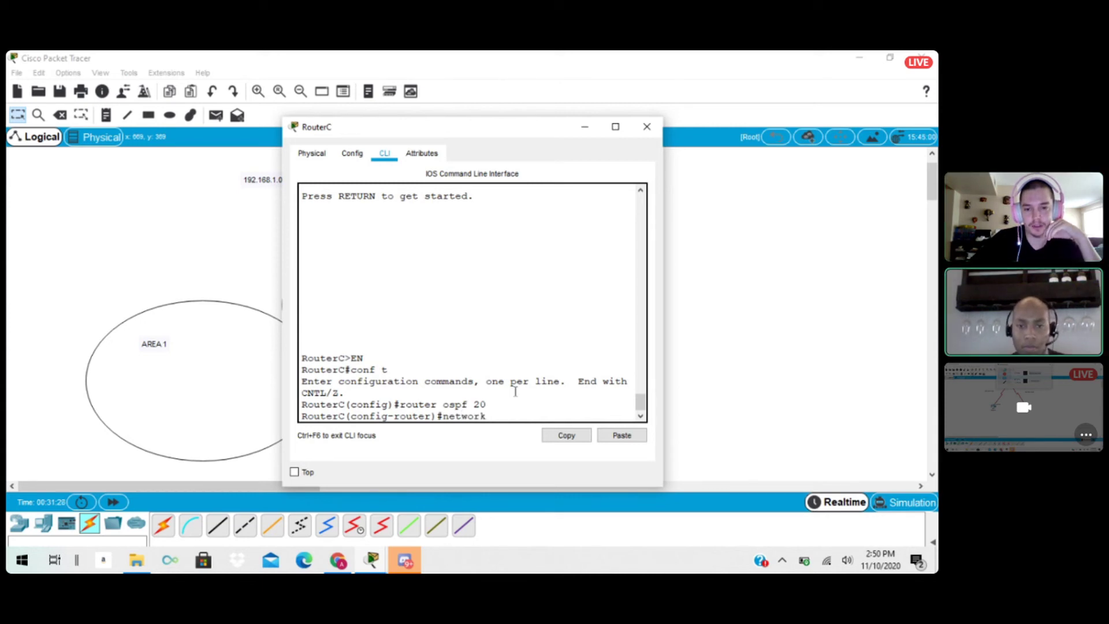
text(192)
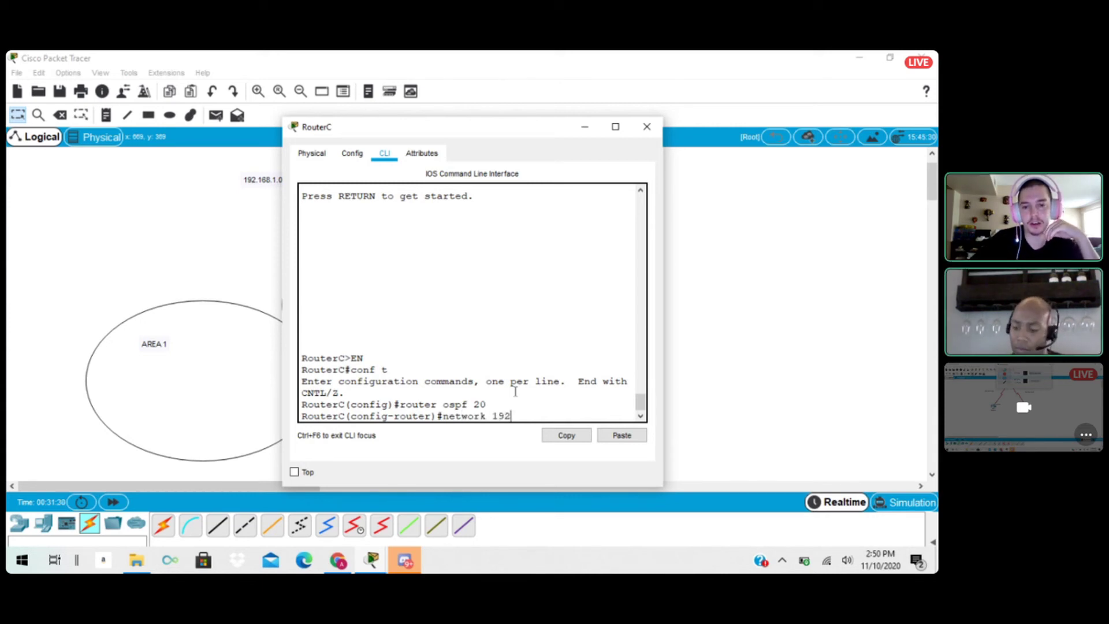
text(.168.1.4)
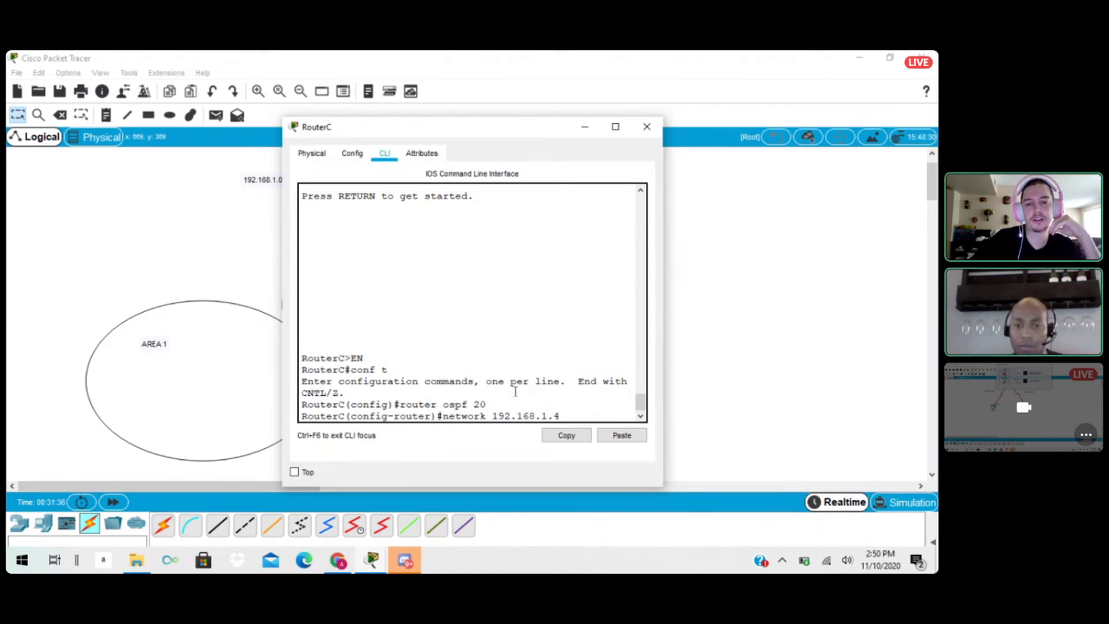
text(0.0.0.)
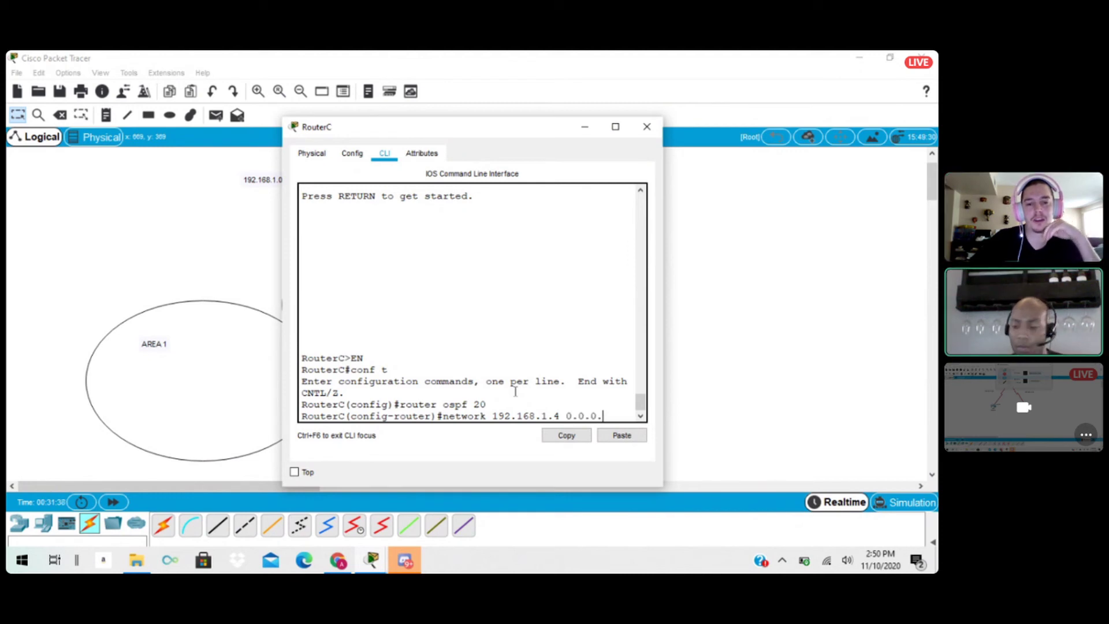
text(3)
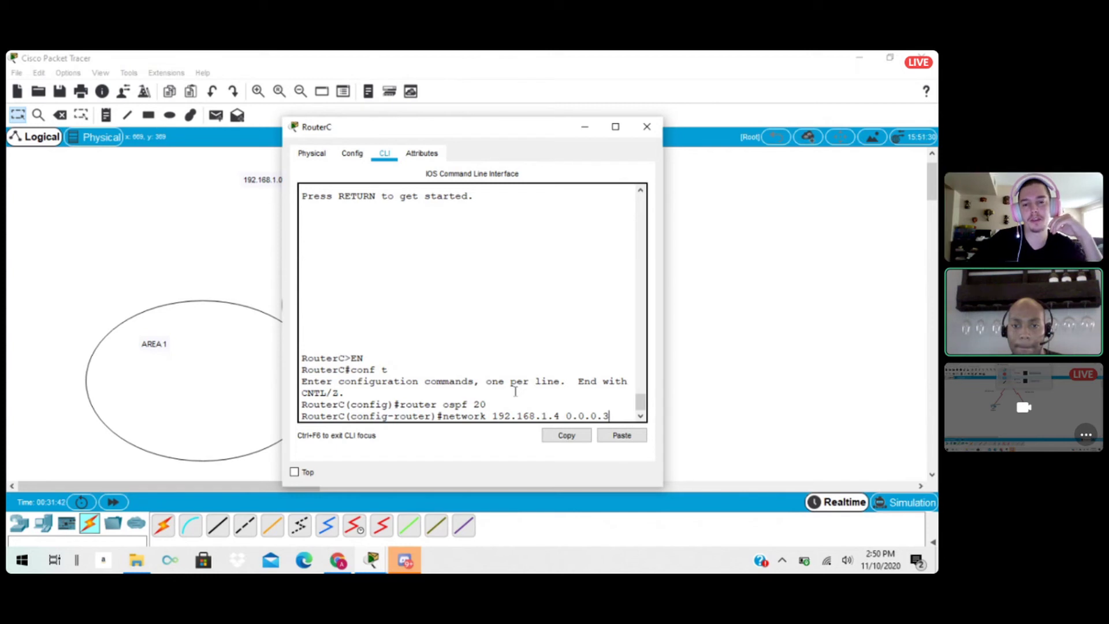
text( area 0)
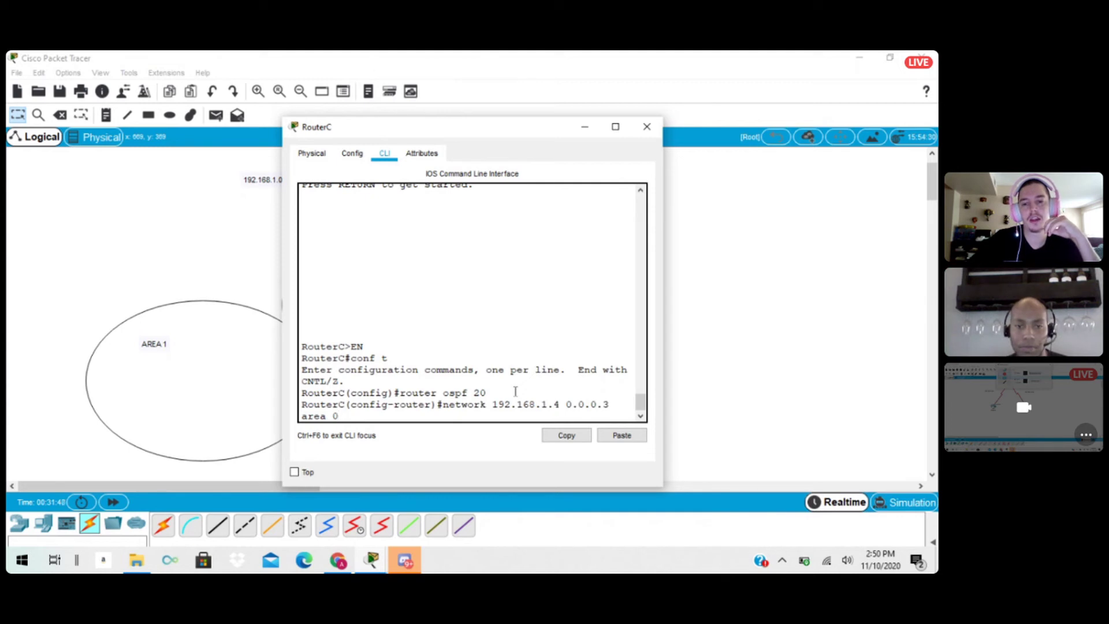
key(Return)
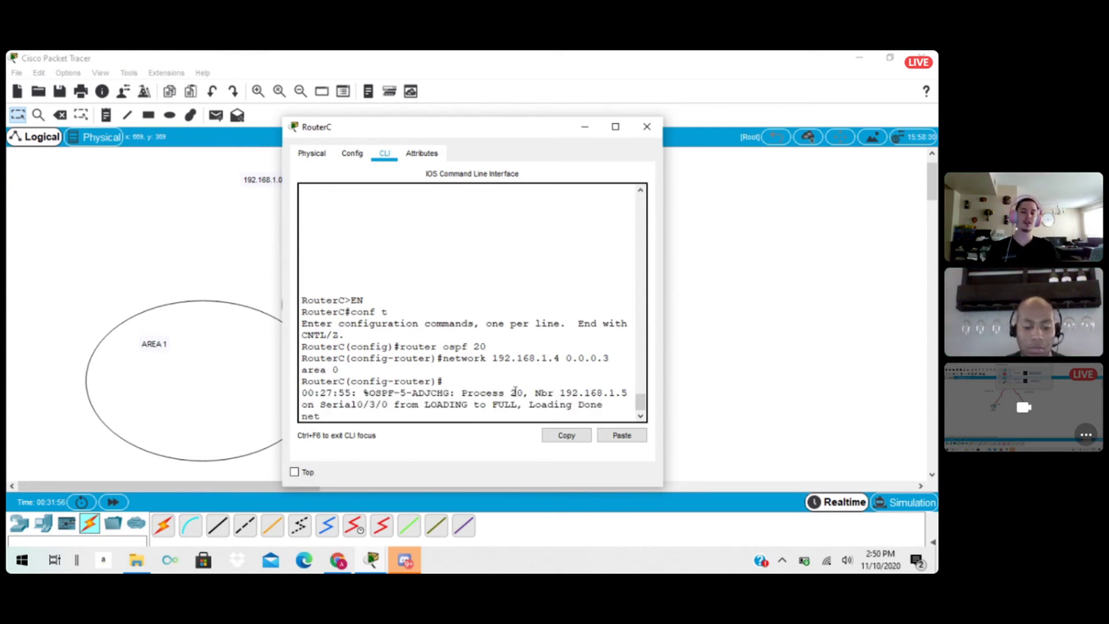
text(work)
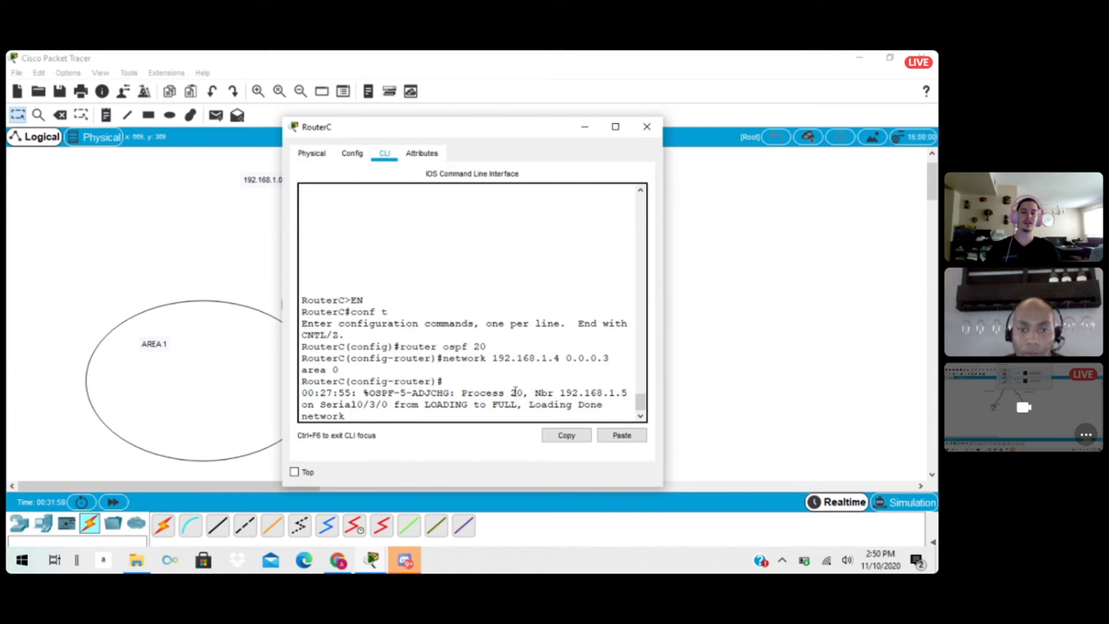
key(BackSpace)
key(BackSpace)
key(BackSpace)
key(BackSpace)
key(BackSpace)
key(BackSpace)
key(BackSpace)
key(BackSpace)
key(Return)
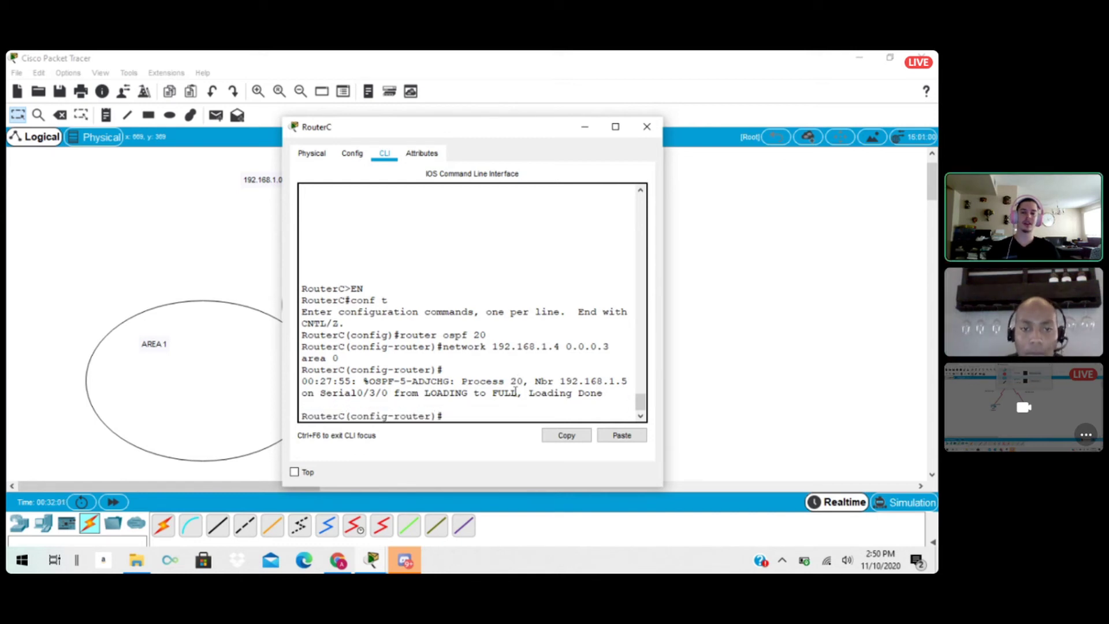
text(network)
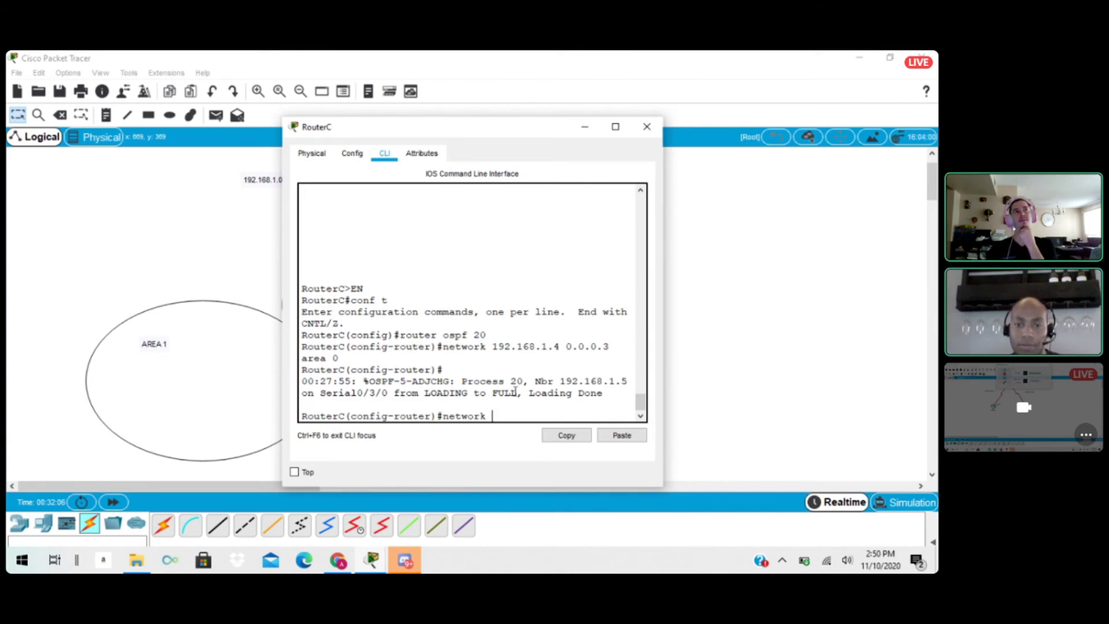
key(BackSpace)
key(BackSpace)
key(BackSpace)
key(BackSpace)
key(BackSpace)
key(BackSpace)
key(BackSpace)
key(BackSpace)
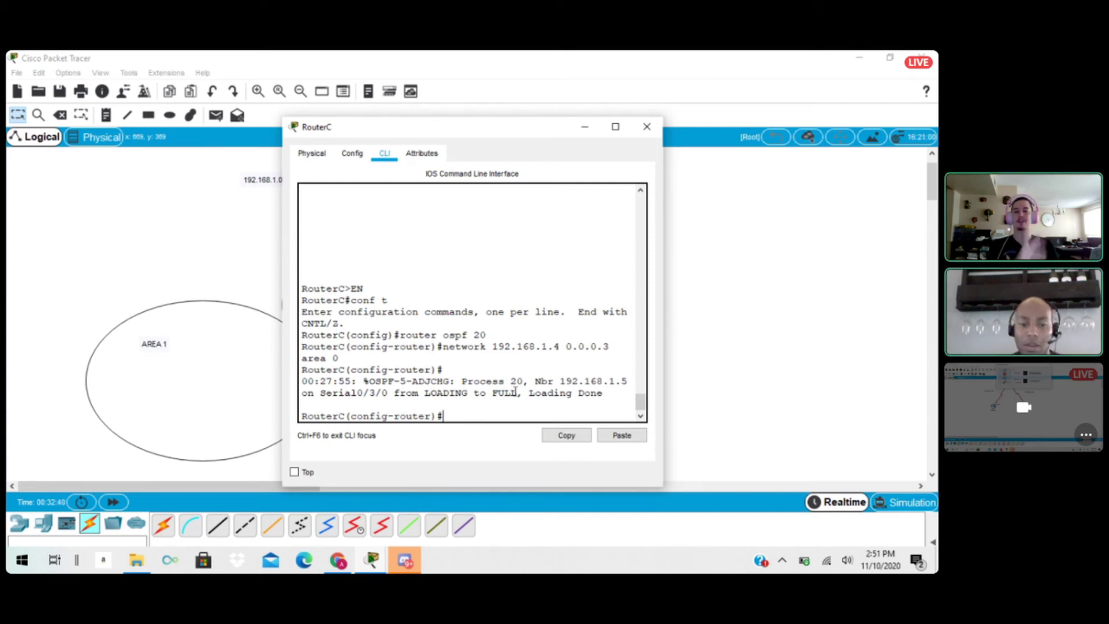
text(exi)
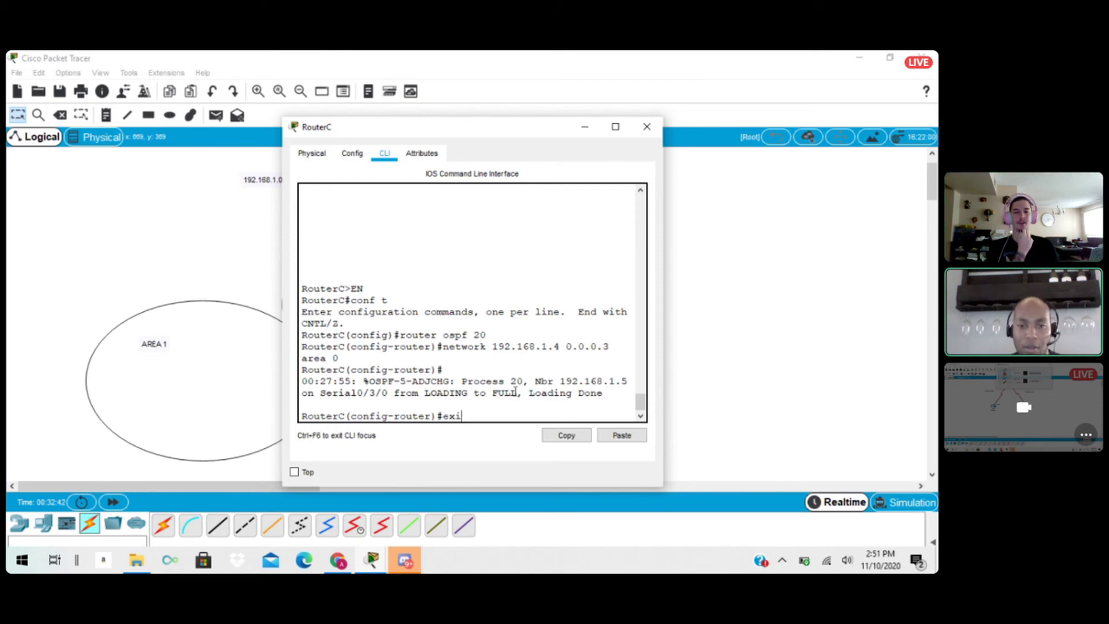
key(BackSpace)
key(BackSpace)
key(BackSpace)
Advertise network 192.168.1.12 with wildcard mask 0.0.0.3 in area 2 on RouterC, and exit OSPF router configuration.
text(net)
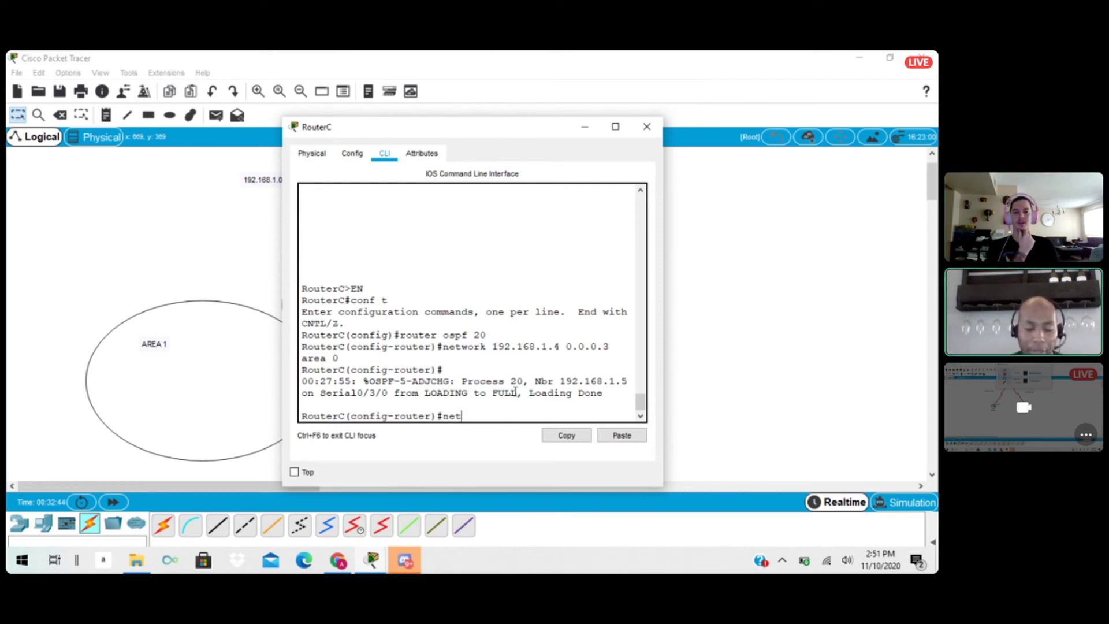
text(wo)
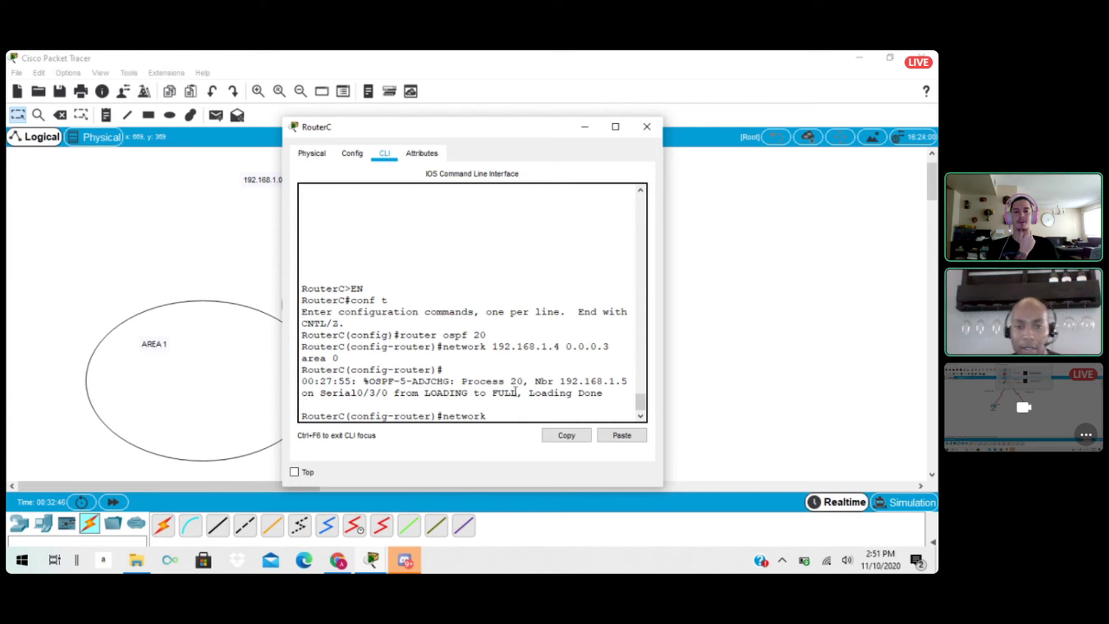
text(rk)
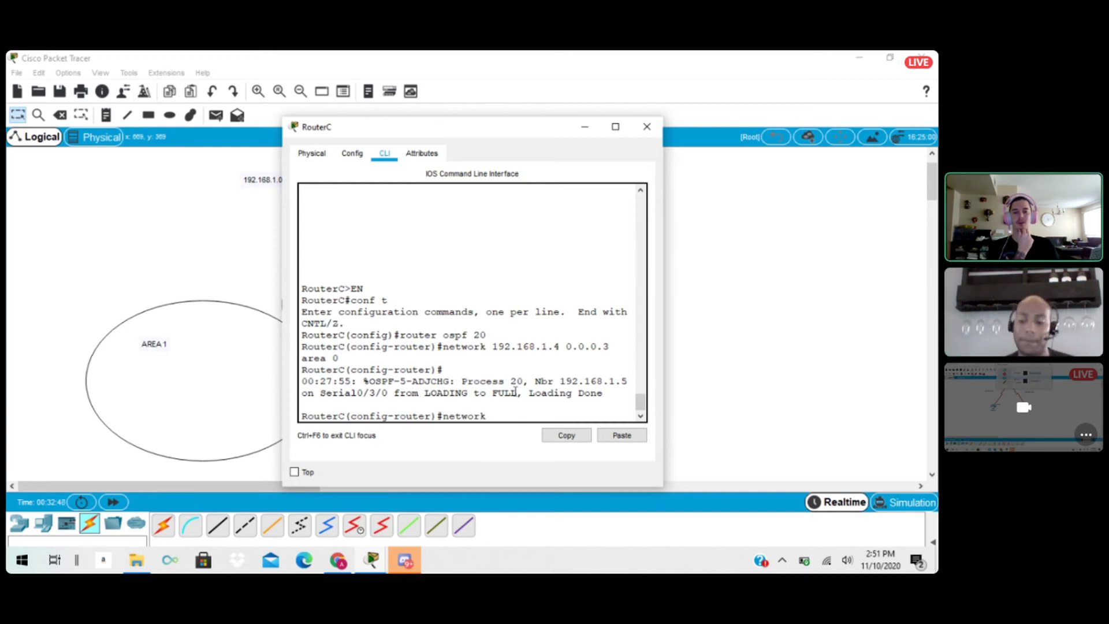
text( 192.16)
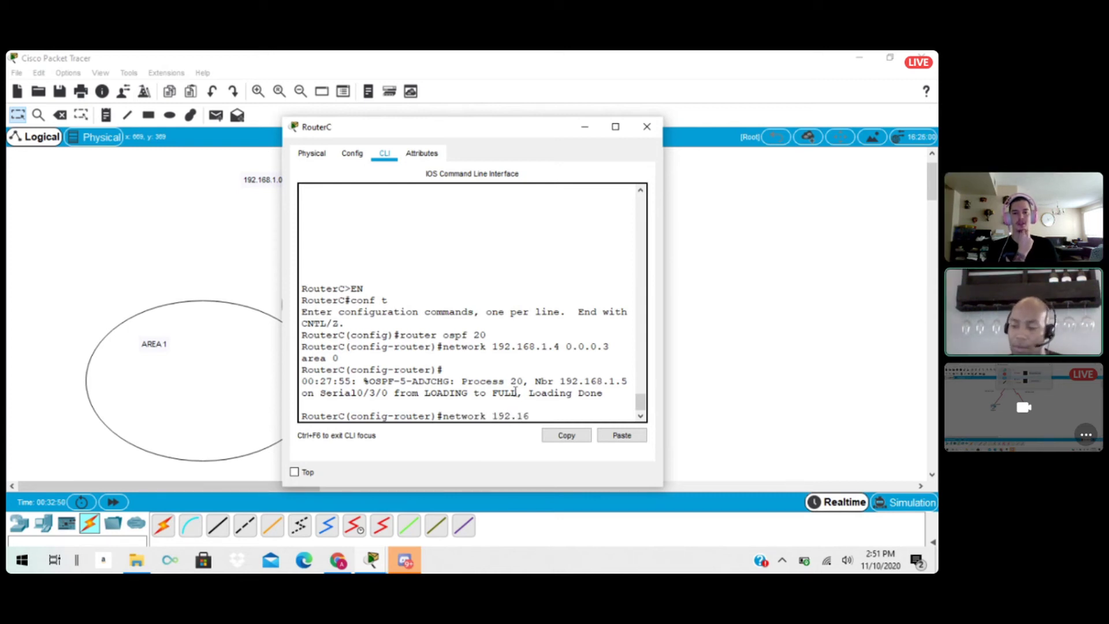
text(8.)
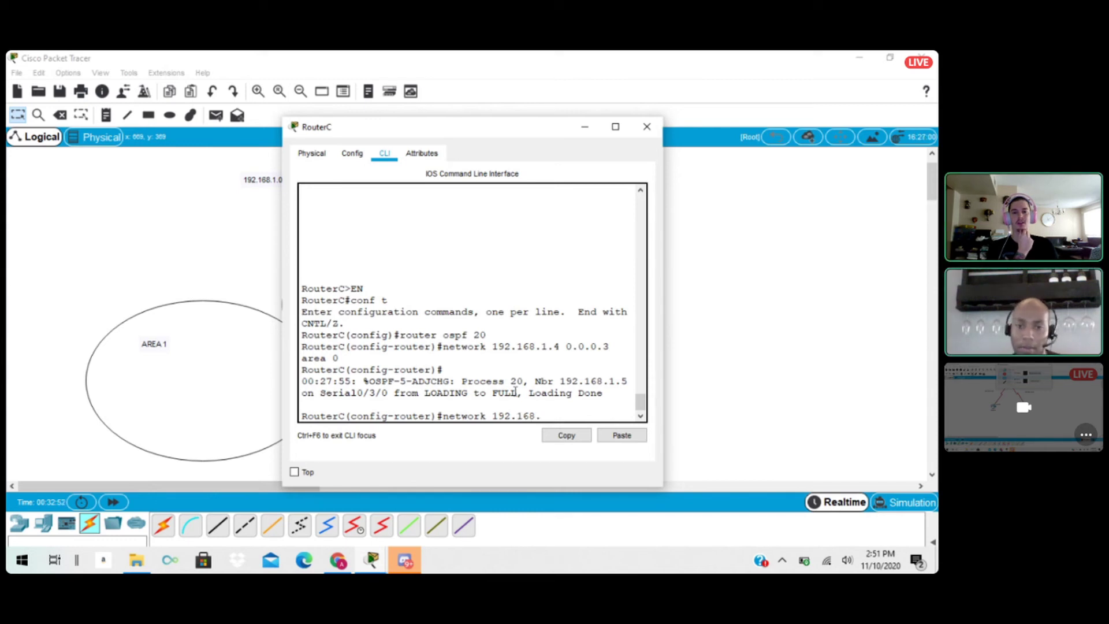
text(1.12)
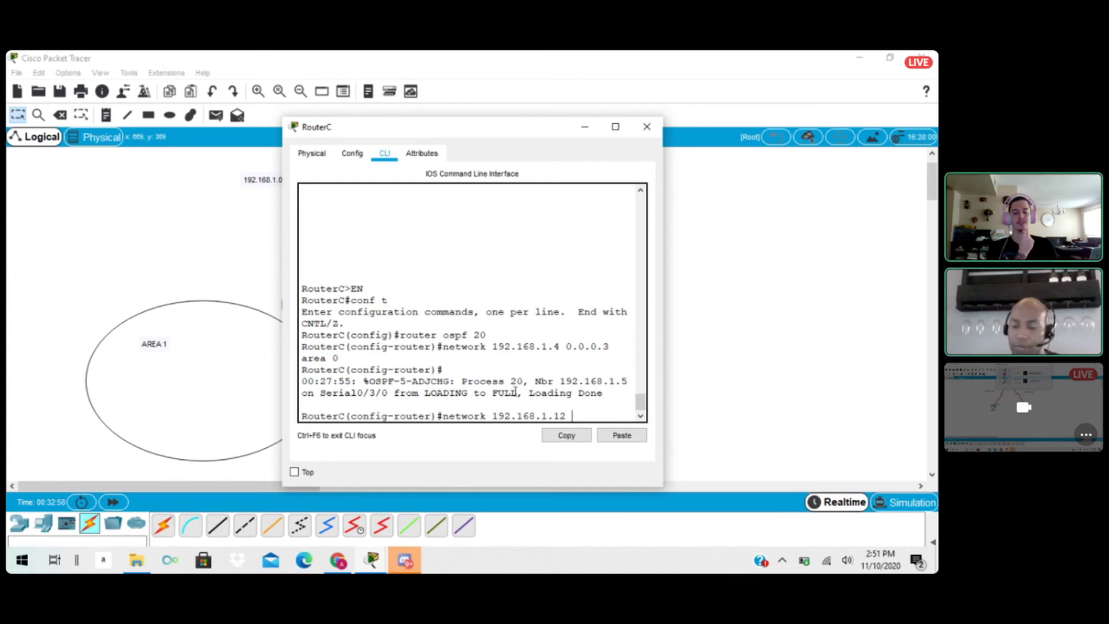
text( 0.0.0.)
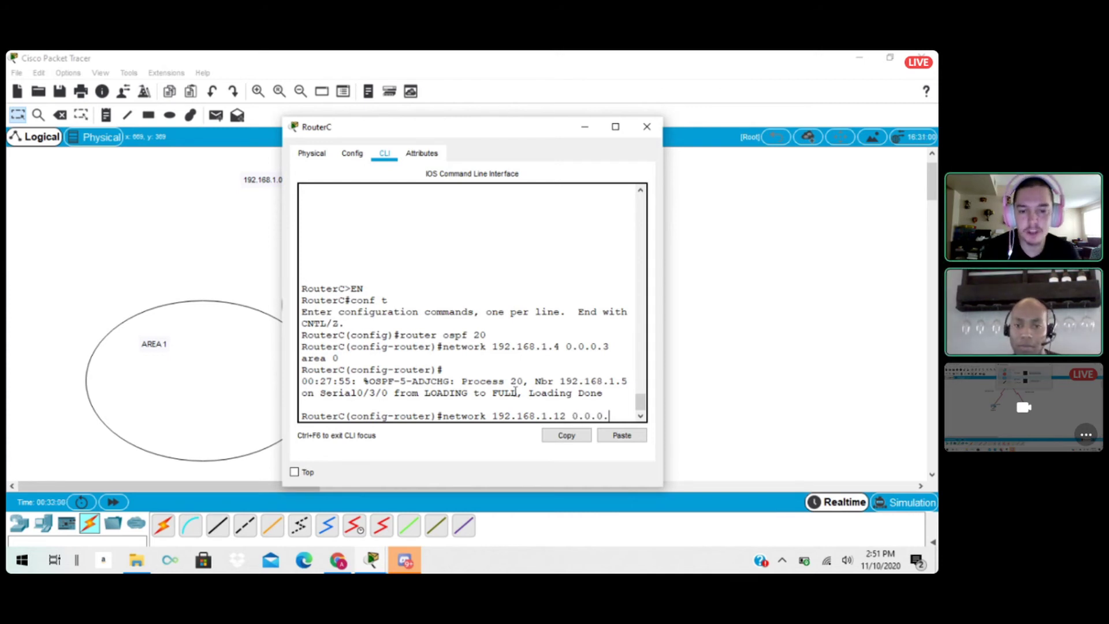
text(3 are)
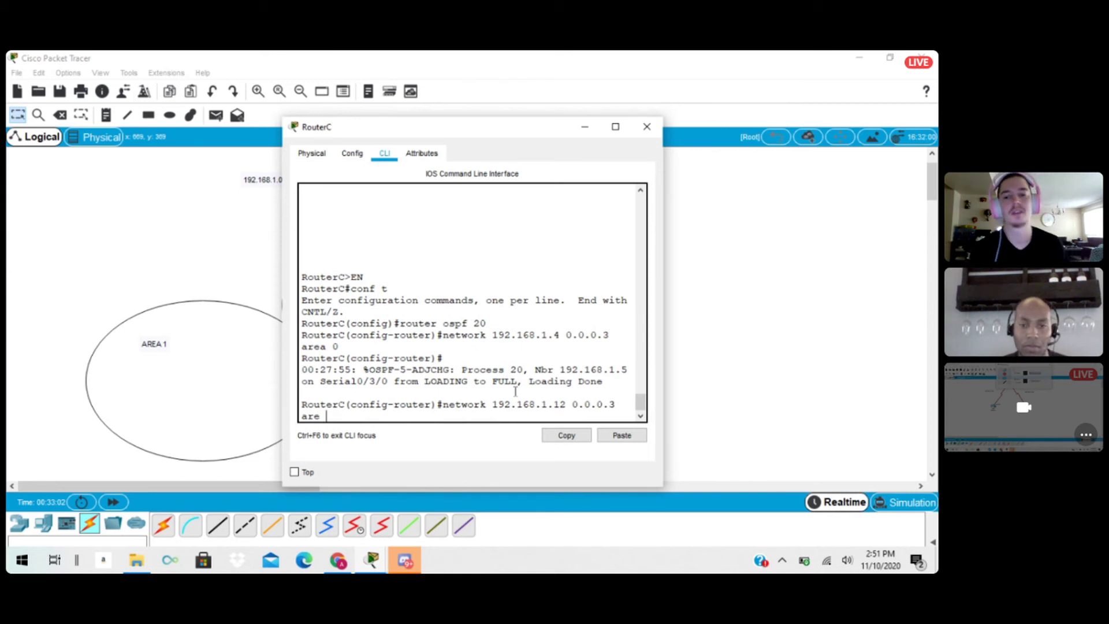
text(a )
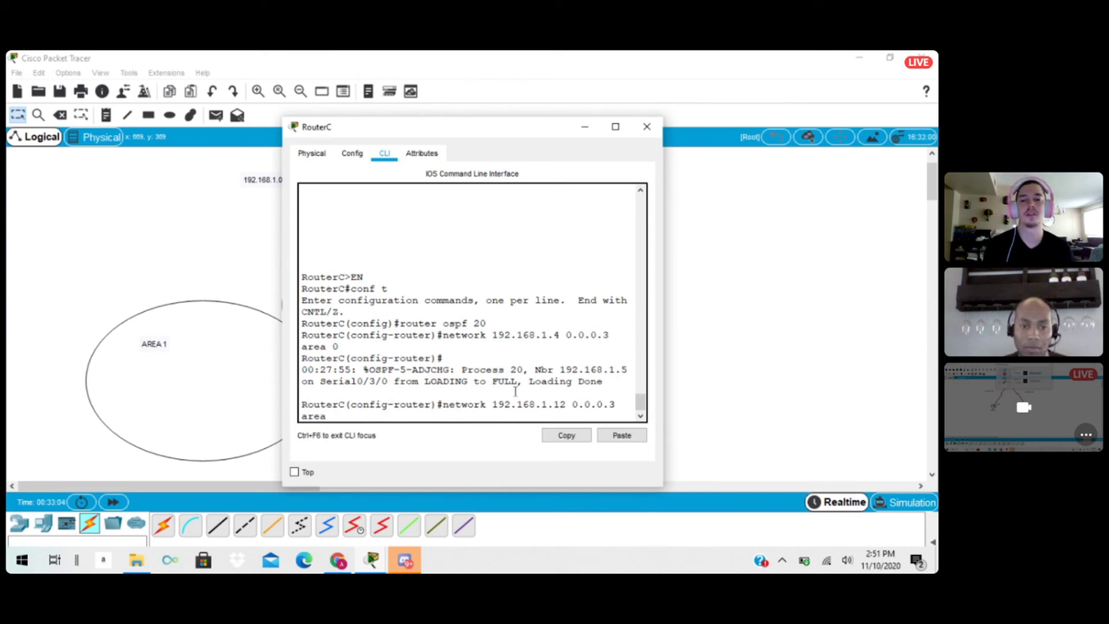
text(2)
key(Return)
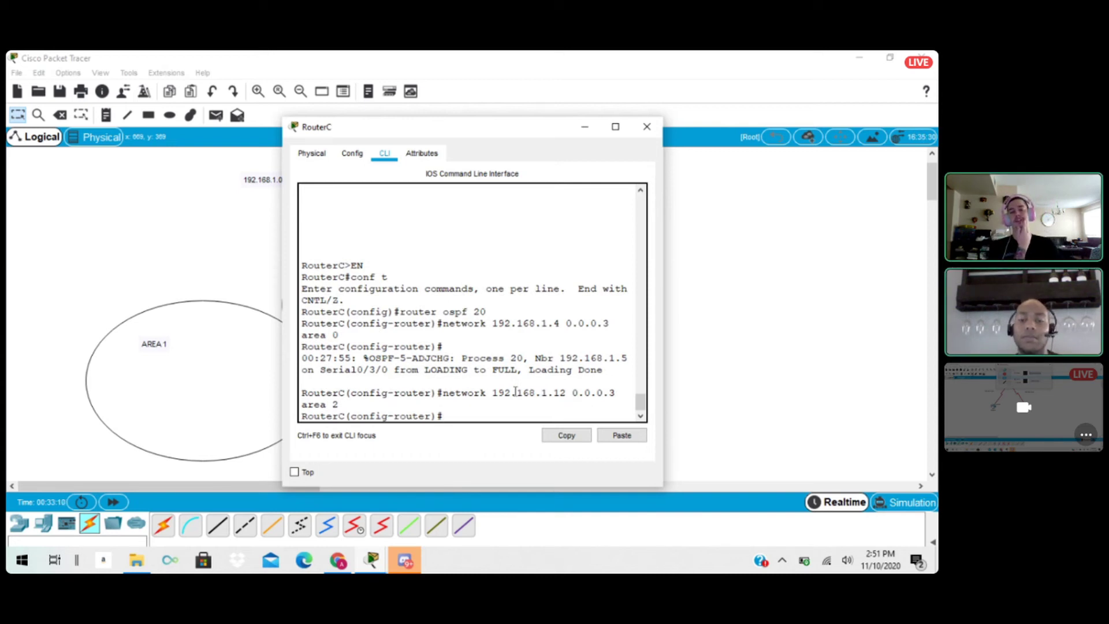
text(exit)
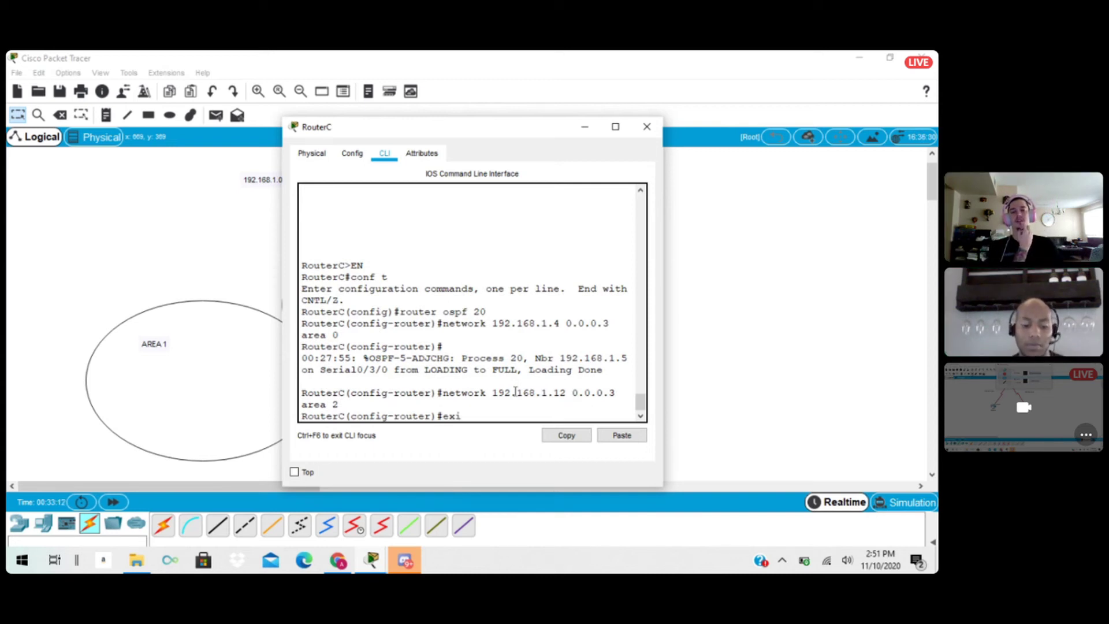
key(Return)
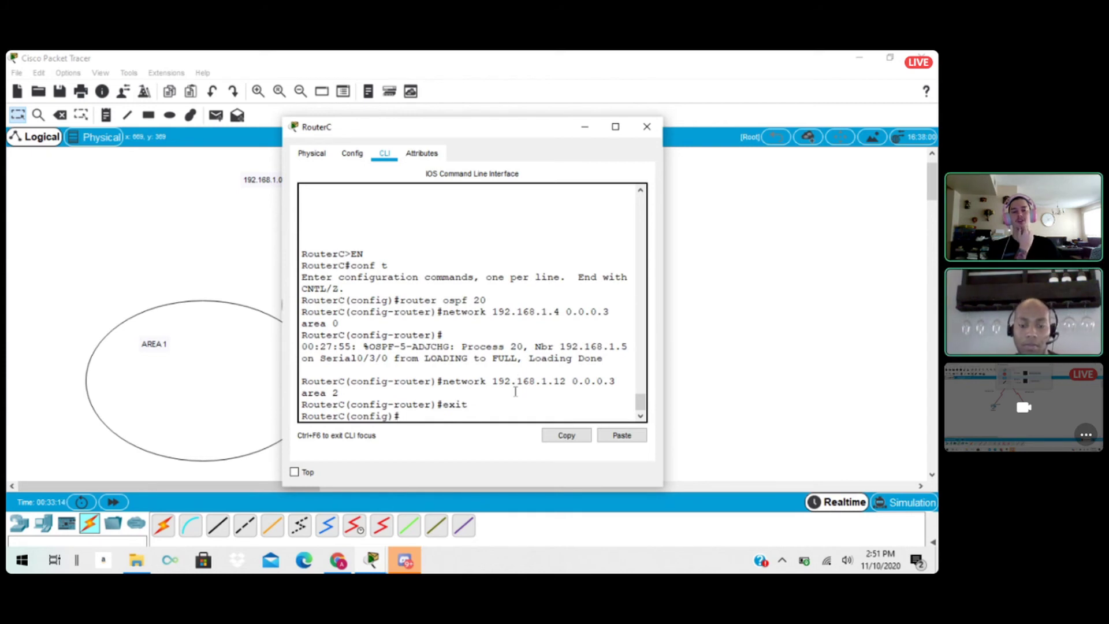
Enable logging synchronous on RouterC's line console 0.
text(line conso)
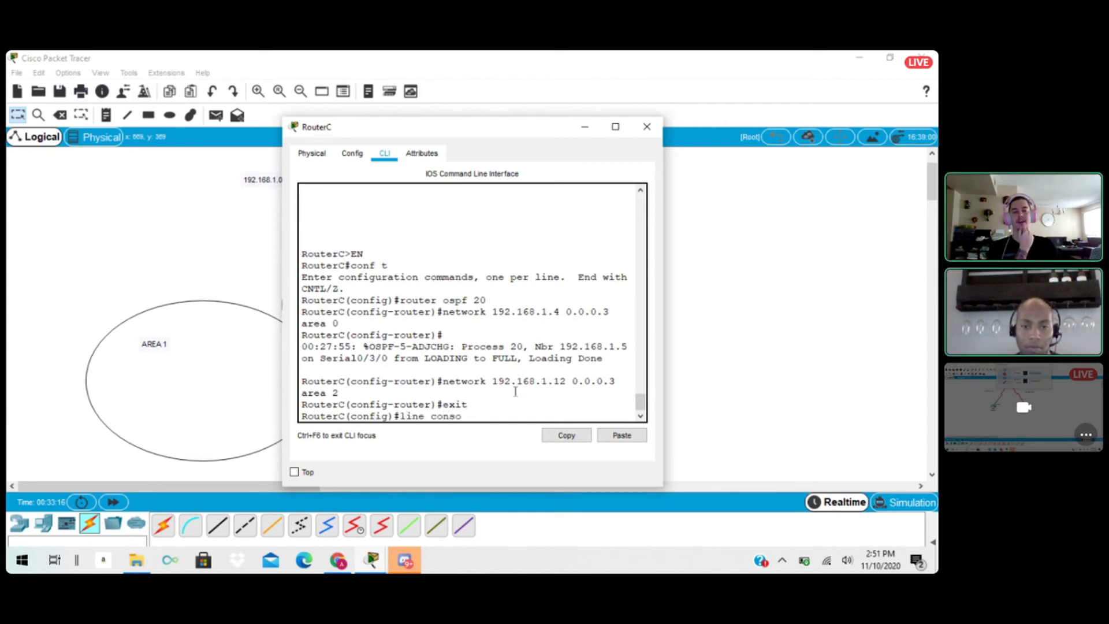
text(le 0)
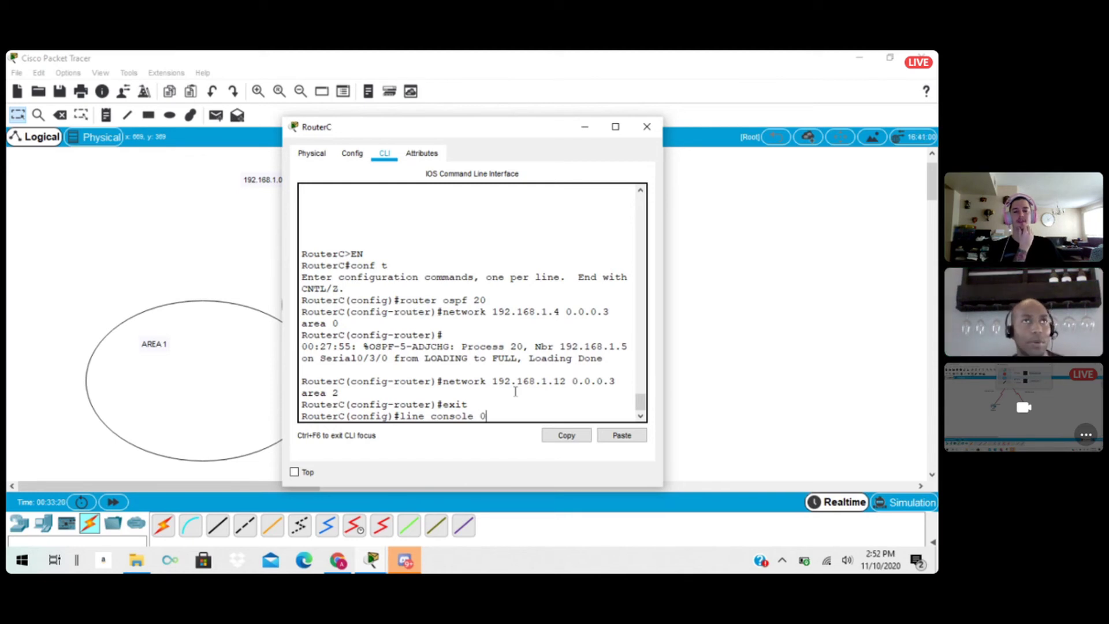
key(Return)
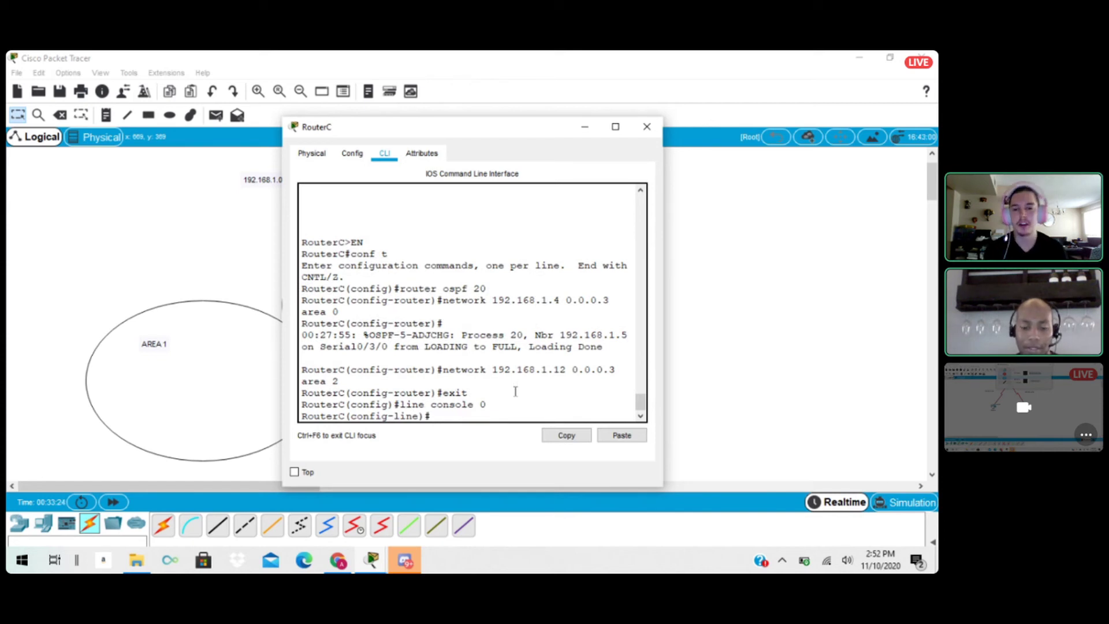
text(loggi)
key(Tab)
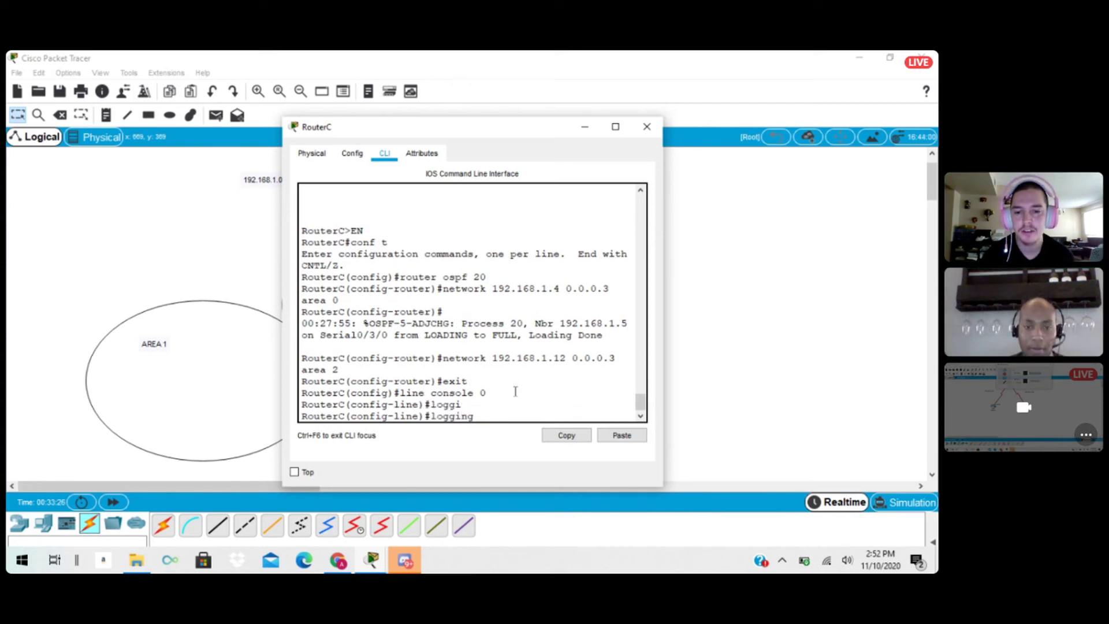
text(sy)
key(Tab)
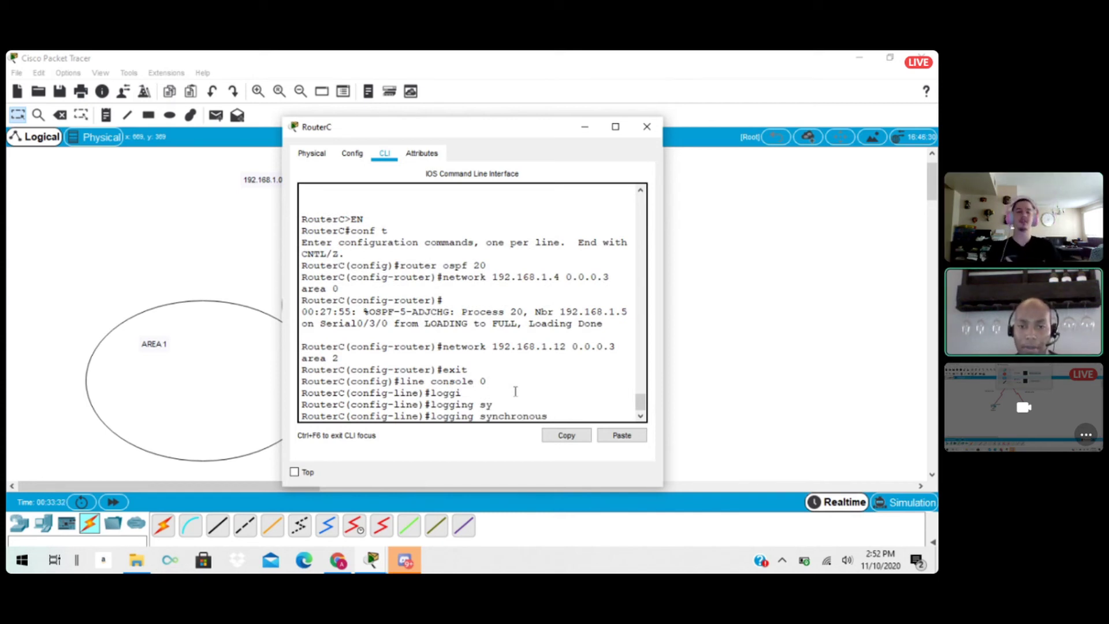
key(Return)
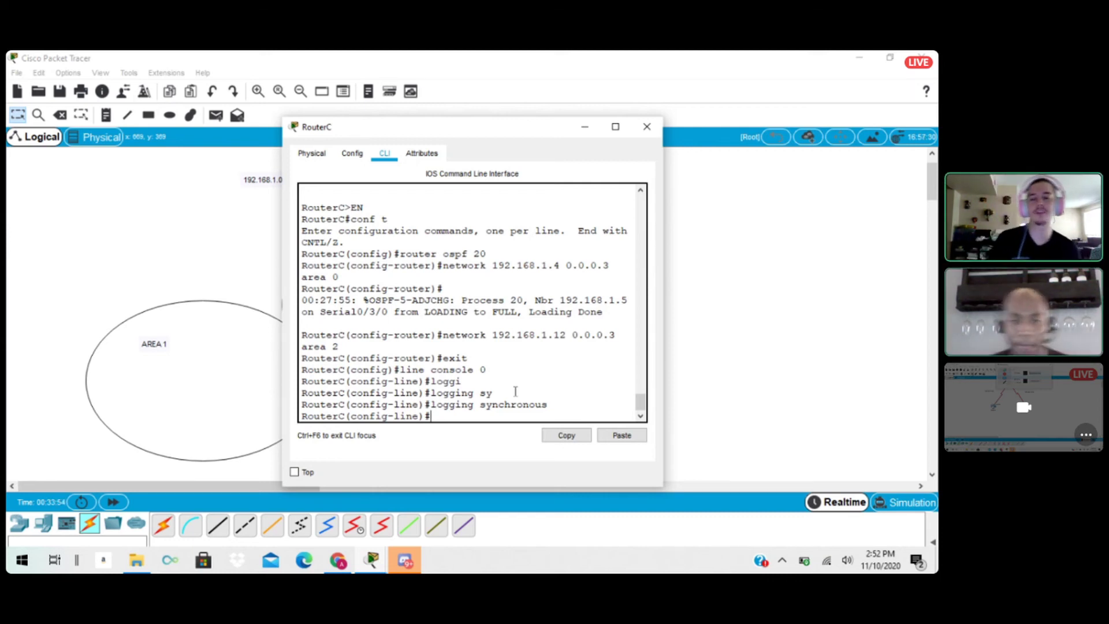
Exit line and global configuration on RouterC to return to privileged EXEC mode.
text(exit)
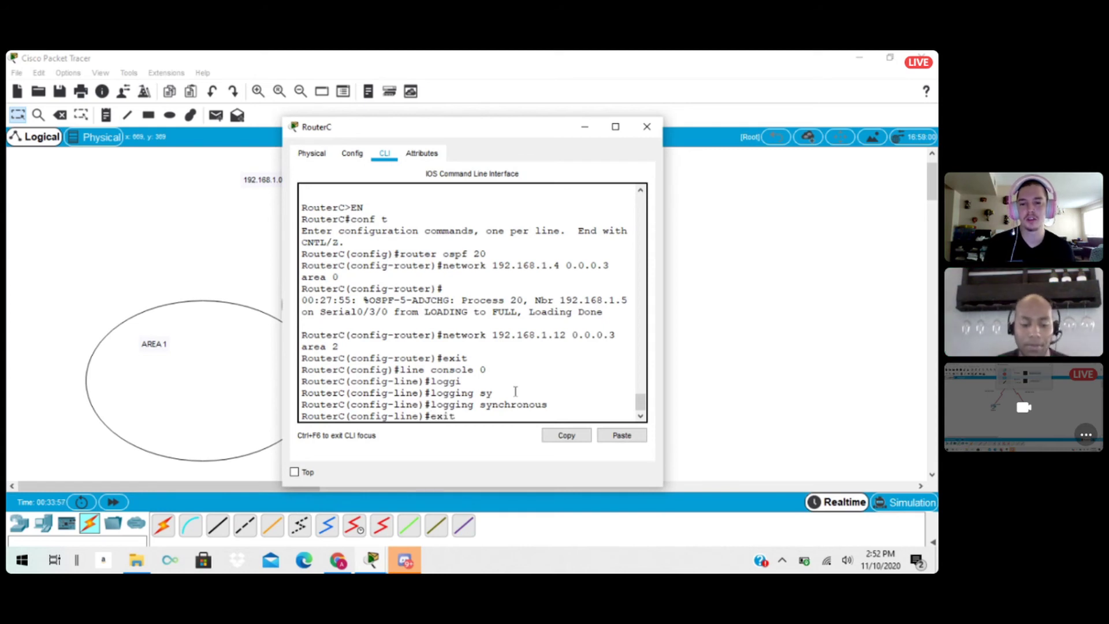
key(Return)
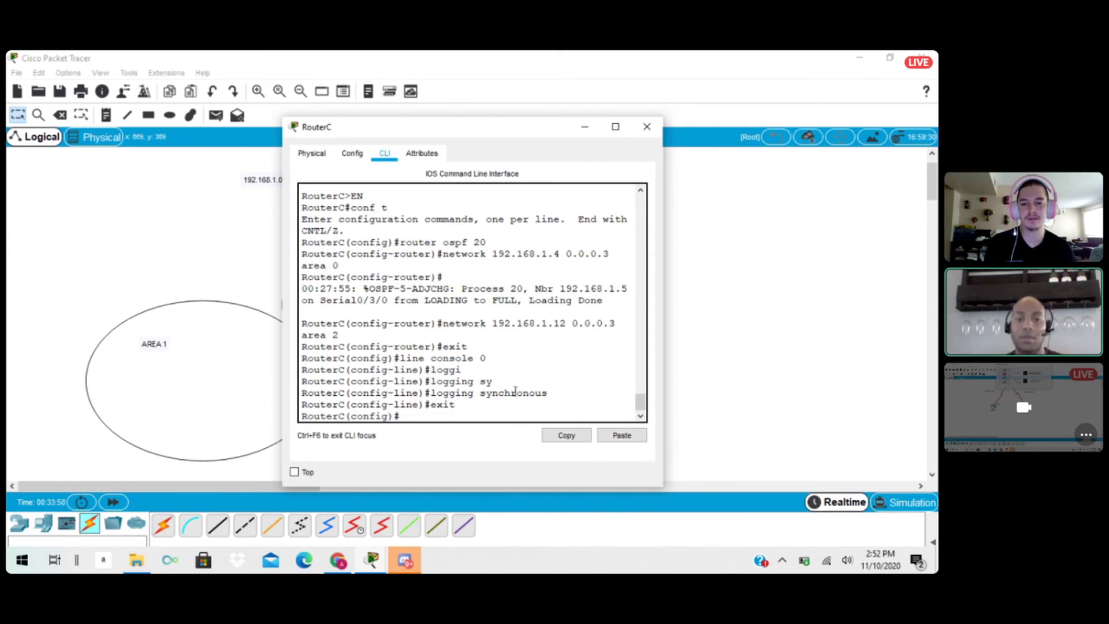
text(exit)
key(Return)
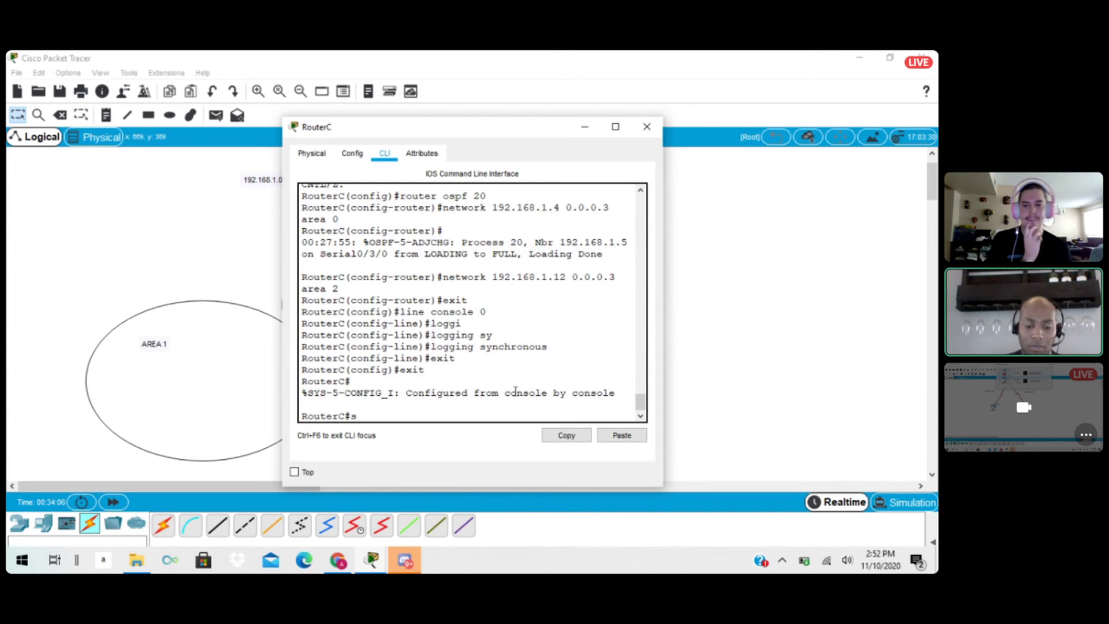
List the IP addresses and status of RouterC's interfaces with show ip interface brief.
text(hip)
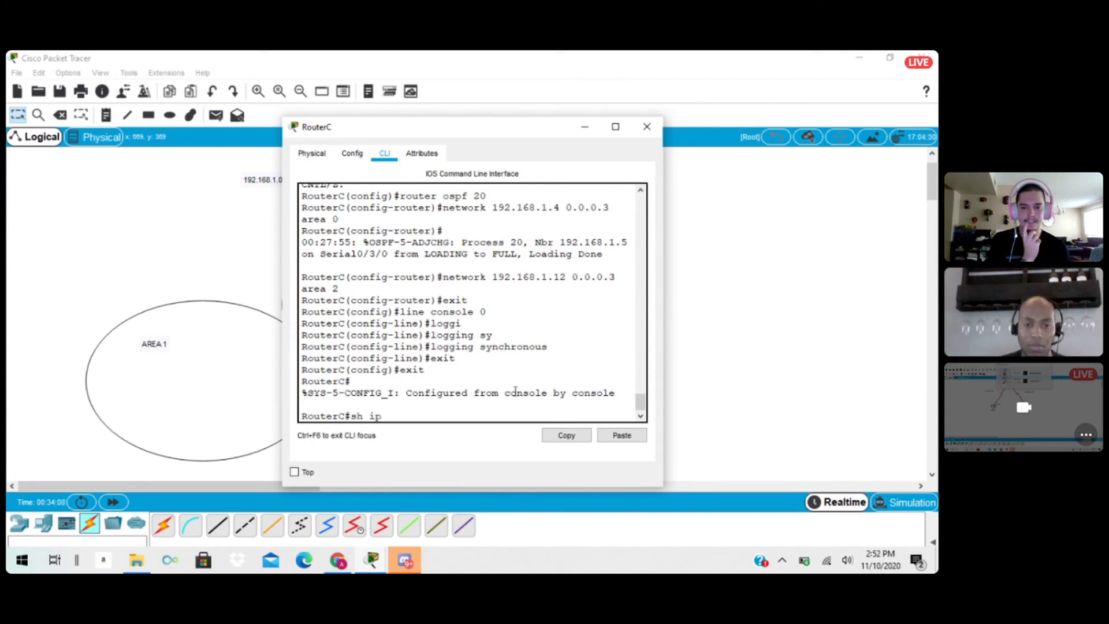
text( interfa)
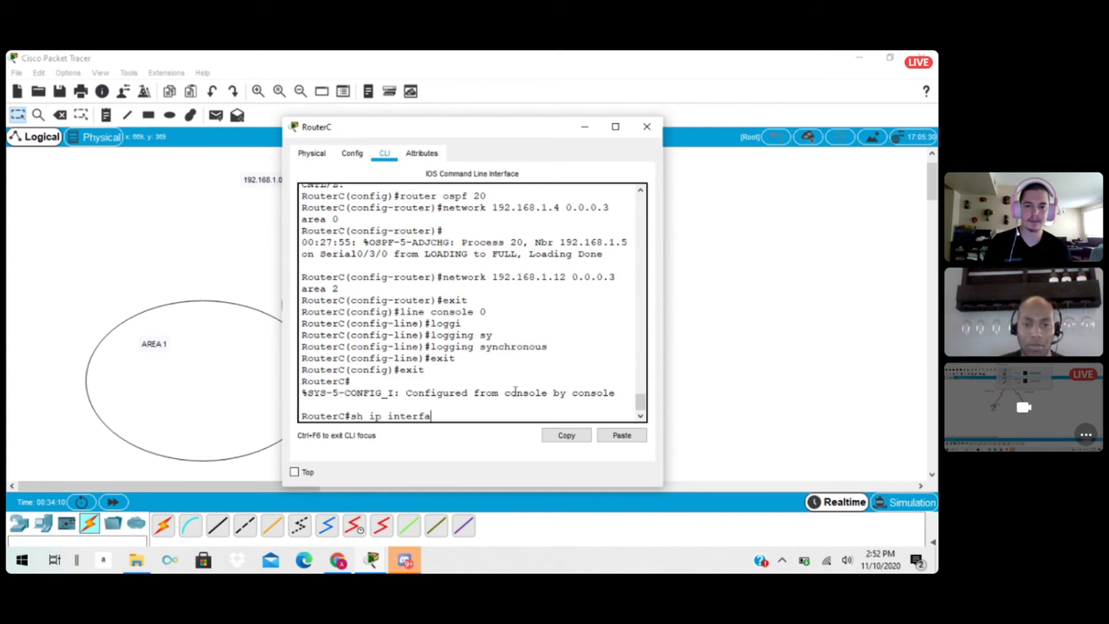
text(ce brief)
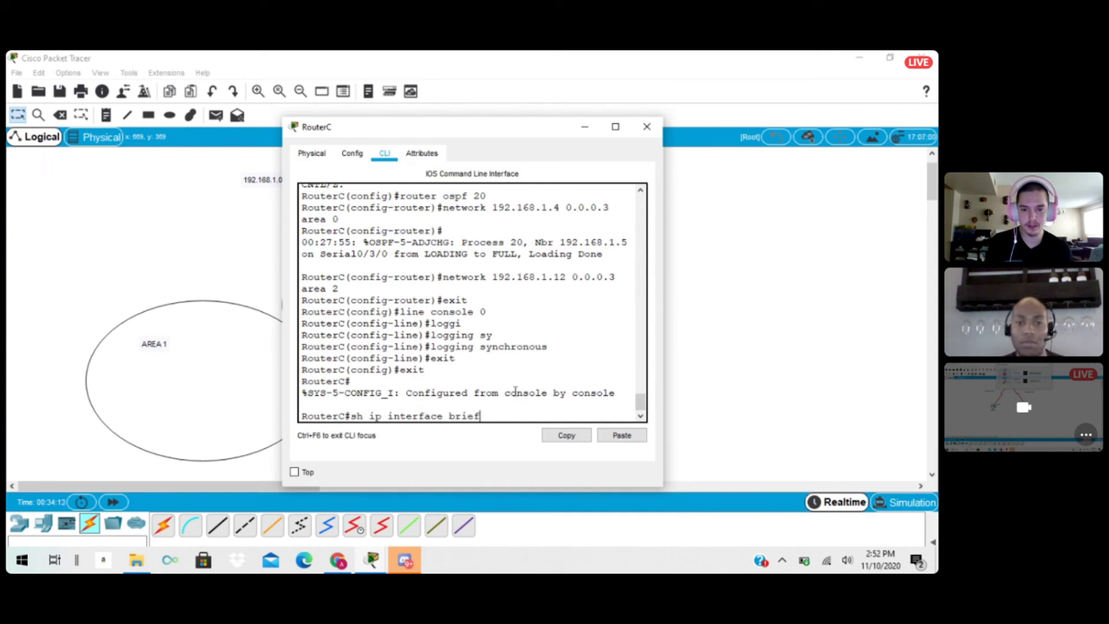
key(Return)
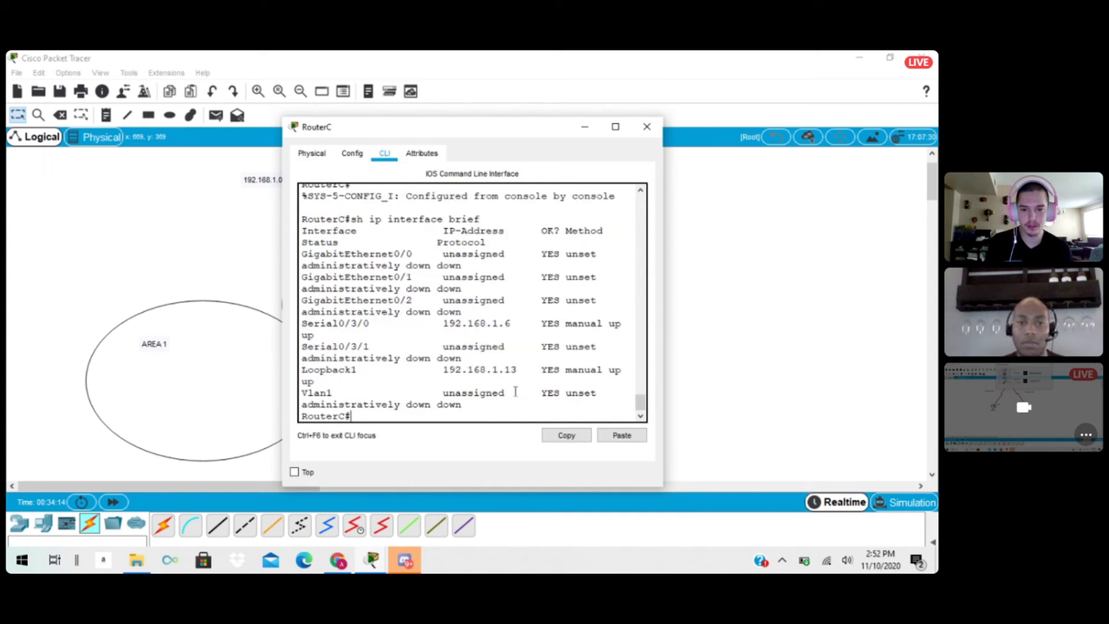
Maximize the RouterC window and highlight the Serial0/3/0 and Loopback1 entries in the interface summary.
click(615, 126)
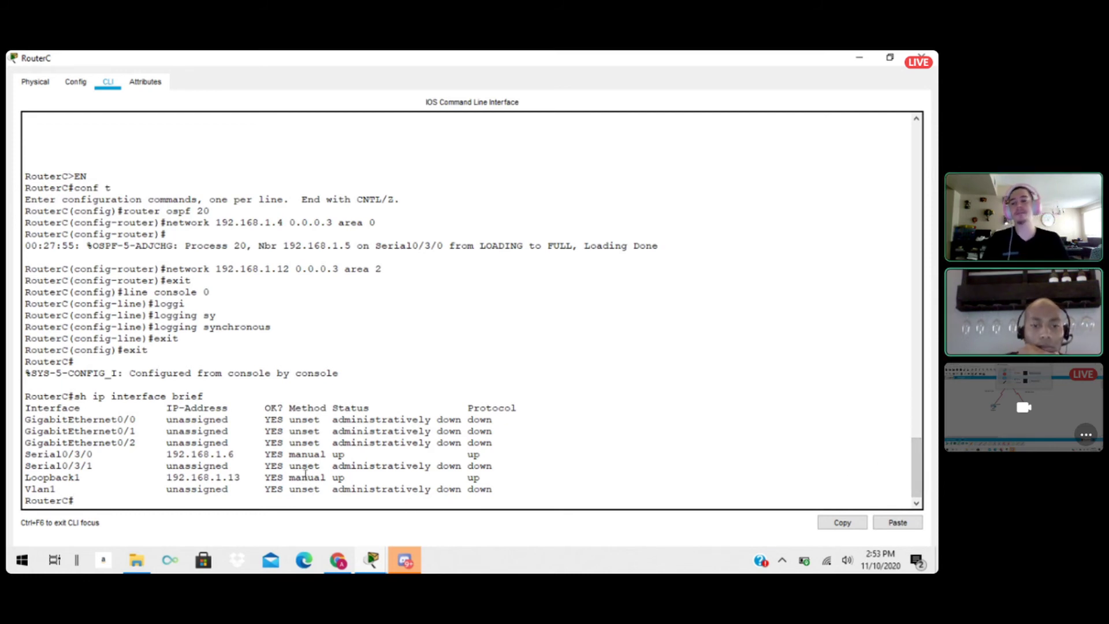
drag(237, 457, 377, 455)
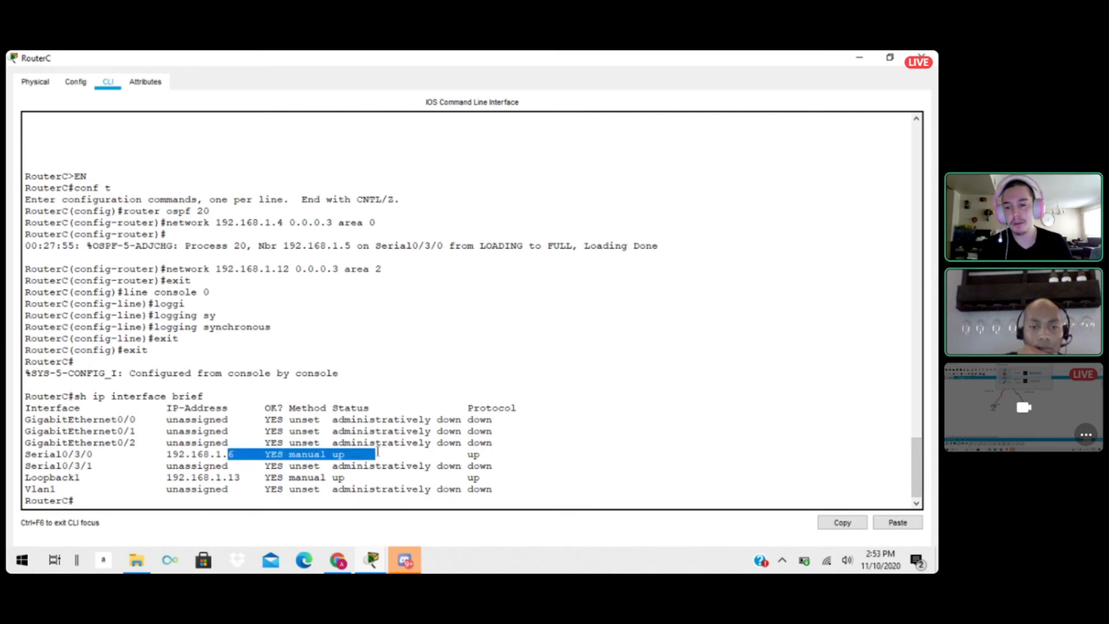
click(162, 444)
drag(166, 448, 370, 455)
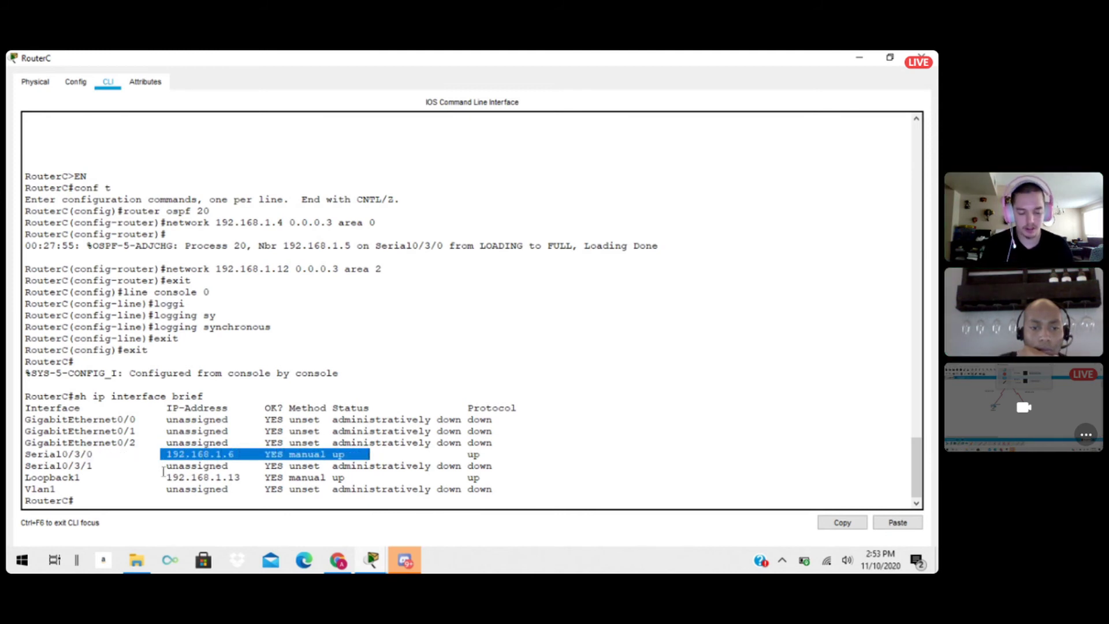
drag(160, 477, 487, 478)
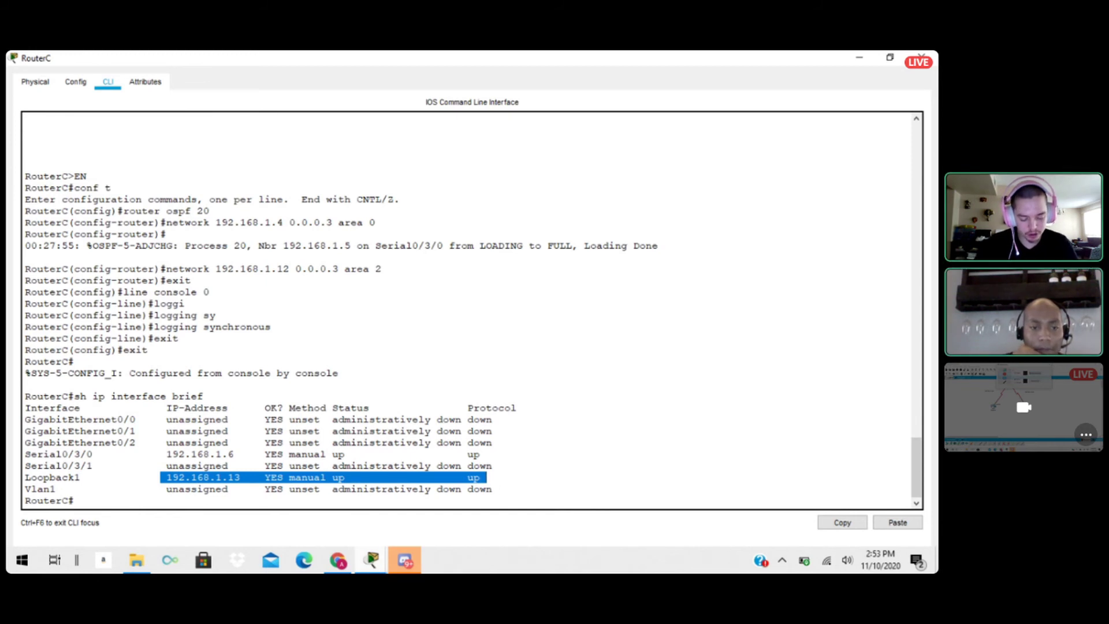
Display RouterC's routing table with show ip route.
mouse_move(322, 565)
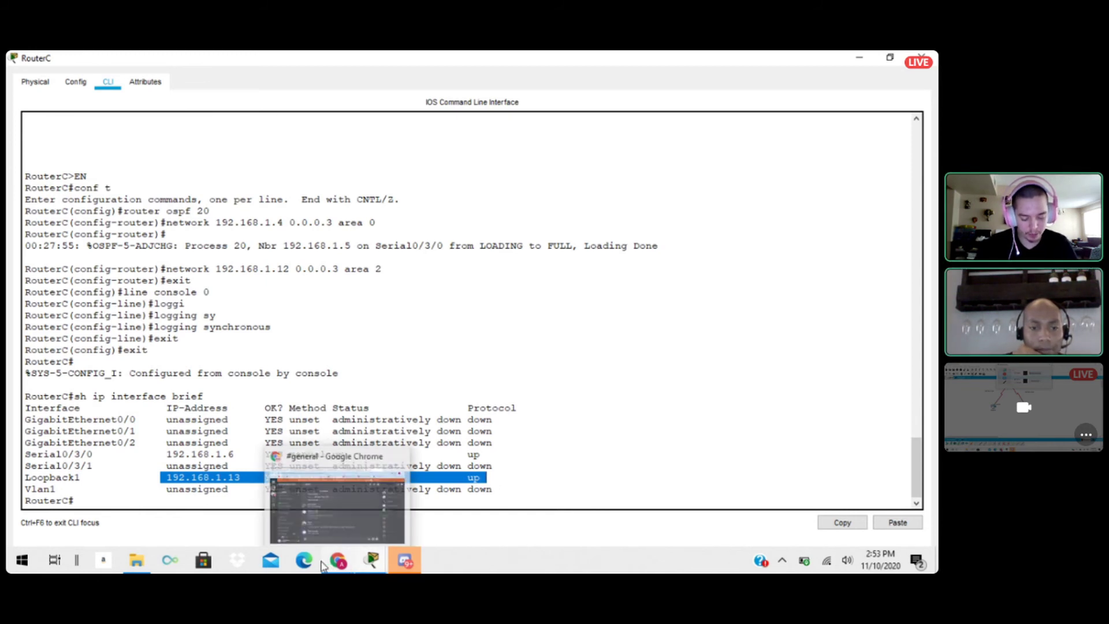
click(90, 503)
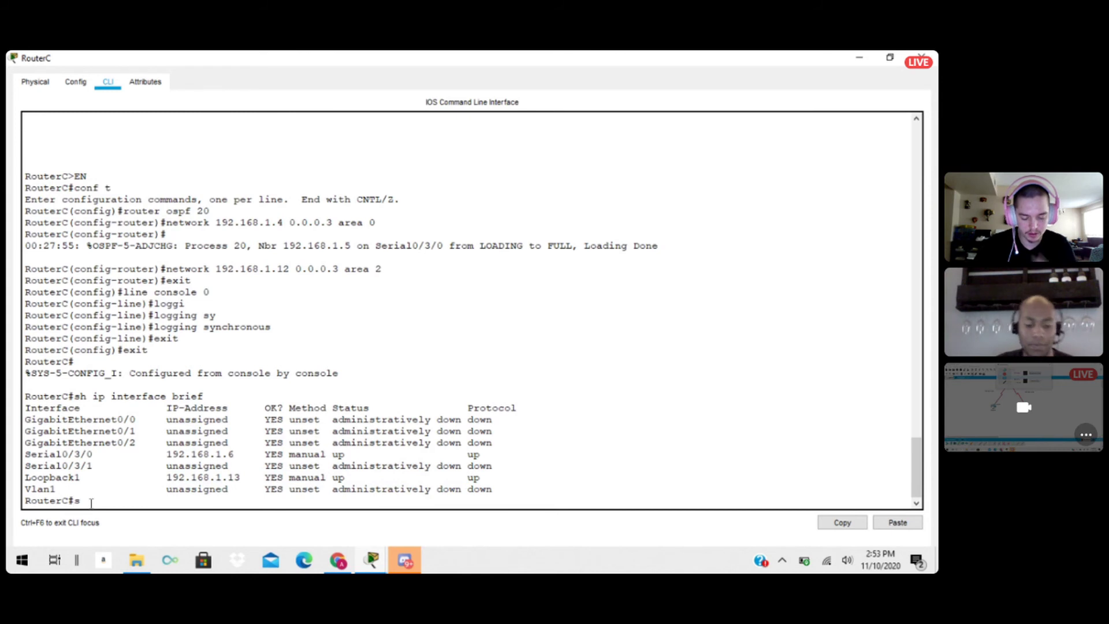
text(how ip)
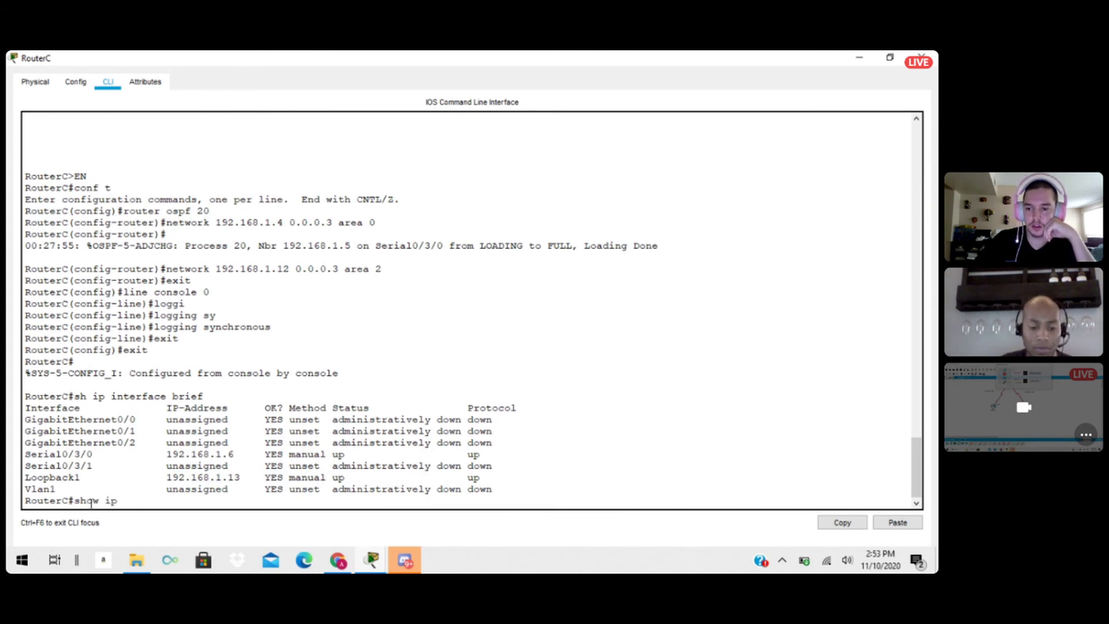
text( route)
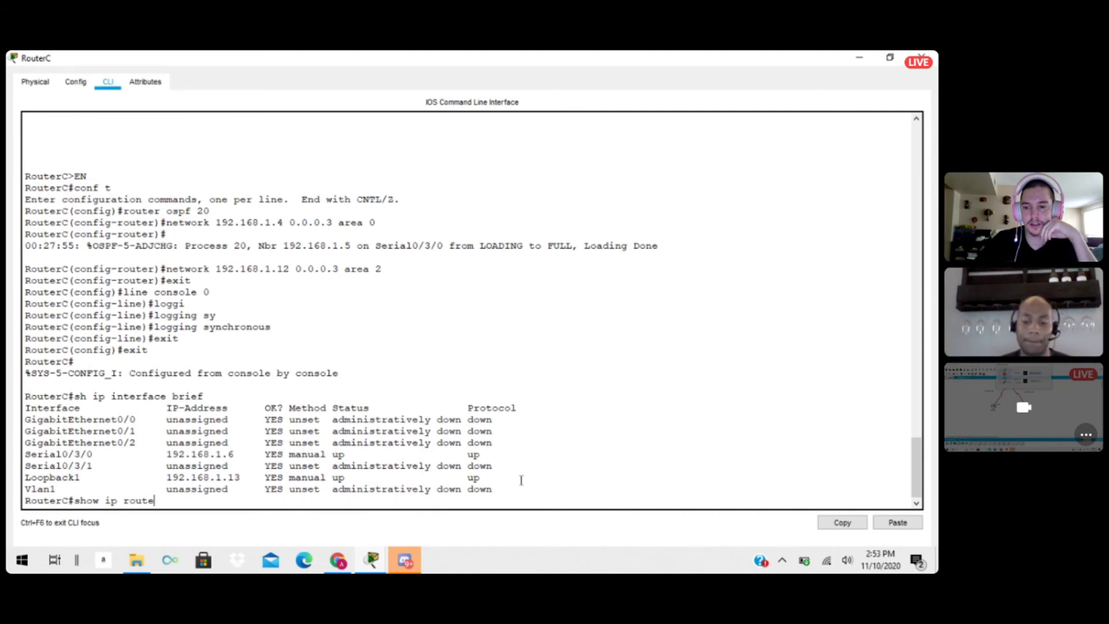
key(Return)
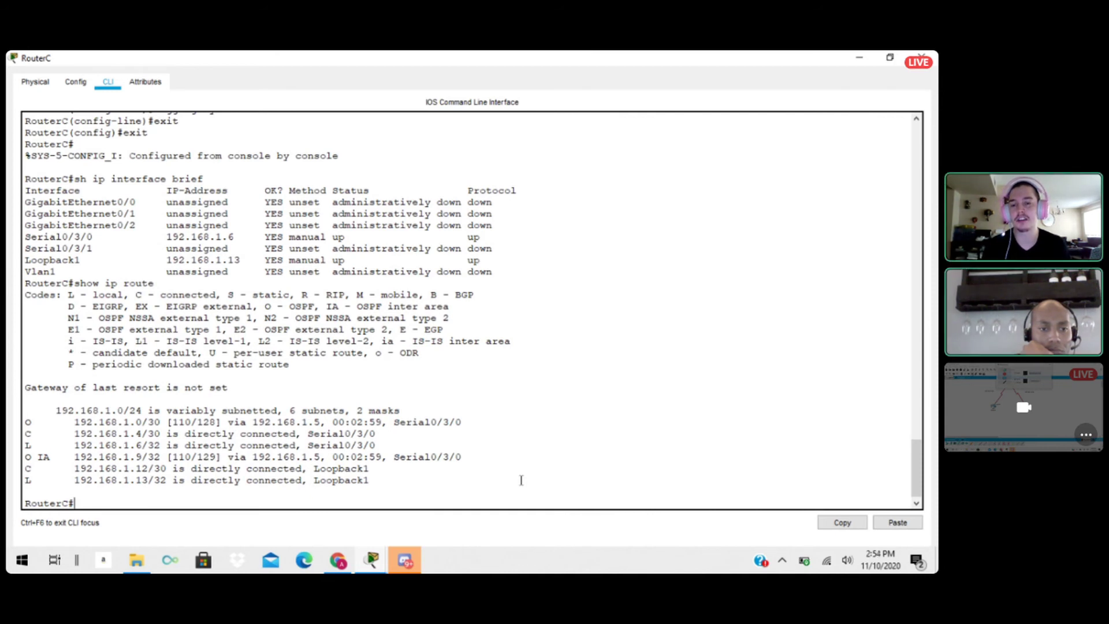
Examine the routing table by highlighting the route code column, the 192.168.1.0/30 OSPF route and the IA inter-area code.
scroll(521, 480, up, 1)
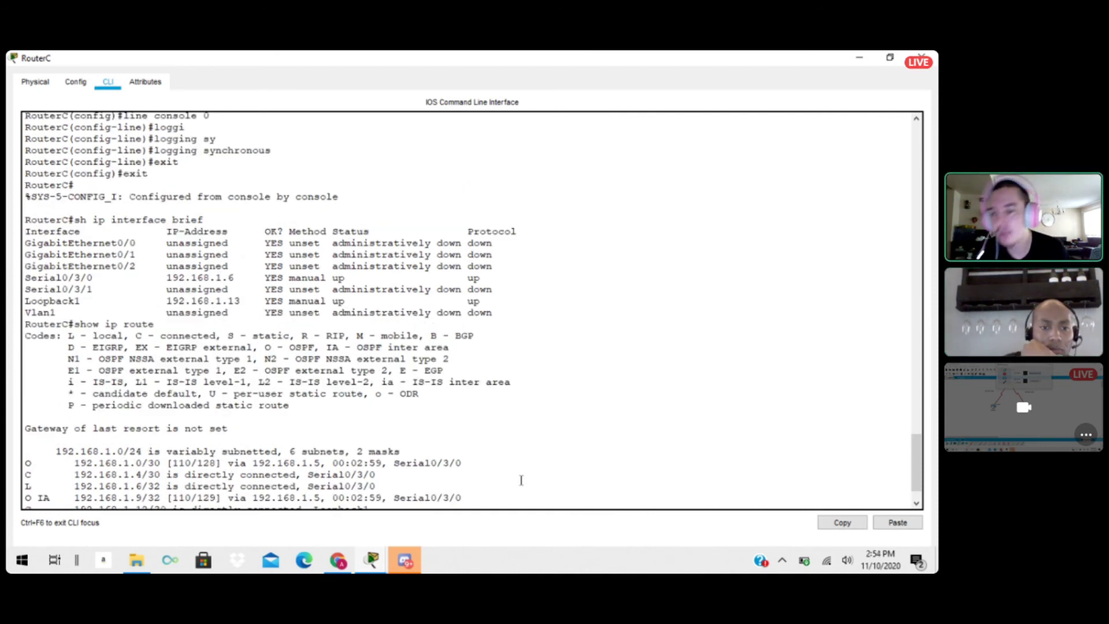
scroll(520, 482, down, 1)
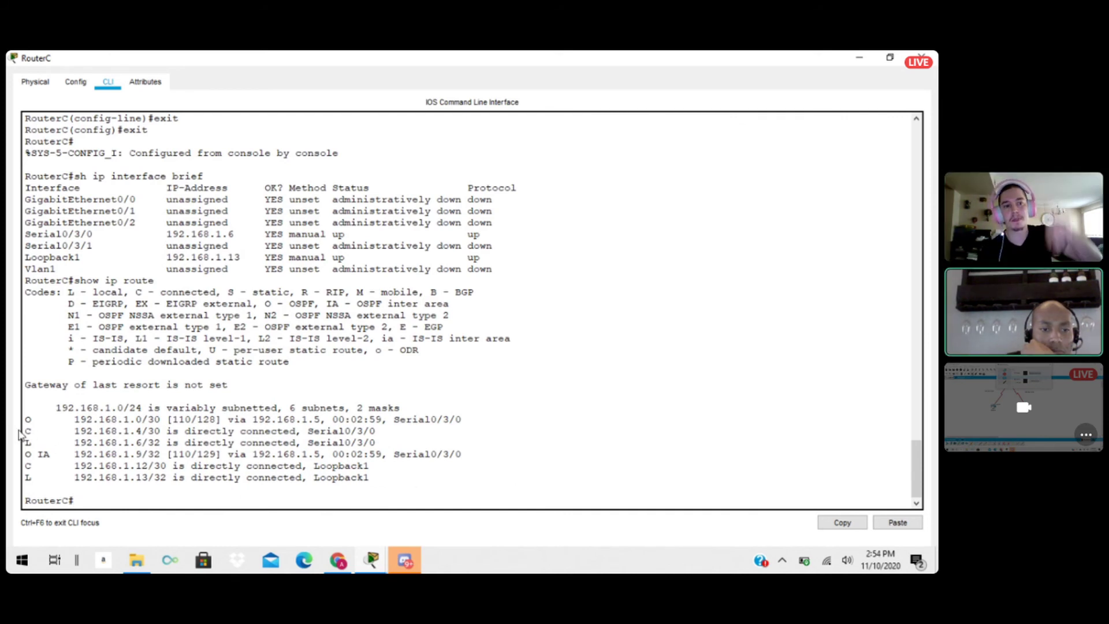
drag(24, 421, 39, 482)
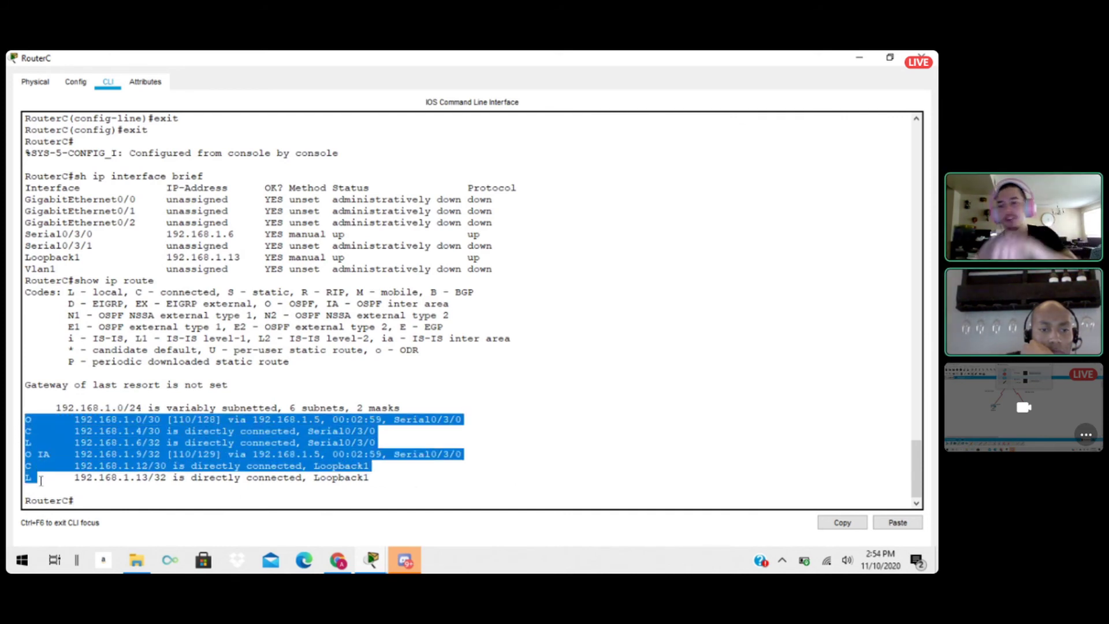
click(56, 483)
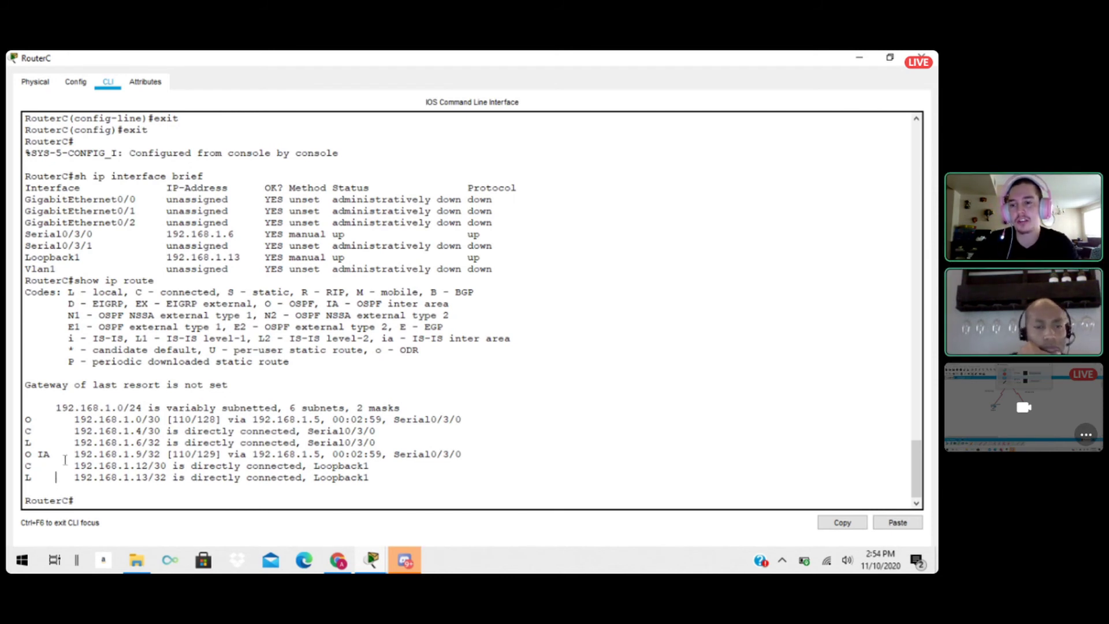
drag(74, 420, 168, 420)
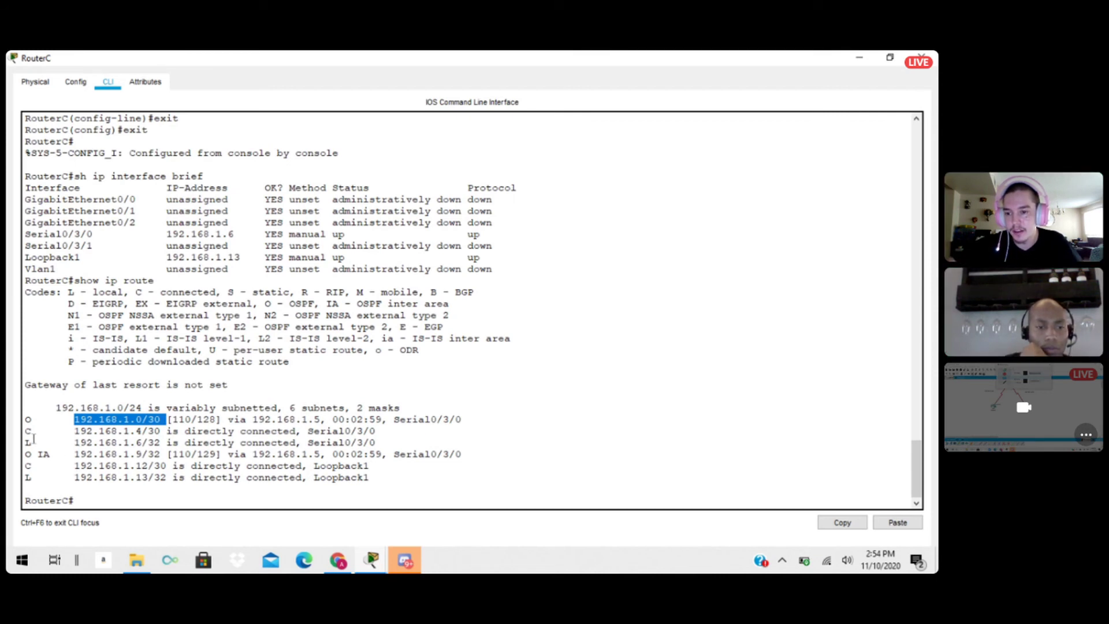
click(33, 455)
drag(34, 455, 62, 455)
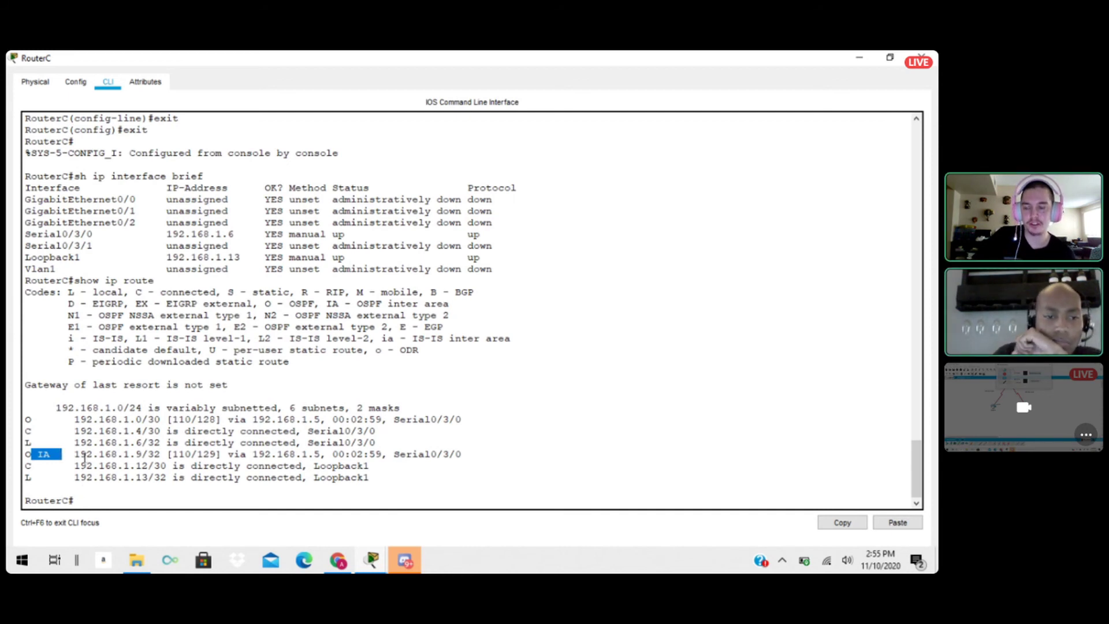
Display RouterC's routing protocol details with show ip protocols.
click(97, 498)
text(sho)
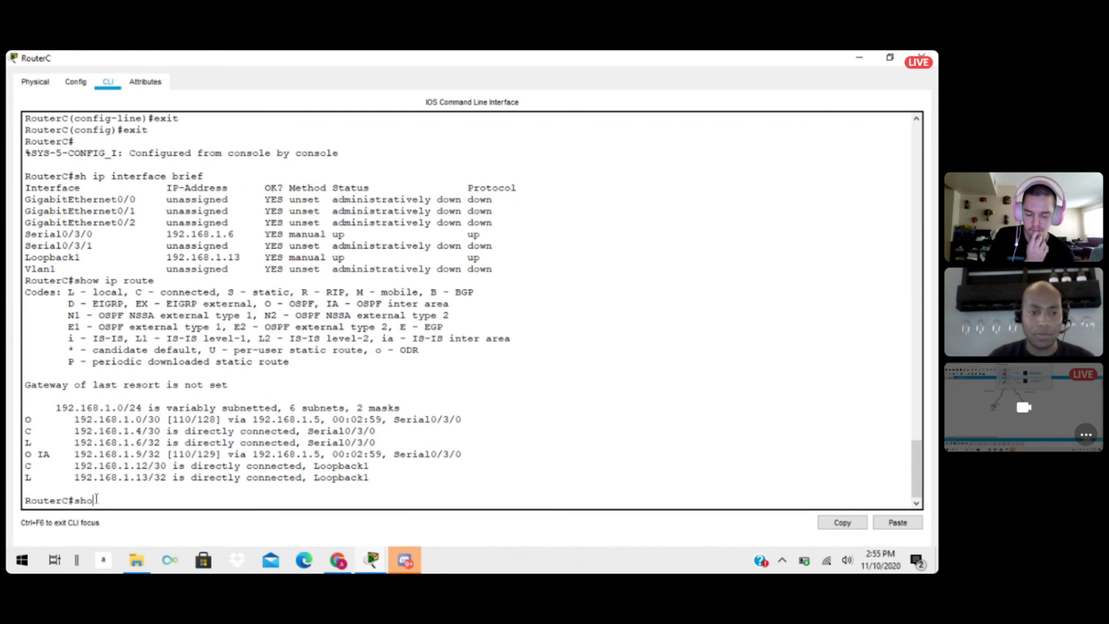
text(w ip protocols)
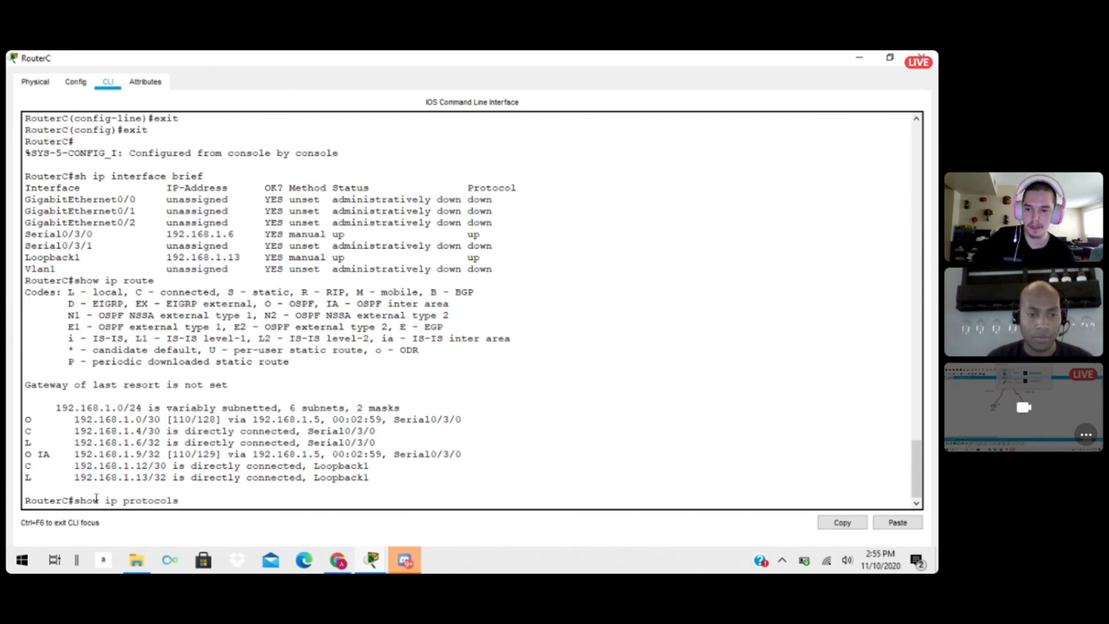
key(Return)
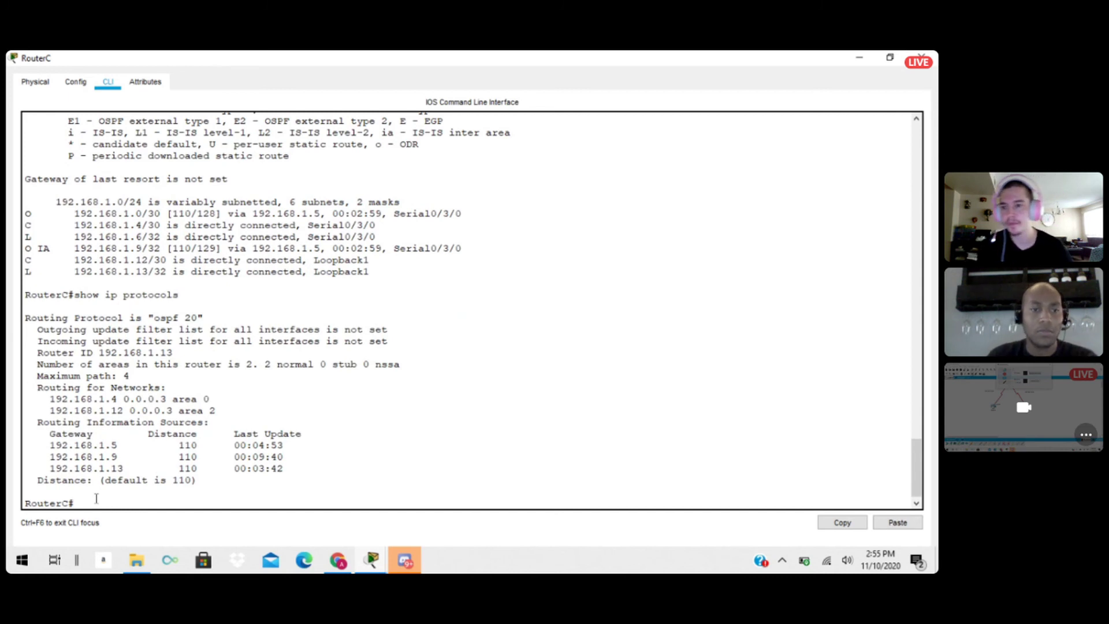
Examine the protocol output by highlighting the command, the routing protocol line, the advertised networks and the routing information sources.
drag(25, 295, 182, 295)
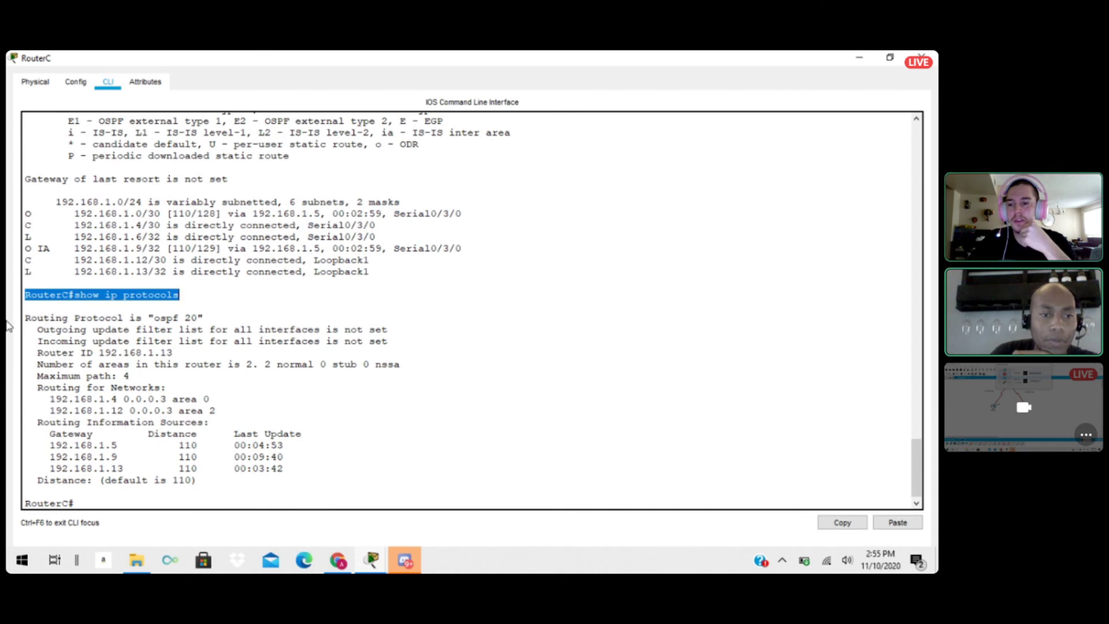
click(161, 312)
drag(160, 312, 205, 319)
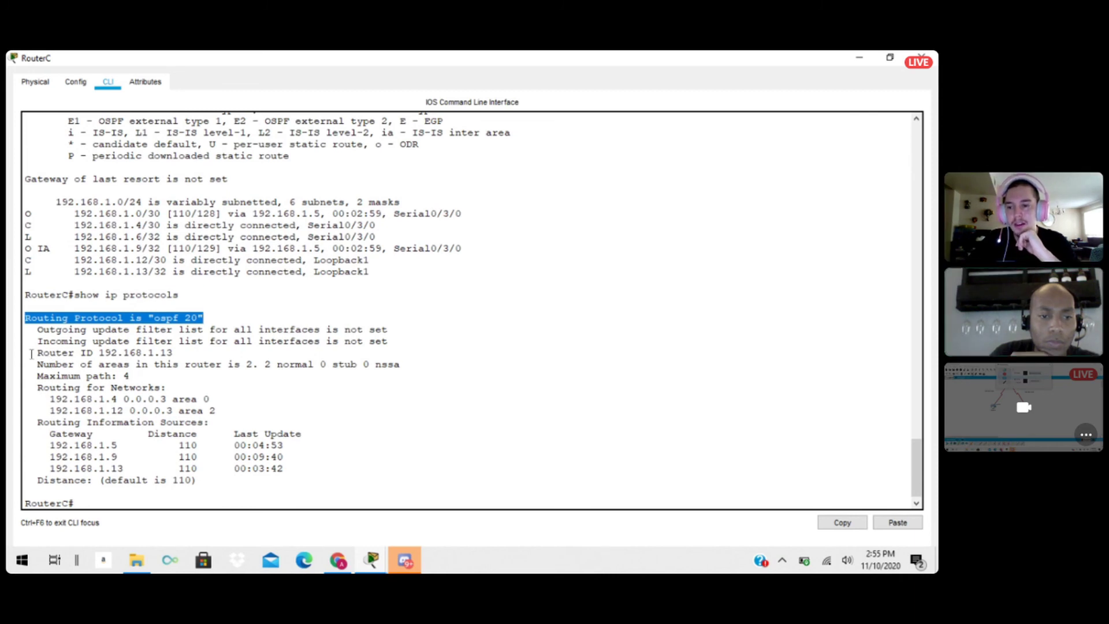
drag(43, 399, 225, 413)
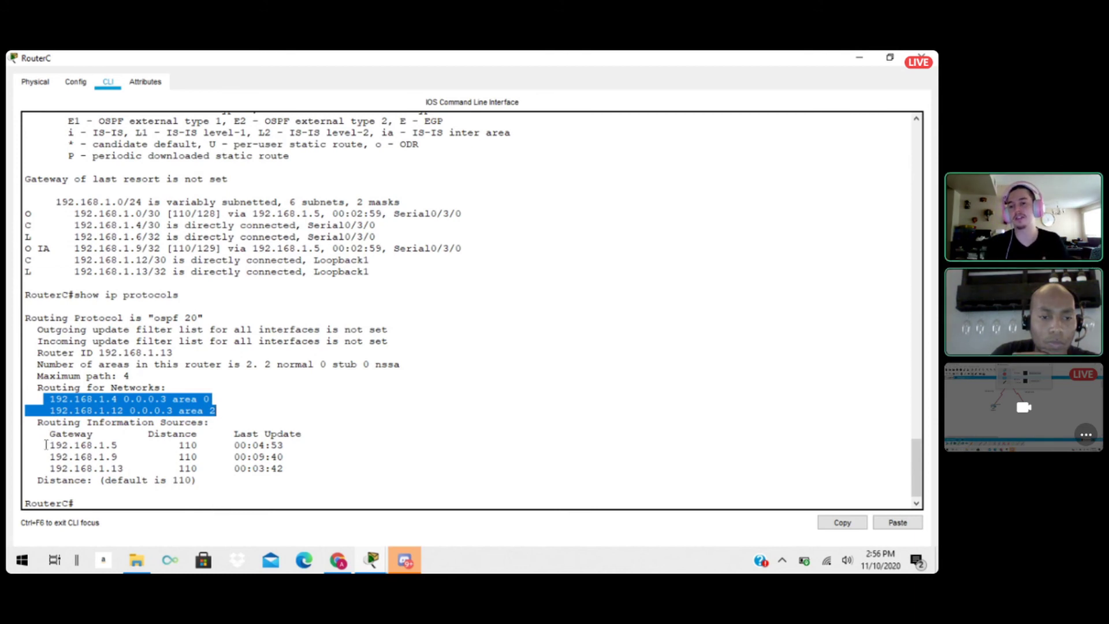
drag(43, 444, 293, 471)
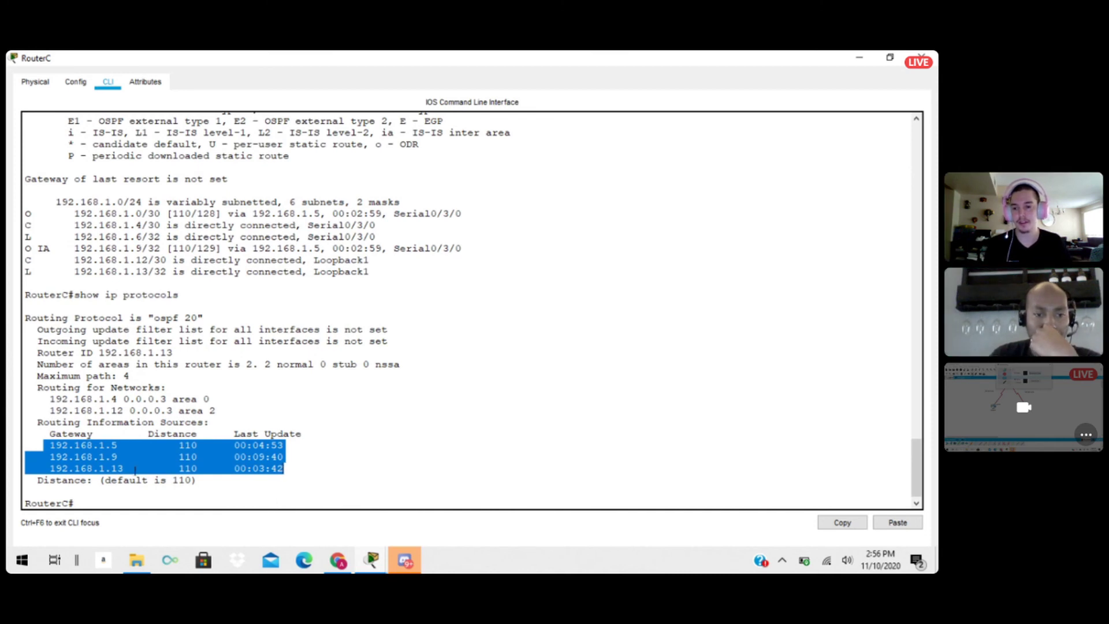
Test connectivity across the OSPF areas by pinging 192.168.1.9 from RouterC.
click(101, 502)
text(p)
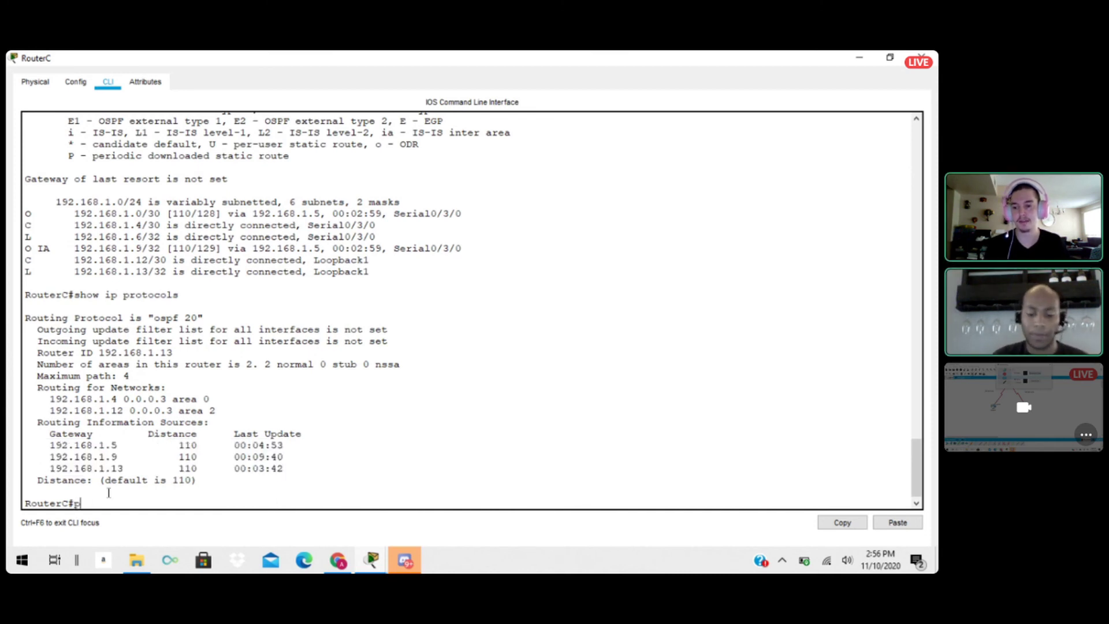
text(ing)
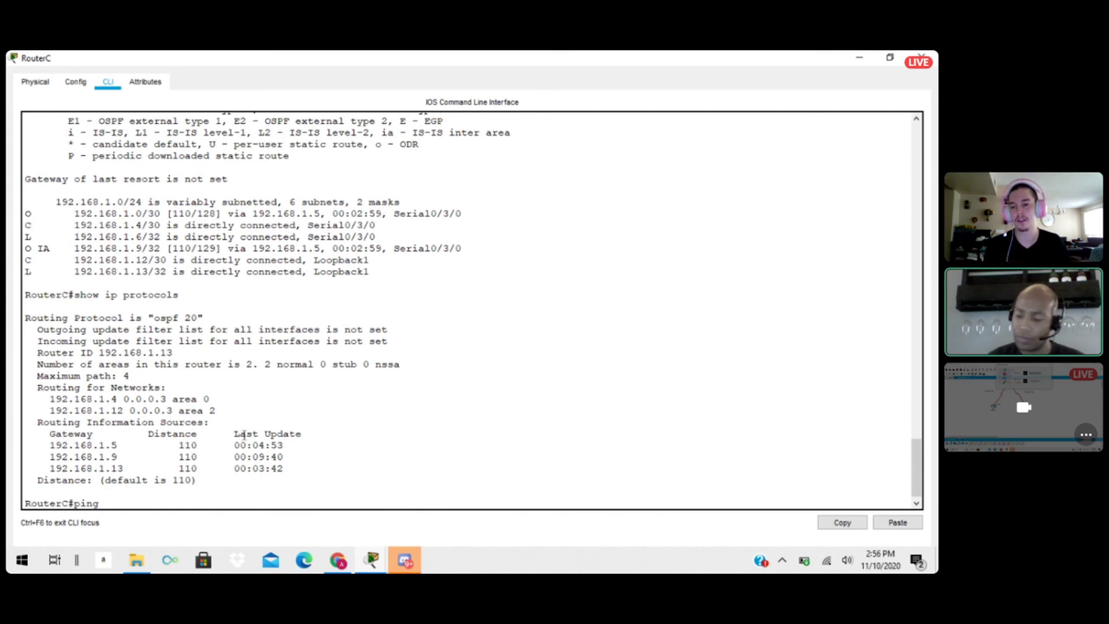
text( 192.168)
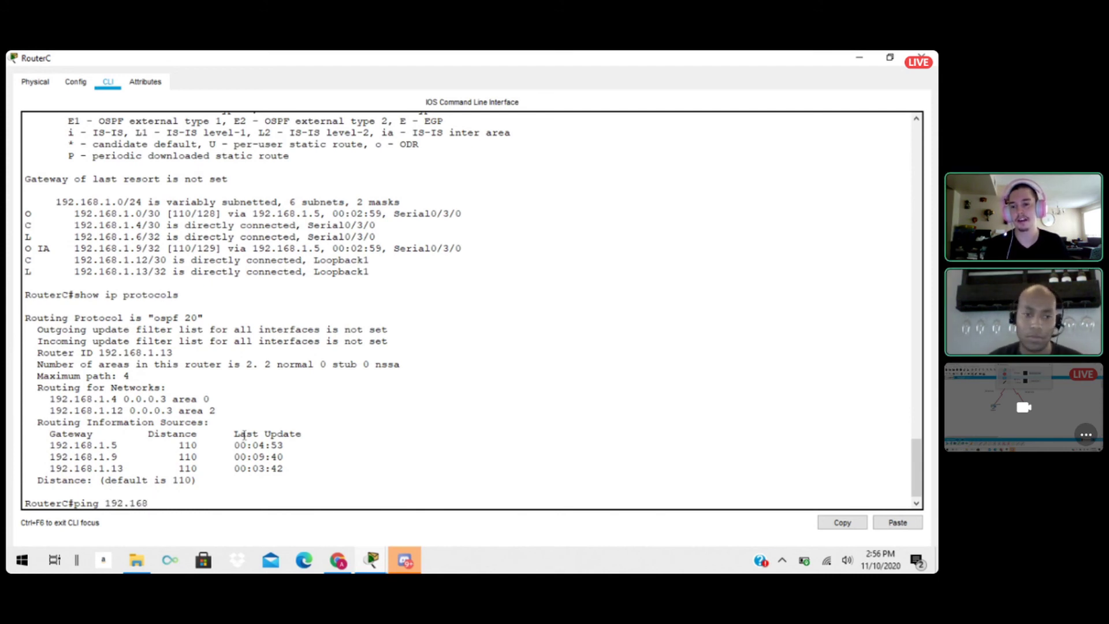
text(.1.9)
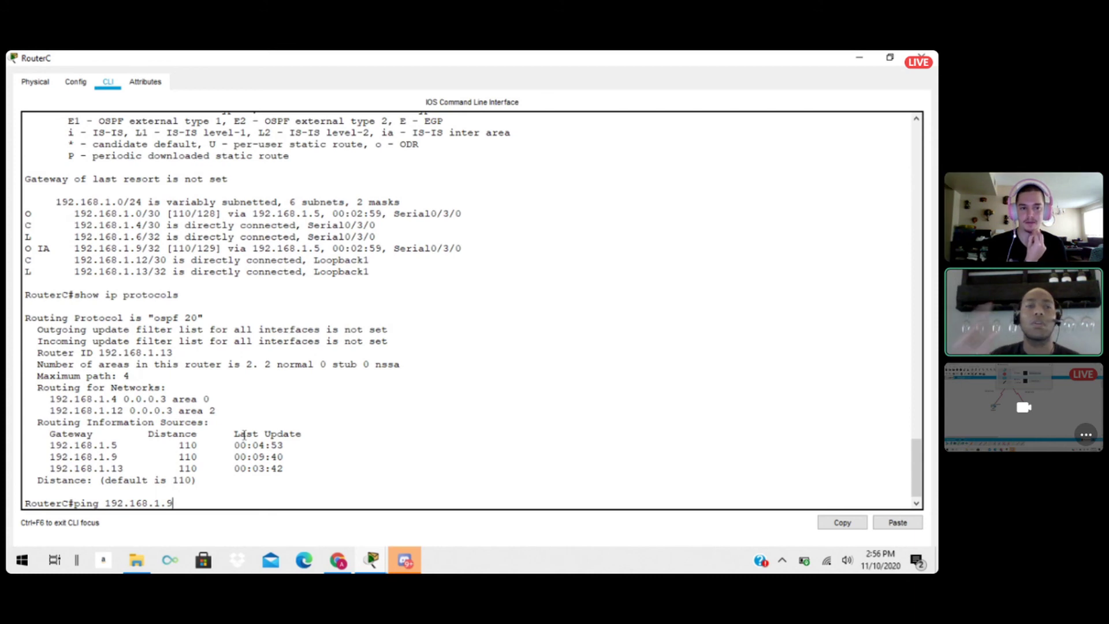
key(Return)
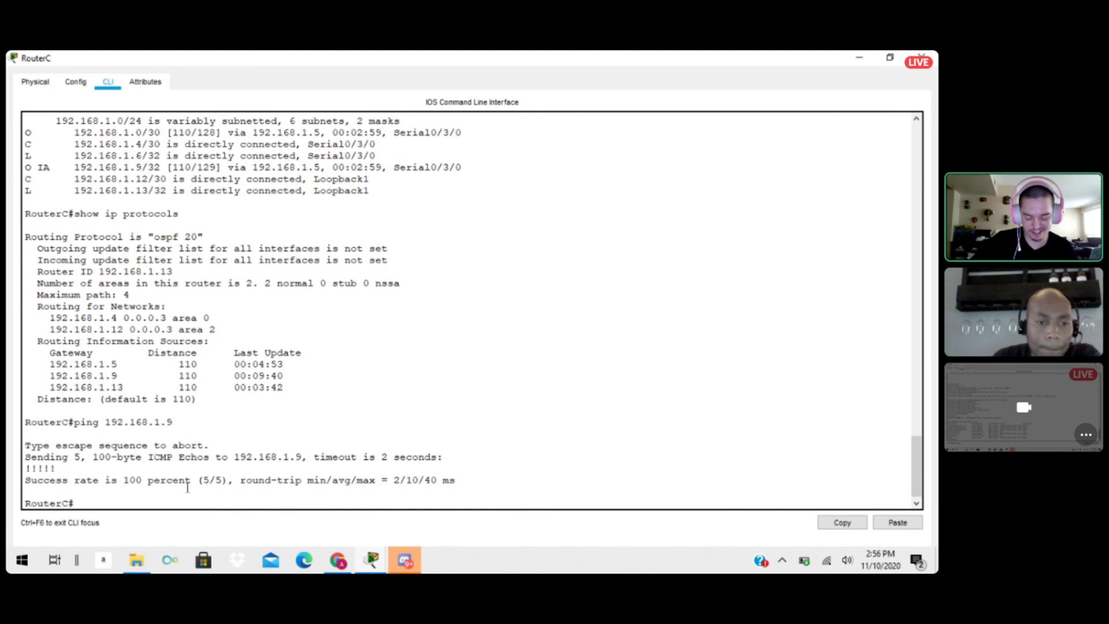
Restore the RouterC window to its smaller size and place it beside the three routers in the topology.
drag(203, 56, 539, 161)
drag(708, 380, 711, 451)
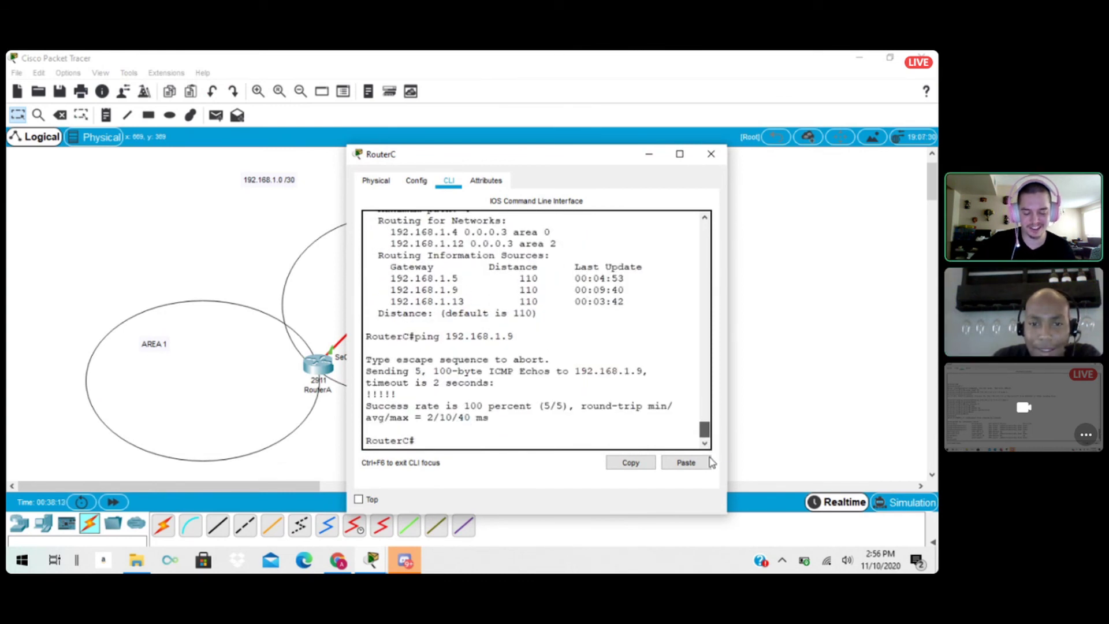
drag(519, 164, 709, 140)
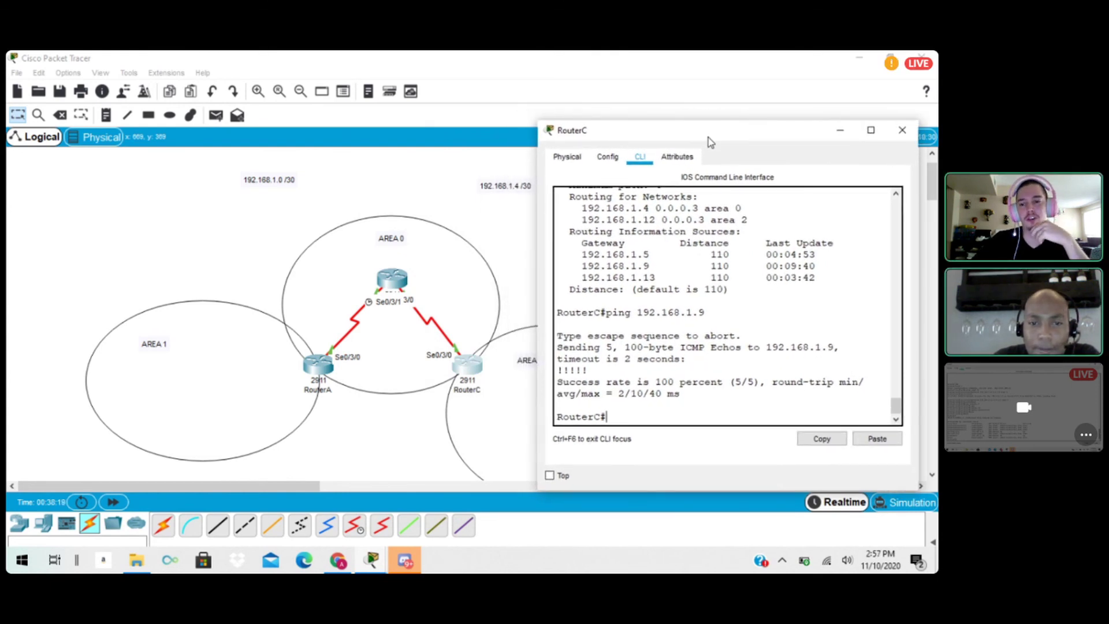
drag(710, 142, 632, 126)
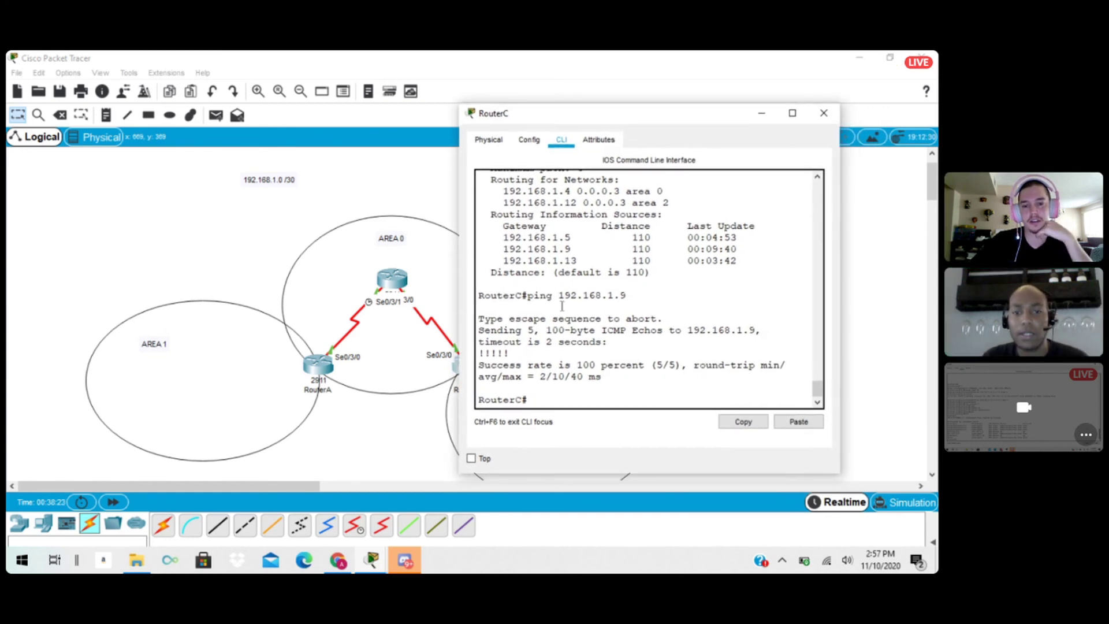
drag(550, 119, 593, 126)
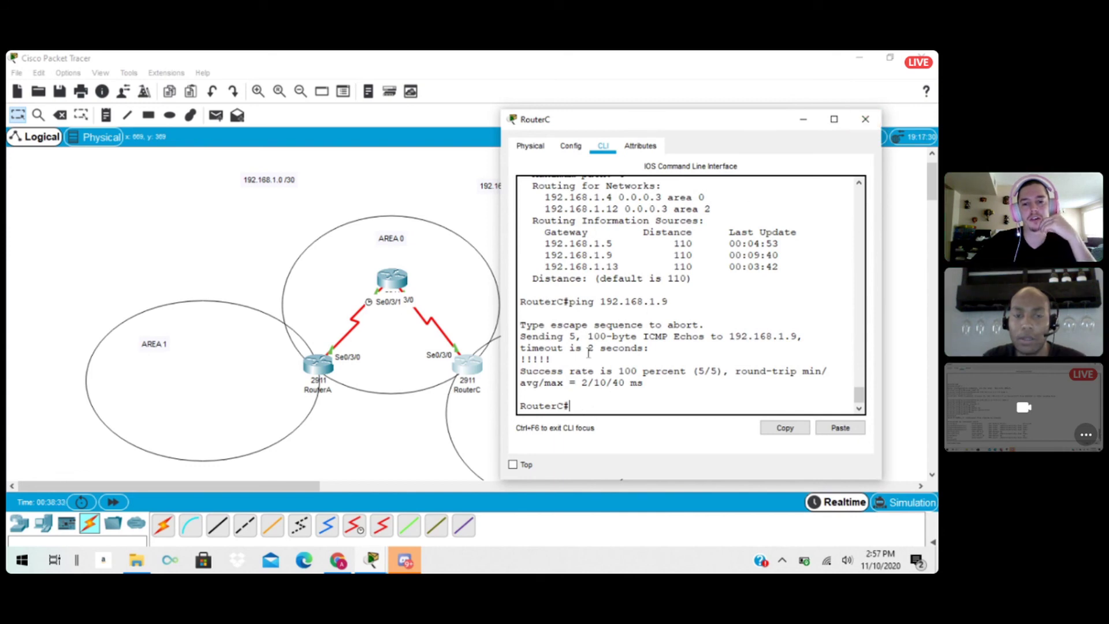
Maximize the RouterC window and open a Telnet session from RouterC to 192.168.1.9.
double_click(625, 120)
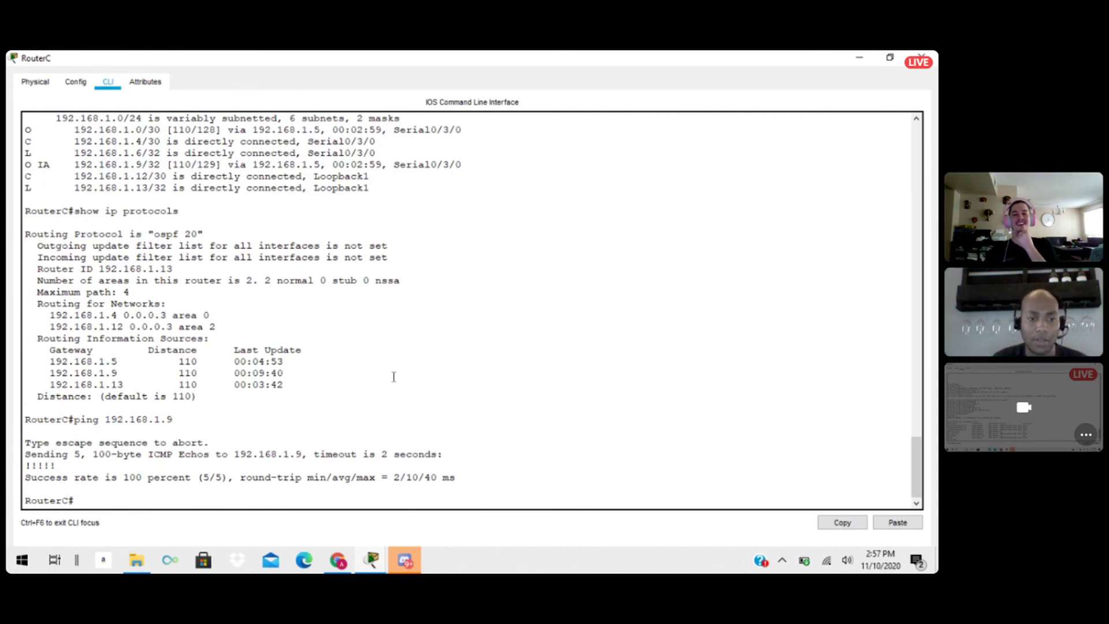
text(e)
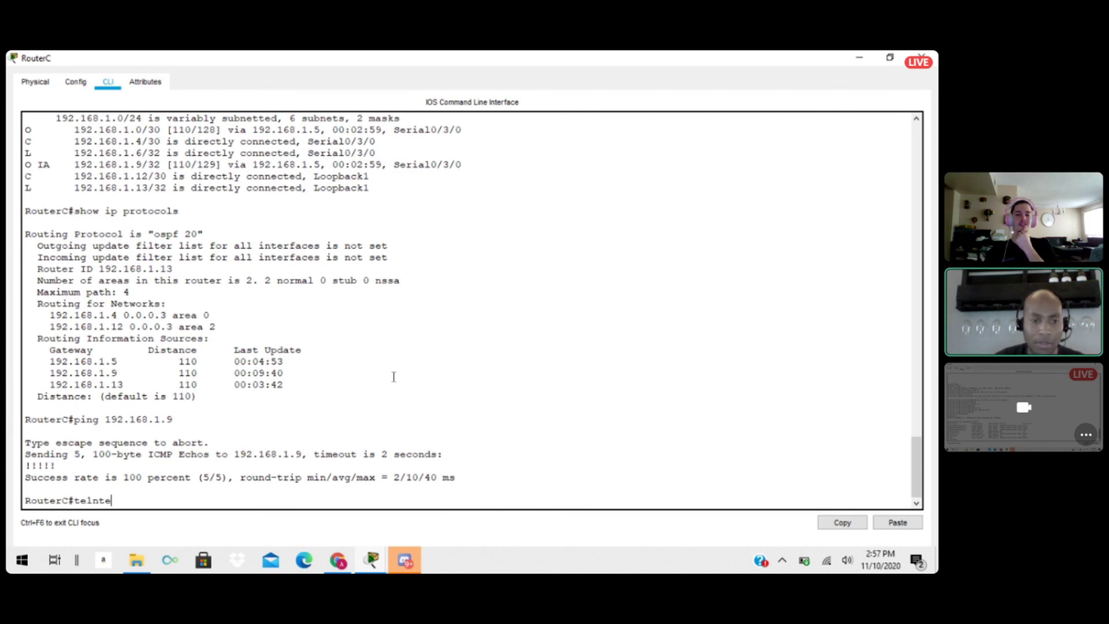
text(lnet 192)
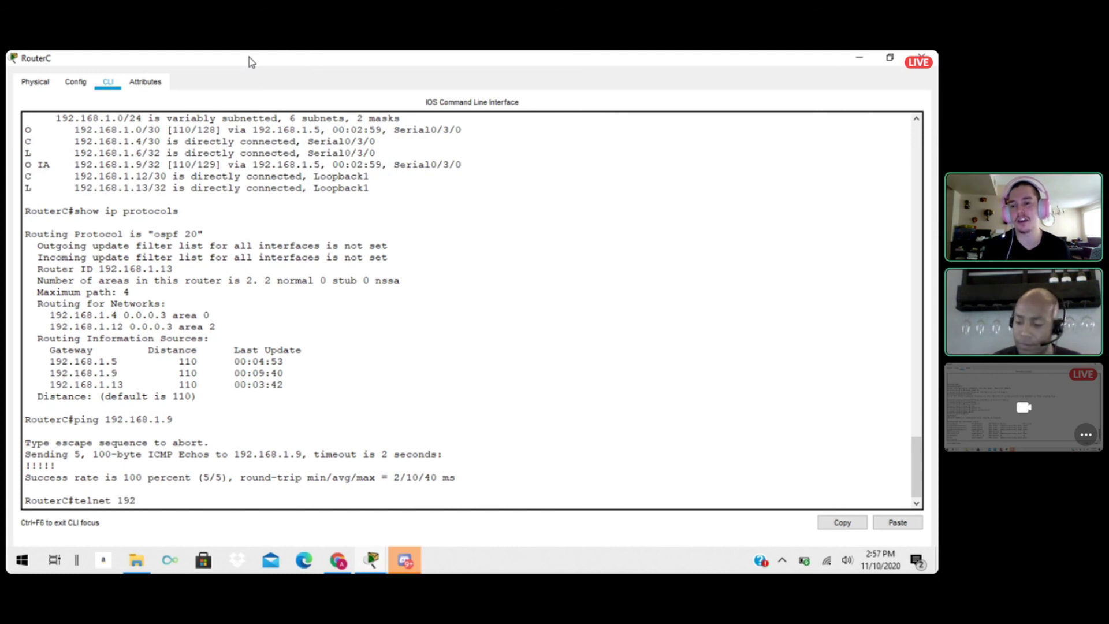
text(.168.1)
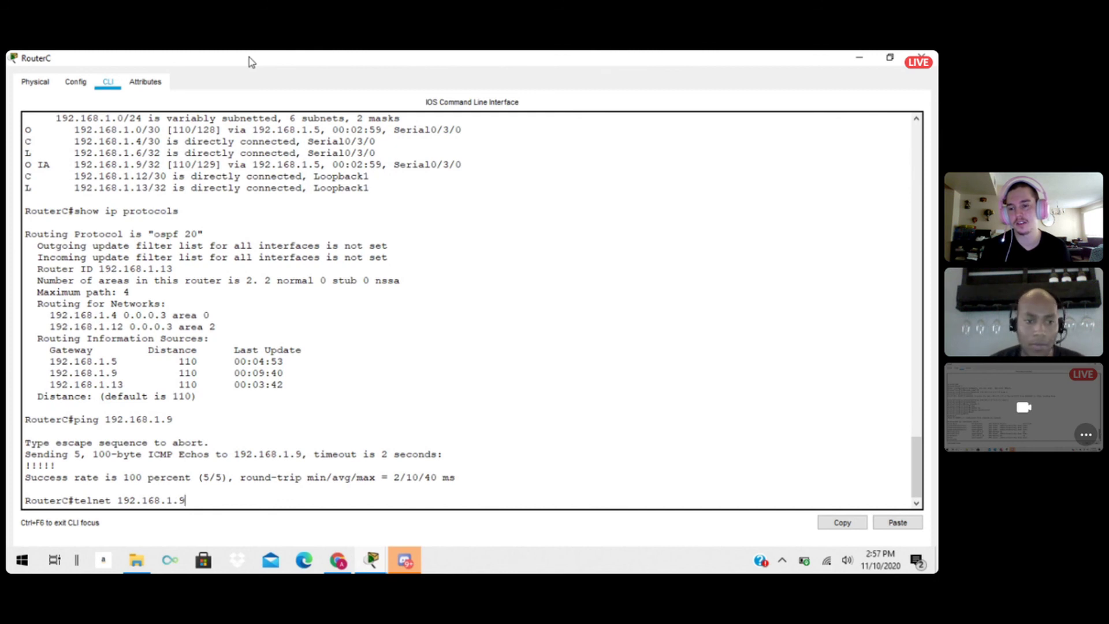
text(.9)
key(Return)
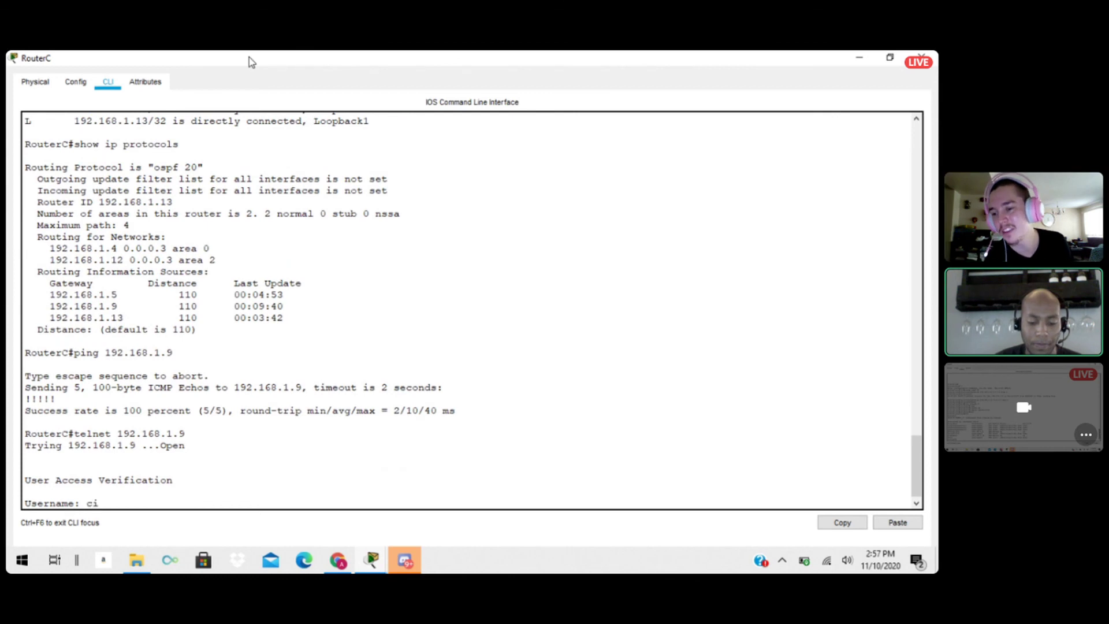
Log in to the remote router by entering the account username and password at the access verification.
text(cisc)
key(BackSpace)
key(BackSpace)
key(BackSpace)
key(BackSpace)
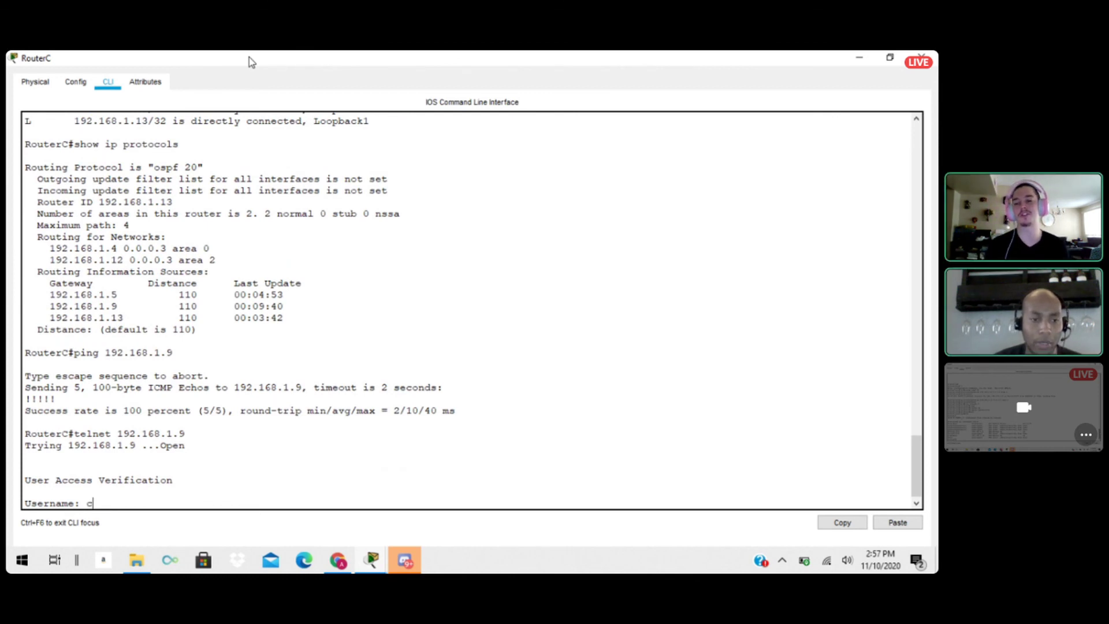
text(humn)
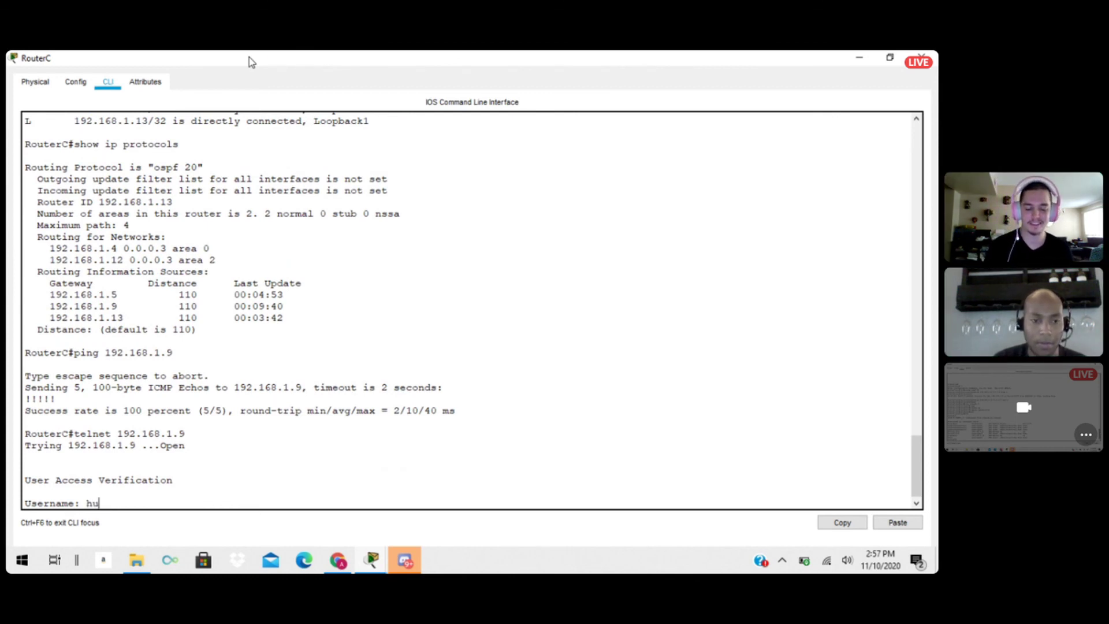
key(BackSpace)
key(BackSpace)
text(n)
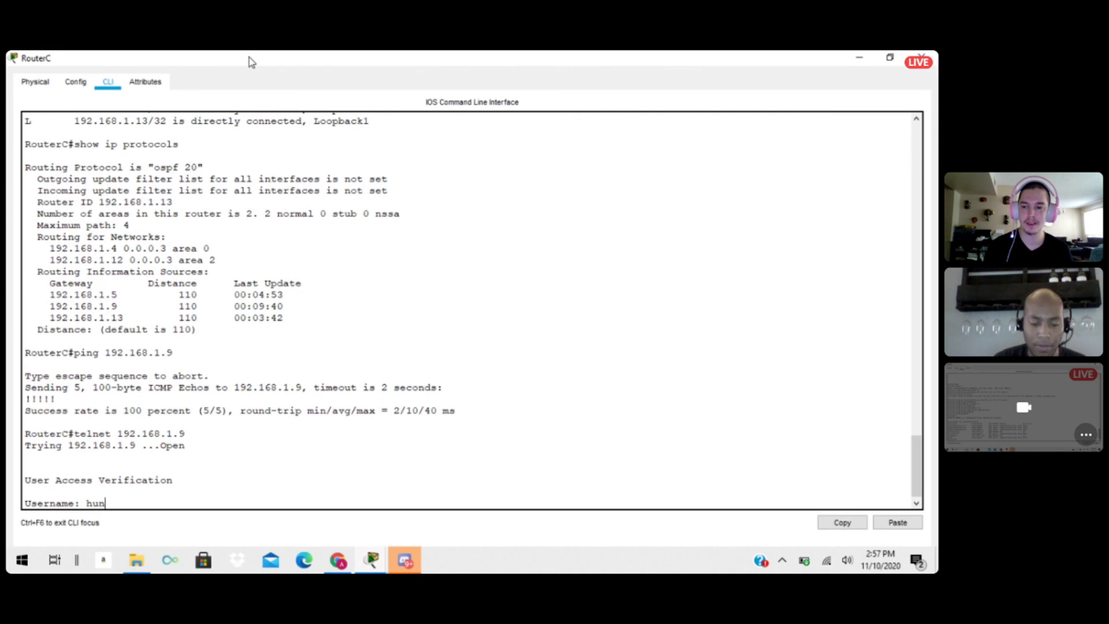
text(gariannerd)
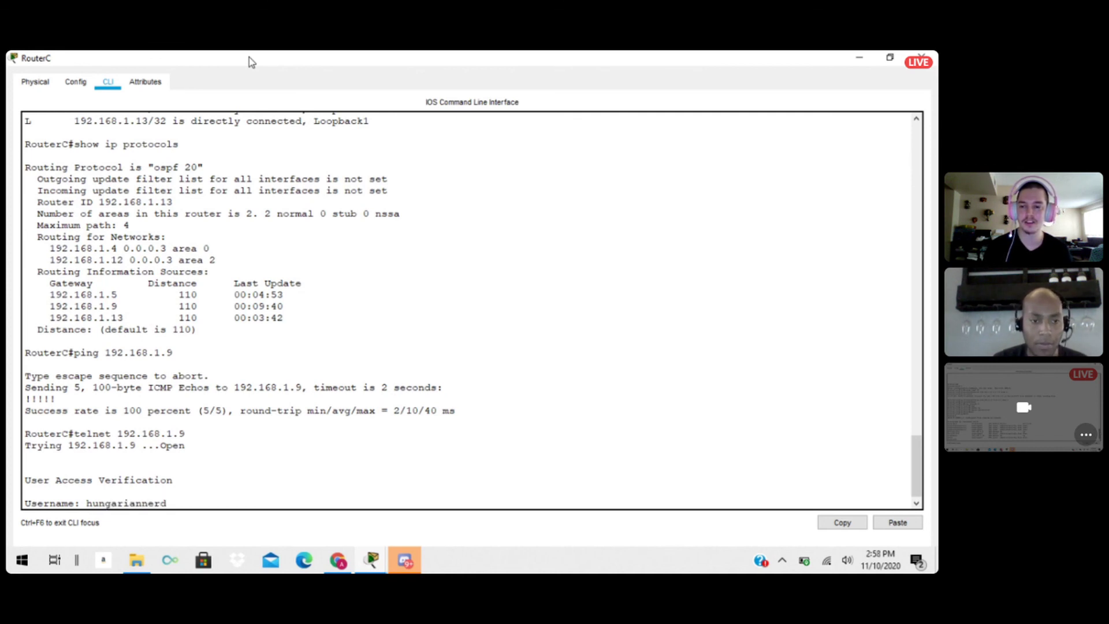
key(Return)
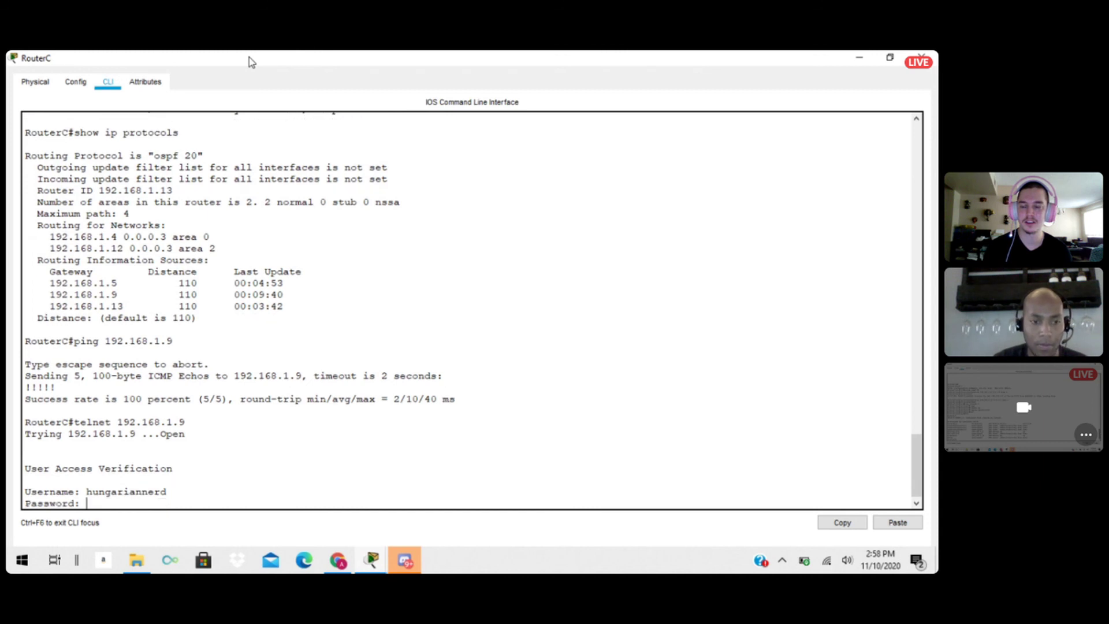
key(Return)
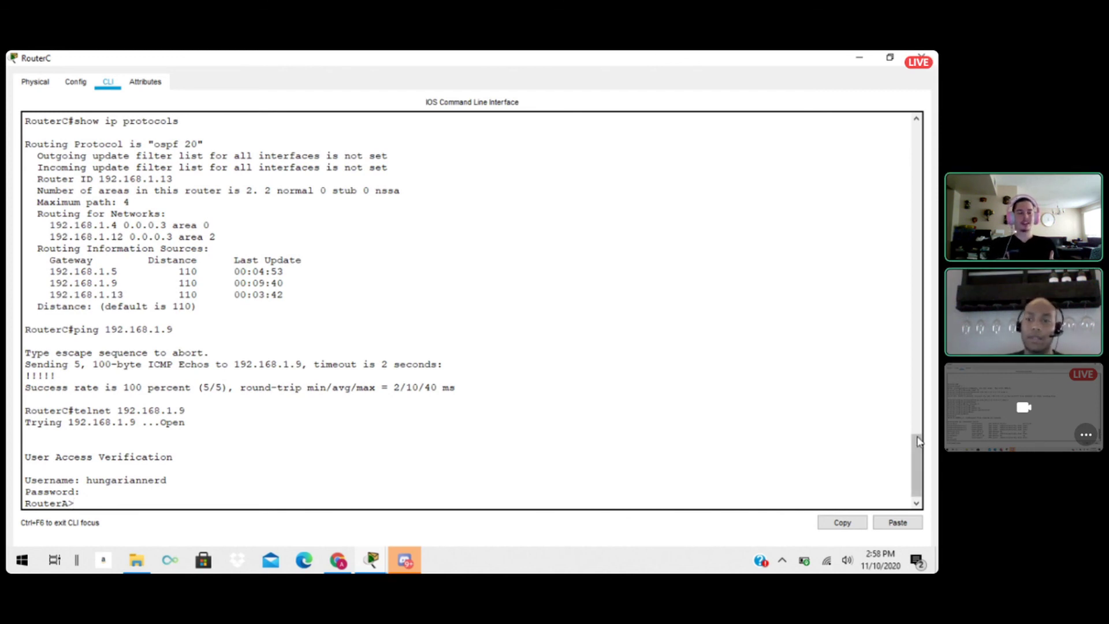
End the Telnet session on RouterA with exit to return to RouterC's own prompt.
drag(919, 441, 916, 462)
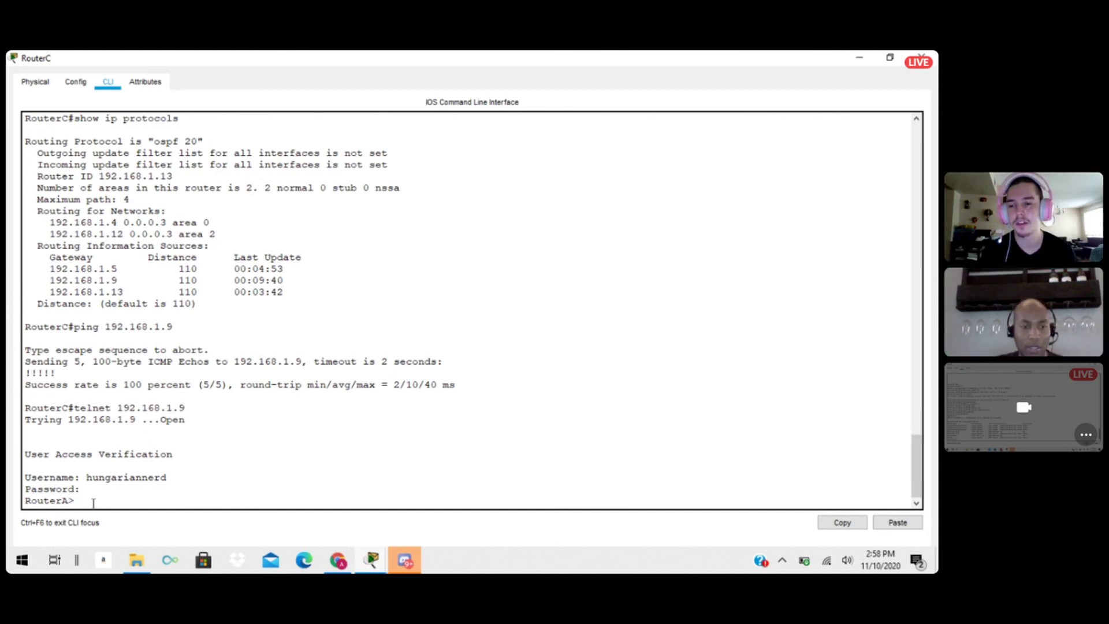
key(Return)
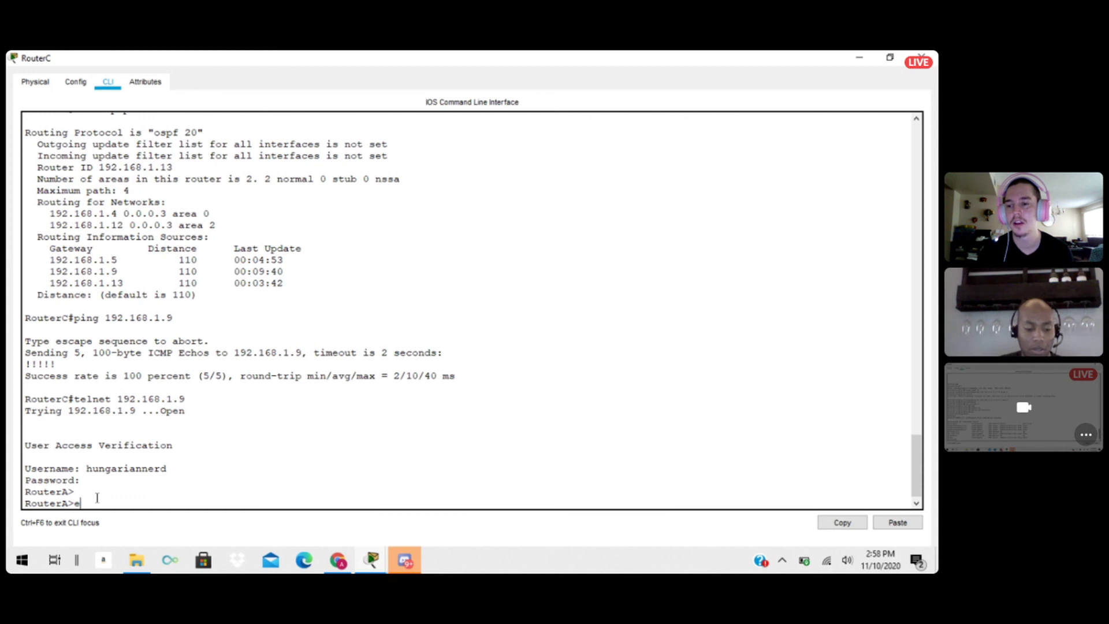
text(xit)
key(BackSpace)
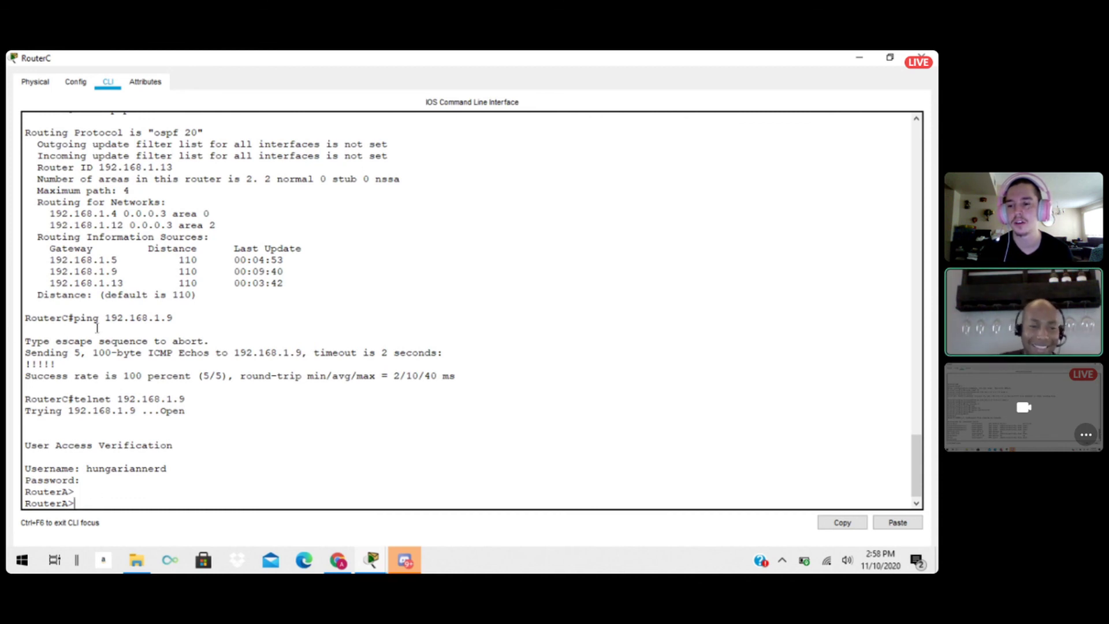
key(ctrl+z)
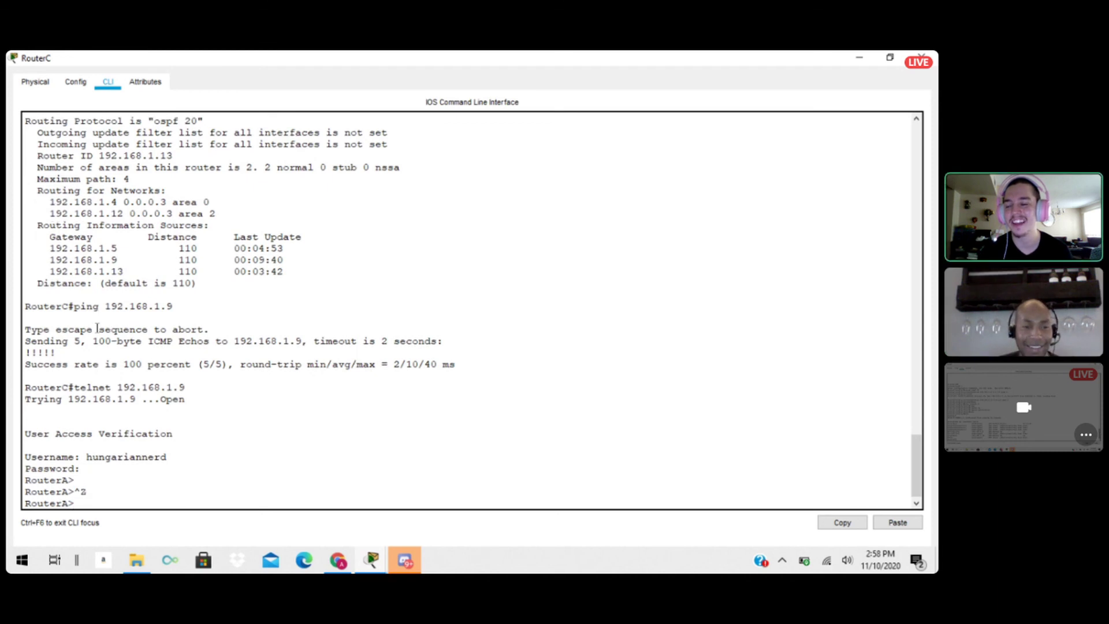
key(ctrl+z)
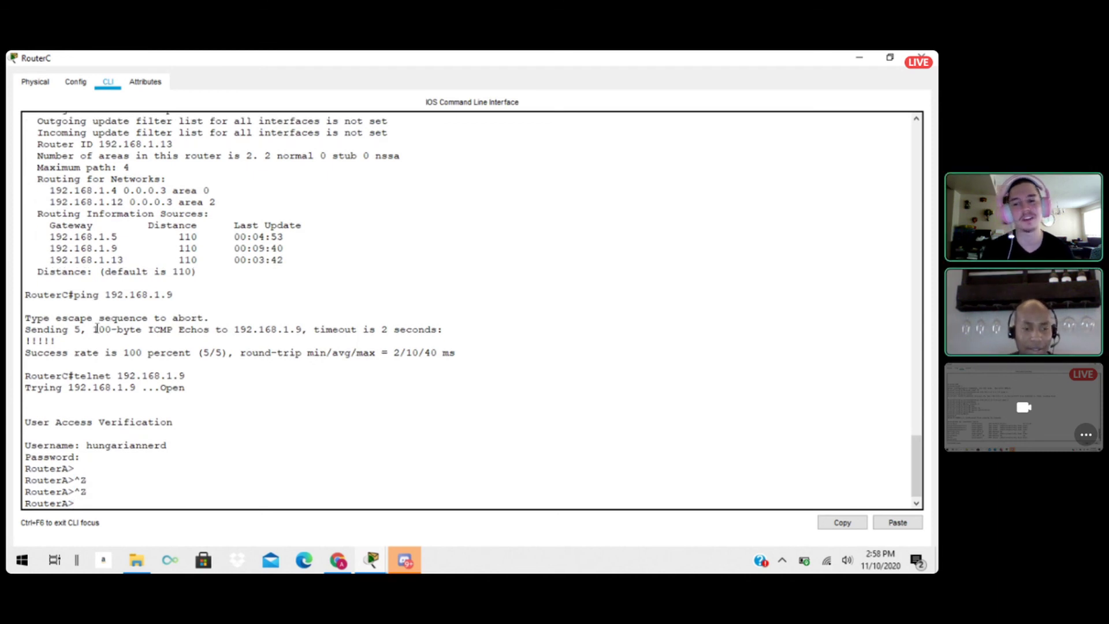
text(exit)
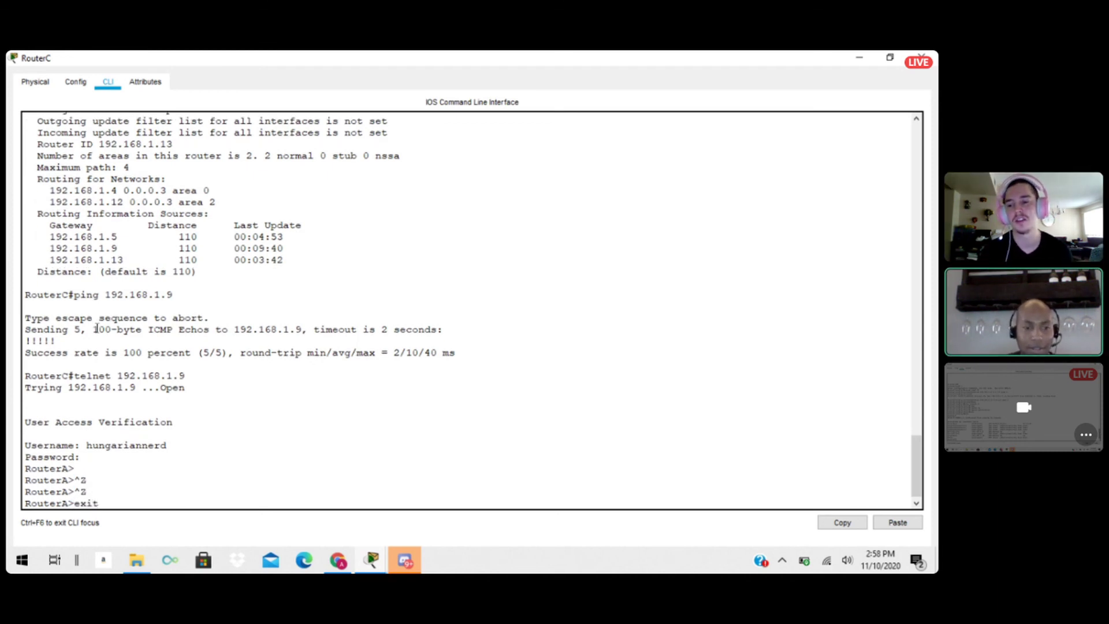
key(Return)
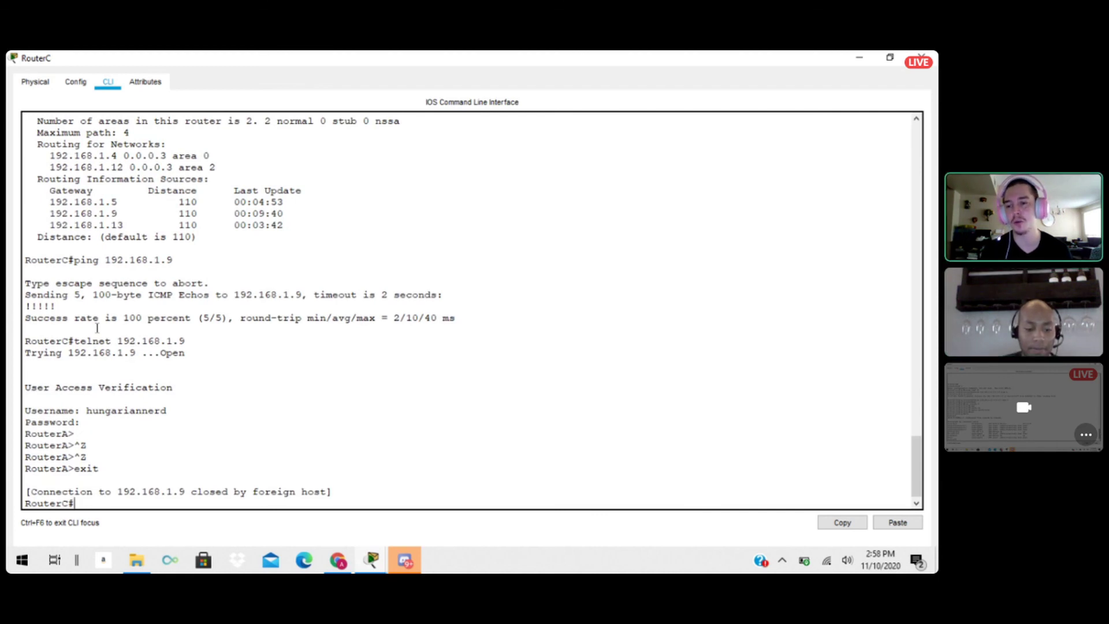
Save RouterC's running configuration with wr and minimize its window.
text(wr)
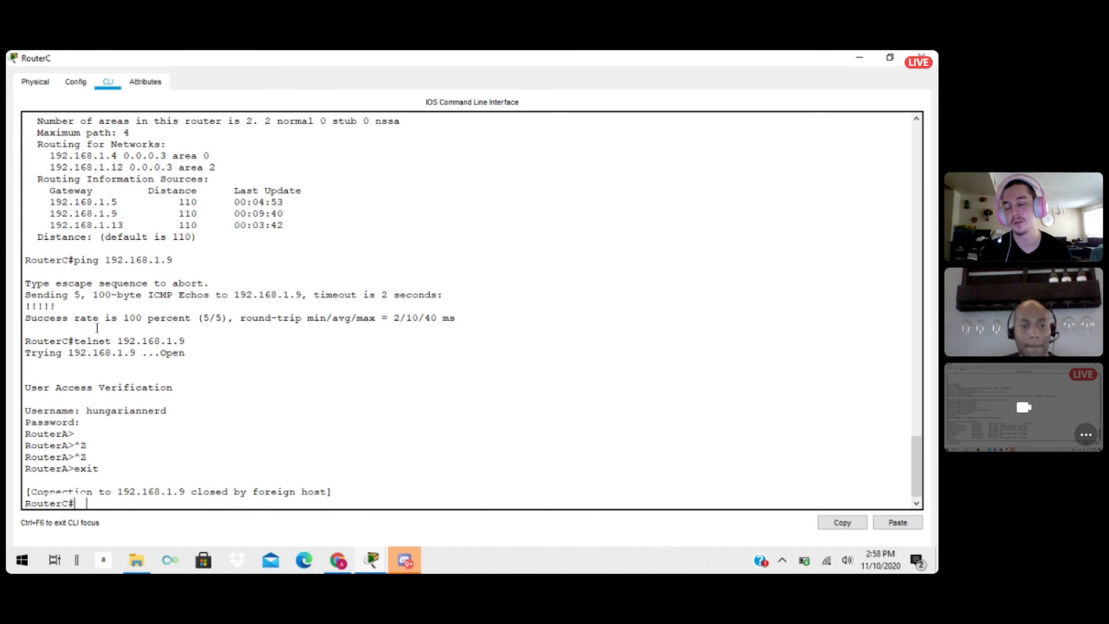
key(Return)
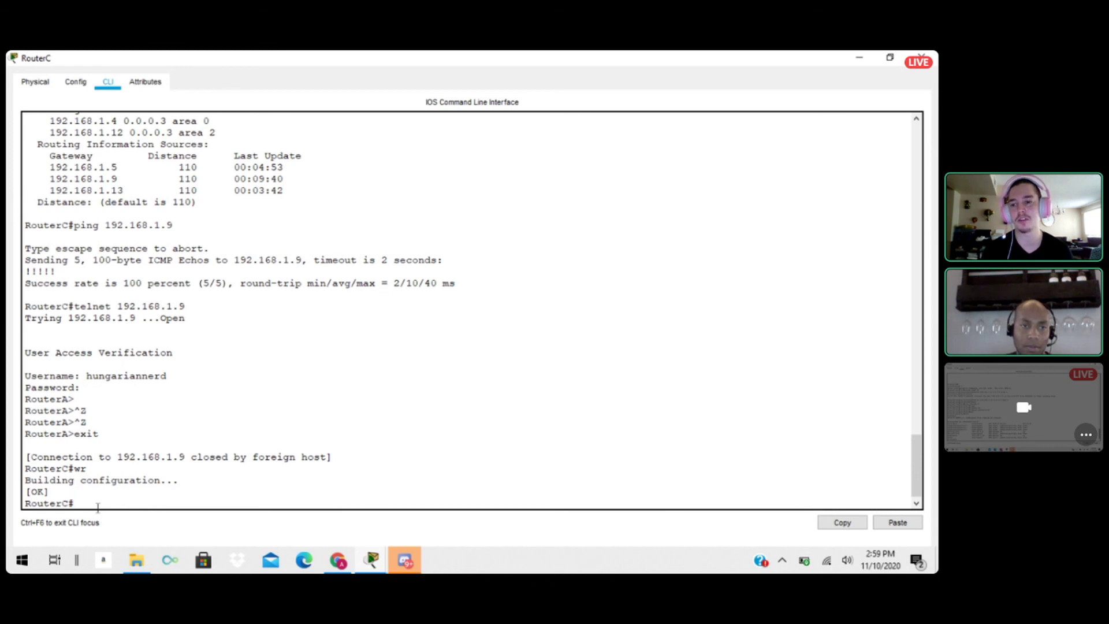
click(858, 59)
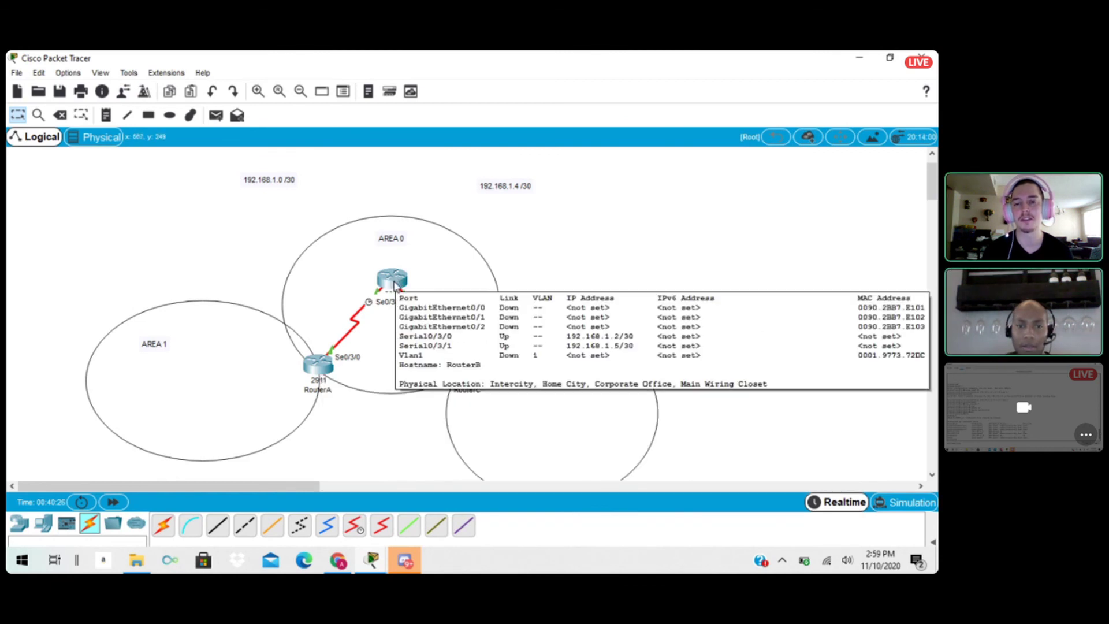
Open RouterB's CLI, enter privileged mode, save its configuration with wr and close its window.
click(395, 282)
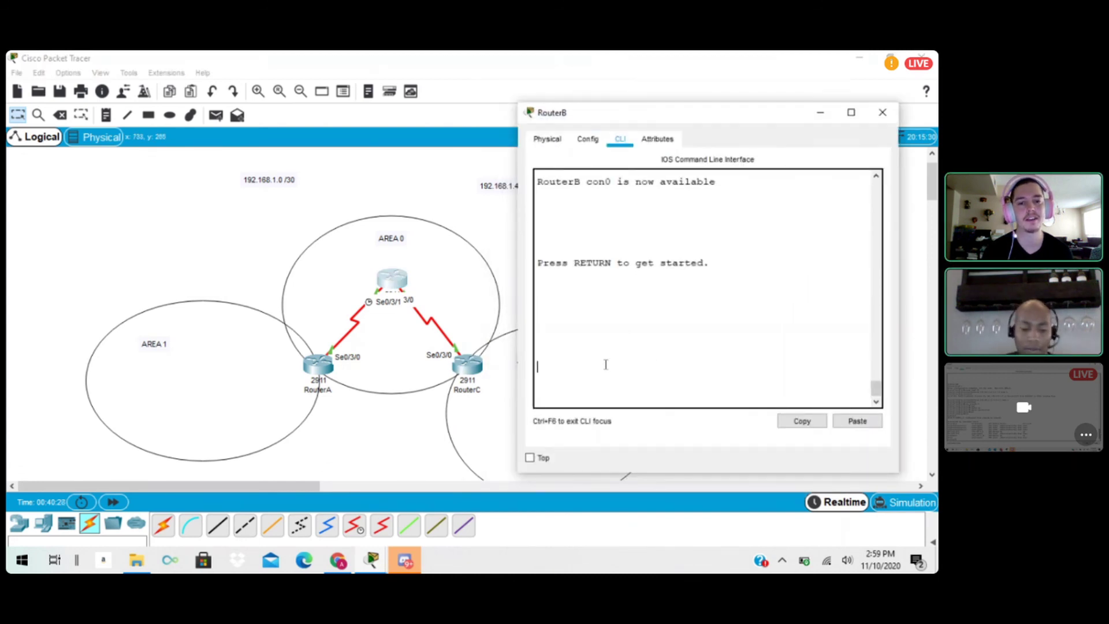
key(Return)
text(en)
key(Return)
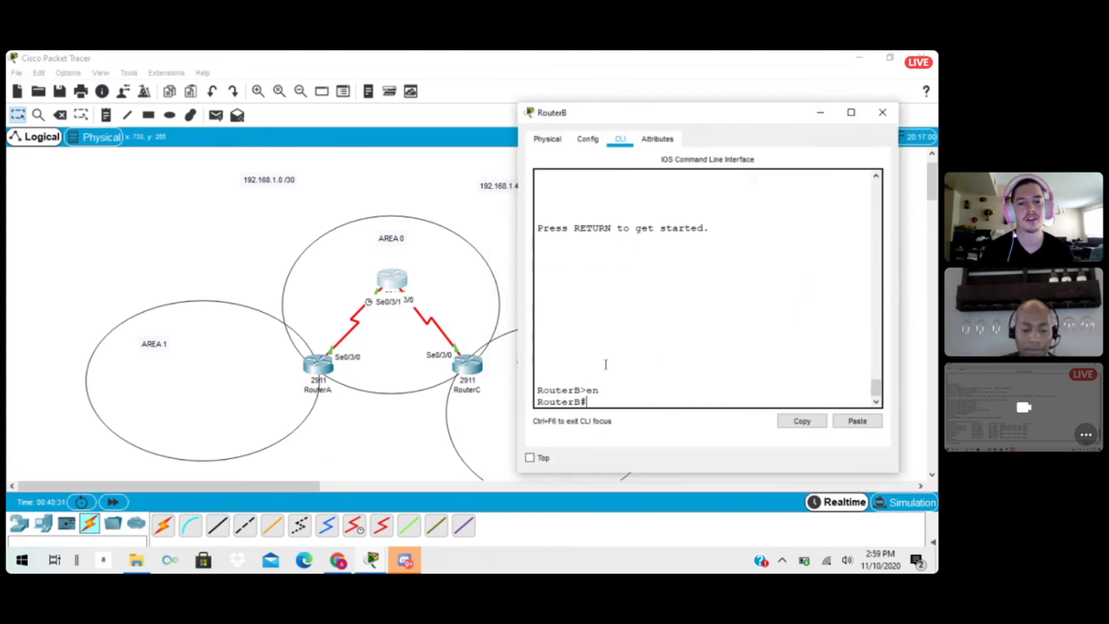
text(wr)
key(Return)
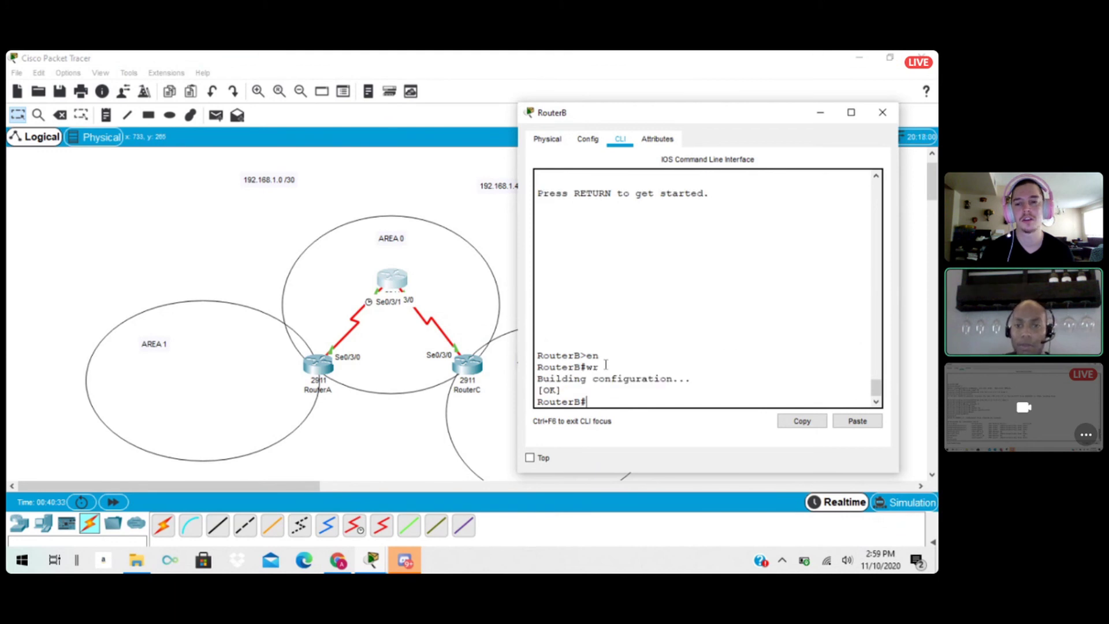
click(881, 112)
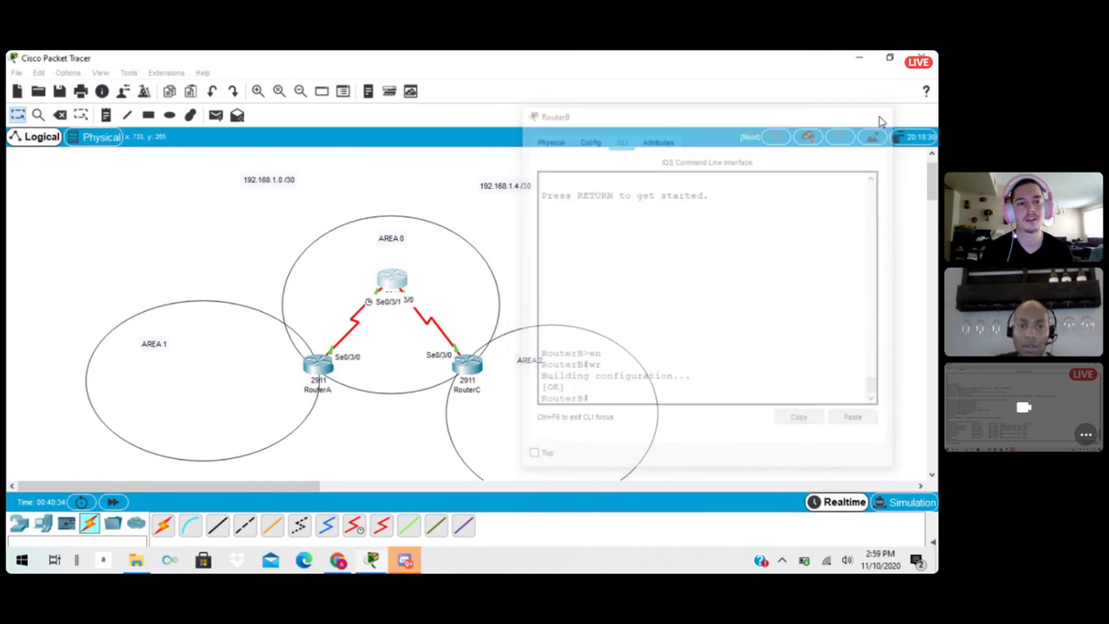
Open RouterA's CLI, enter privileged mode, save its configuration with wr and close its window.
click(319, 364)
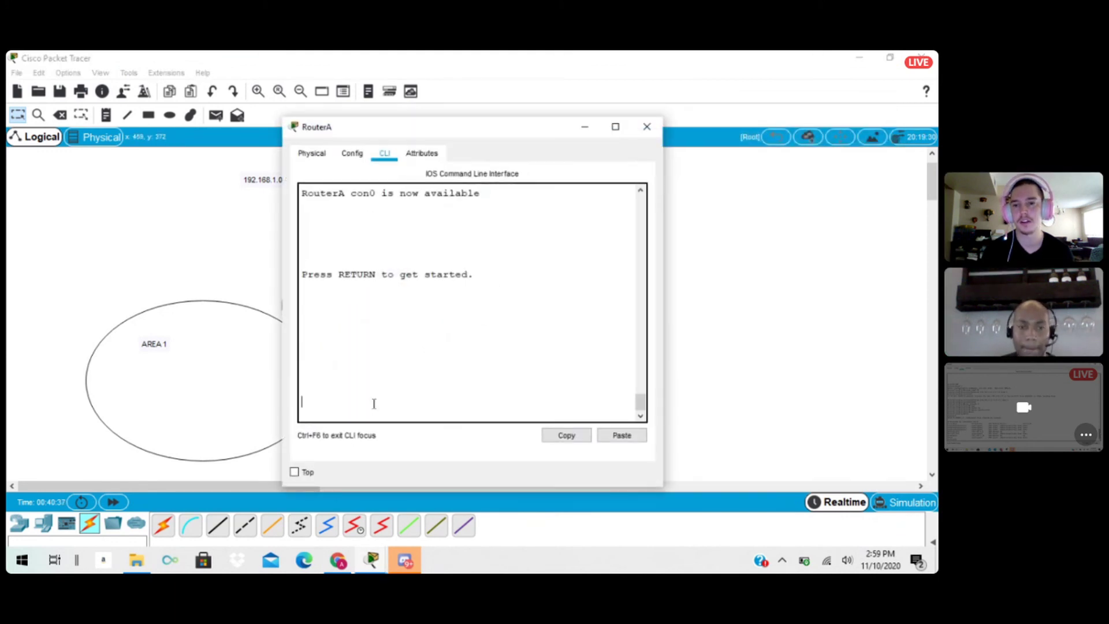
key(Return)
text(en)
key(Return)
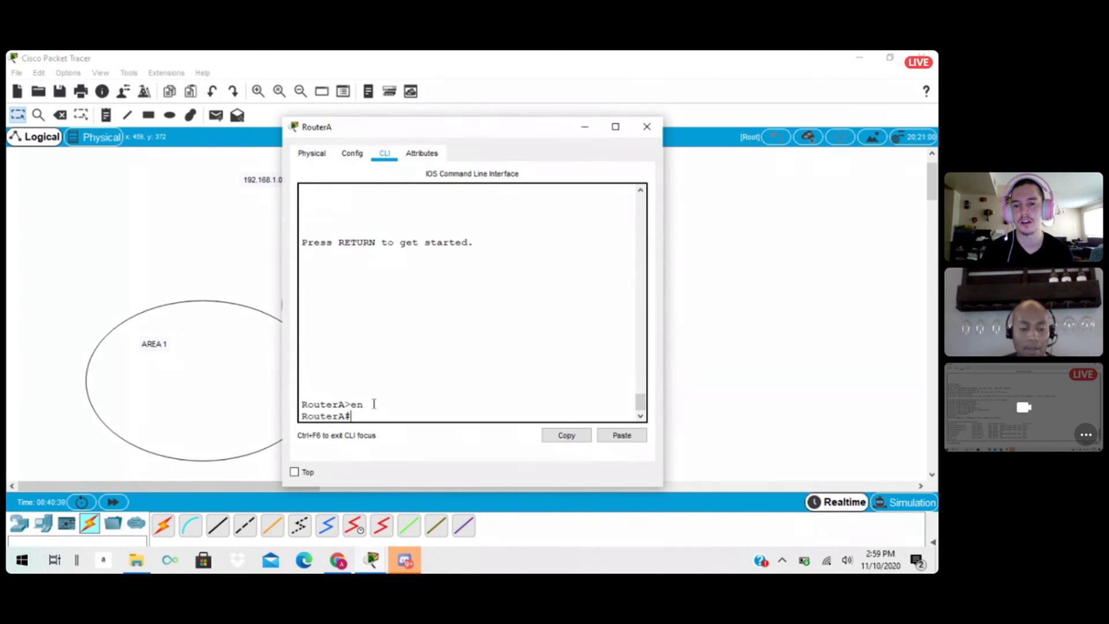
text(wr)
key(Return)
key(Return)
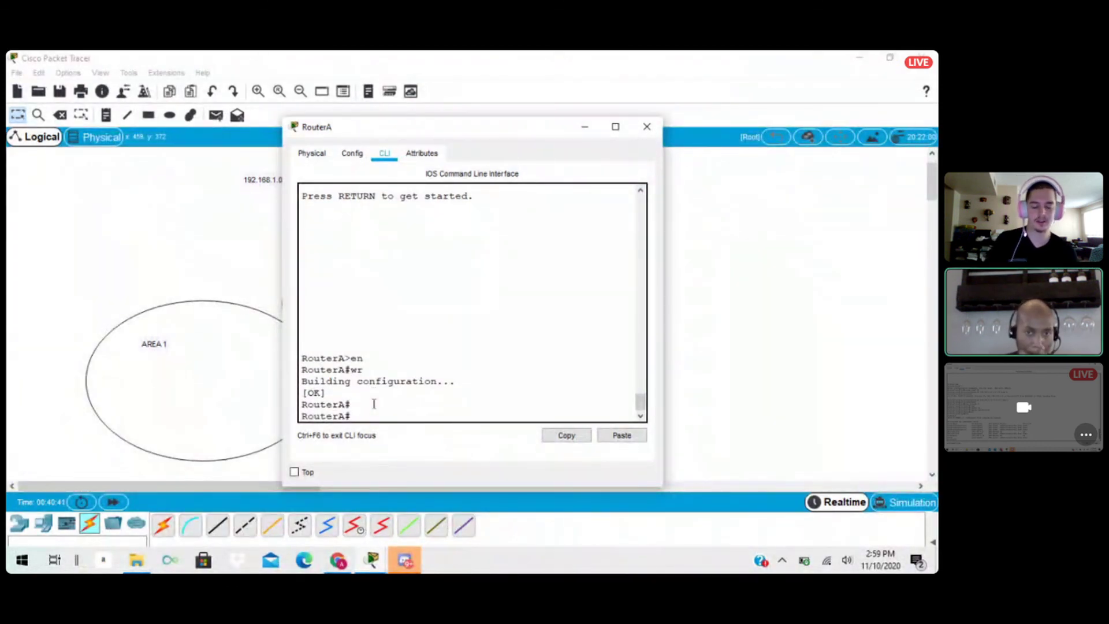
click(647, 127)
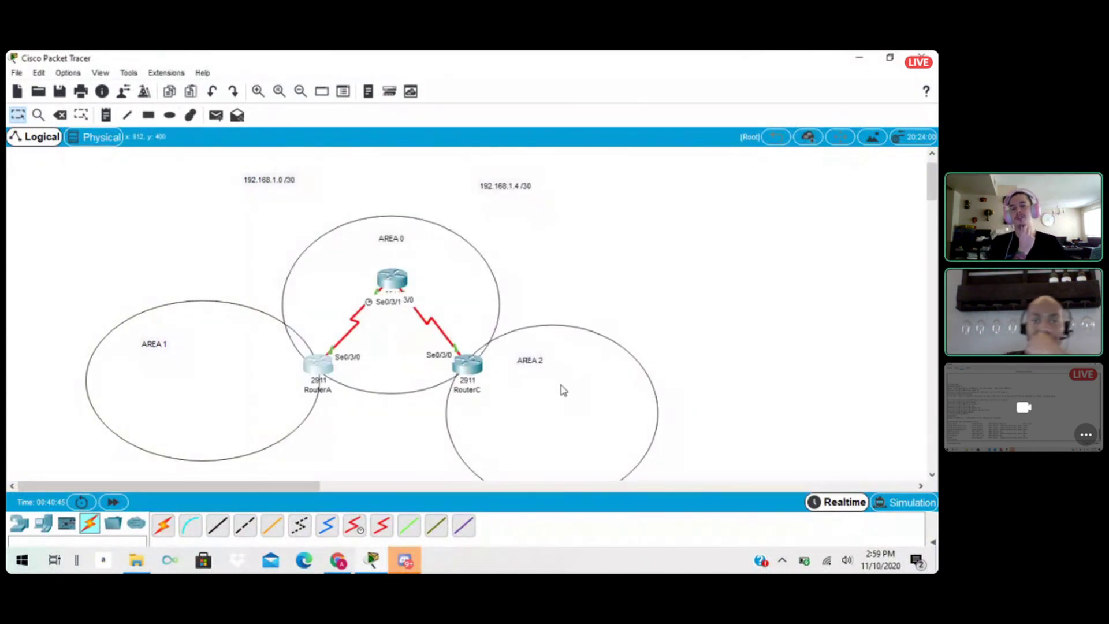
Save the network project as a Packet Tracer file named OSPF EP 1 in the saves folder.
click(16, 73)
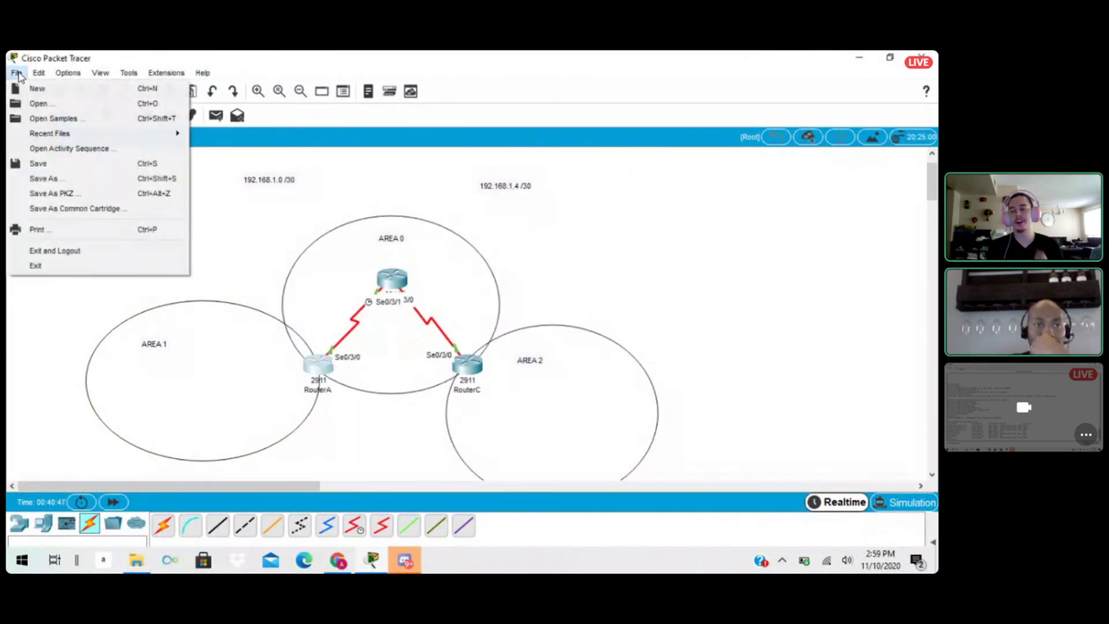
click(45, 164)
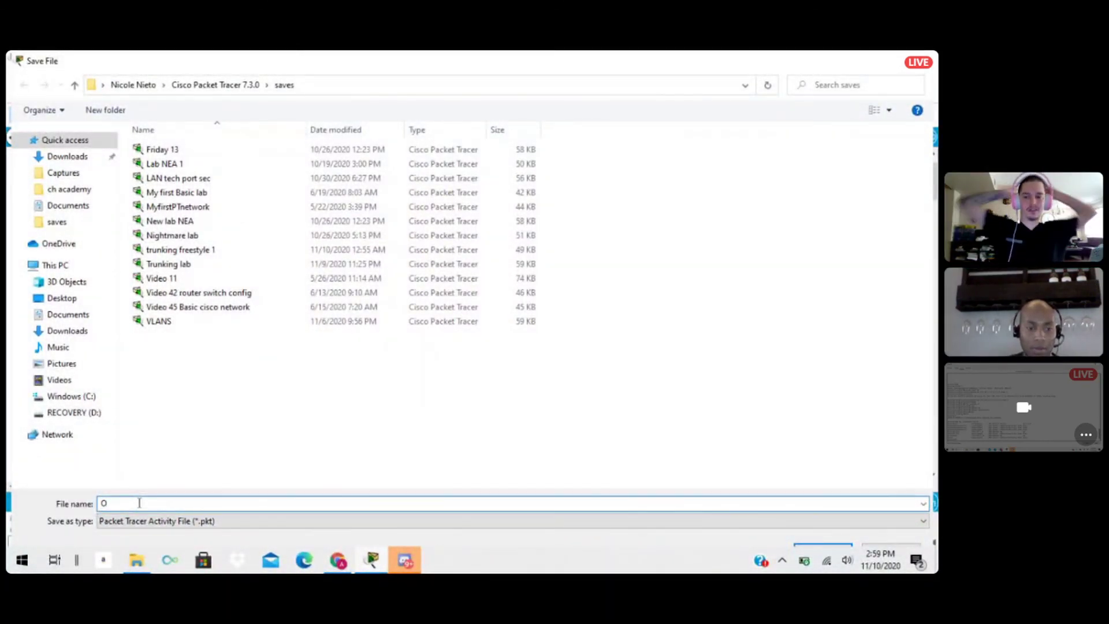
text(SPF)
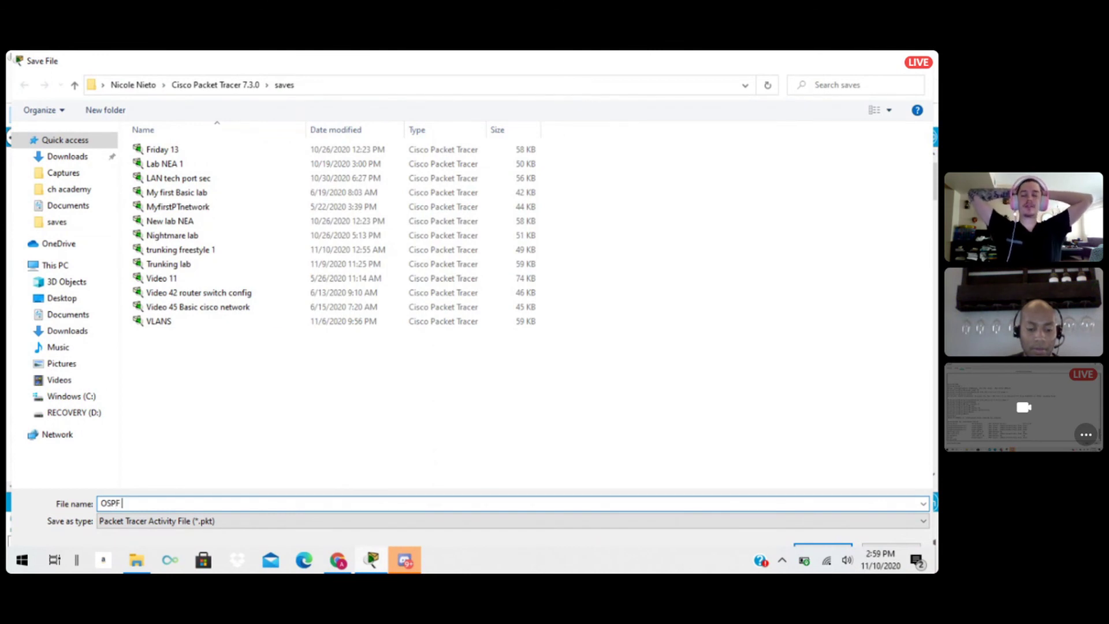
text( EP 1-)
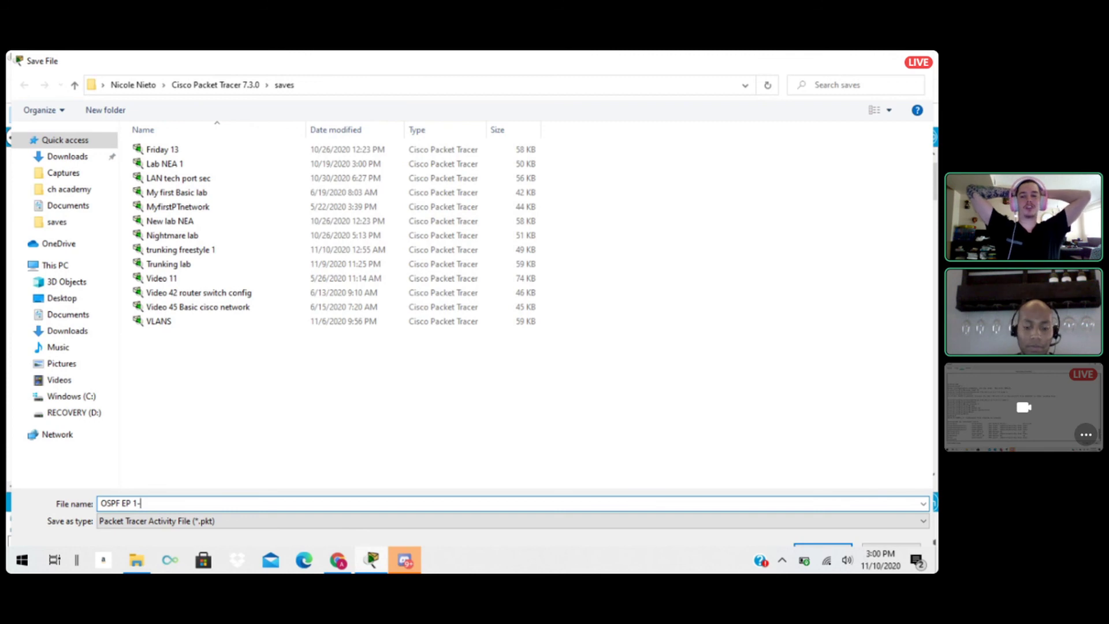
key(BackSpace)
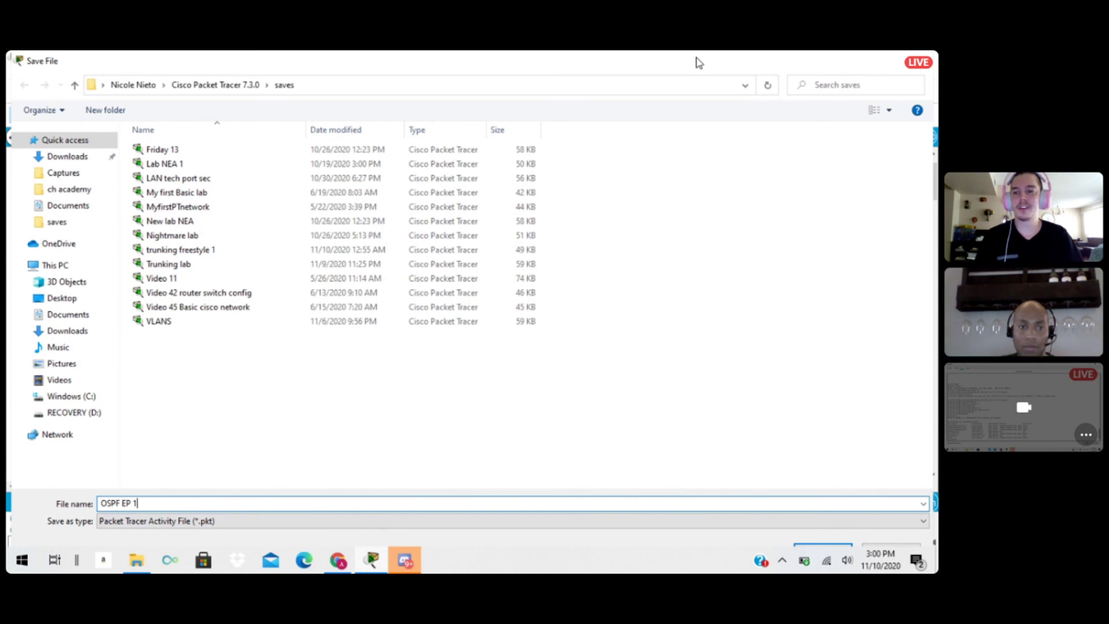
key(Return)
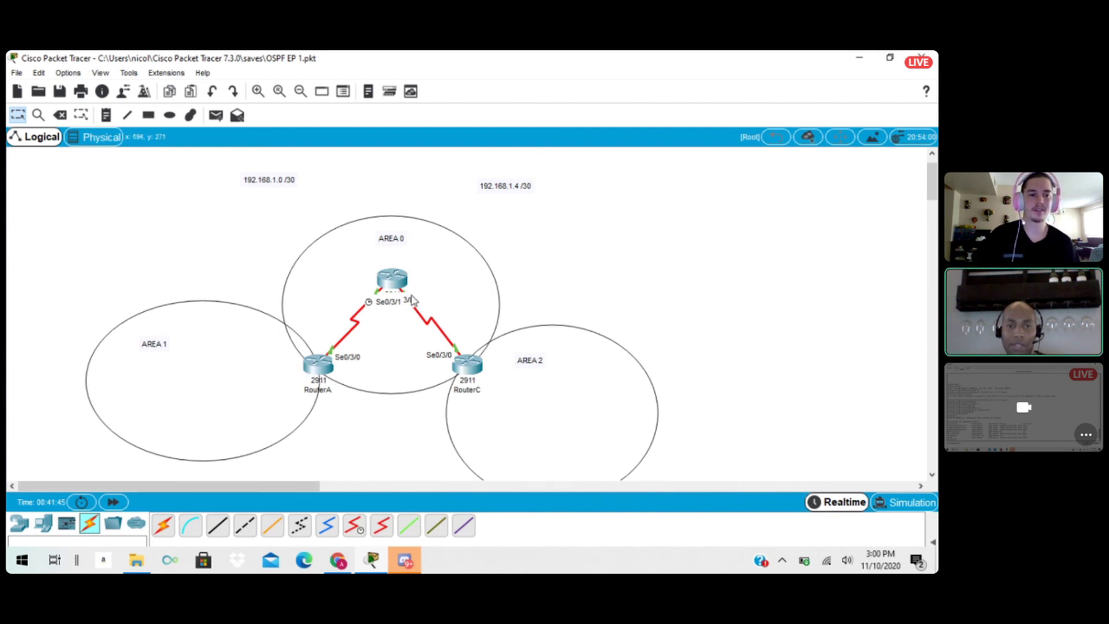
Move RouterB slightly upward within the Area 0 circle.
drag(397, 273, 392, 267)
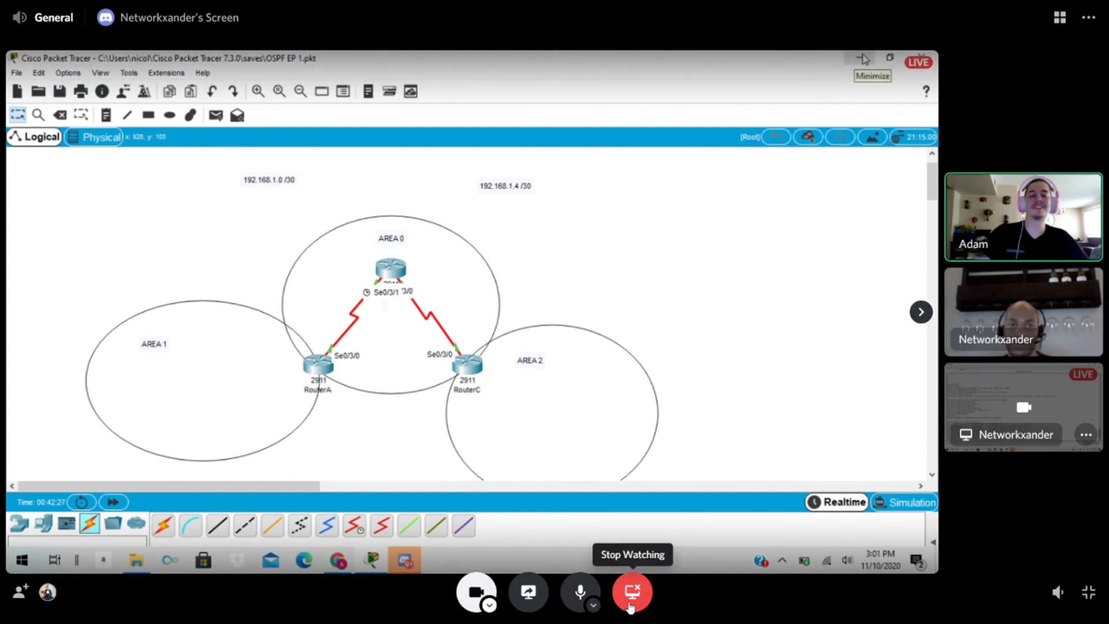
key(alt+Tab)
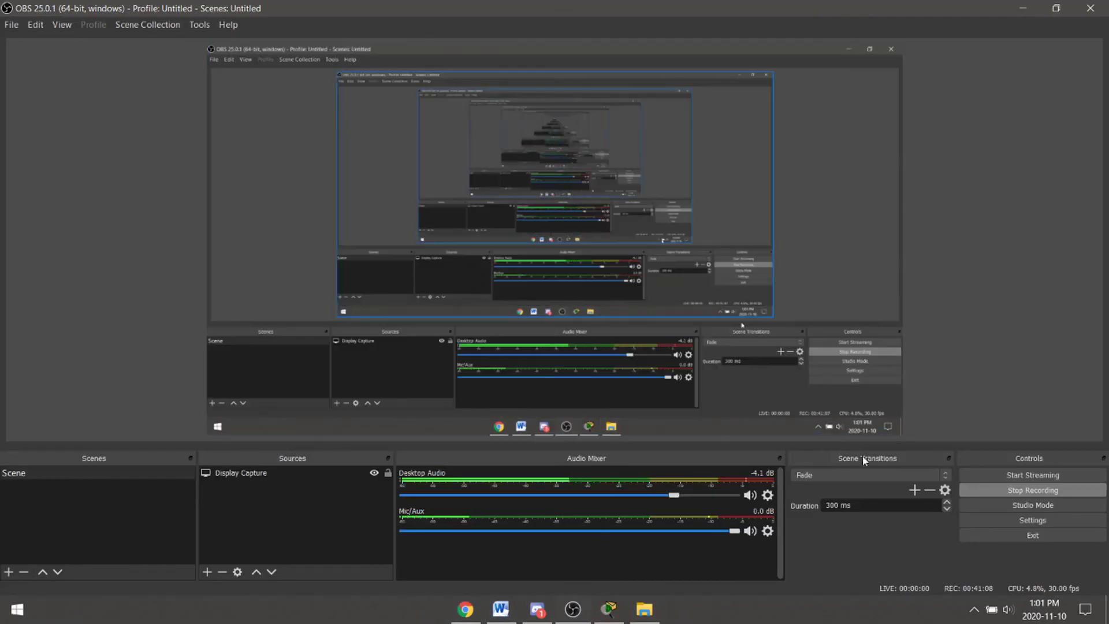